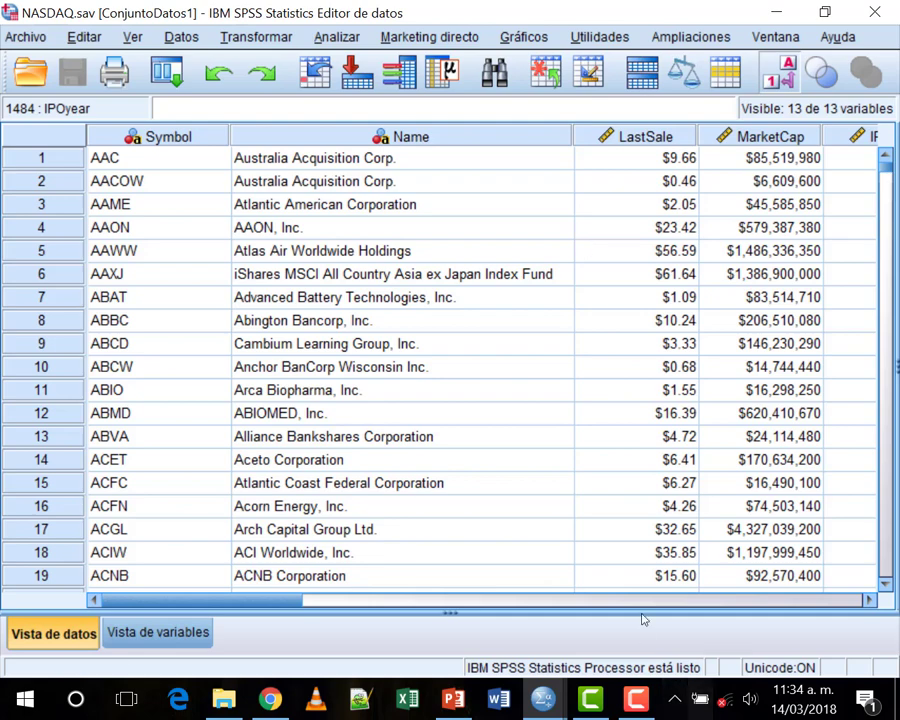
Step: Set Select Cases to use an if-condition and clear the existing MarketCap and IPOyear expression
drag(242, 600, 311, 599)
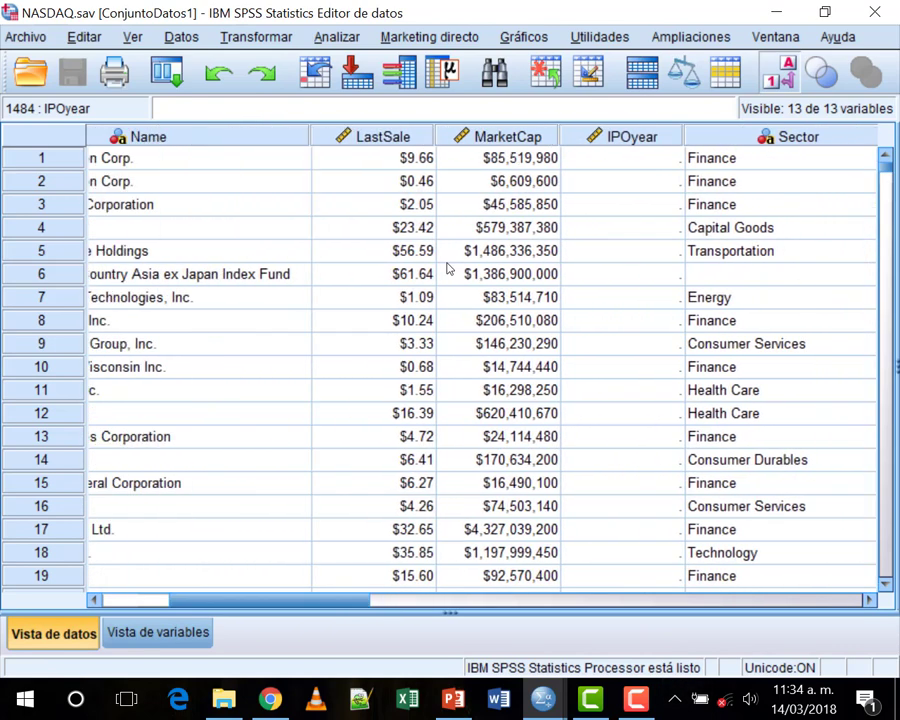
click(320, 138)
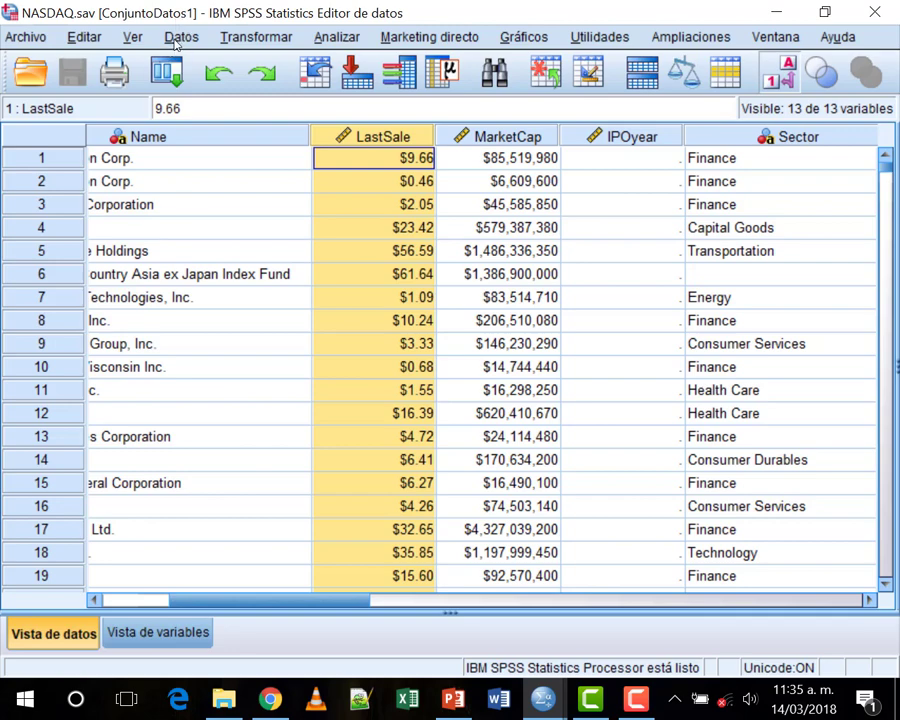
click(178, 38)
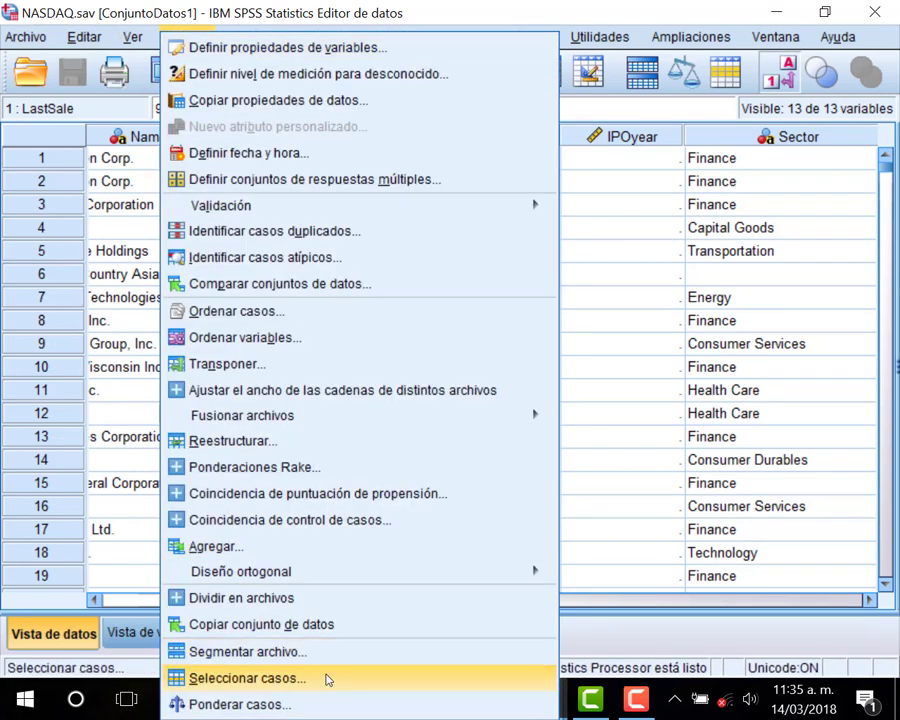
click(327, 680)
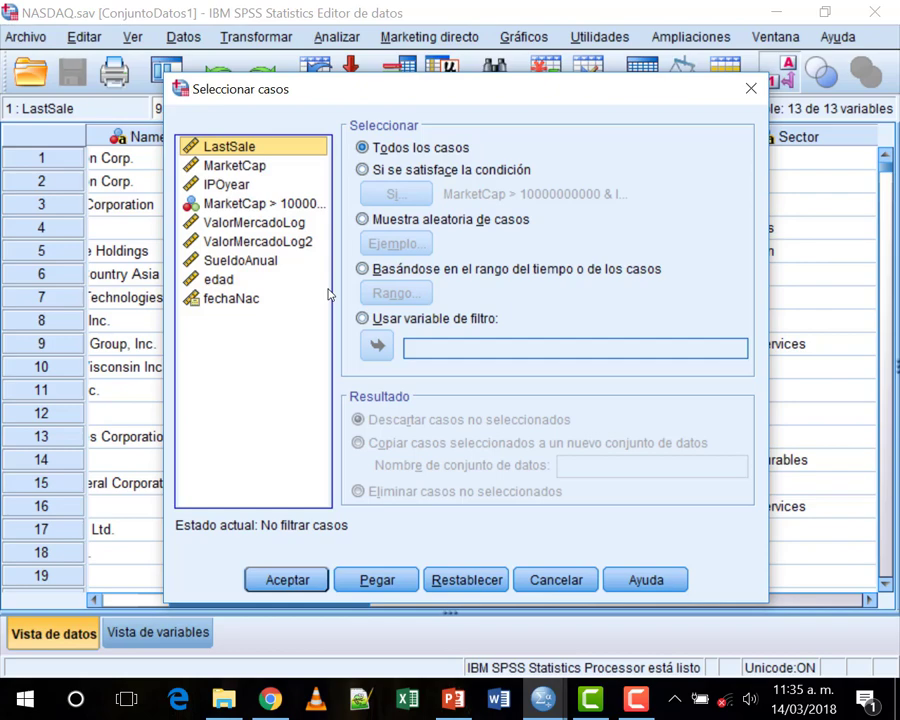
click(432, 171)
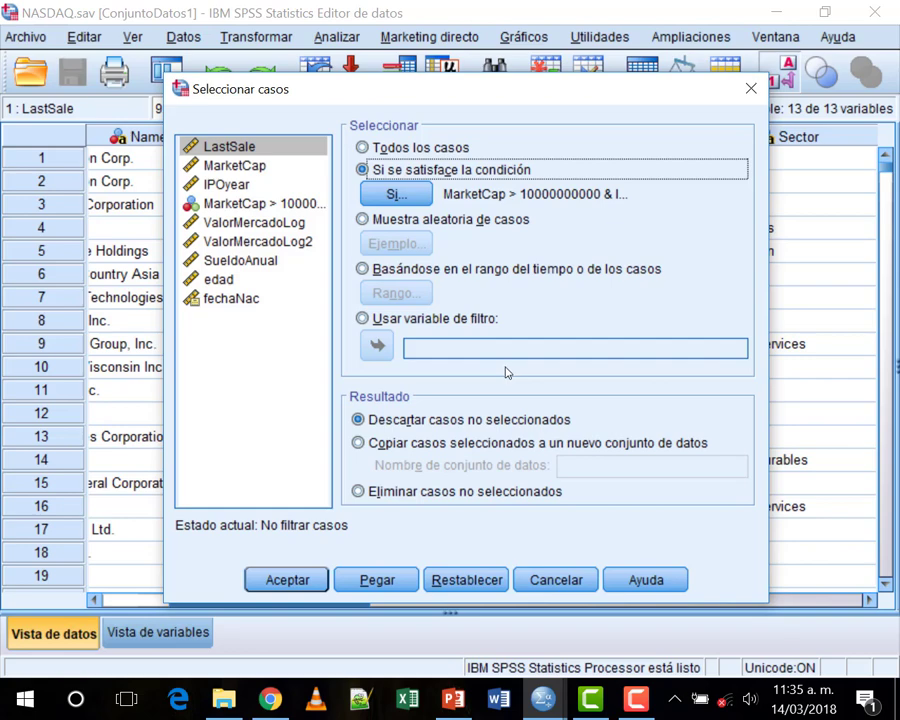
click(396, 193)
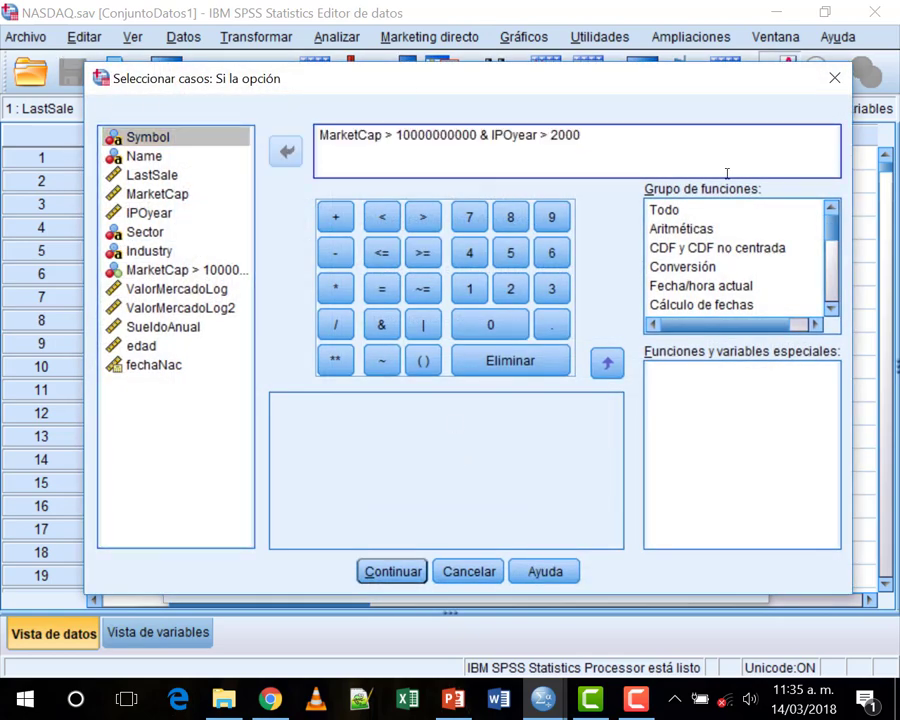
drag(657, 139, 264, 140)
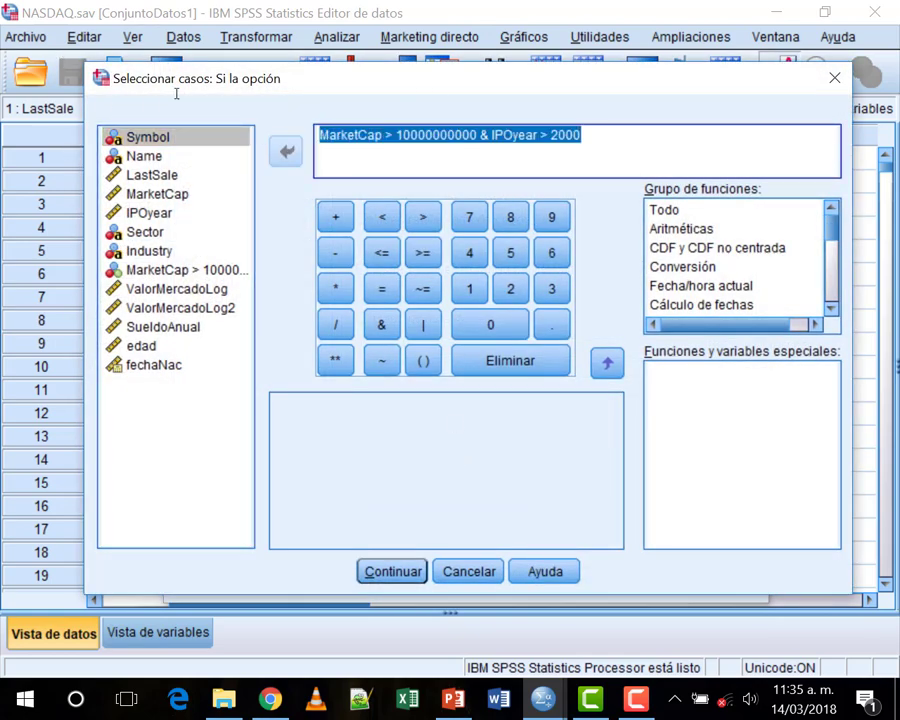
key(Delete)
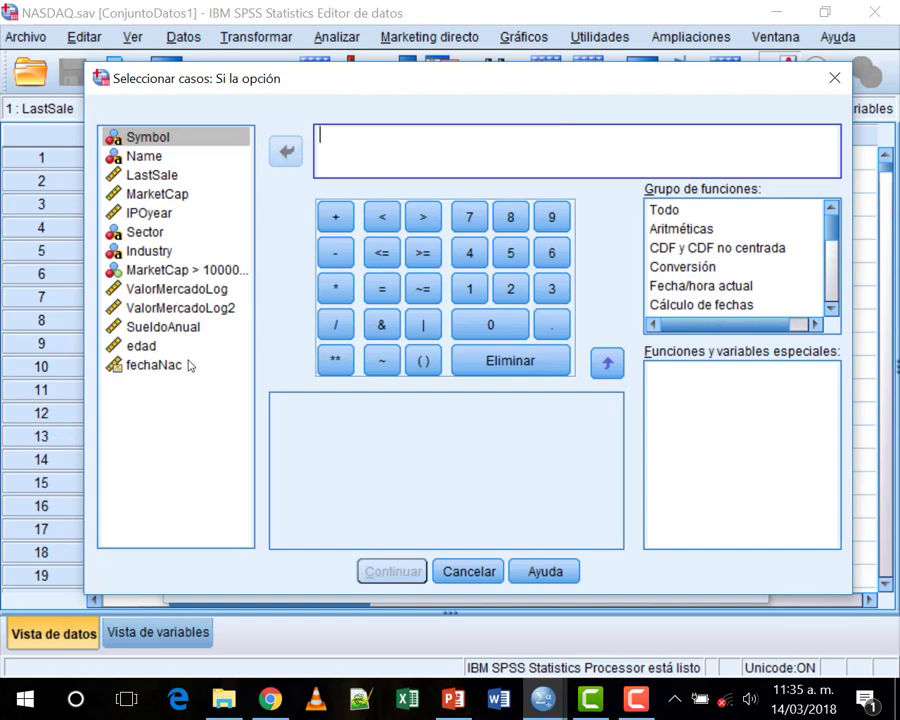
Step: Enter the case selection condition LastSale <= 5
double_click(147, 177)
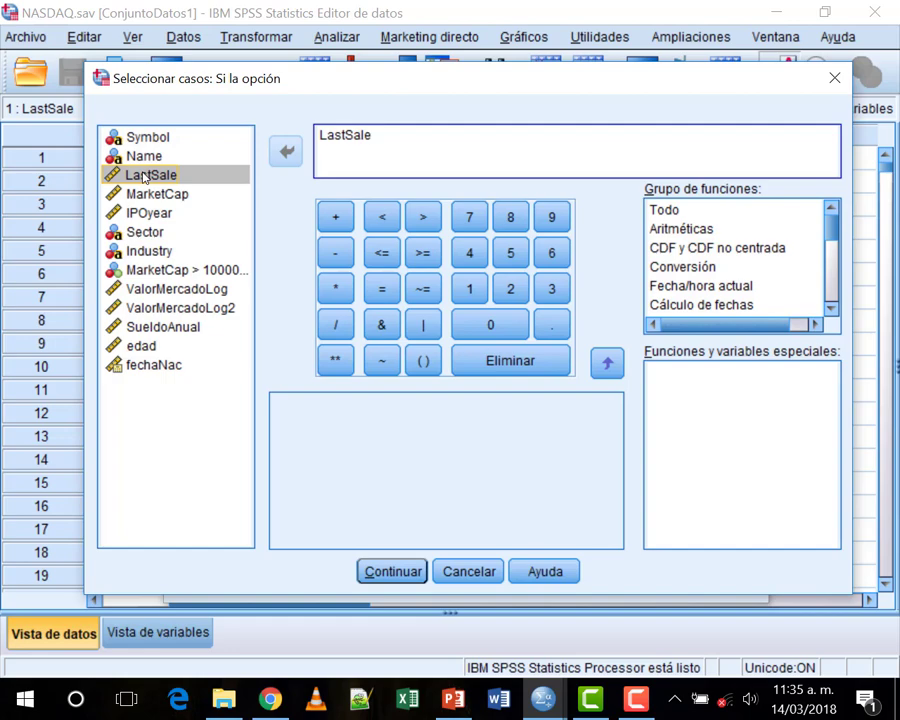
click(381, 253)
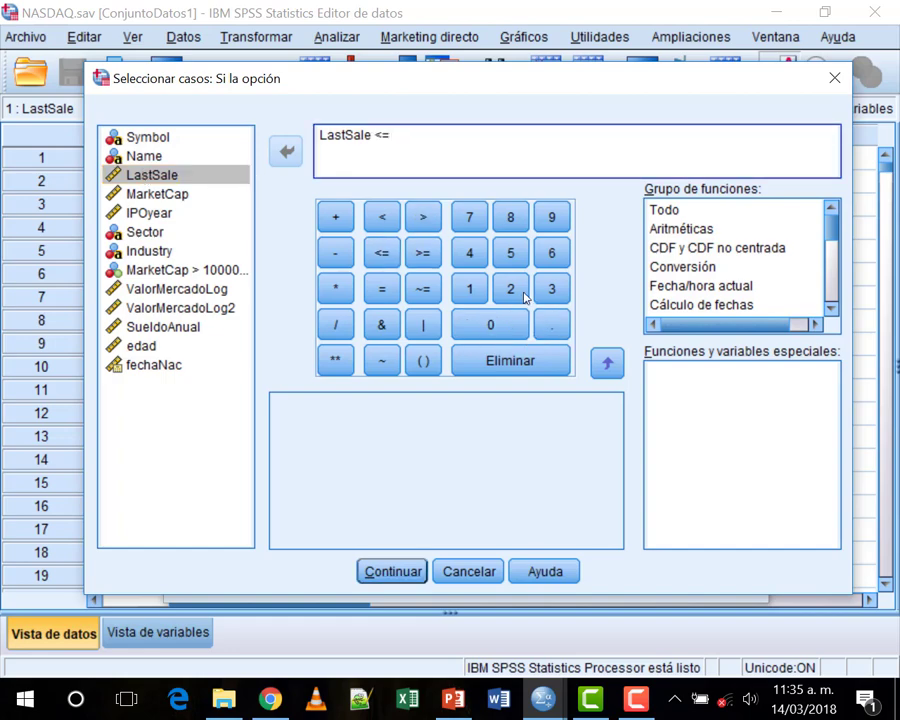
click(510, 254)
click(392, 134)
key(BackSpace)
key(BackSpace)
click(382, 216)
key(Left)
key(BackSpace)
key(BackSpace)
text(<=)
Step: Change the case selection condition to LastSale < 6
triple_click(418, 165)
click(418, 137)
click(398, 136)
key(BackSpace)
click(418, 136)
key(BackSpace)
text(6)
Step: Confirm the LastSale condition and apply the case filter to the dataset
drag(413, 137, 201, 91)
click(436, 130)
triple_click(366, 123)
click(366, 123)
click(394, 573)
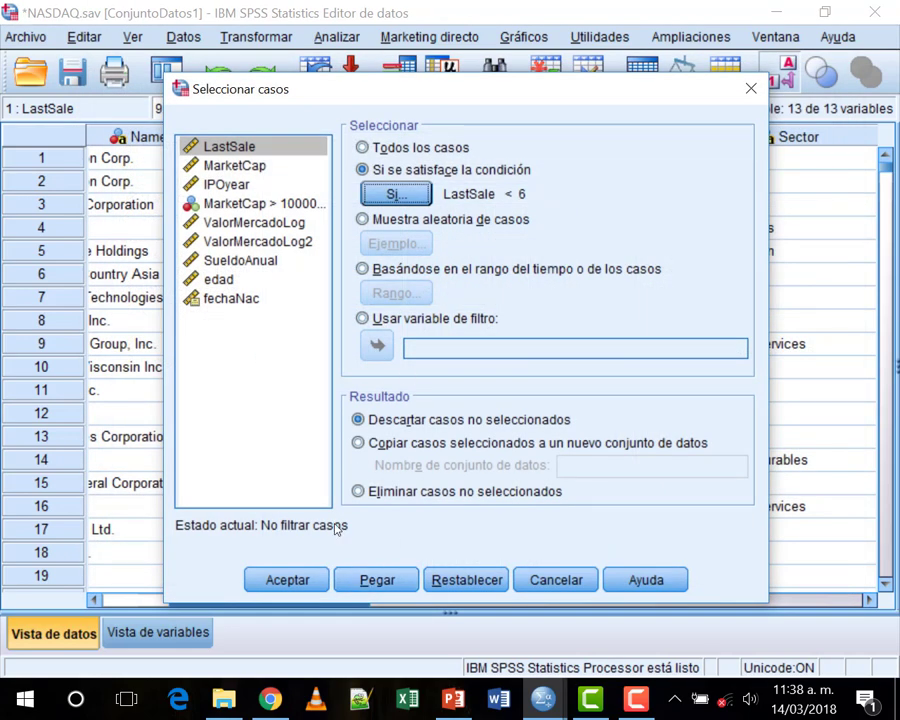
click(289, 581)
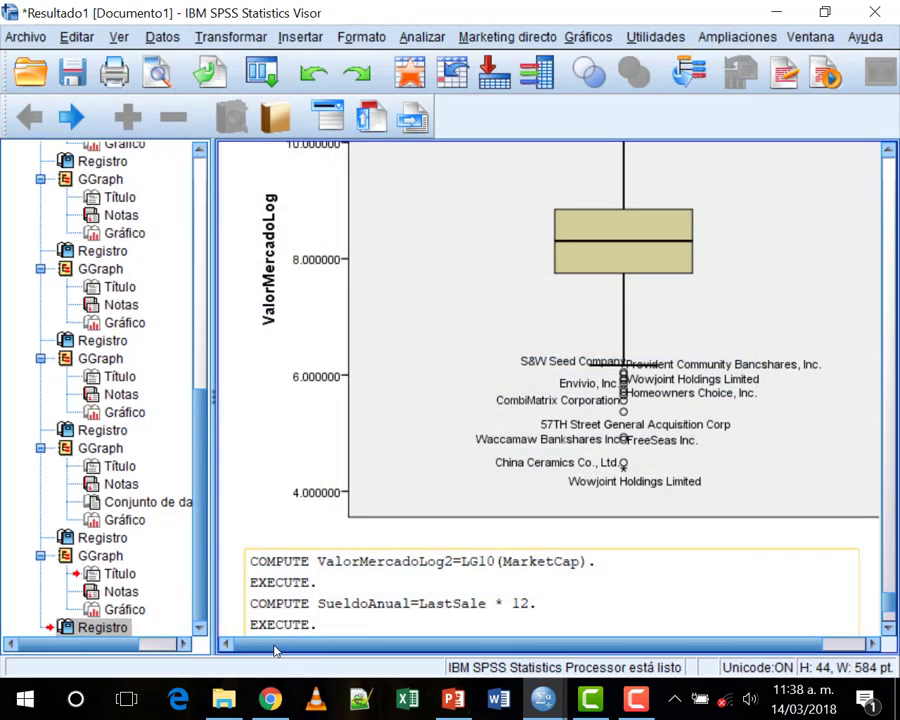
Step: Return to the NASDAQ.sav data and compare the crossed-out and kept rows against their LastSale values
mouse_move(545, 703)
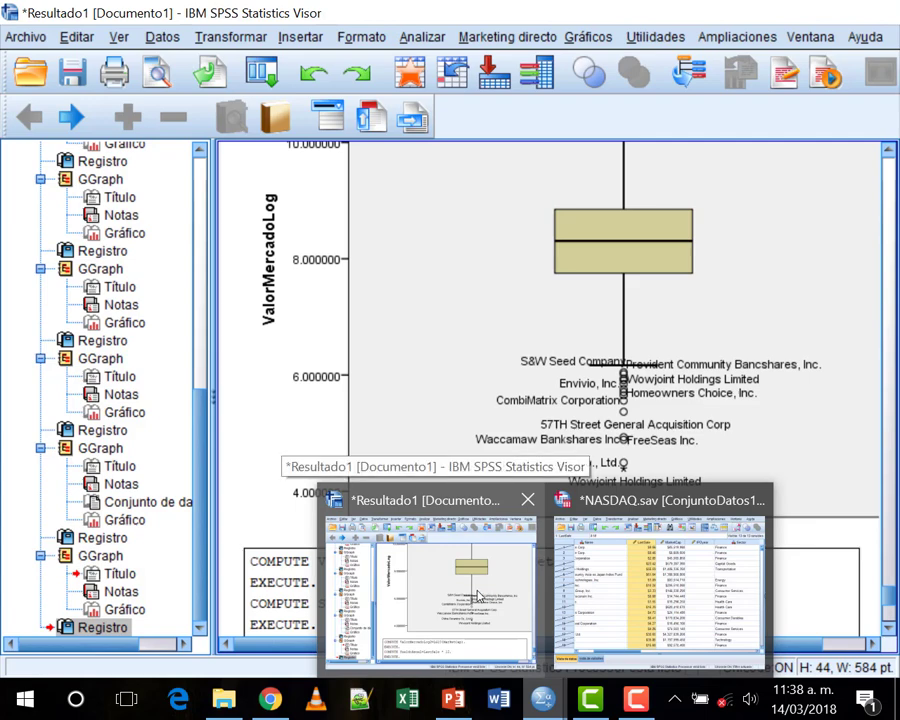
click(476, 592)
mouse_move(541, 704)
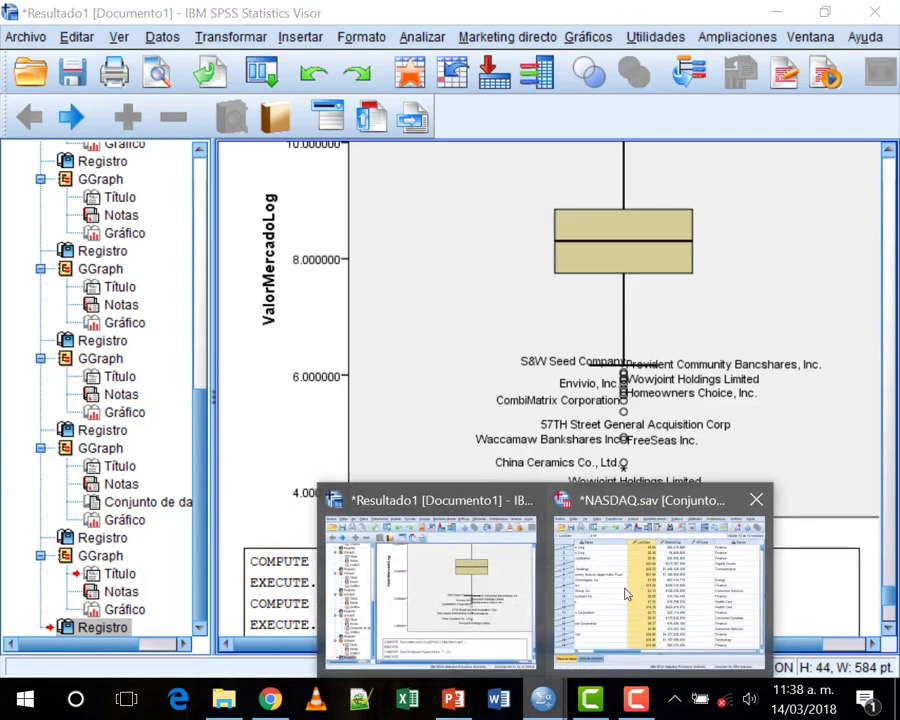
click(629, 594)
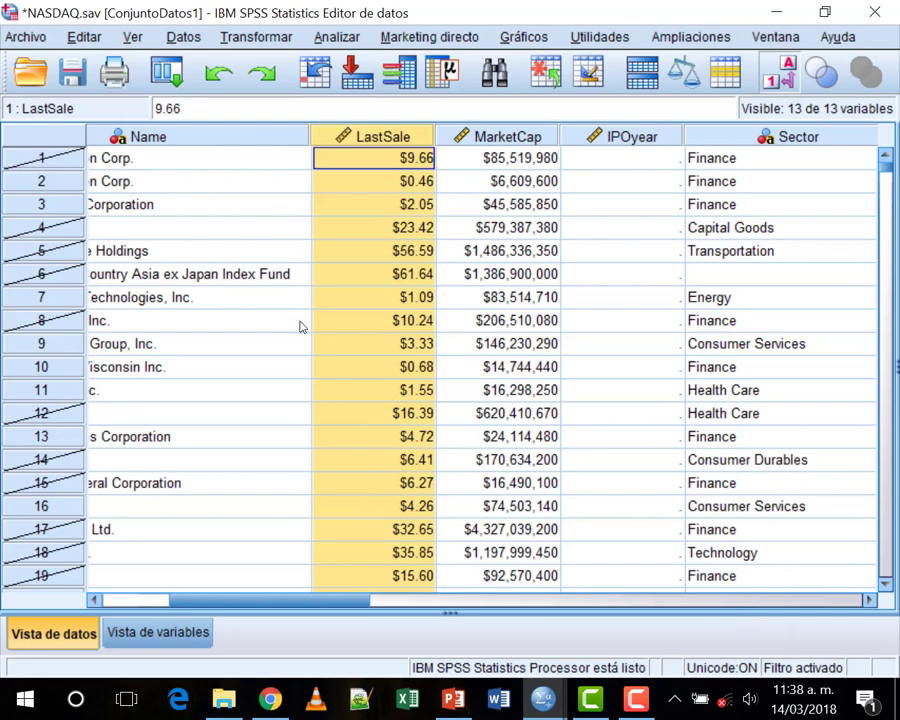
scroll(226, 400, left, 5)
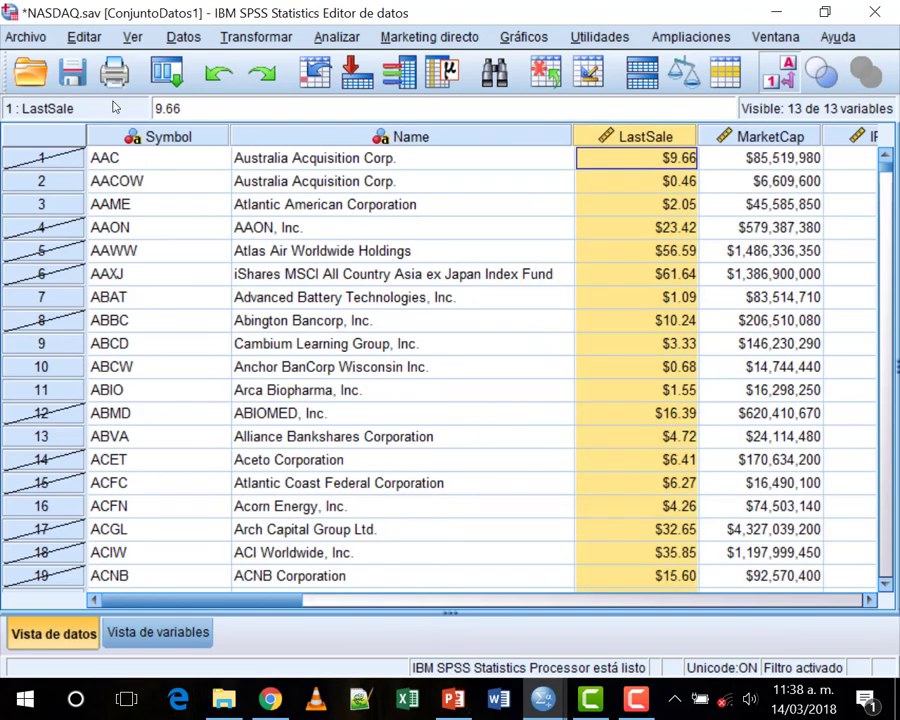
click(58, 162)
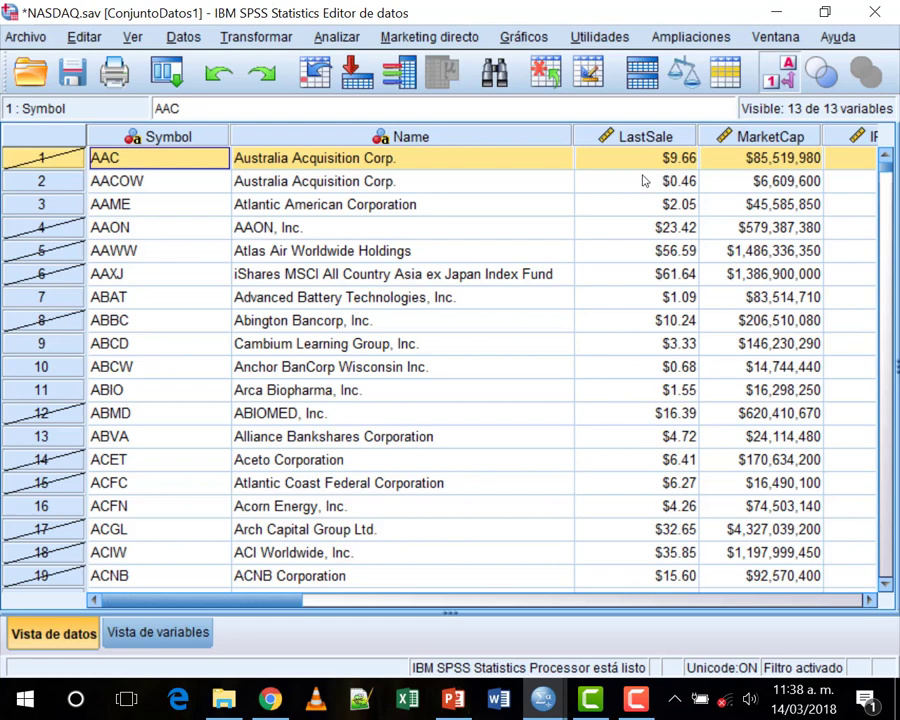
click(673, 186)
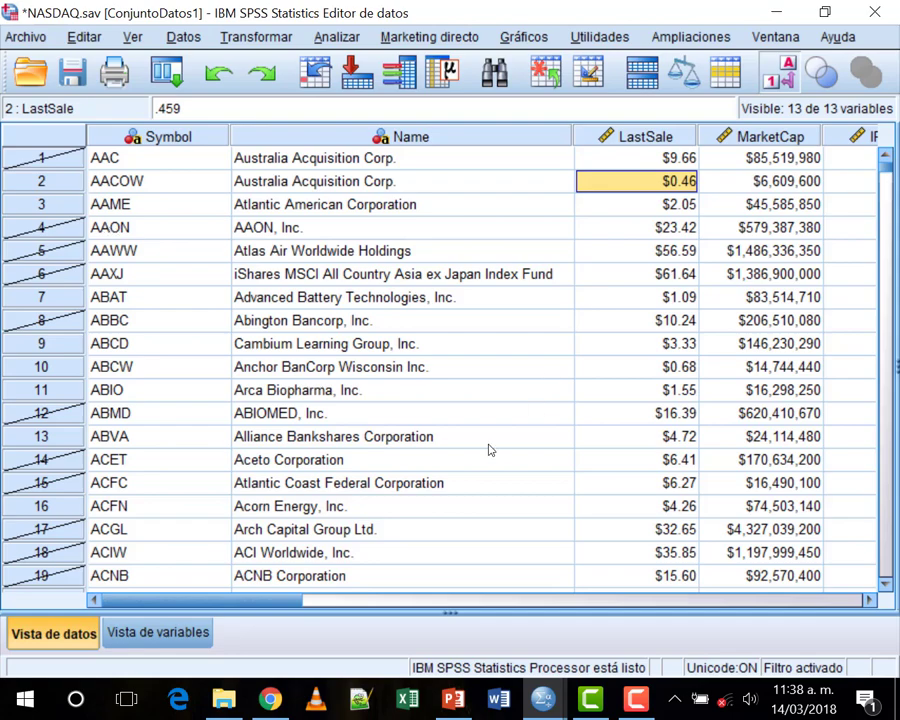
drag(255, 600, 200, 602)
Step: Remove the filter by selecting all cases, and return to the NASDAQ.sav data
click(185, 36)
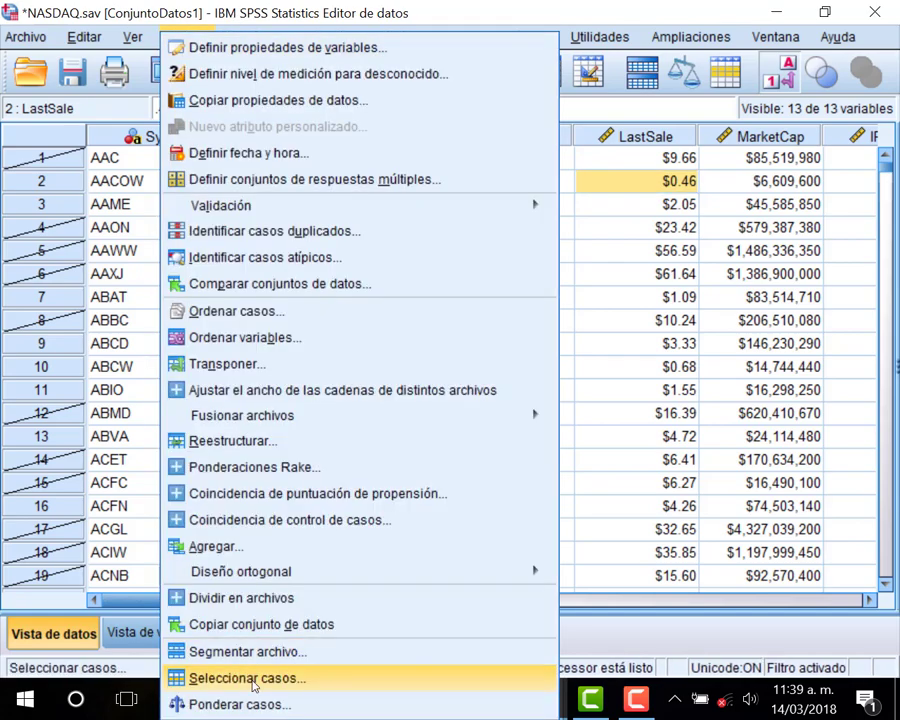
click(252, 680)
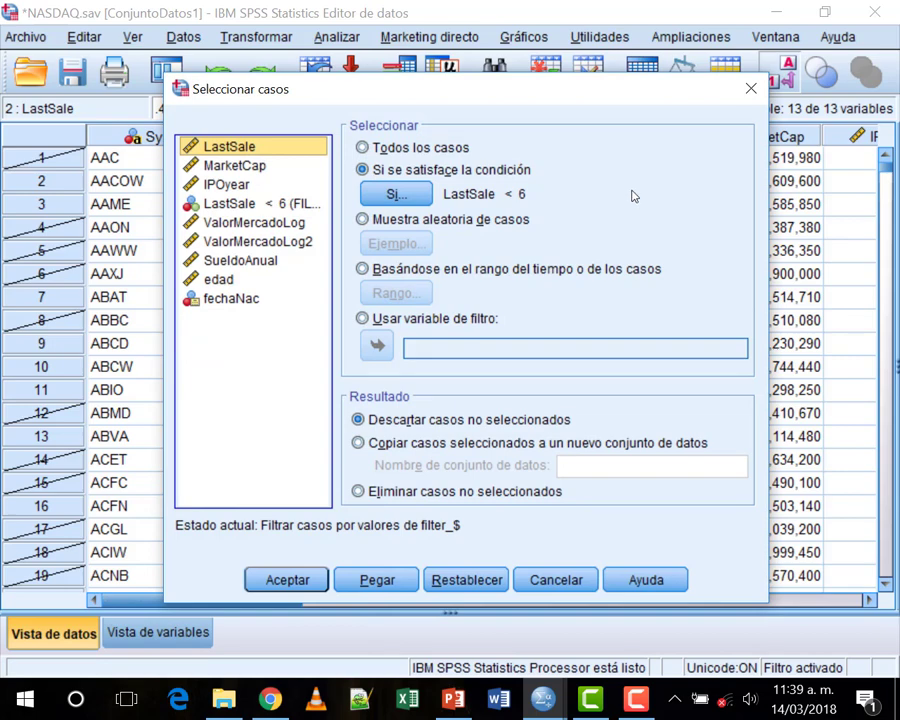
click(440, 150)
click(282, 580)
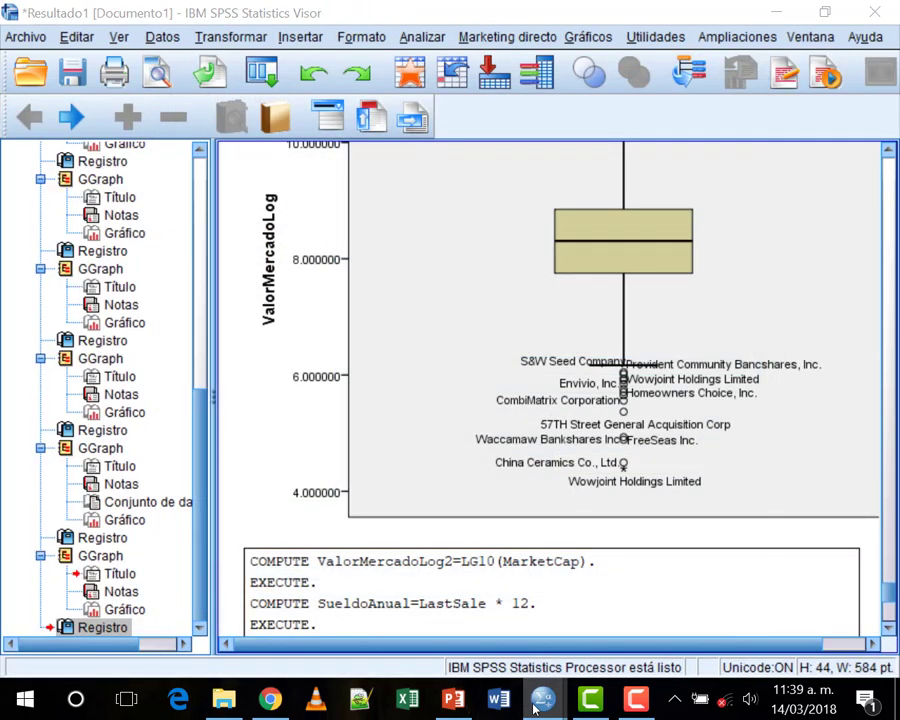
click(543, 698)
click(660, 590)
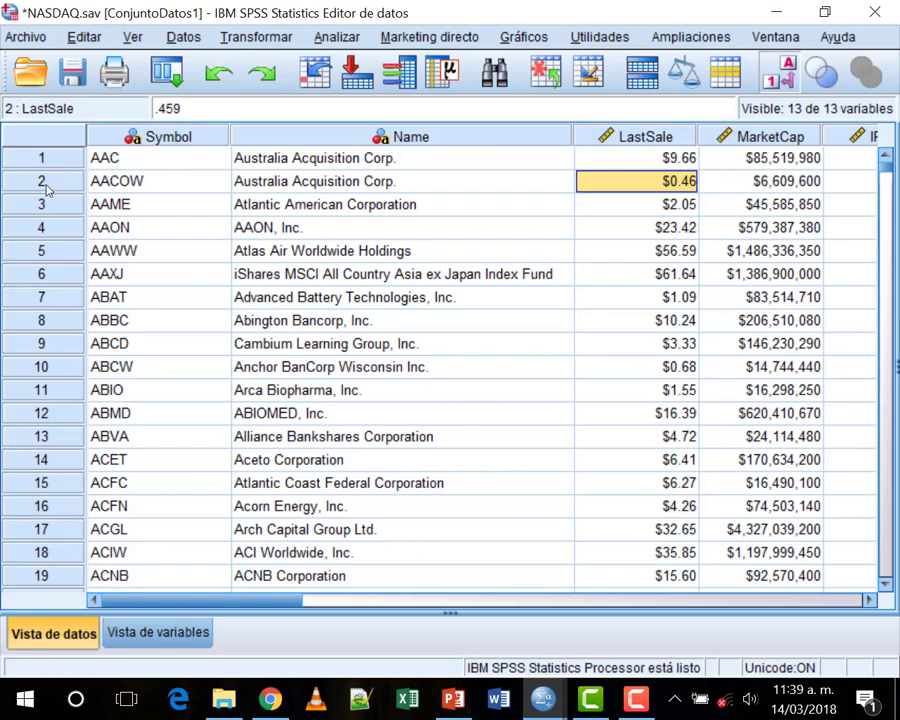
Step: Set Select Cases to use an if-condition again and clear the LastSale < 6 expression
click(183, 36)
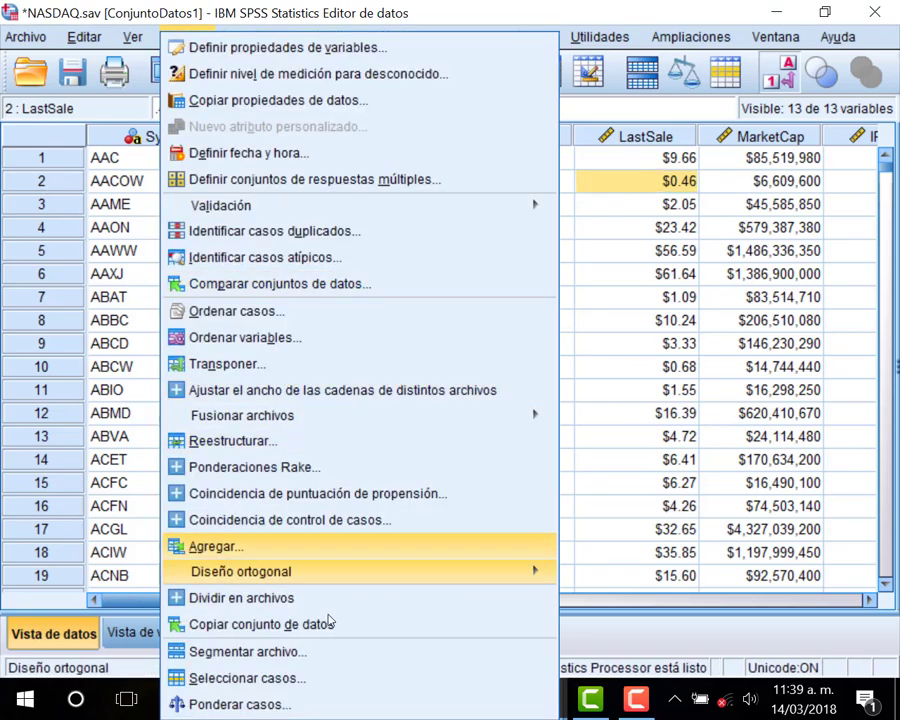
click(343, 677)
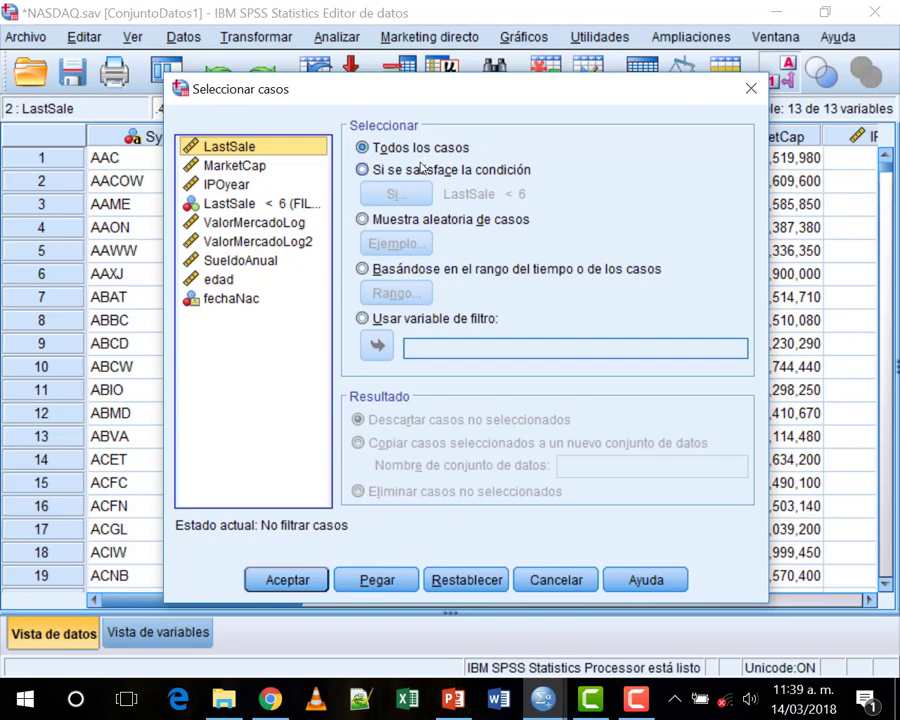
click(383, 170)
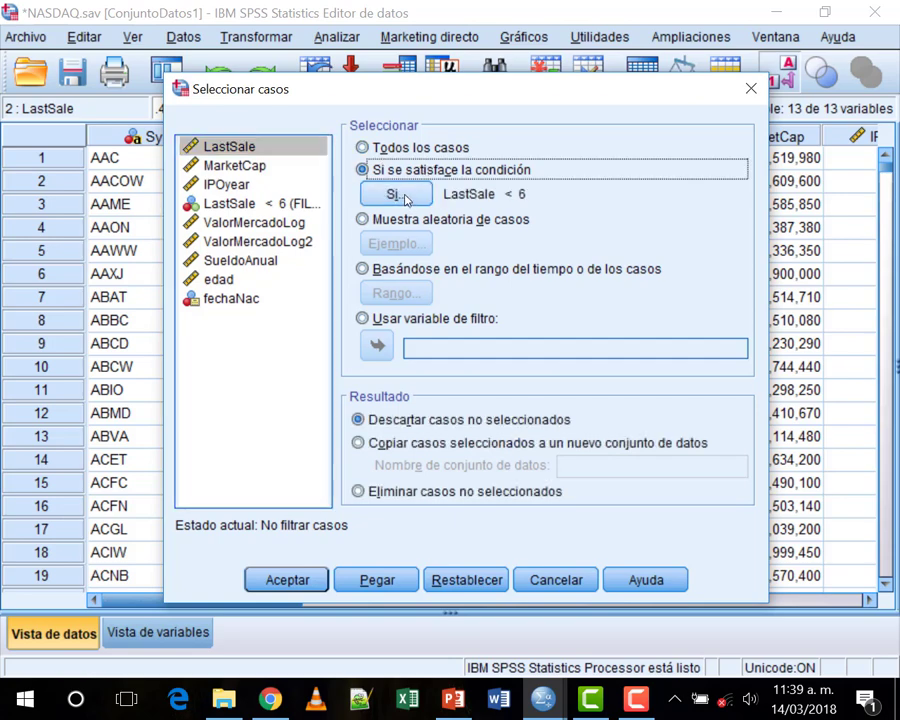
click(405, 199)
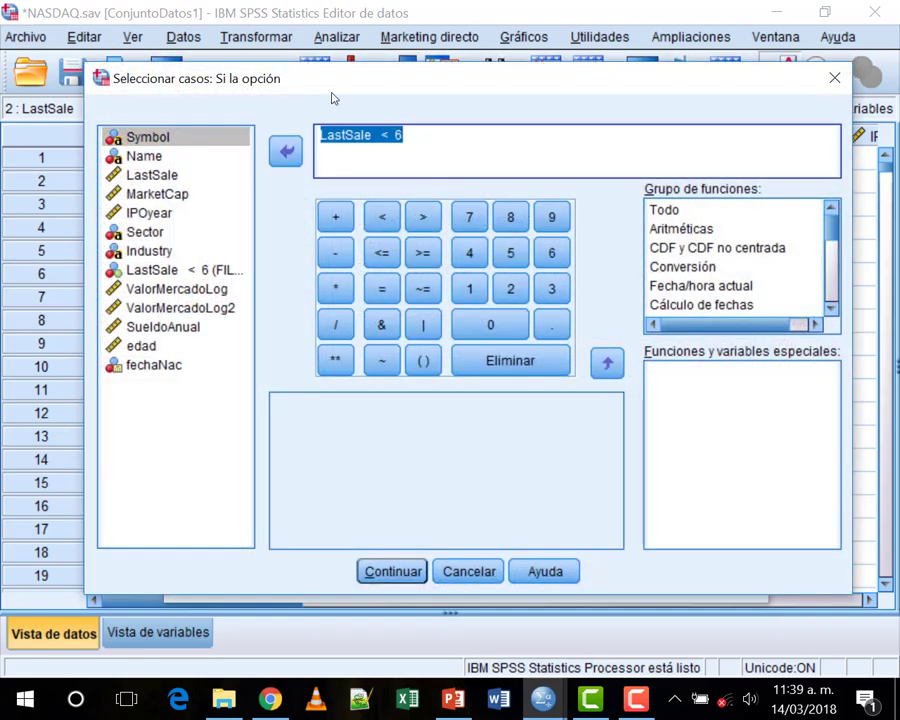
drag(333, 98, 321, 126)
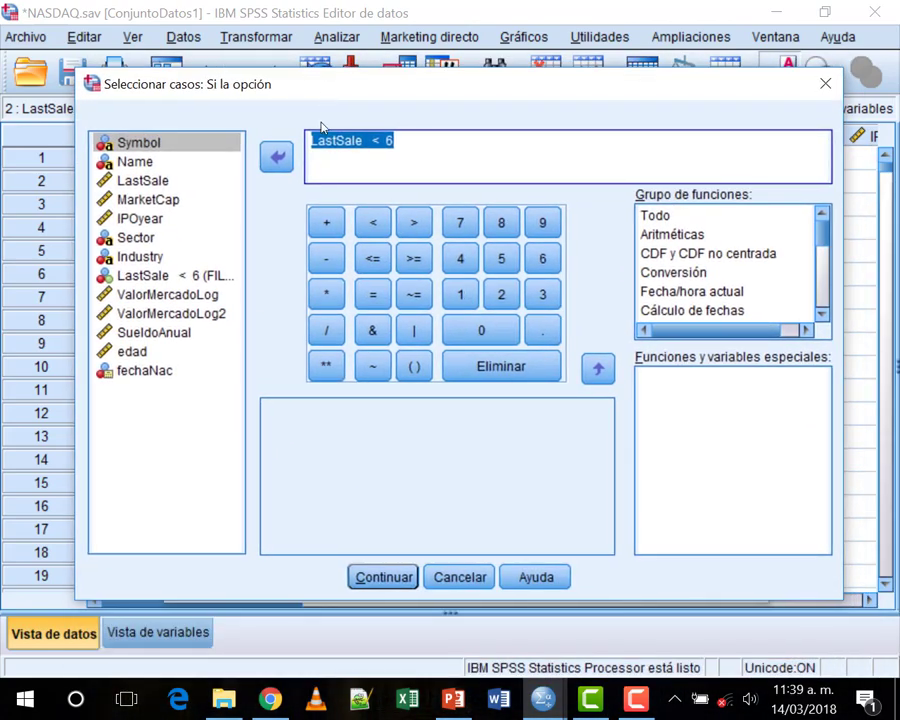
key(Delete)
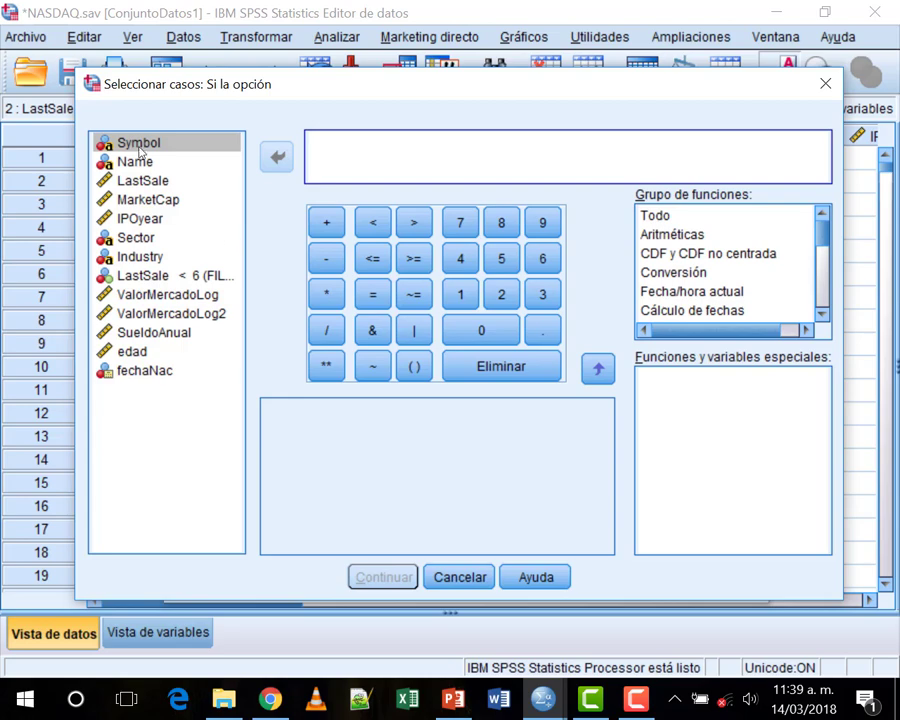
Step: Enter the case selection condition IPOyear > 1970
key(i)
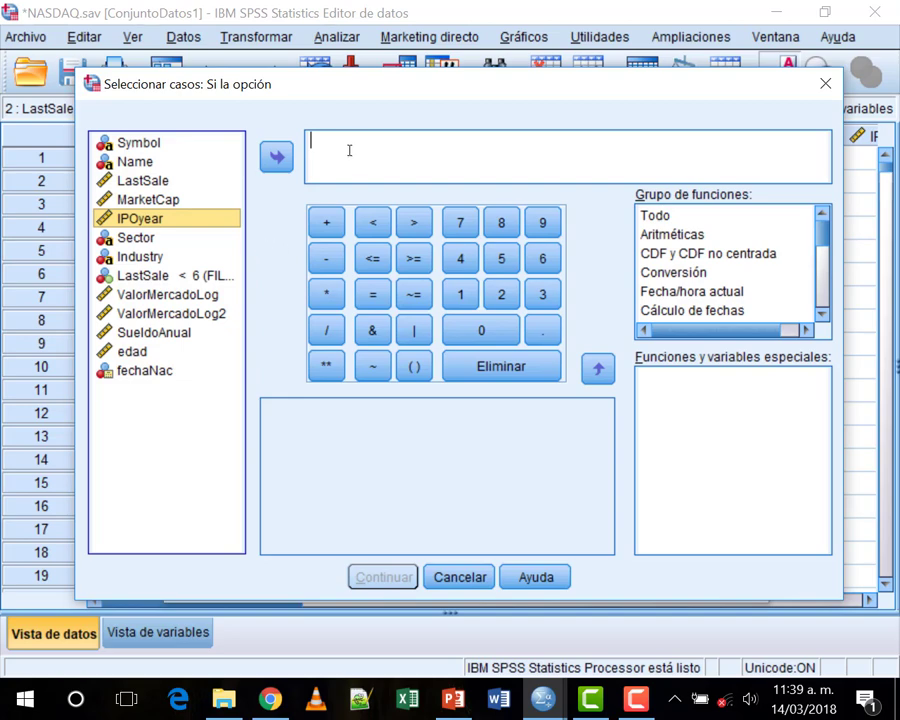
double_click(156, 224)
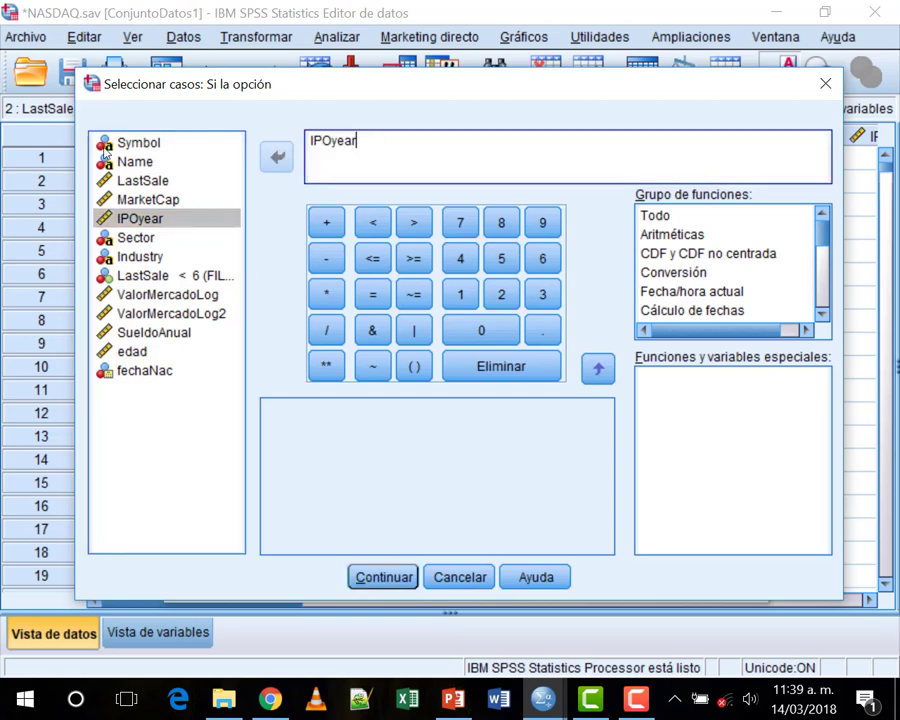
click(414, 224)
click(459, 293)
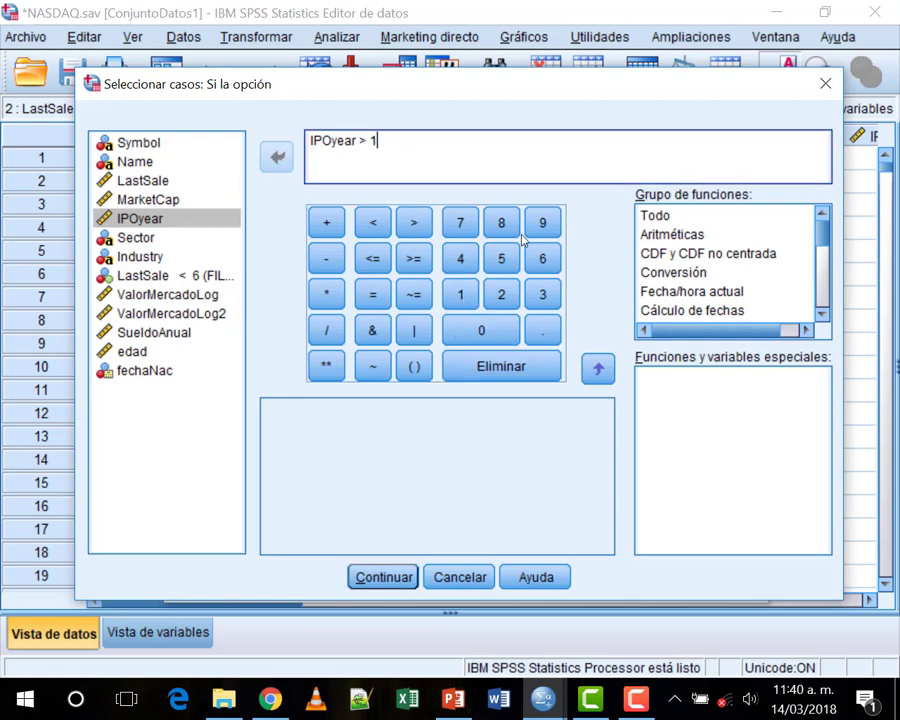
click(540, 225)
click(460, 222)
click(493, 334)
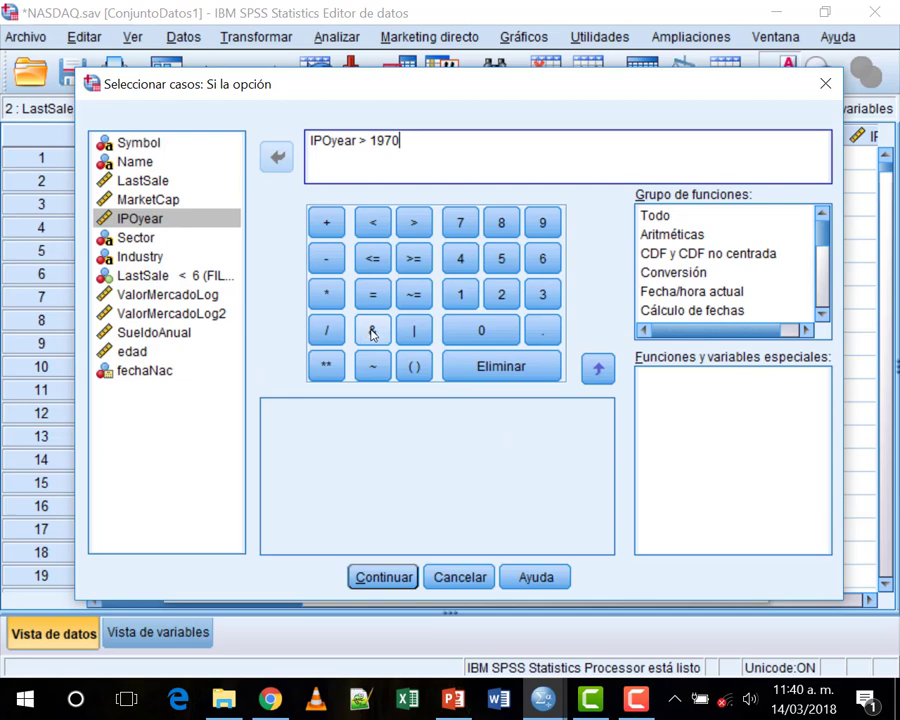
click(426, 338)
text(I)
key(BackSpace)
key(BackSpace)
key(BackSpace)
click(425, 338)
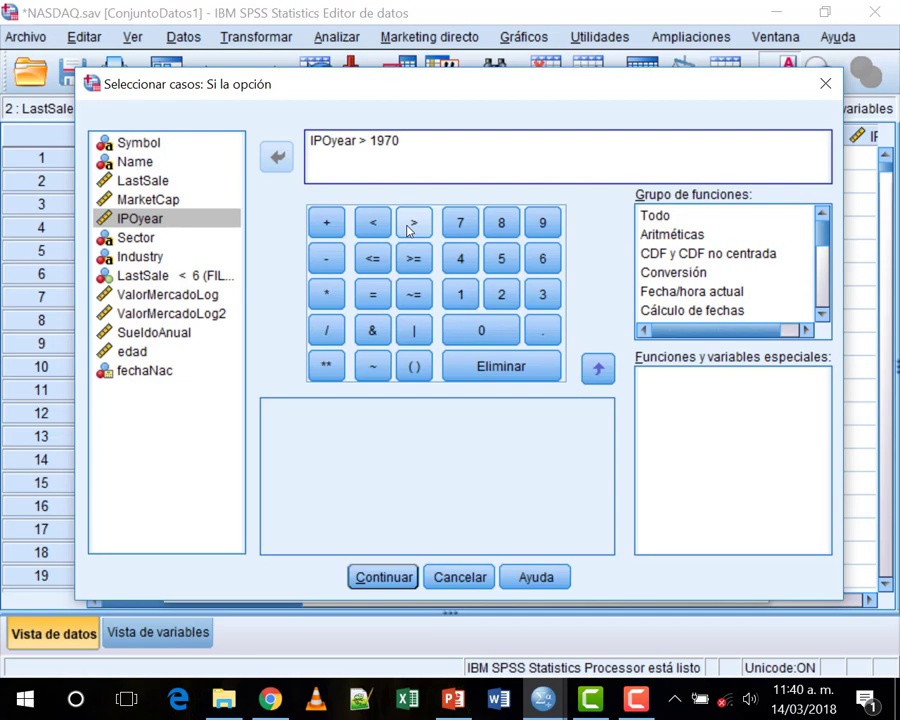
Step: Extend the case selection condition with & IPOyear <= 2000 and apply the filter
click(374, 341)
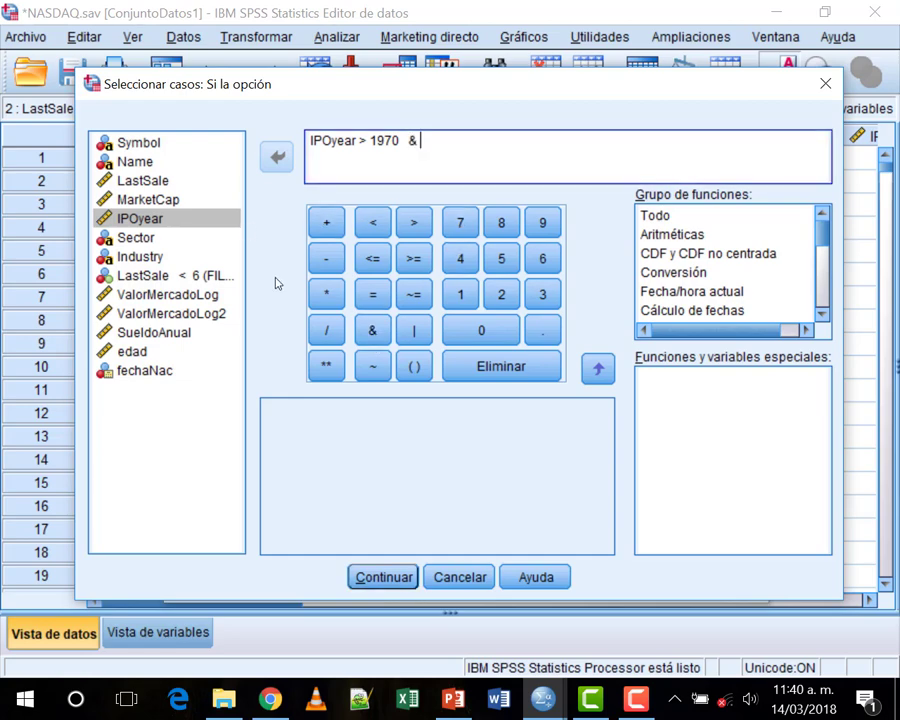
double_click(150, 218)
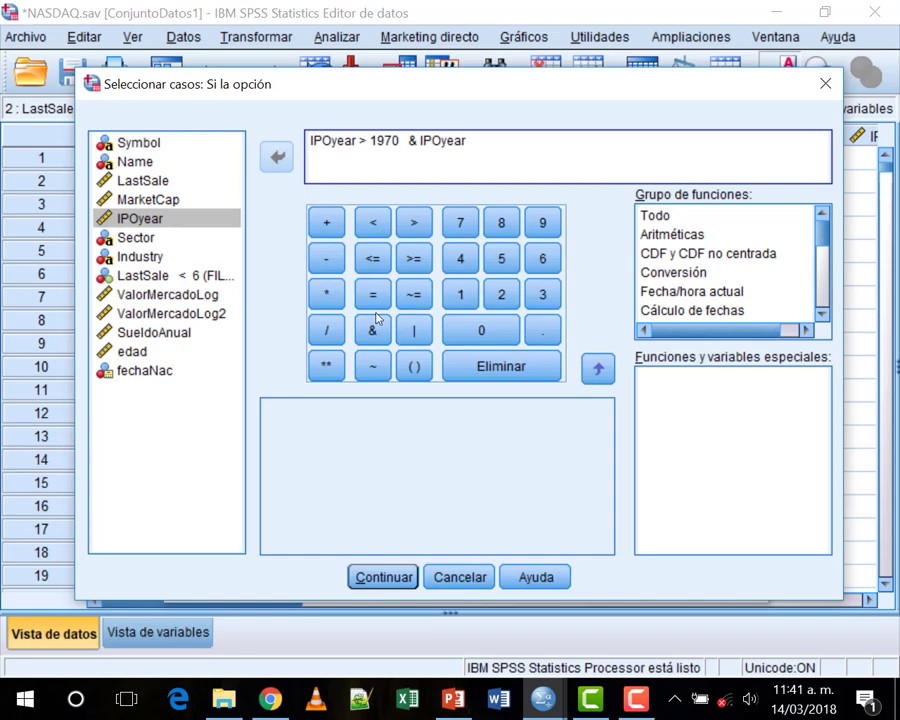
click(372, 258)
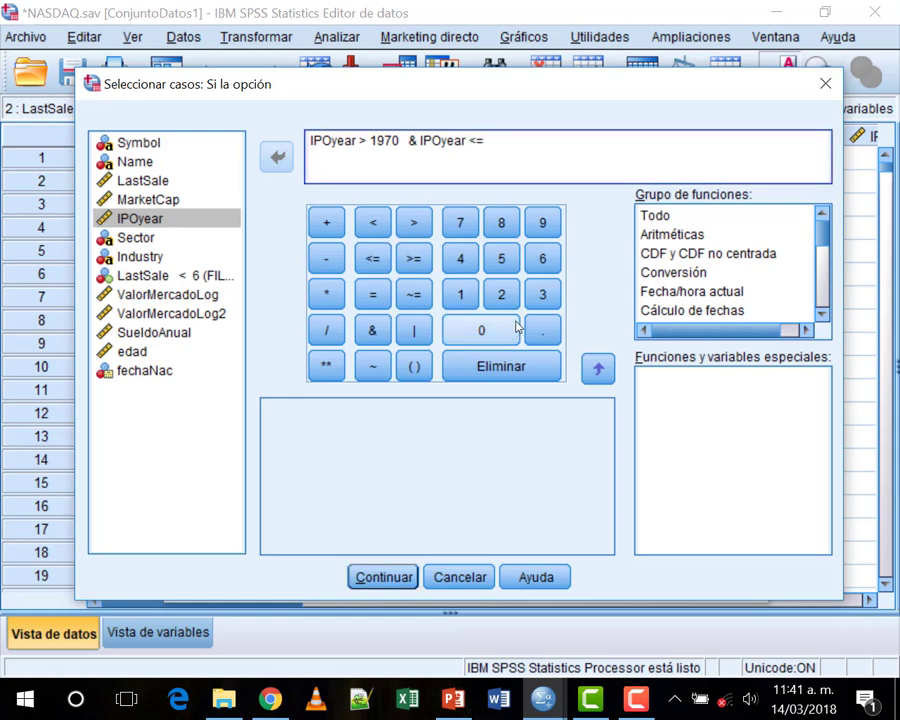
click(501, 294)
click(490, 328)
click(490, 328)
click(490, 328)
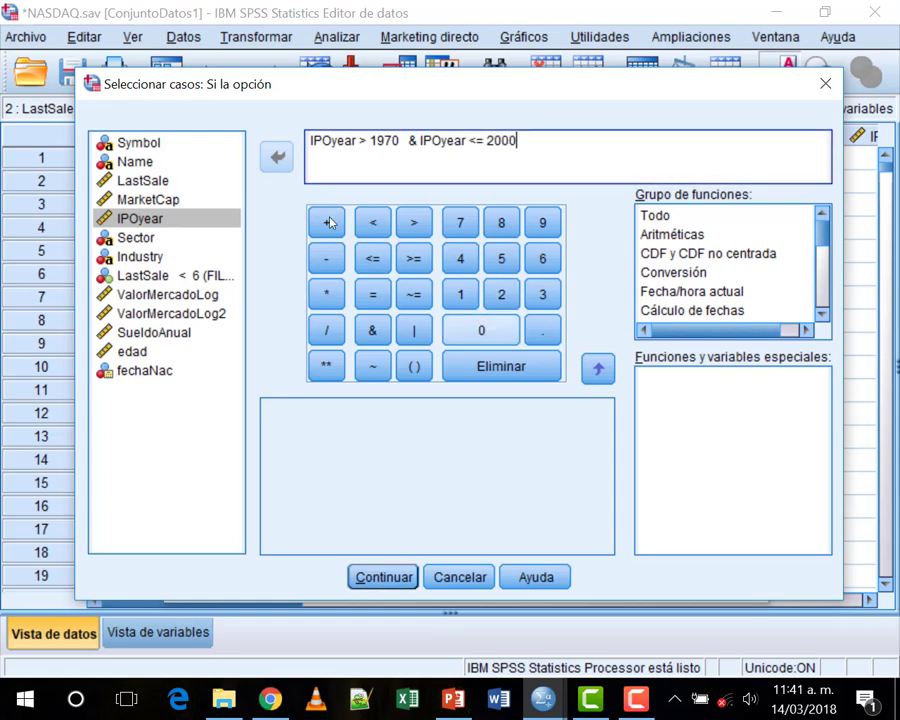
click(384, 578)
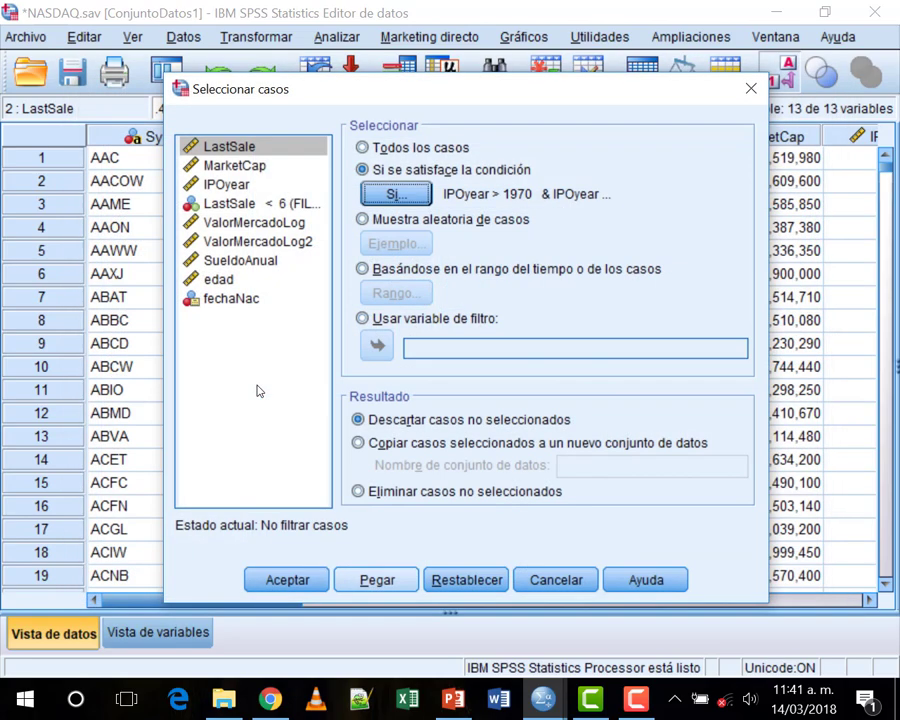
click(291, 582)
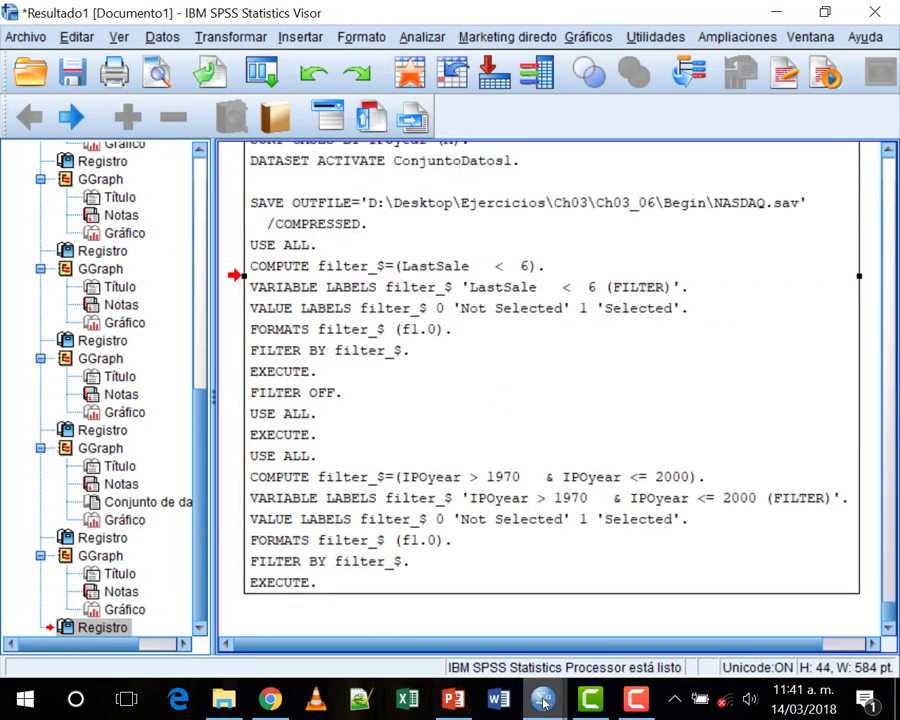
Step: Return to the NASDAQ.sav data and sort the cases by IPOyear in descending order
mouse_move(543, 697)
click(627, 606)
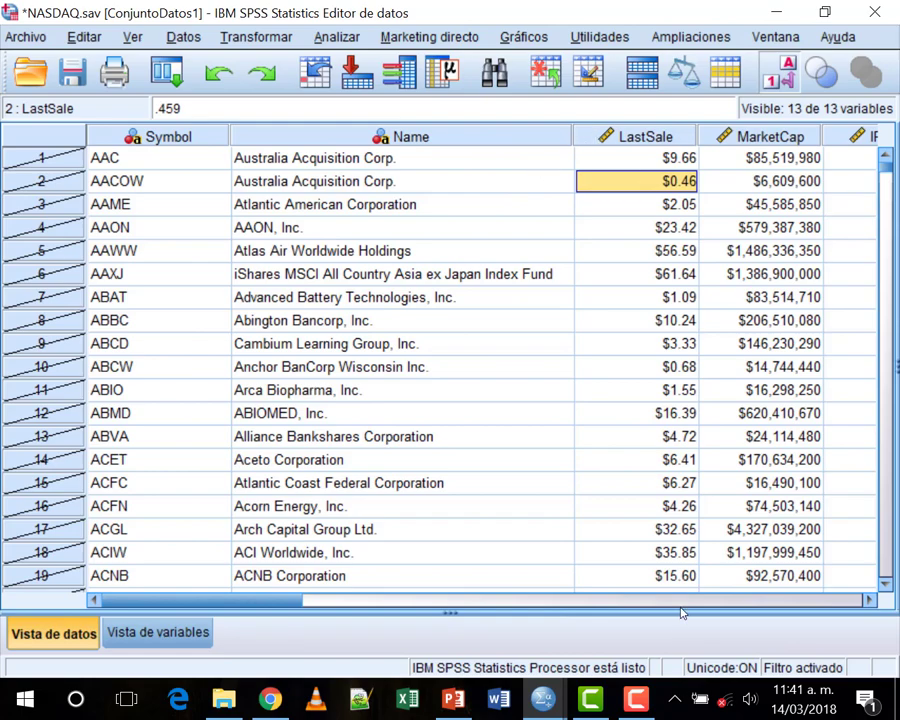
click(729, 598)
click(729, 598)
drag(660, 600, 200, 590)
right_click(555, 139)
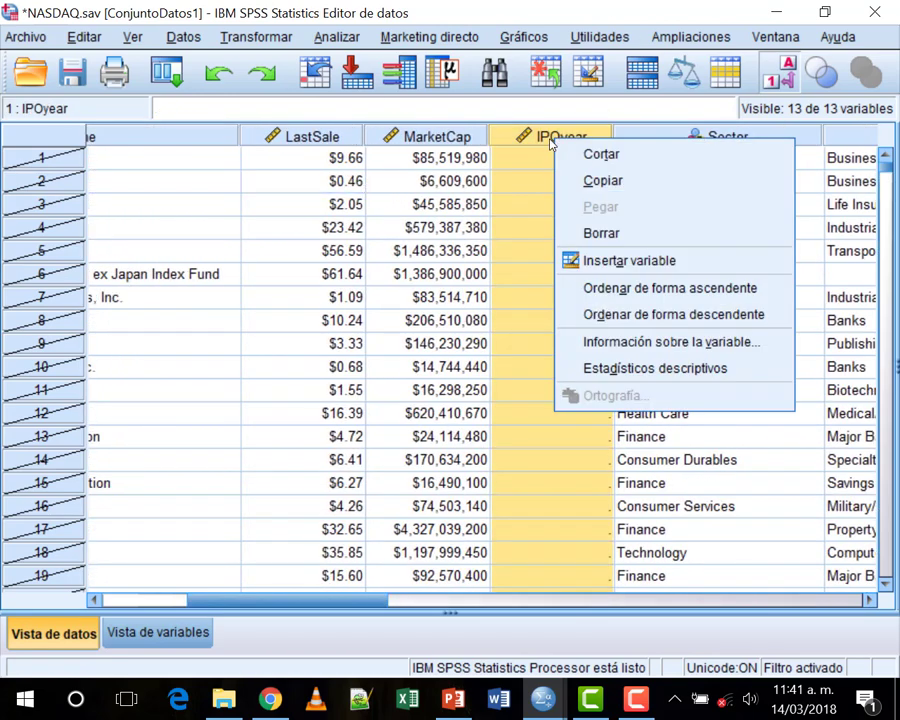
click(650, 314)
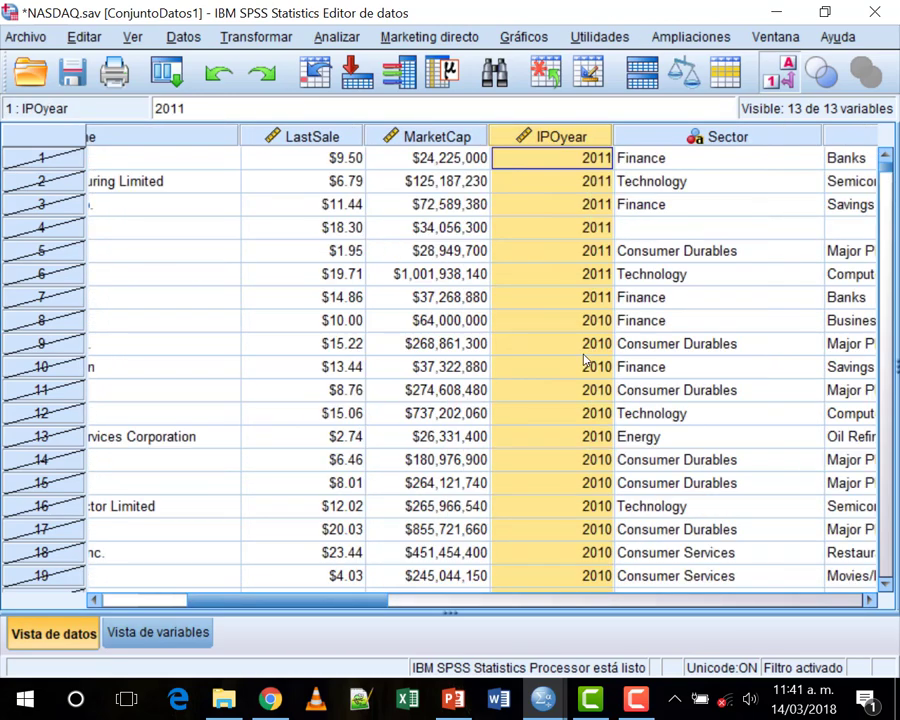
Step: Examine which rows are crossed out around the change from IPOyear 2001 to 2000
scroll(231, 410, right, 5)
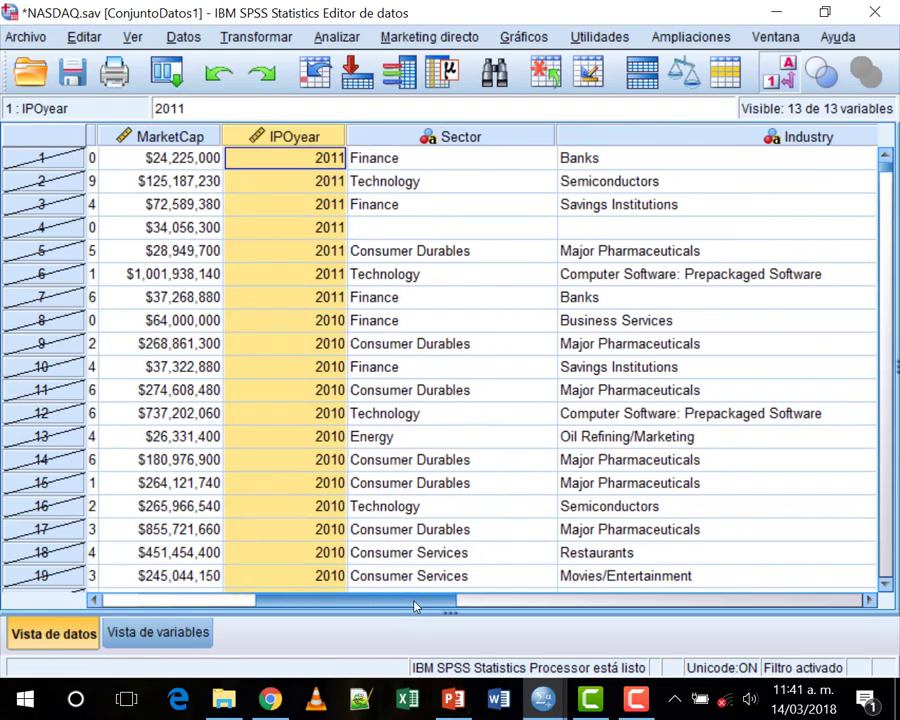
scroll(345, 400, down, 20)
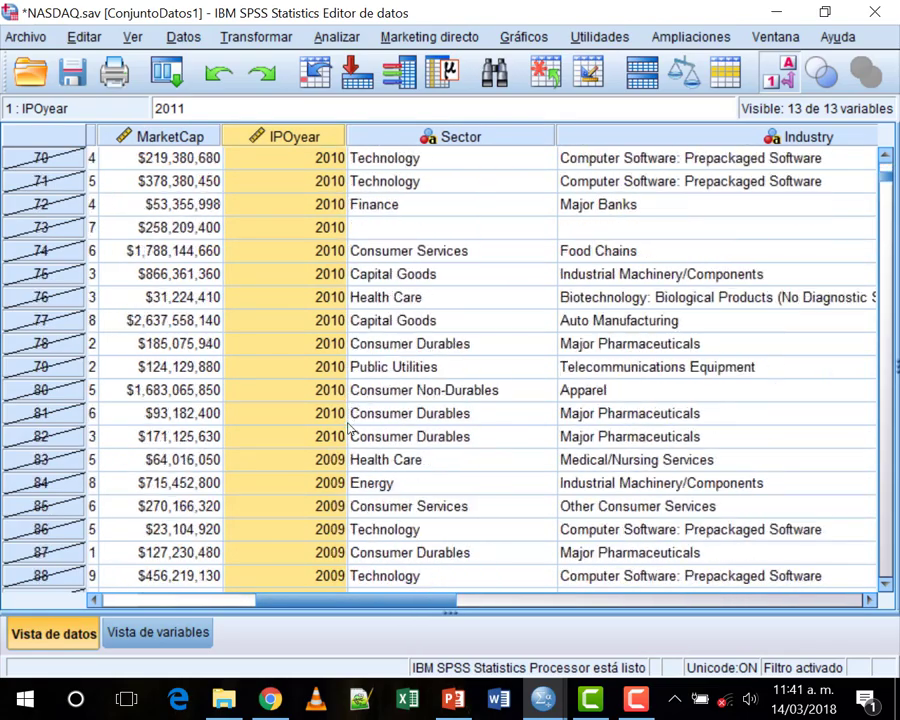
scroll(337, 432, down, 20)
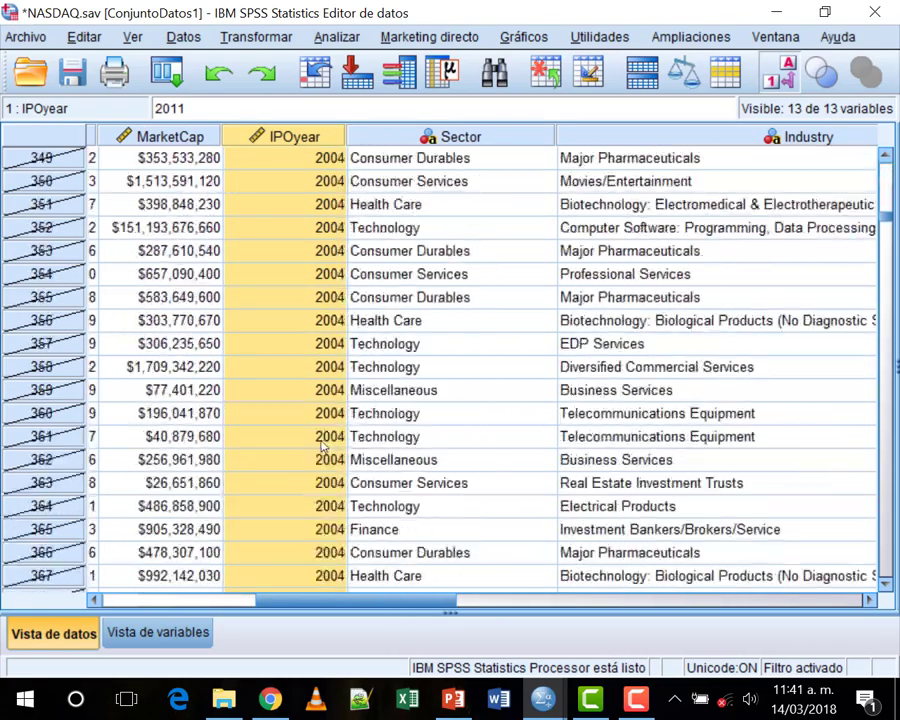
scroll(313, 459, down, 20)
scroll(313, 459, up, 18)
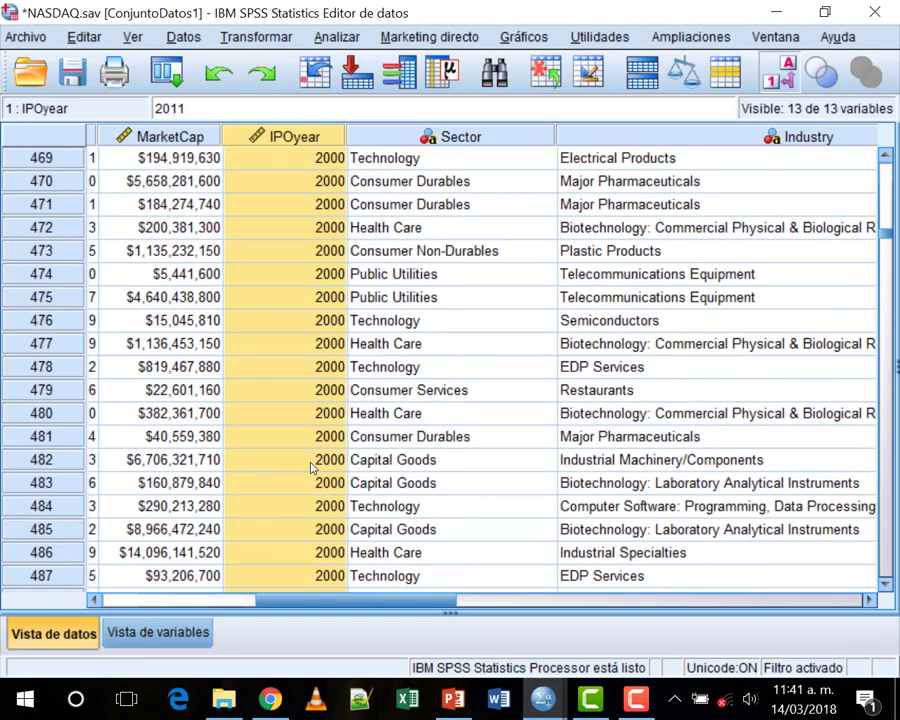
scroll(314, 462, up, 6)
scroll(259, 392, down, 4)
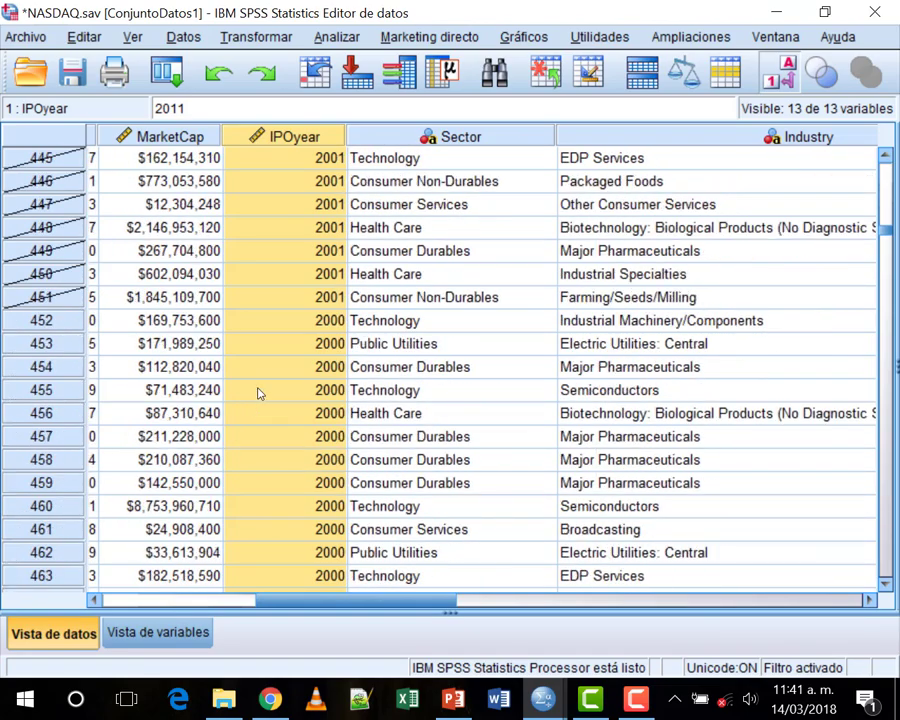
scroll(303, 323, up, 1)
click(303, 323)
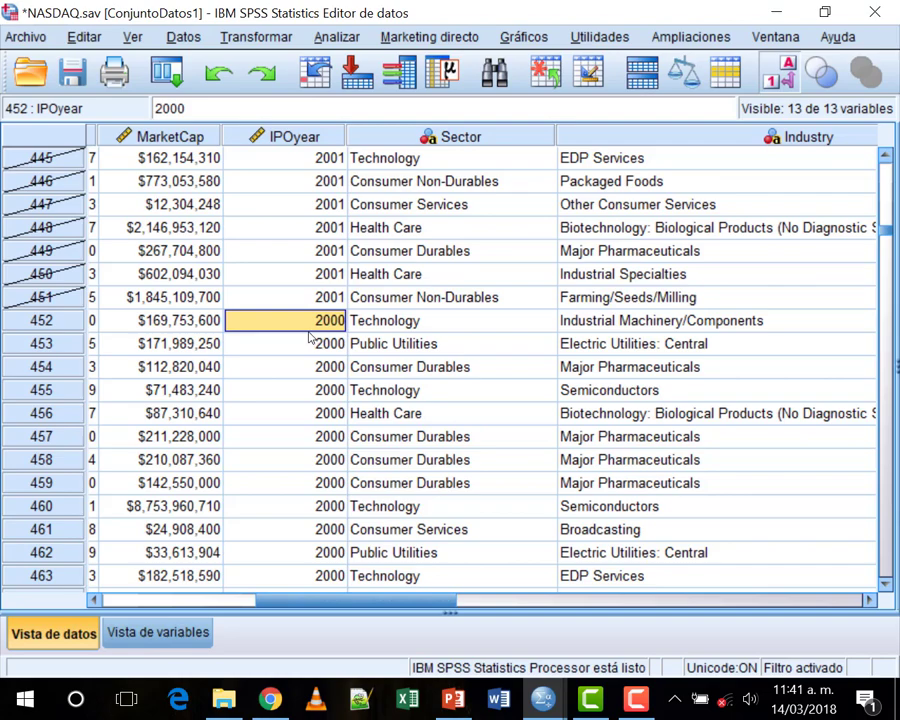
Step: Check the lower end of the IPOyear range, comparing the row markings for 1971, 1970 and missing years
scroll(310, 338, down, 20)
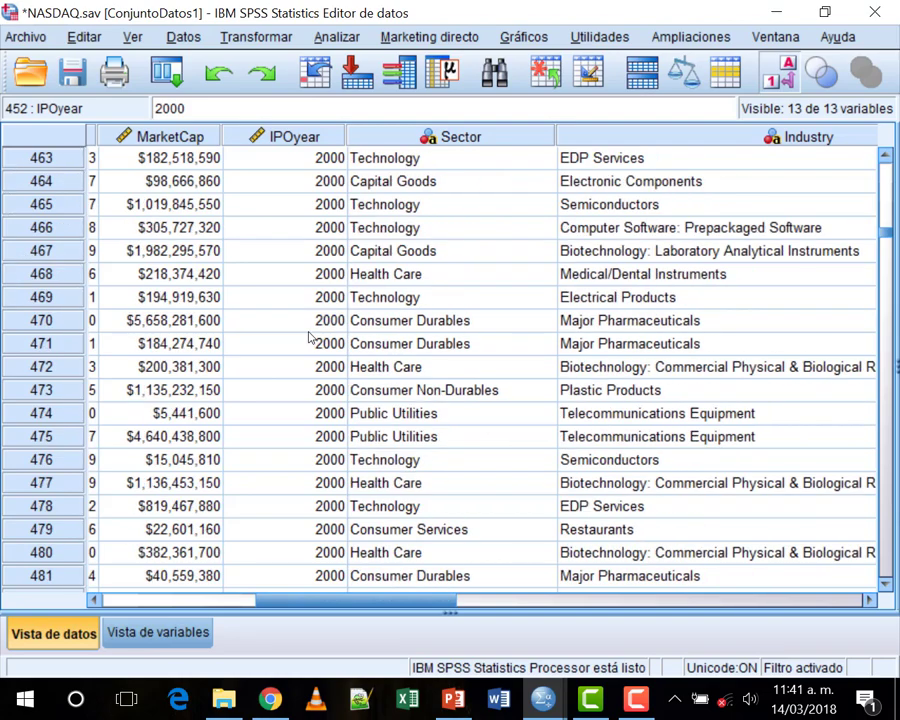
scroll(308, 395, down, 20)
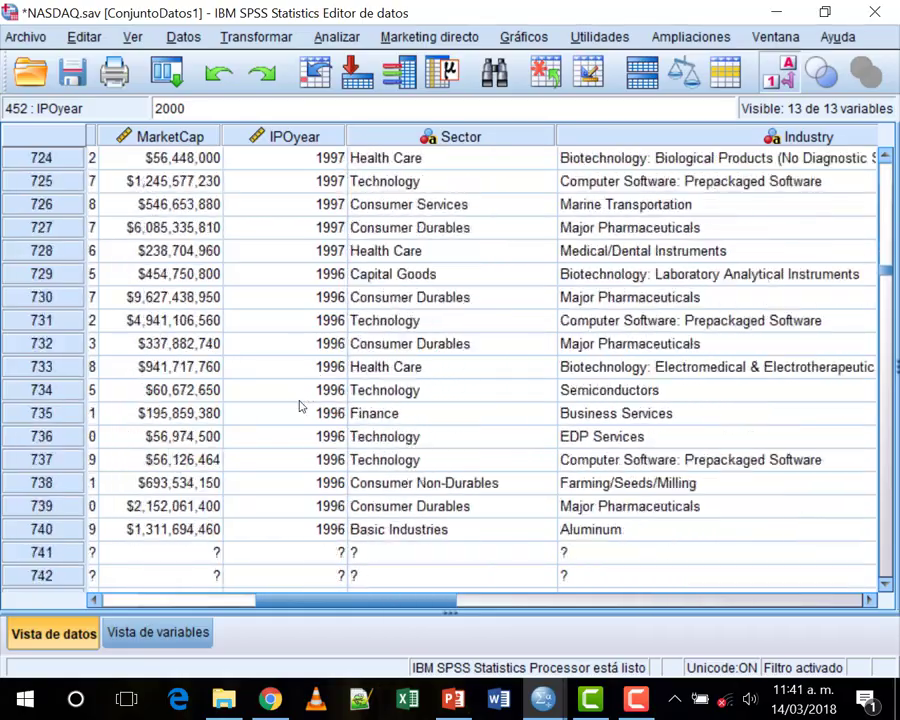
drag(881, 300, 882, 378)
scroll(855, 324, up, 20)
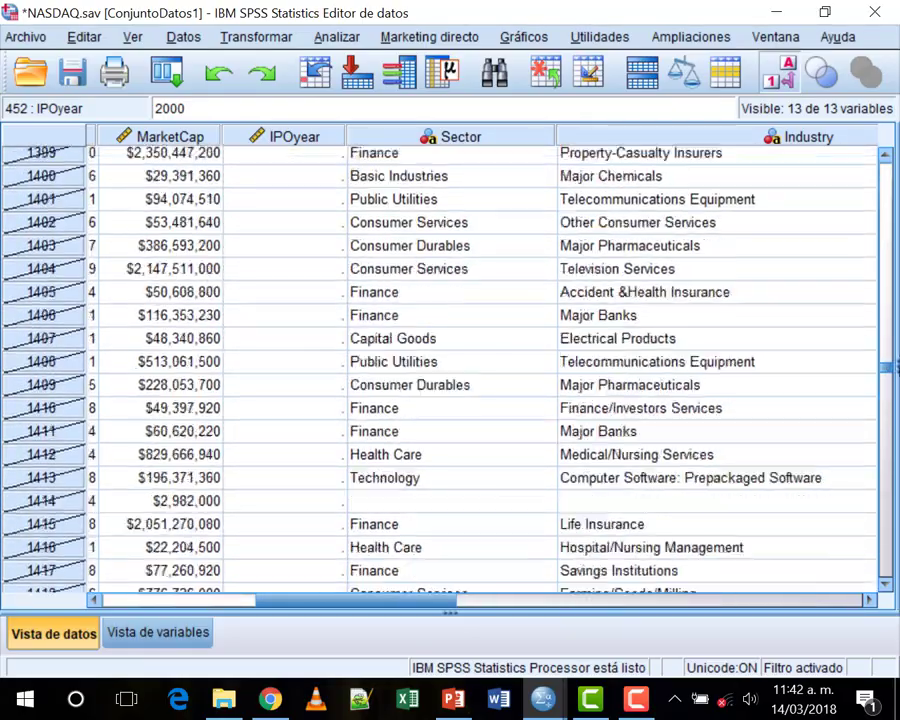
scroll(855, 324, down, 5)
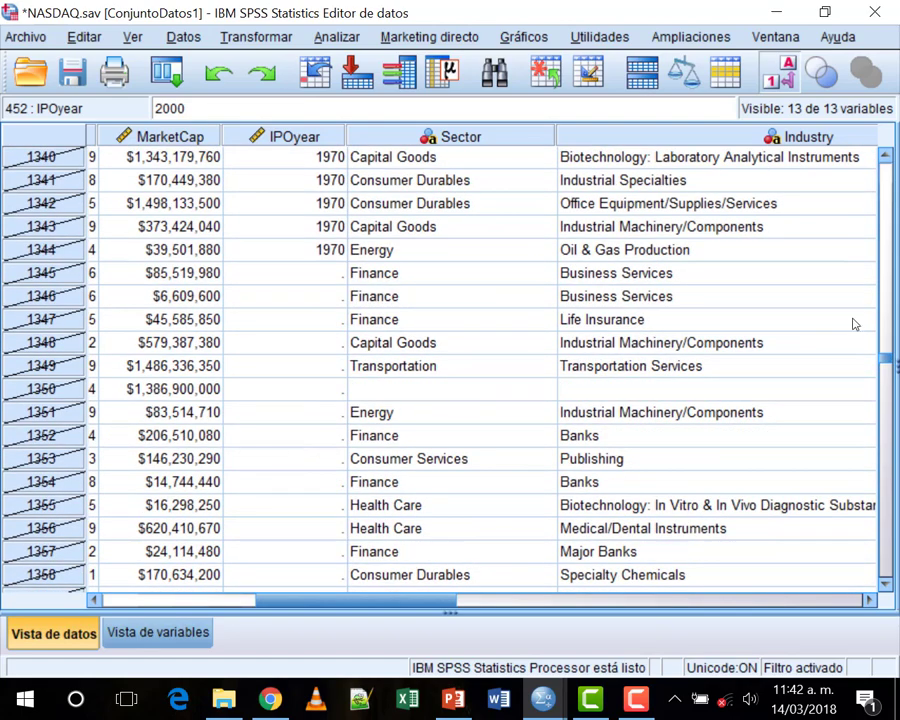
click(323, 300)
key(Up)
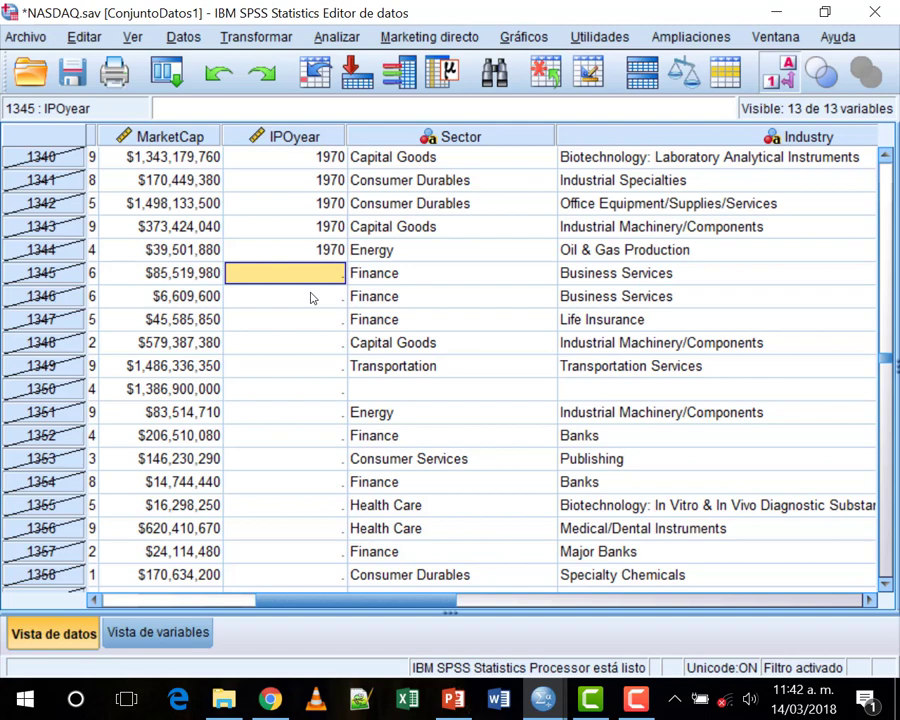
scroll(311, 297, up, 3)
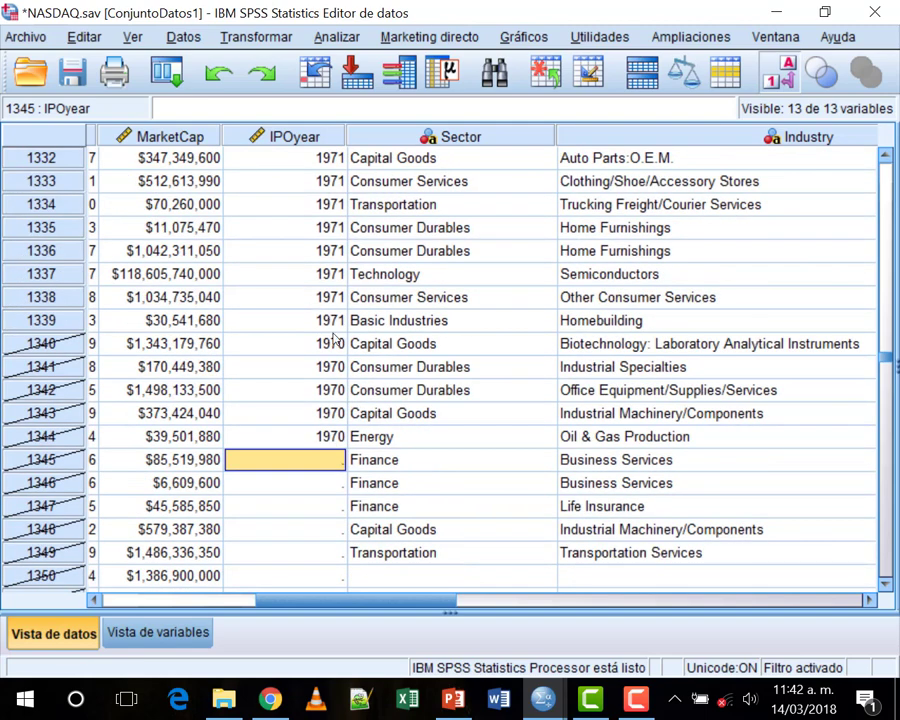
scroll(336, 340, up, 1)
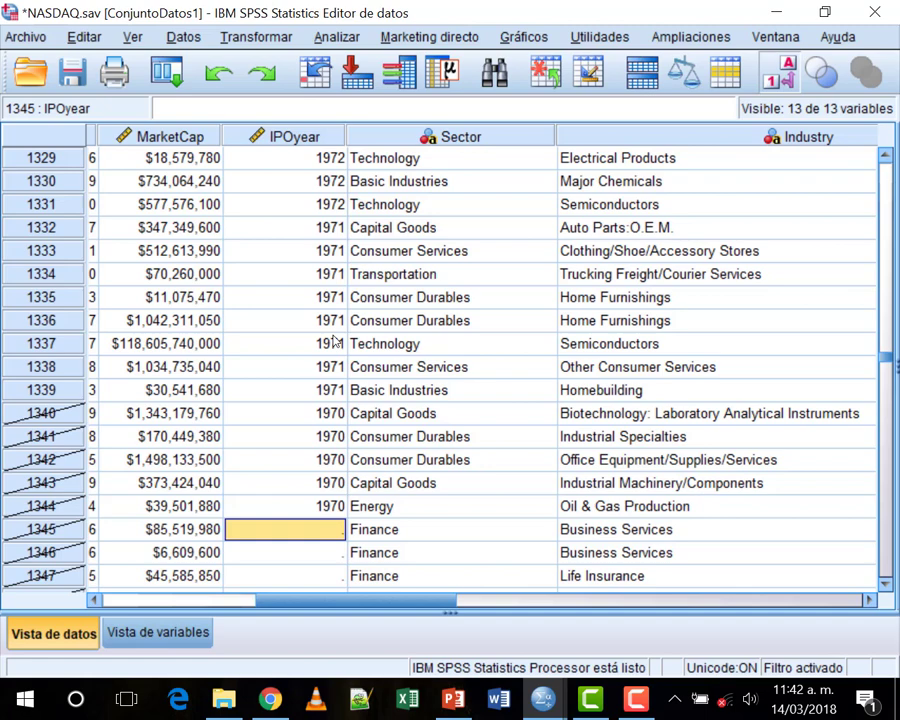
Step: Copy the cases meeting the IPOyear condition to a new dataset named Seleccionaños through Select Cases
click(183, 36)
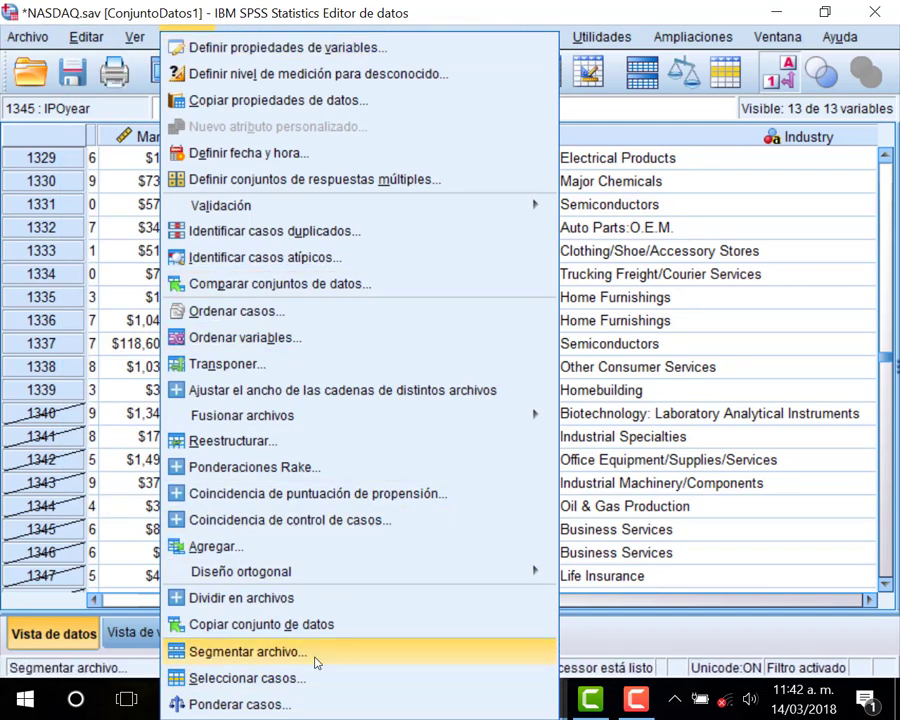
click(325, 681)
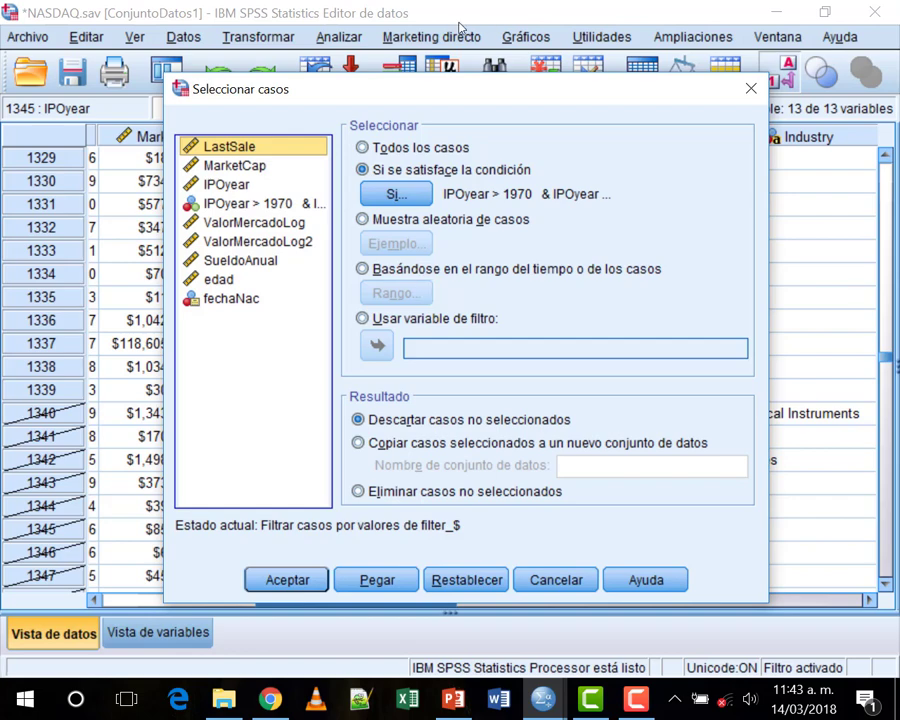
click(446, 447)
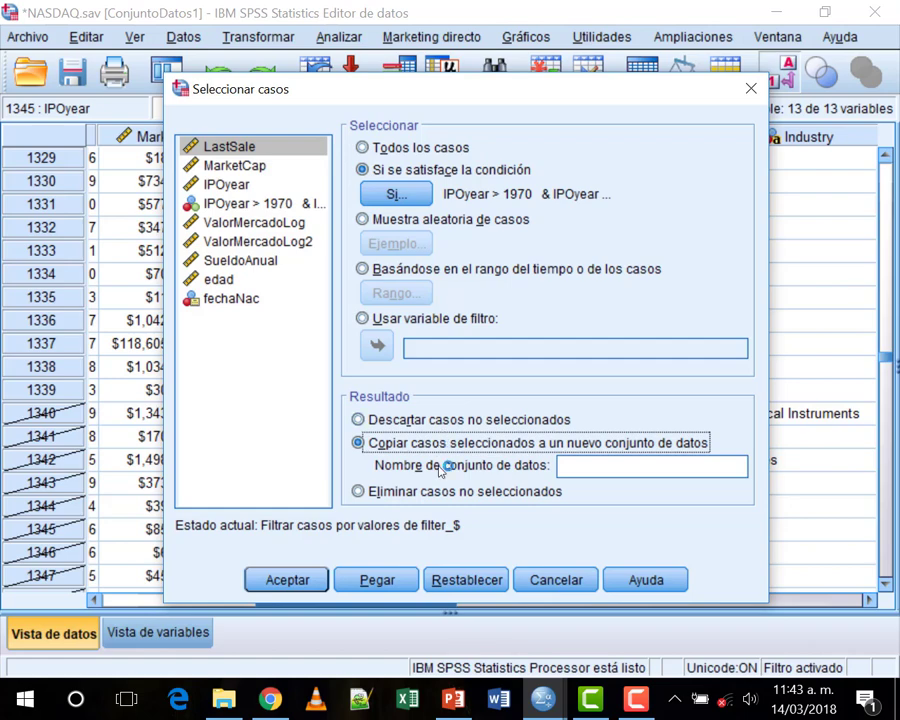
click(458, 490)
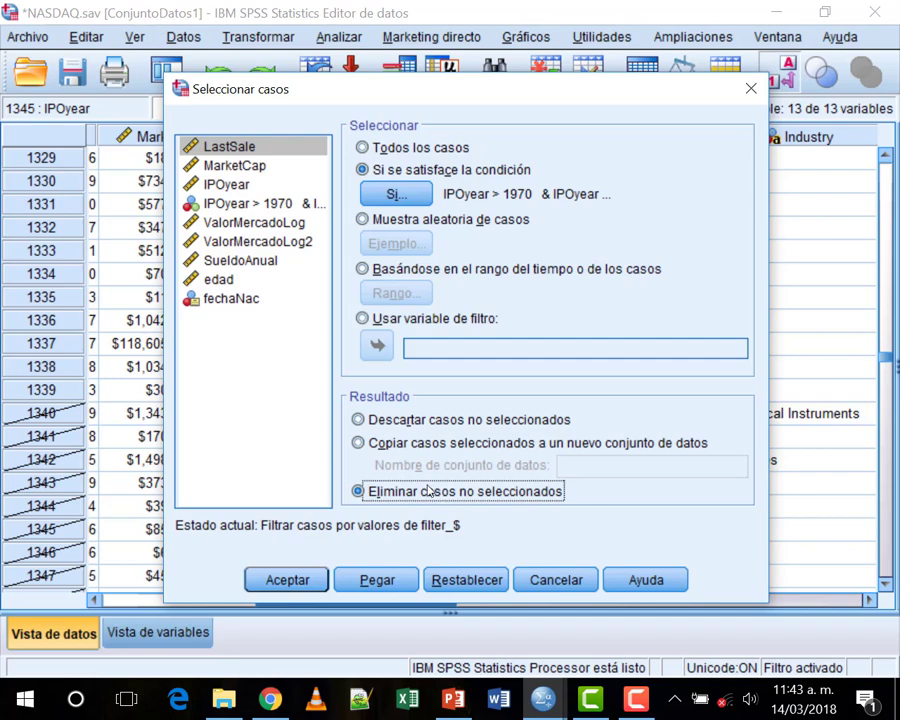
click(380, 442)
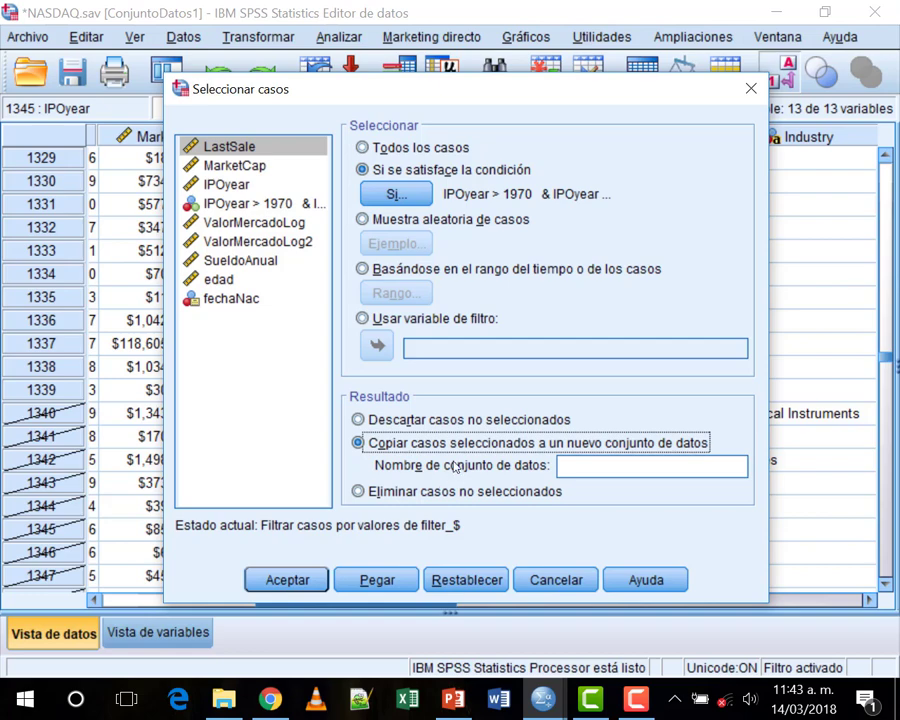
click(592, 462)
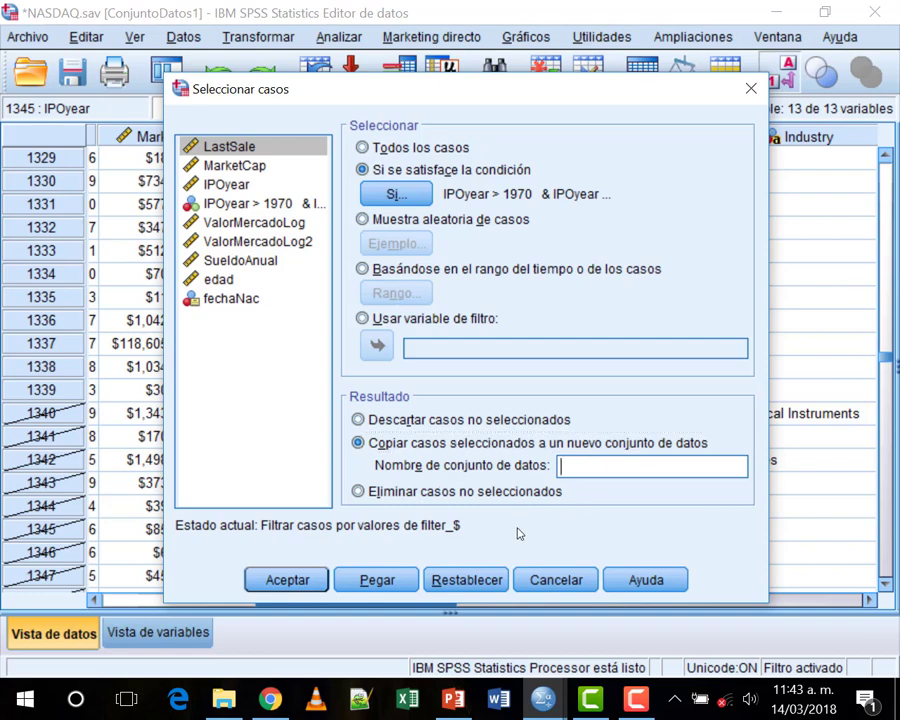
text(Seleccionaños)
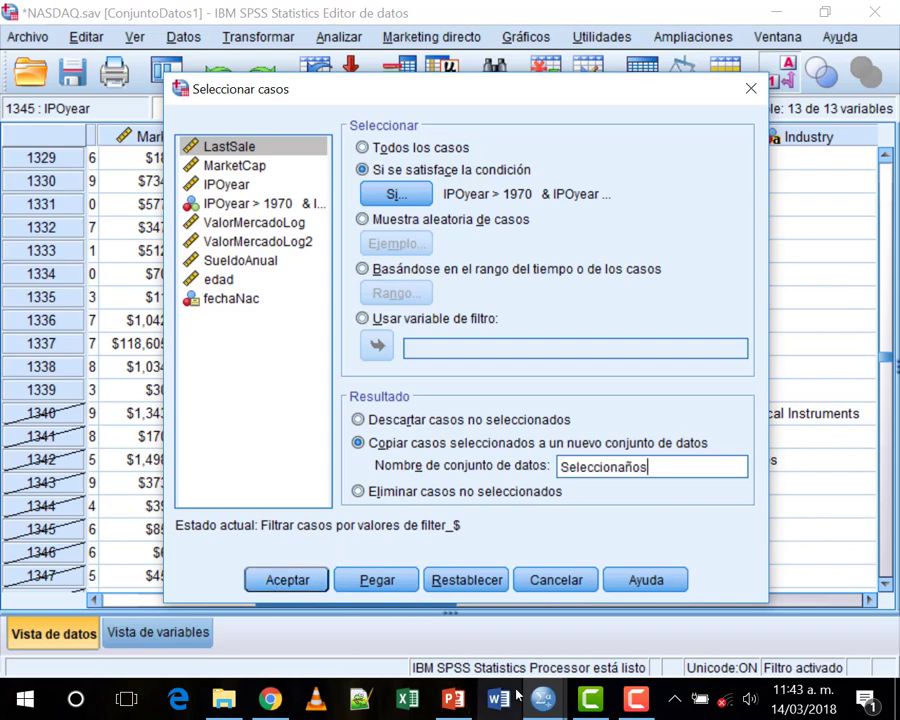
mouse_move(547, 703)
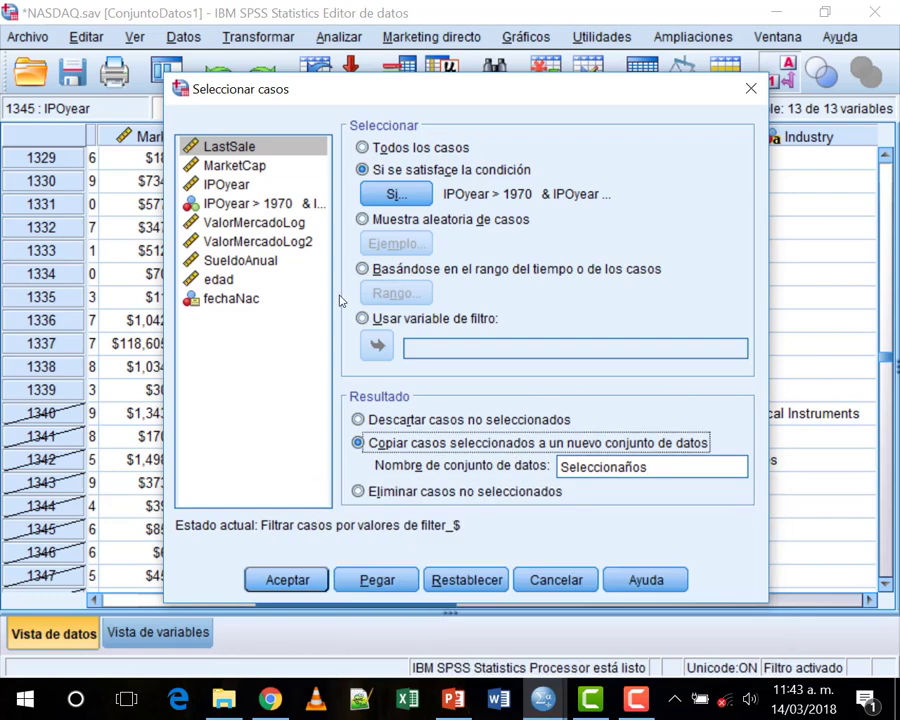
click(510, 448)
click(285, 580)
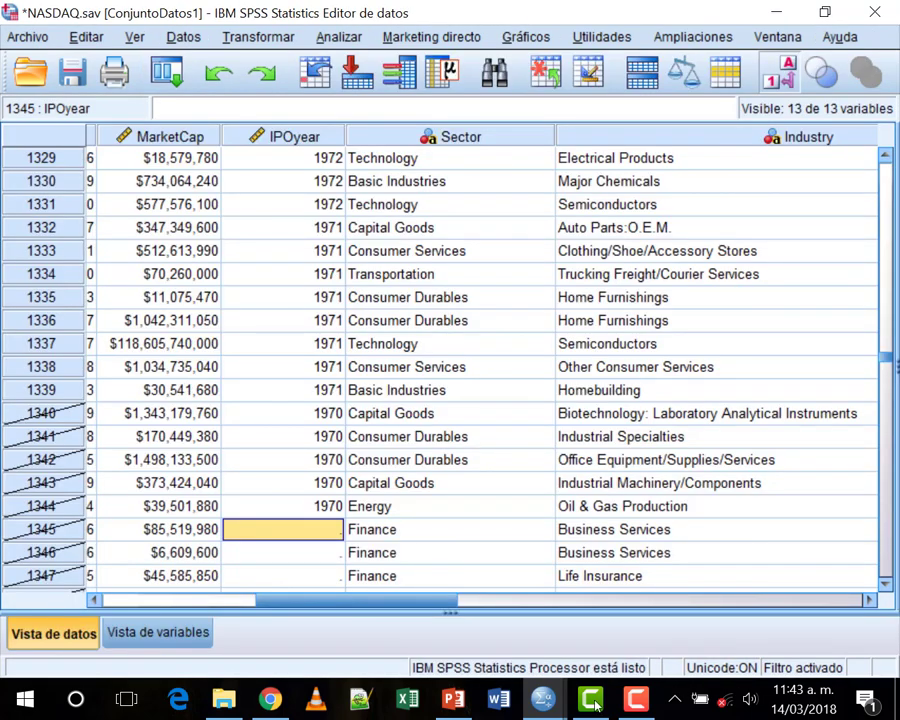
Step: Open the new Seleccionaños dataset and inspect its IPOyear values
mouse_move(540, 710)
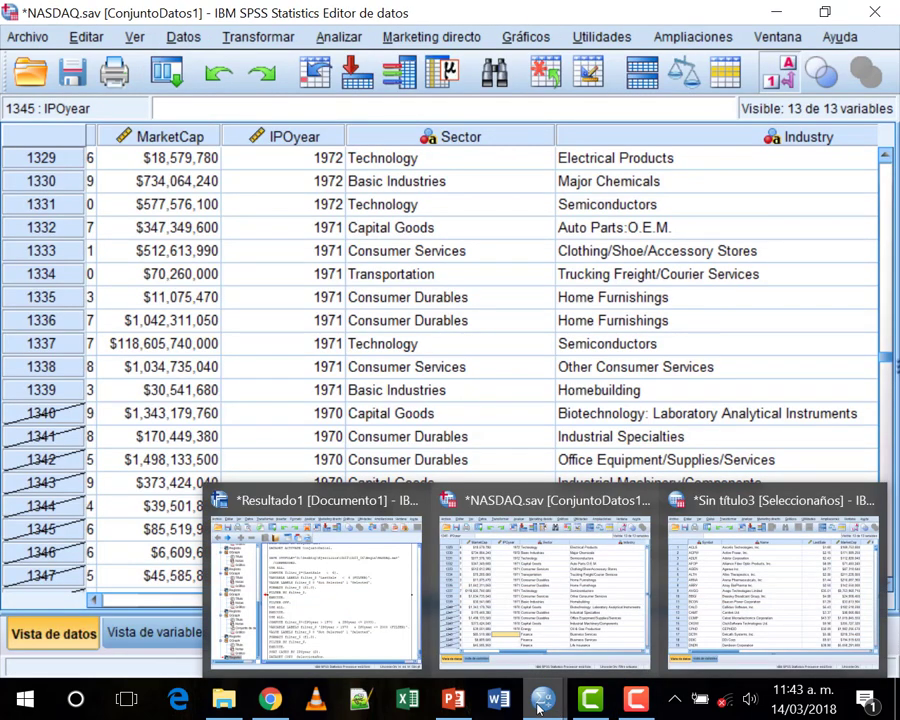
click(733, 600)
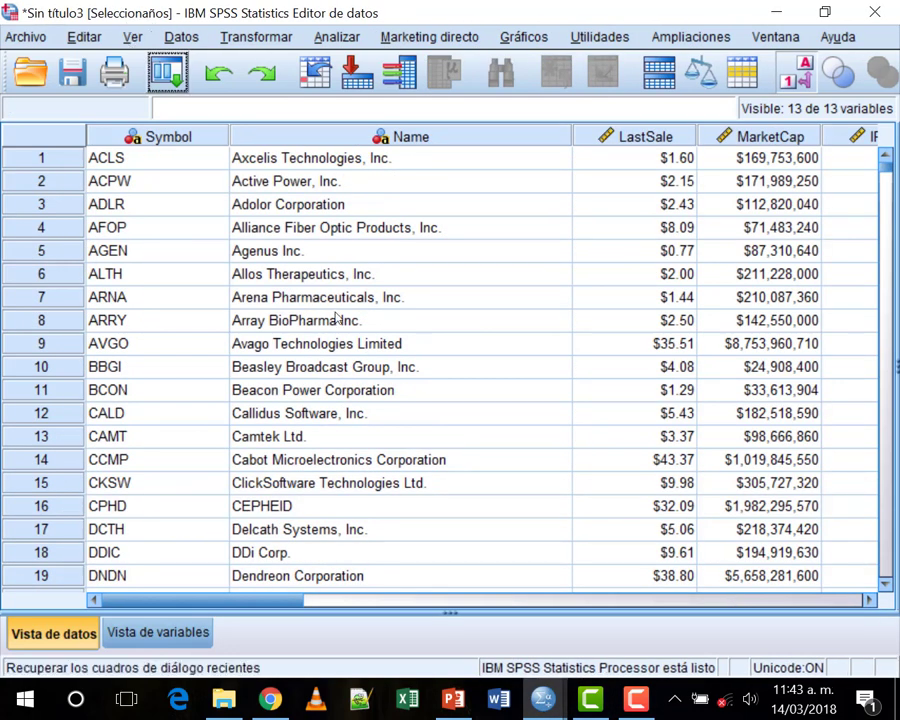
drag(279, 601, 433, 603)
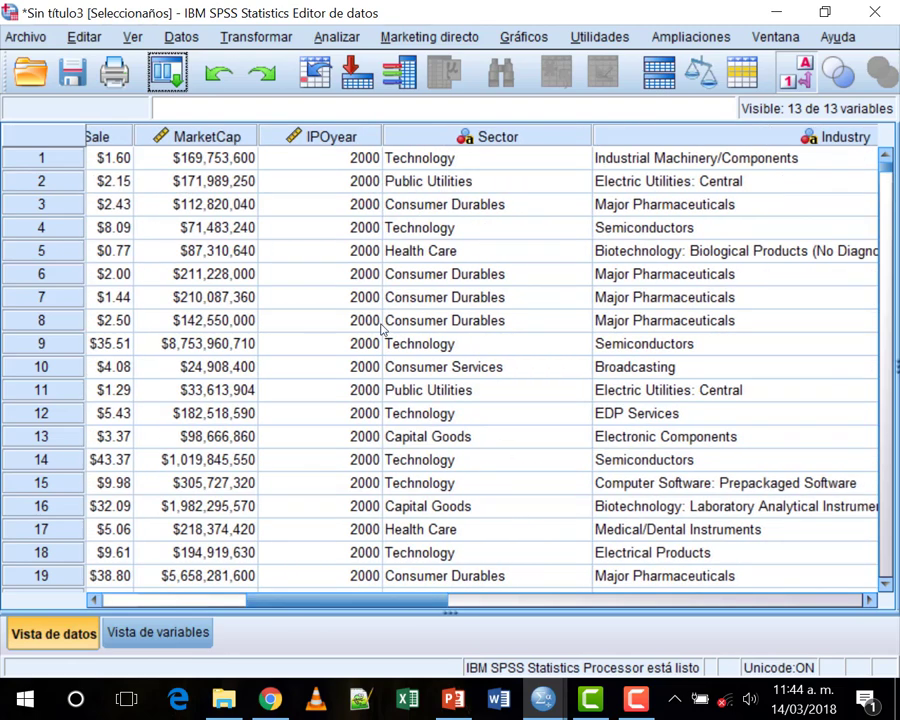
mouse_move(548, 705)
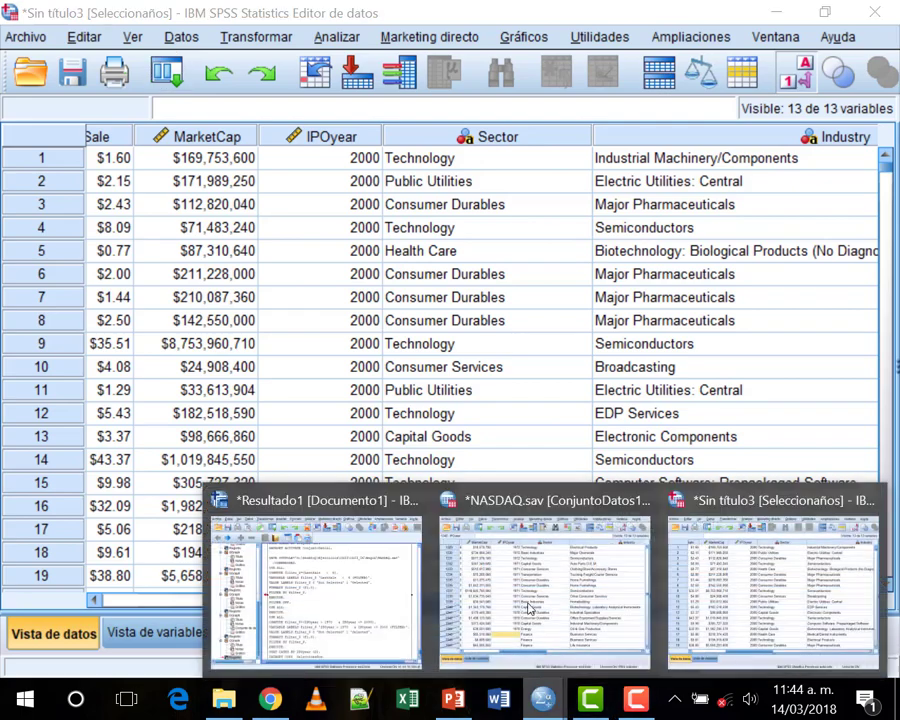
Step: Compare the row markings and IPOyear values in the NASDAQ dataset with those in the Seleccionaños dataset
click(545, 590)
scroll(58, 423, down, 1)
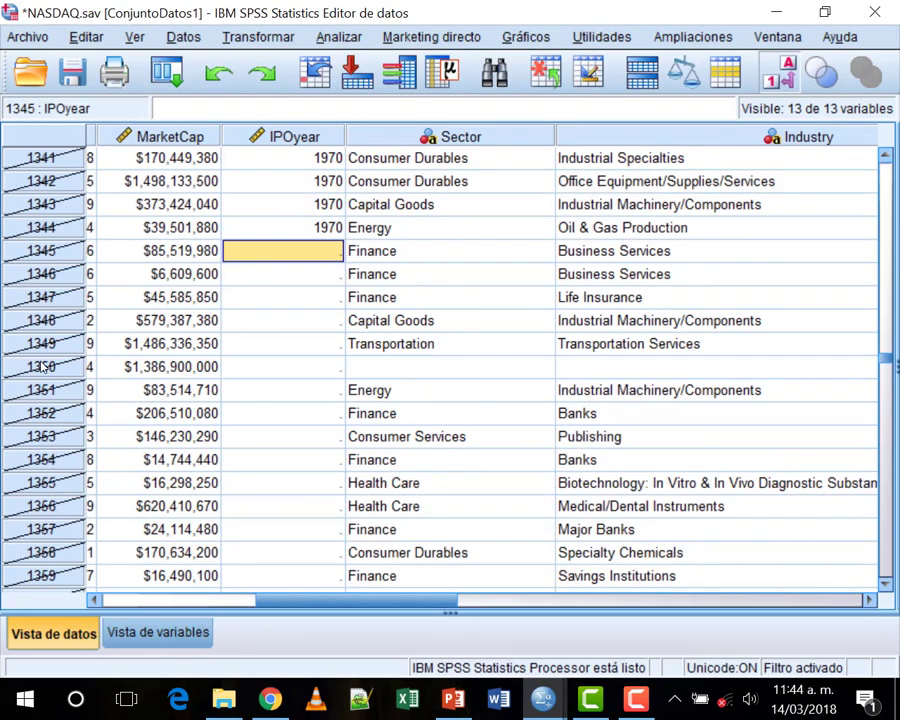
mouse_move(542, 698)
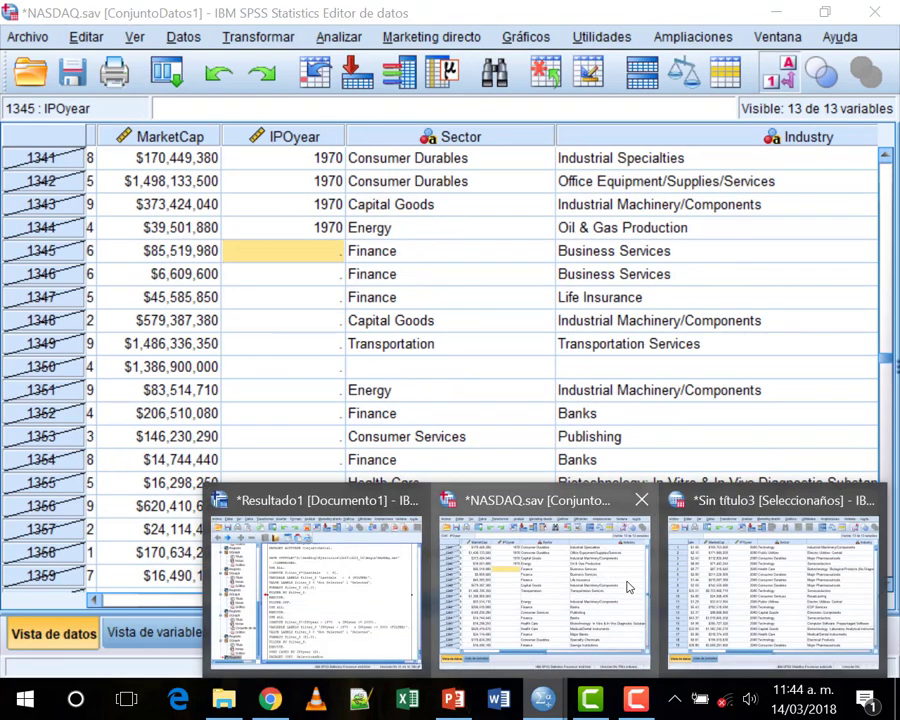
click(741, 562)
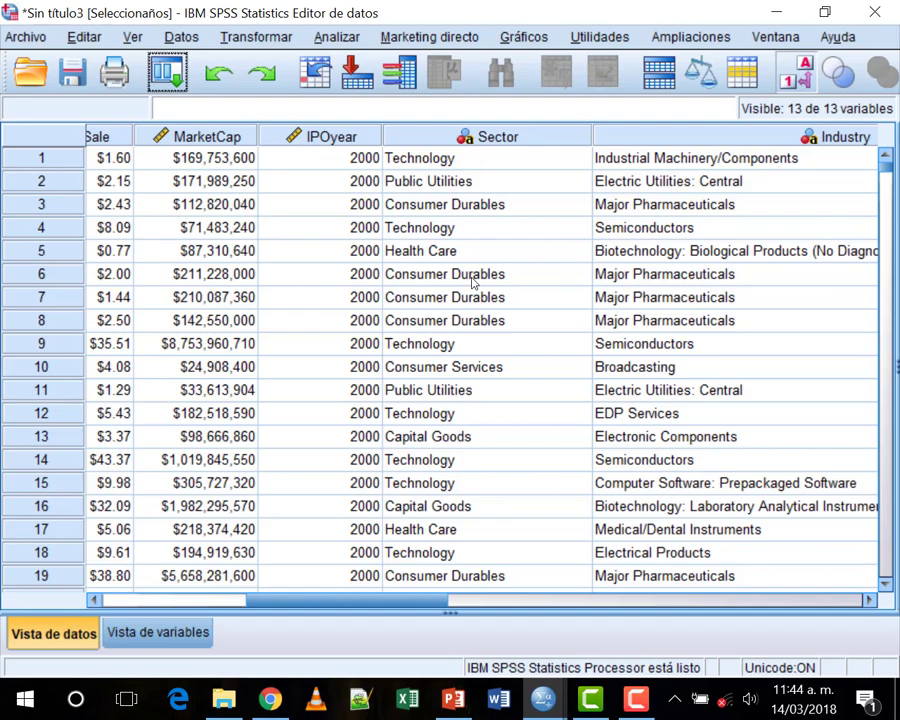
Step: Set the Select Cases condition for the Seleccionaños dataset to IPOyear >= 2000
key(alt+d)
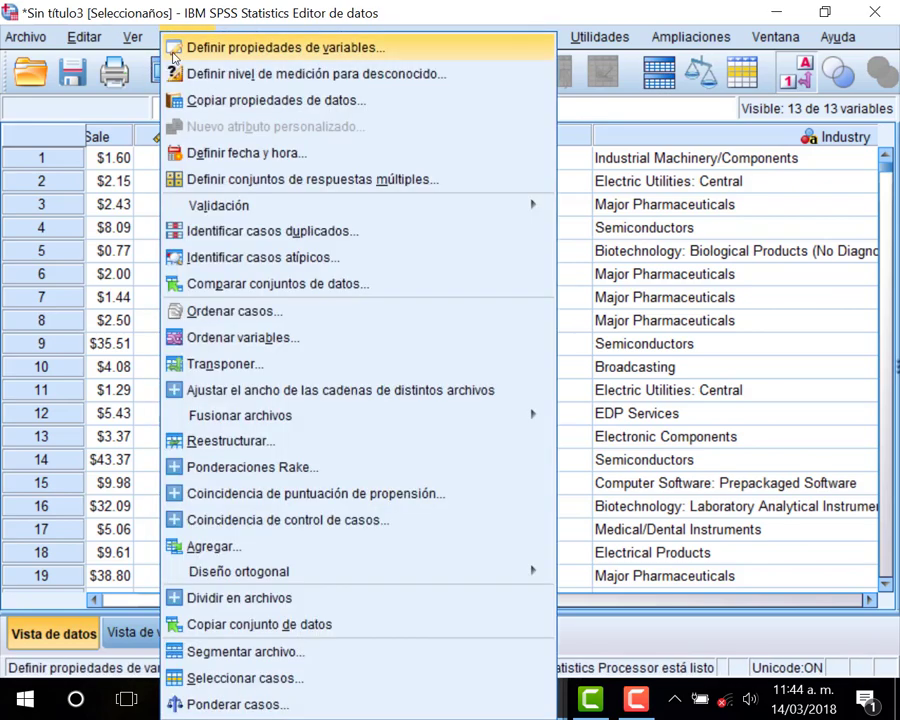
click(323, 680)
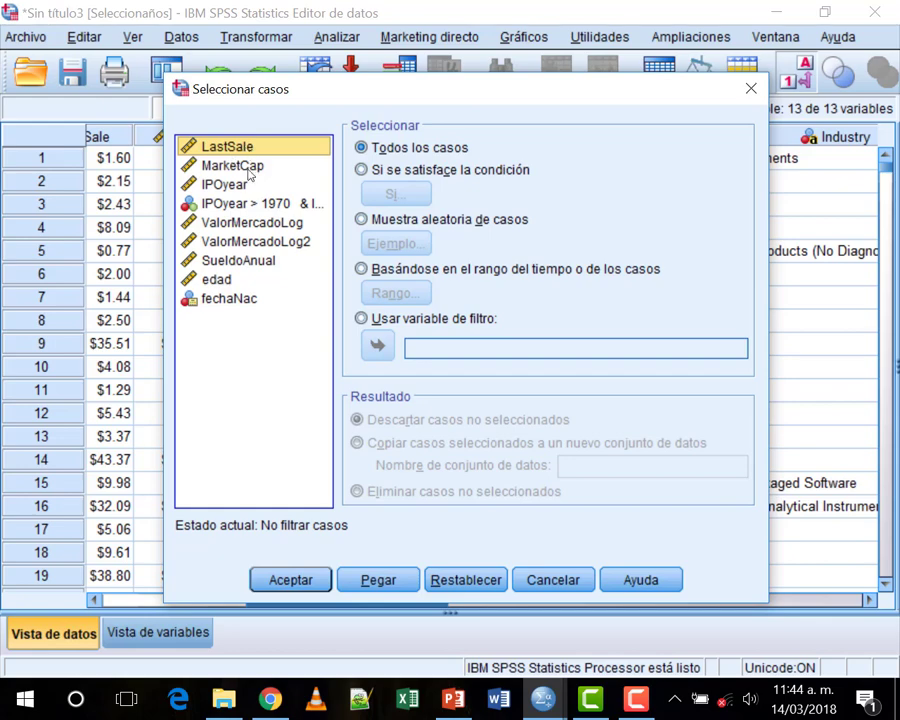
click(504, 170)
click(419, 193)
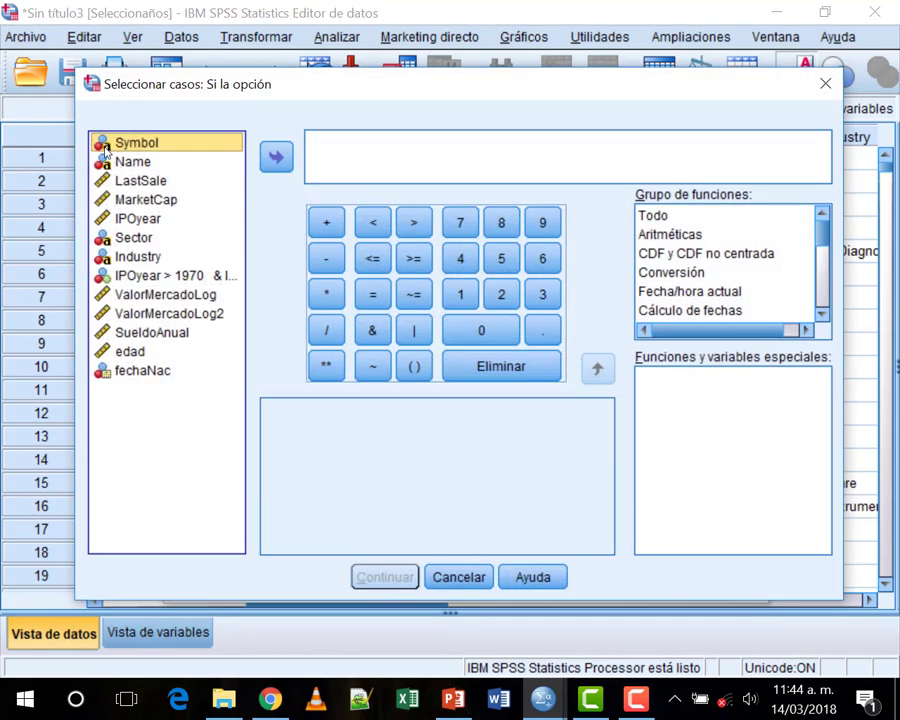
double_click(137, 218)
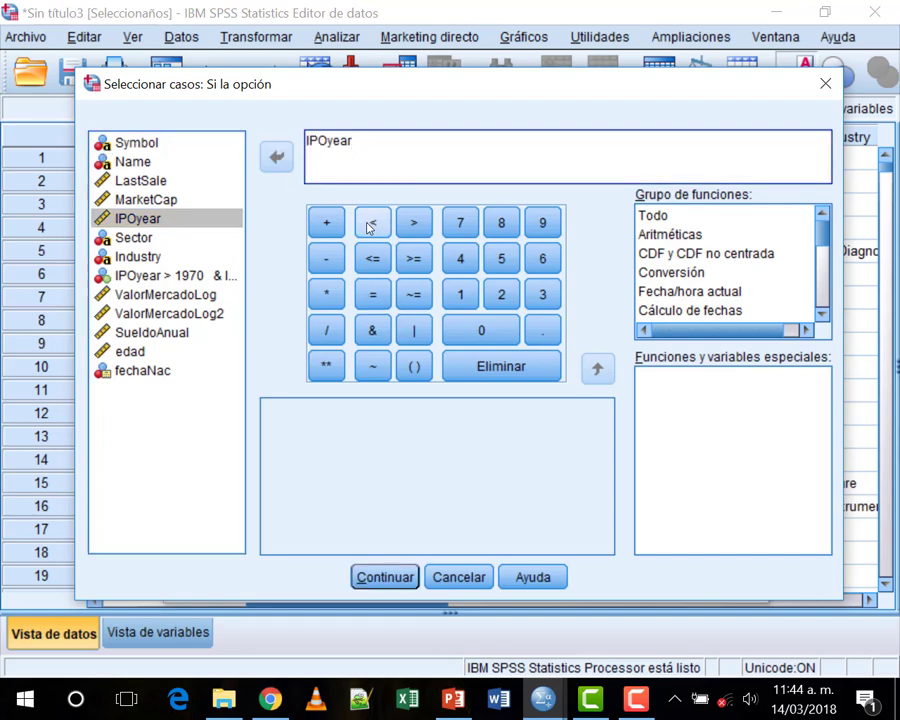
click(372, 258)
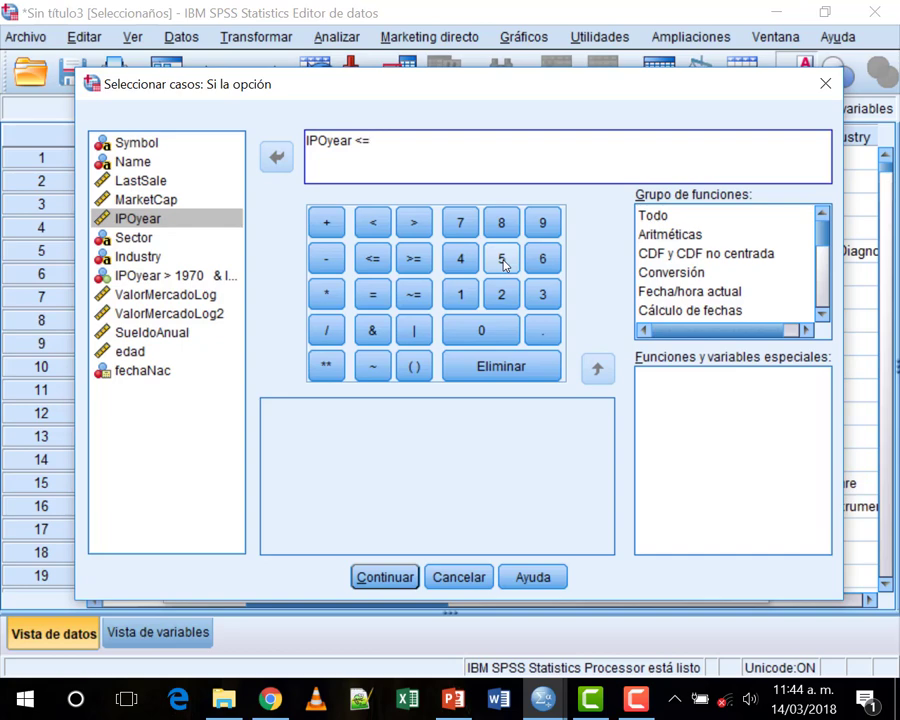
click(405, 258)
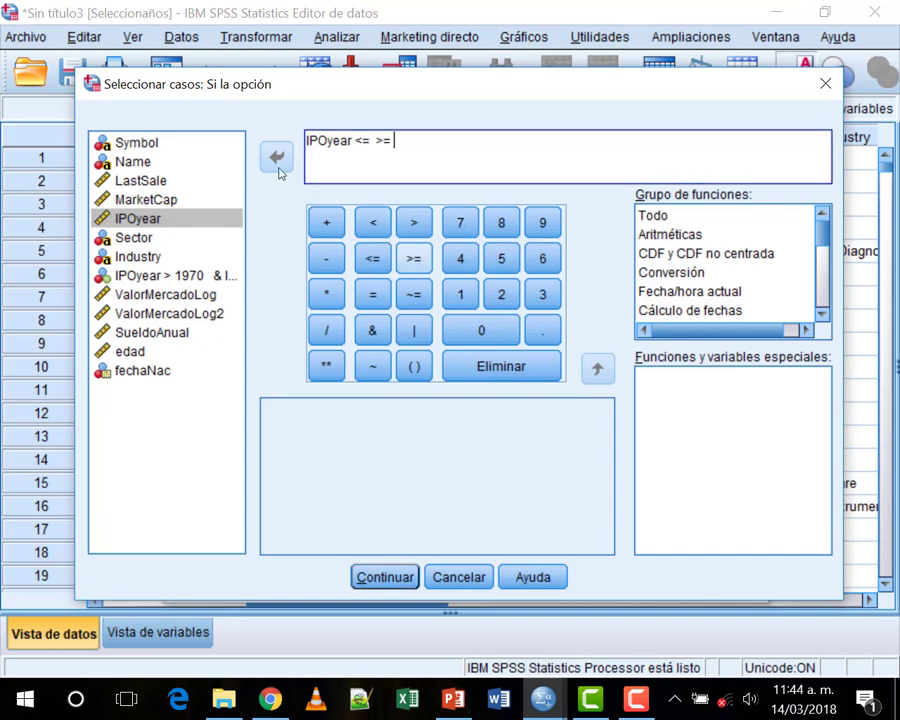
key(BackSpace)
key(BackSpace)
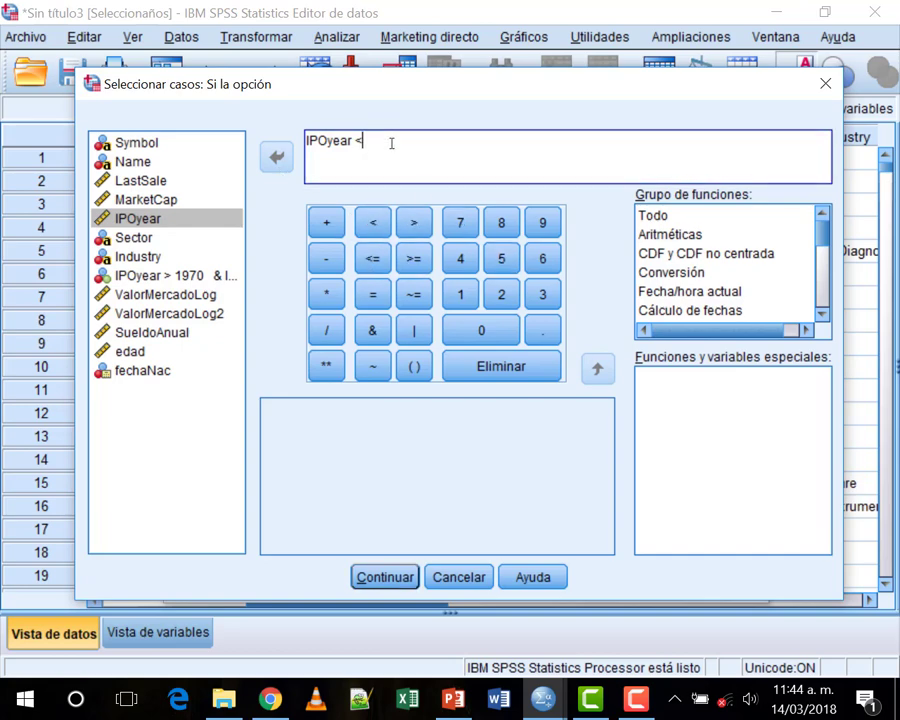
click(413, 258)
click(502, 297)
click(488, 328)
click(488, 328)
click(500, 331)
click(392, 575)
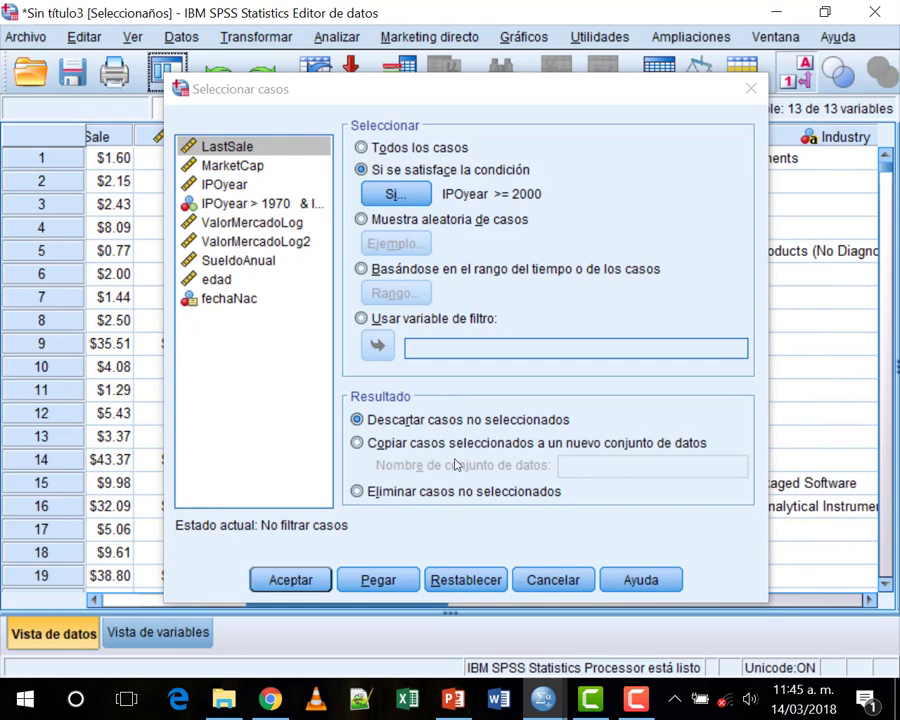
Step: Delete the unselected cases from the Seleccionaños dataset by running the selection with that output option
click(452, 446)
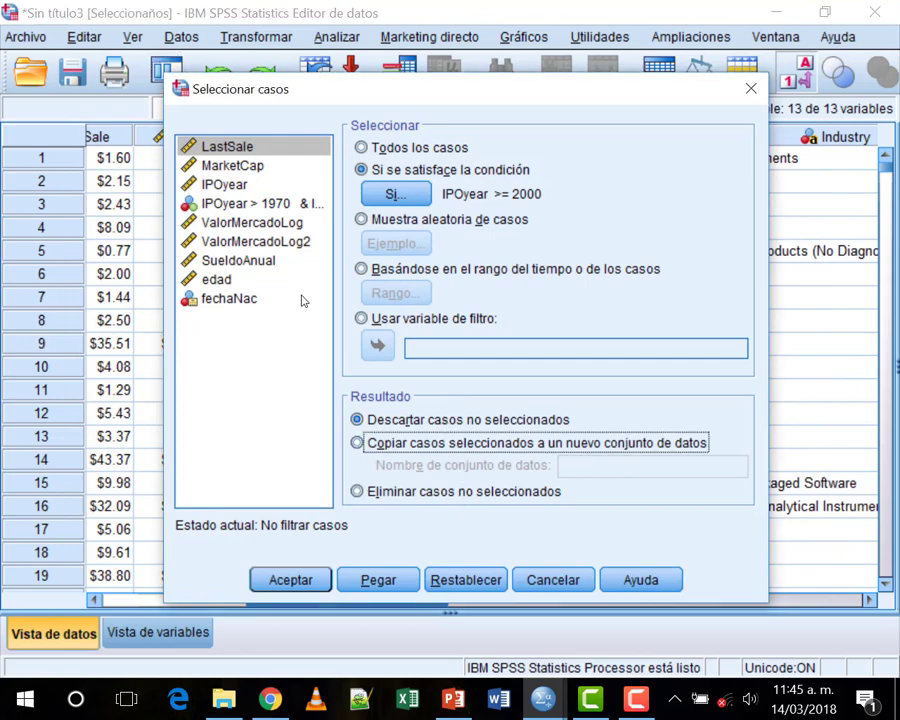
click(462, 492)
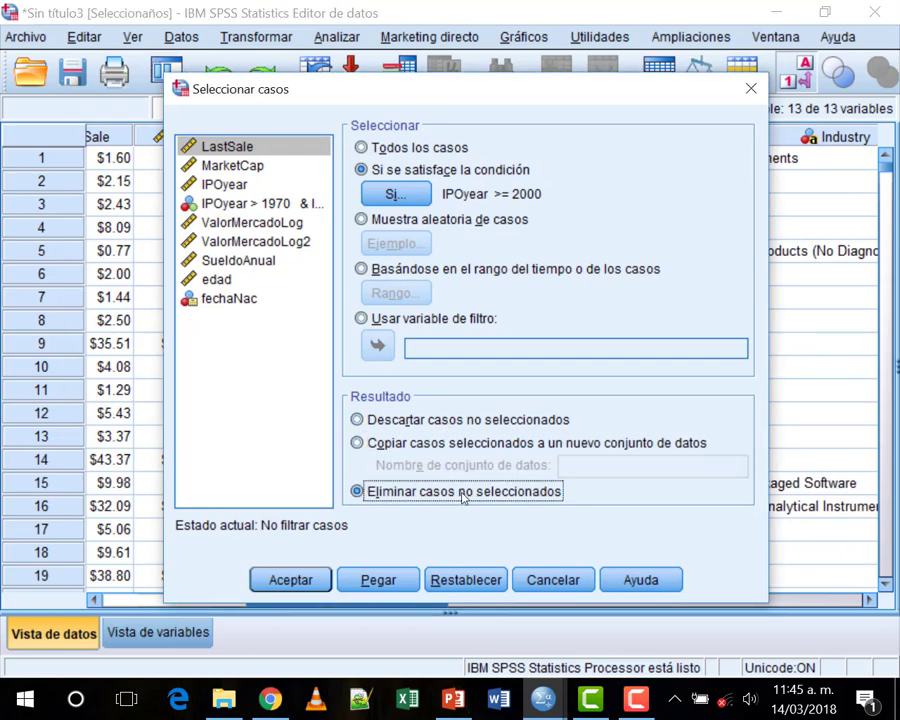
click(290, 580)
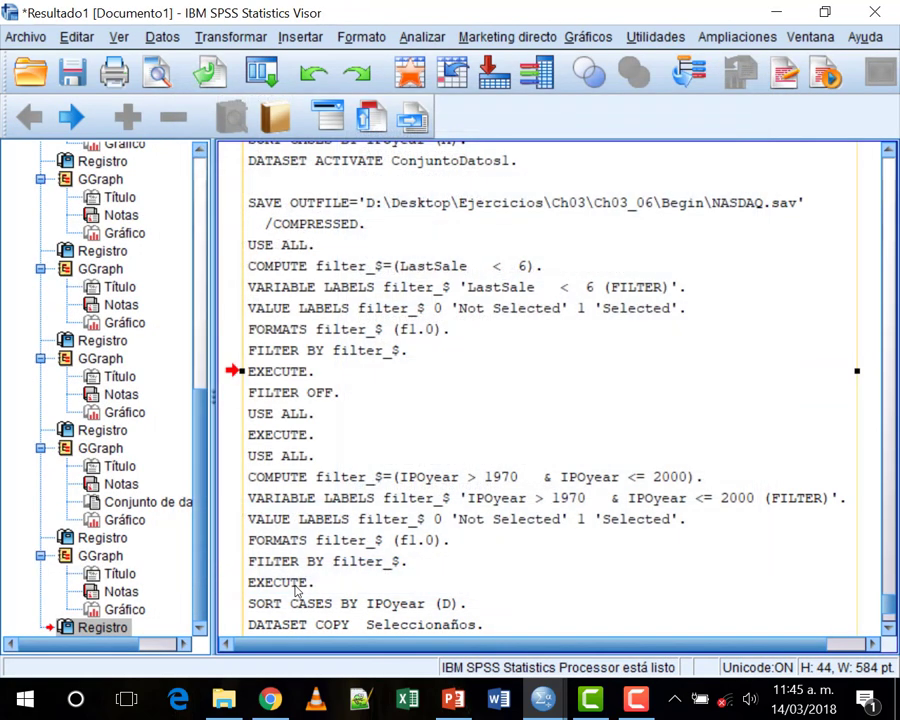
Step: Compare the Seleccionaños dataset with NASDAQ, checking the remaining cases and their IPOyear values down to the last row
mouse_move(540, 693)
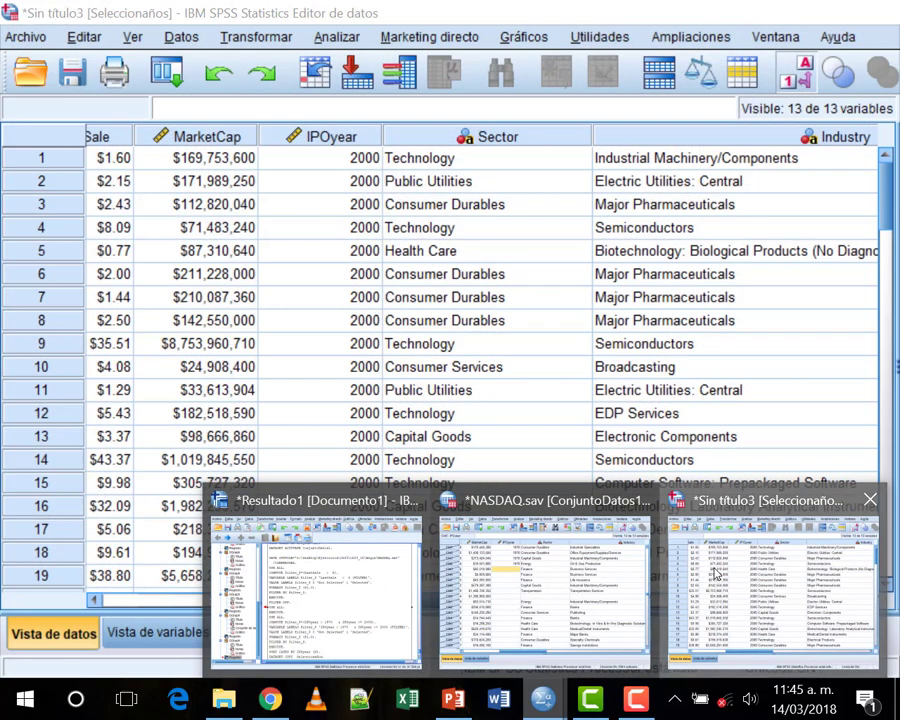
click(714, 568)
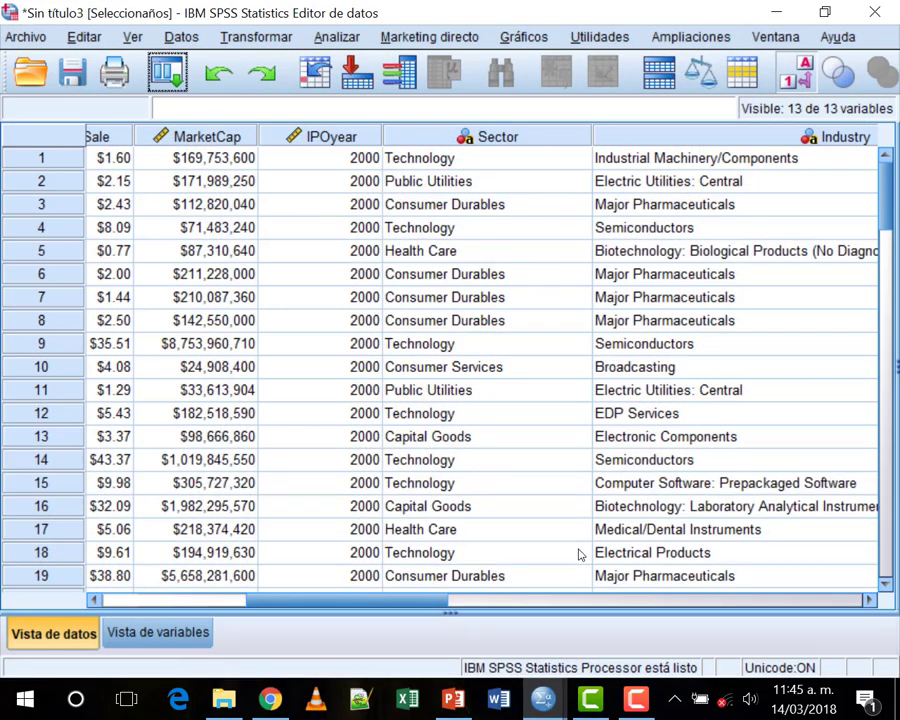
mouse_move(543, 699)
click(553, 630)
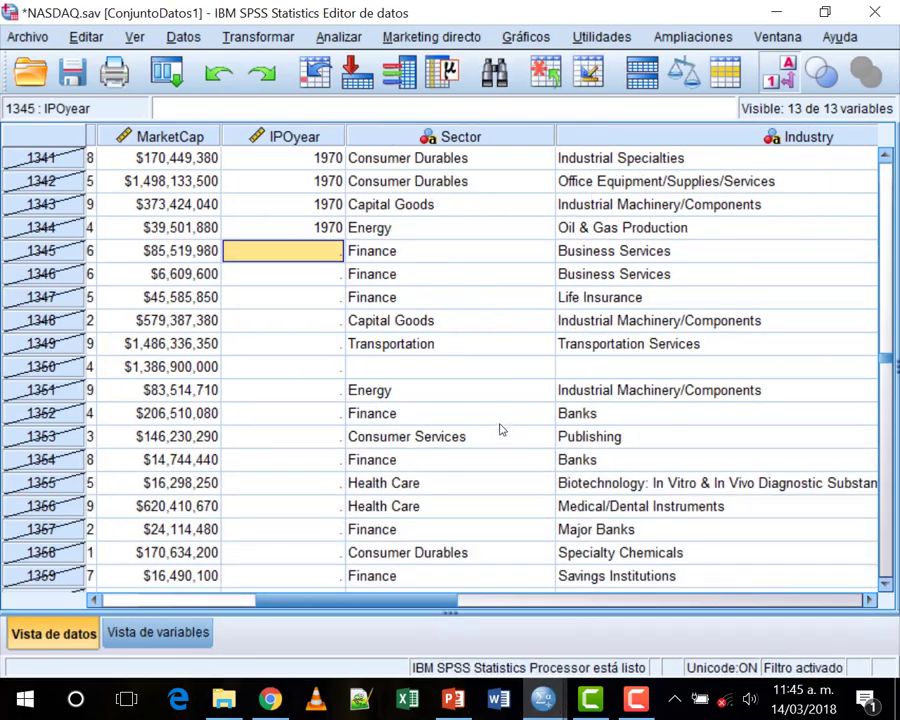
scroll(502, 428, up, 12)
drag(893, 355, 875, 437)
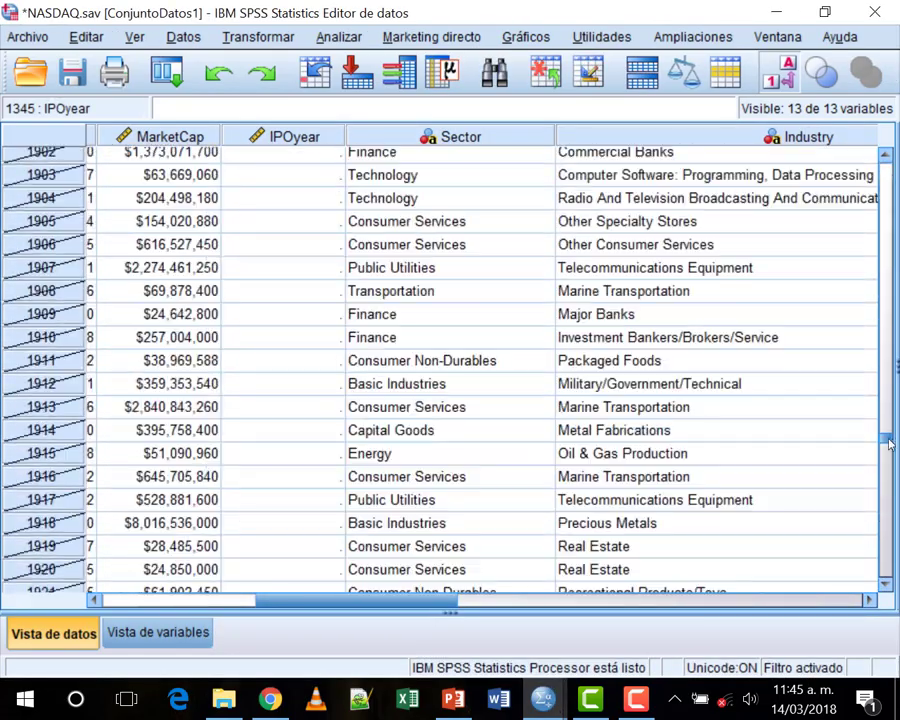
mouse_move(543, 699)
click(683, 612)
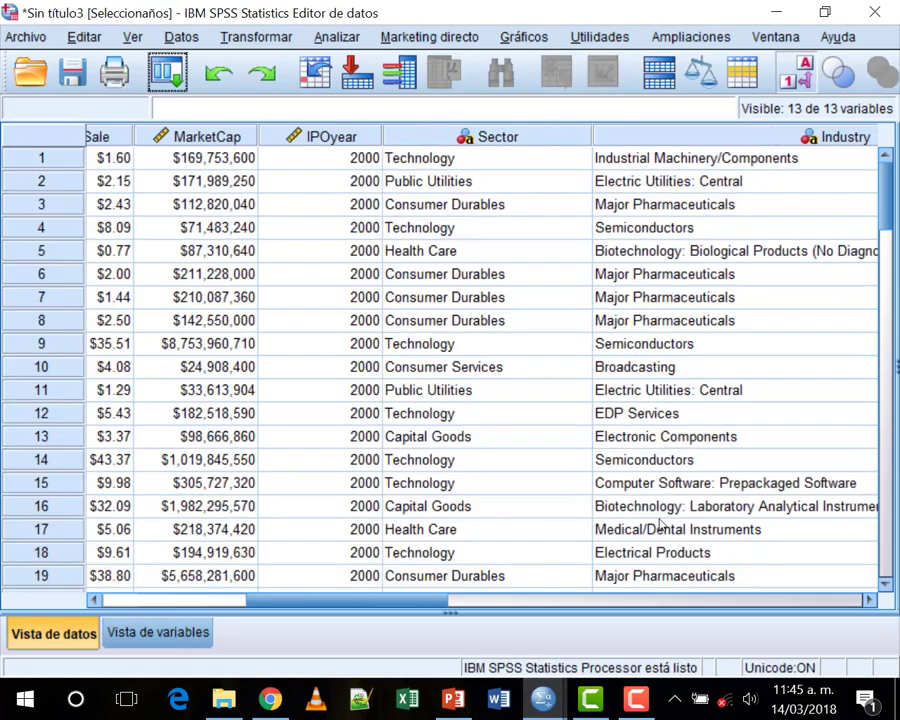
drag(883, 232, 826, 144)
scroll(826, 147, down, 20)
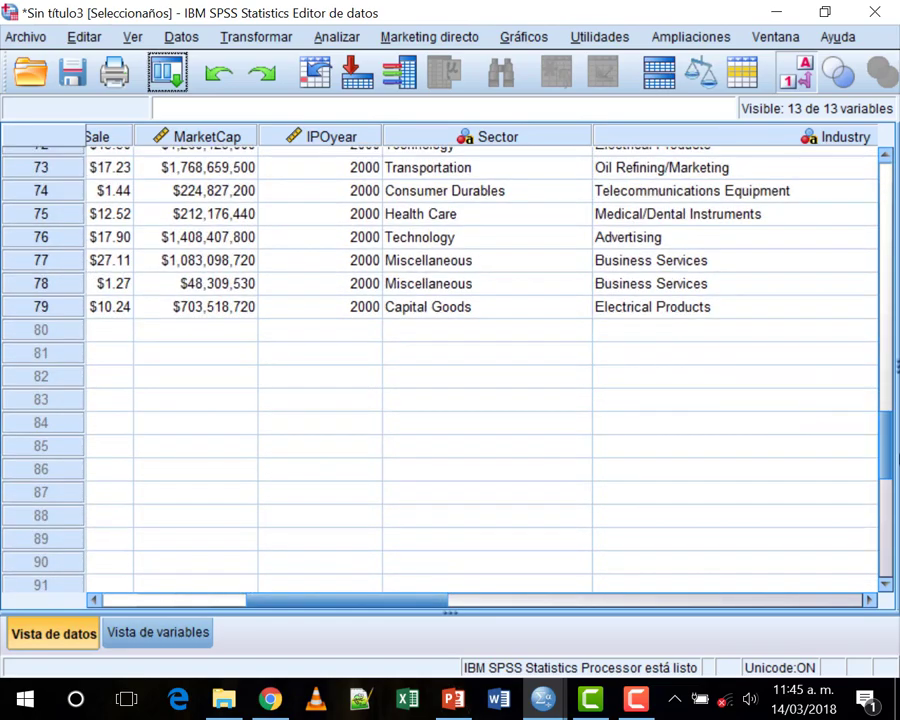
scroll(848, 195, up, 20)
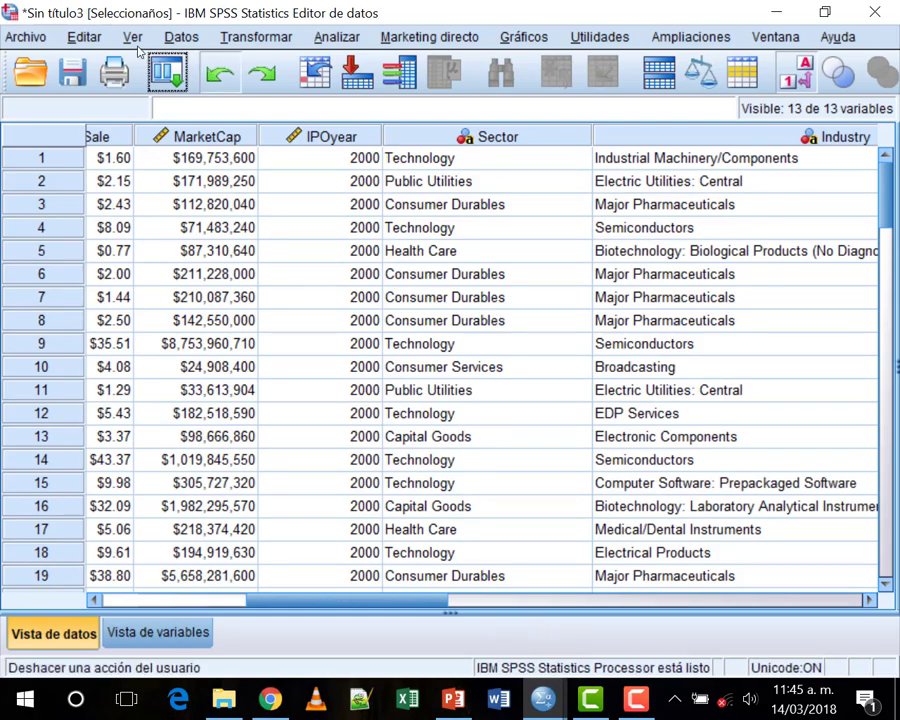
drag(885, 195, 843, 143)
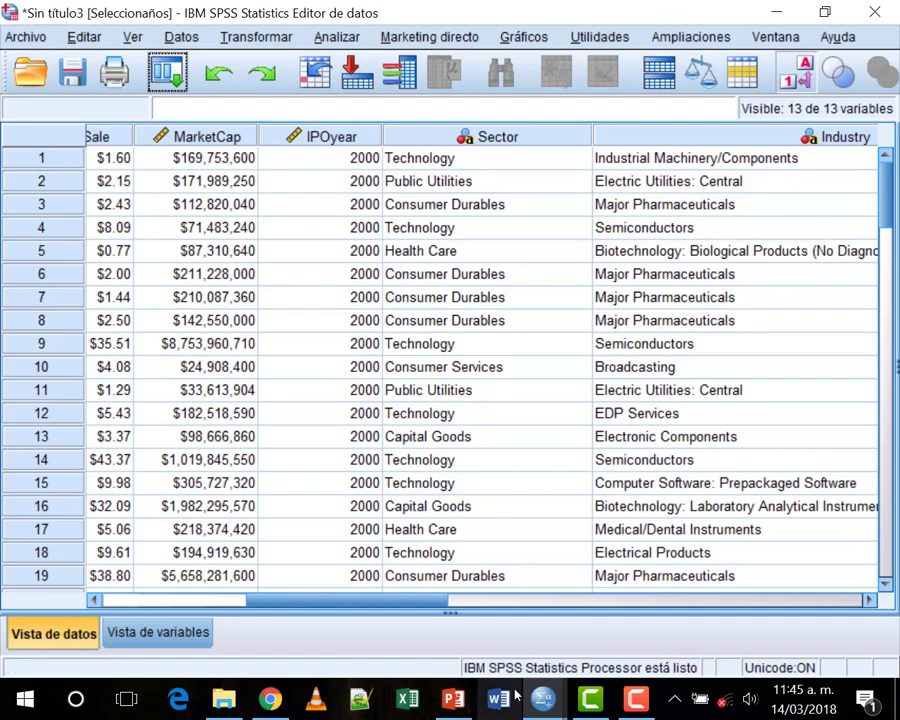
Step: Remove the filter from the NASDAQ dataset by selecting all cases, and accept replacing the existing dataset name
mouse_move(542, 698)
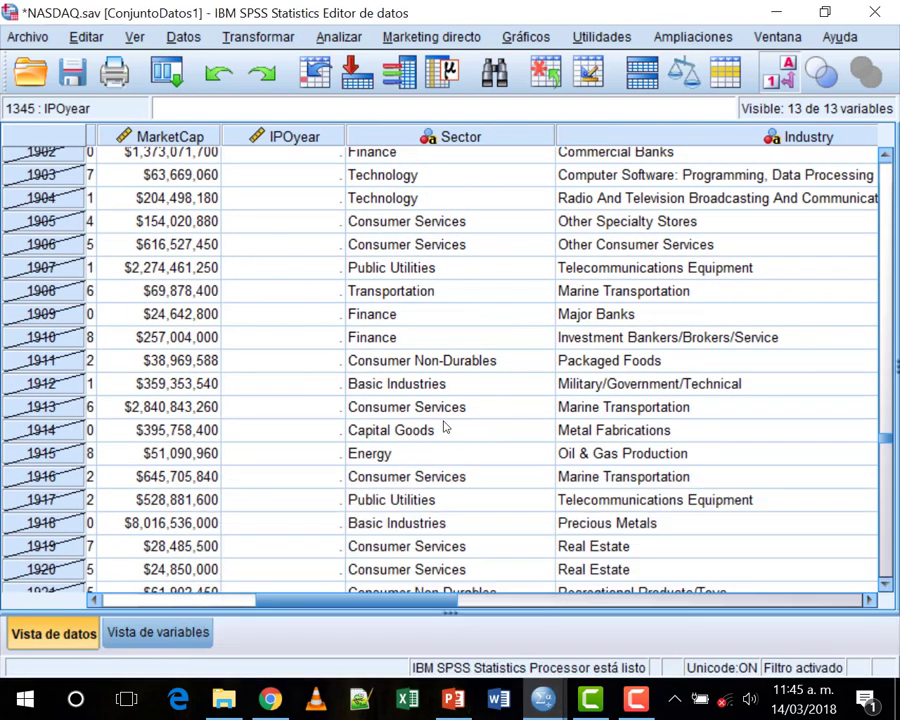
click(183, 37)
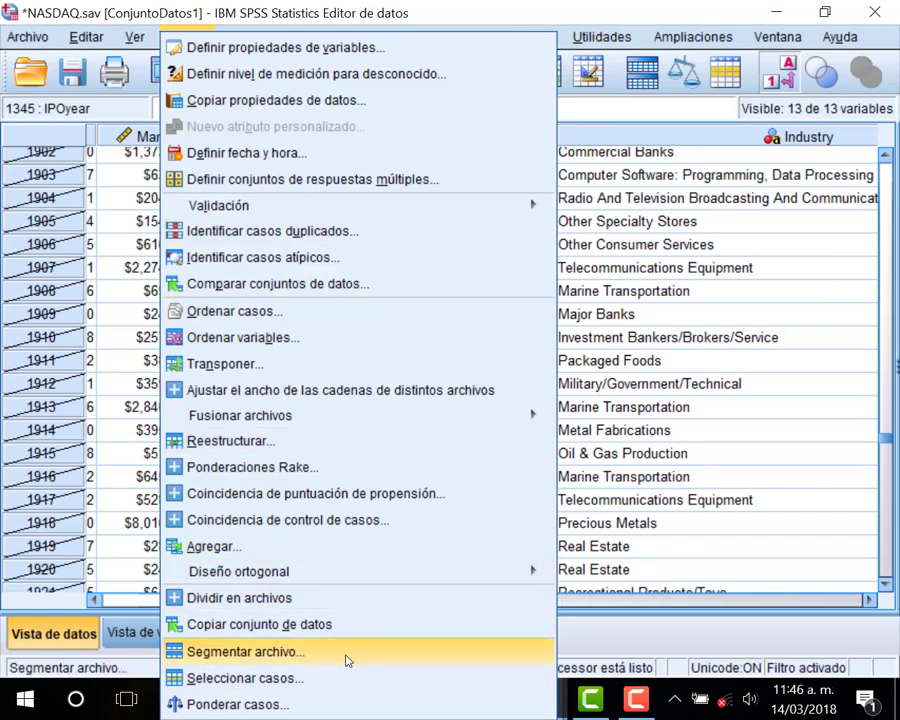
click(347, 678)
click(361, 147)
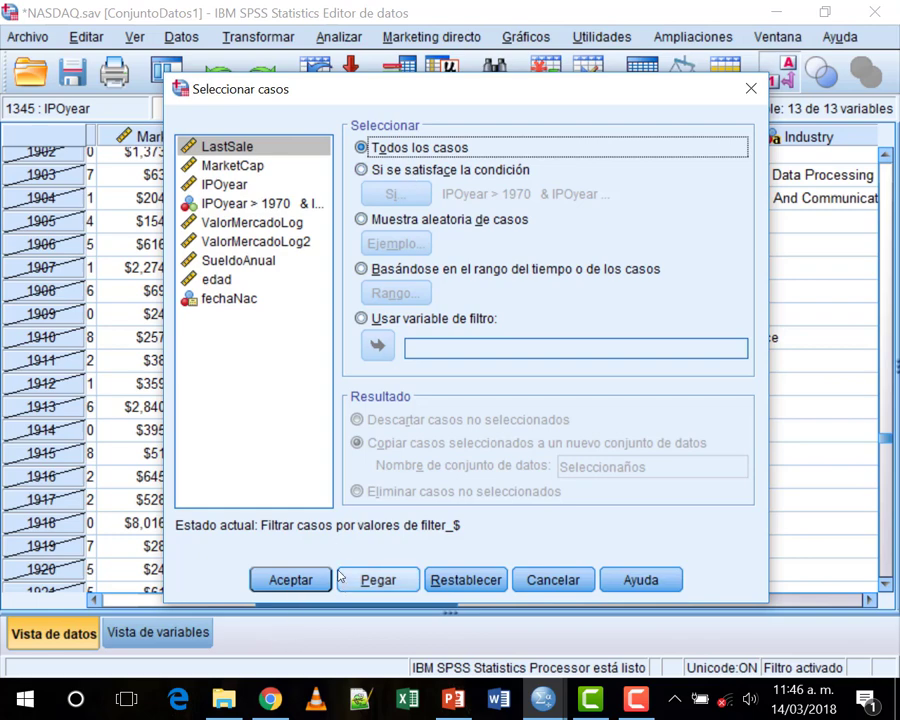
click(295, 580)
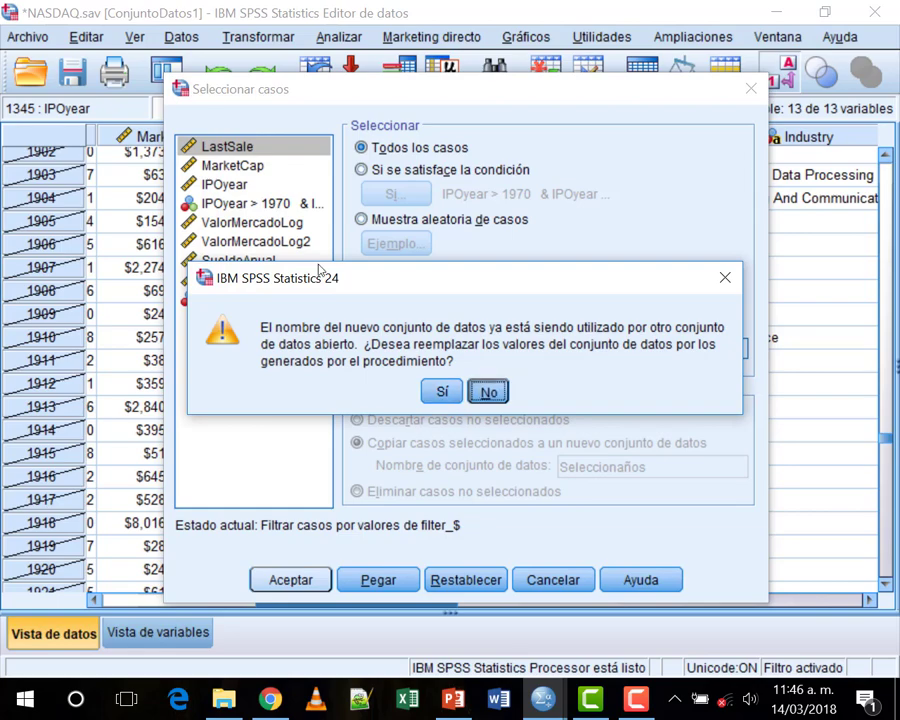
key(Return)
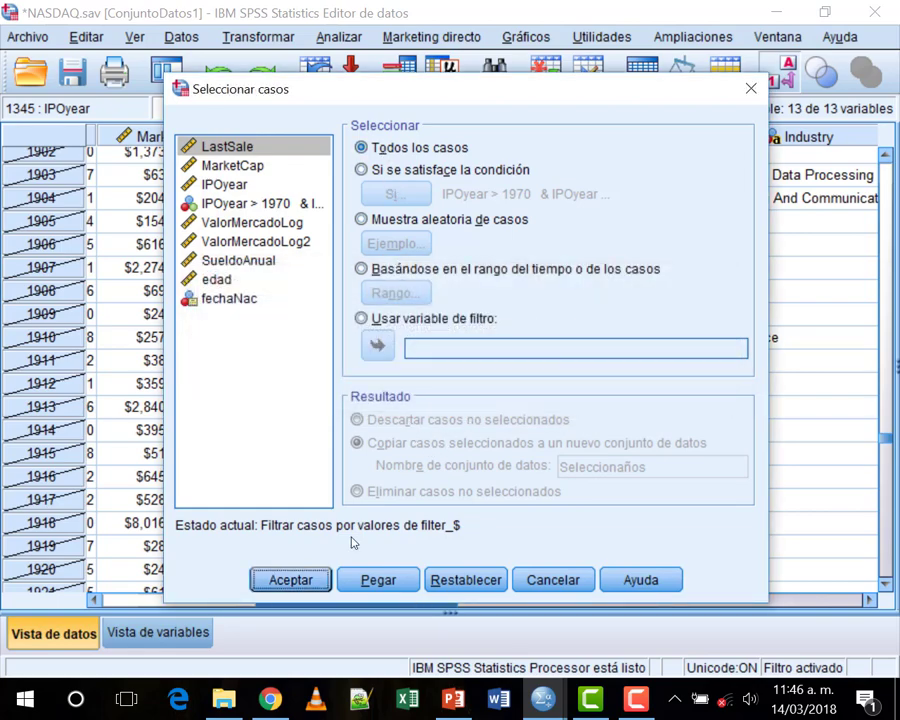
click(300, 580)
click(450, 336)
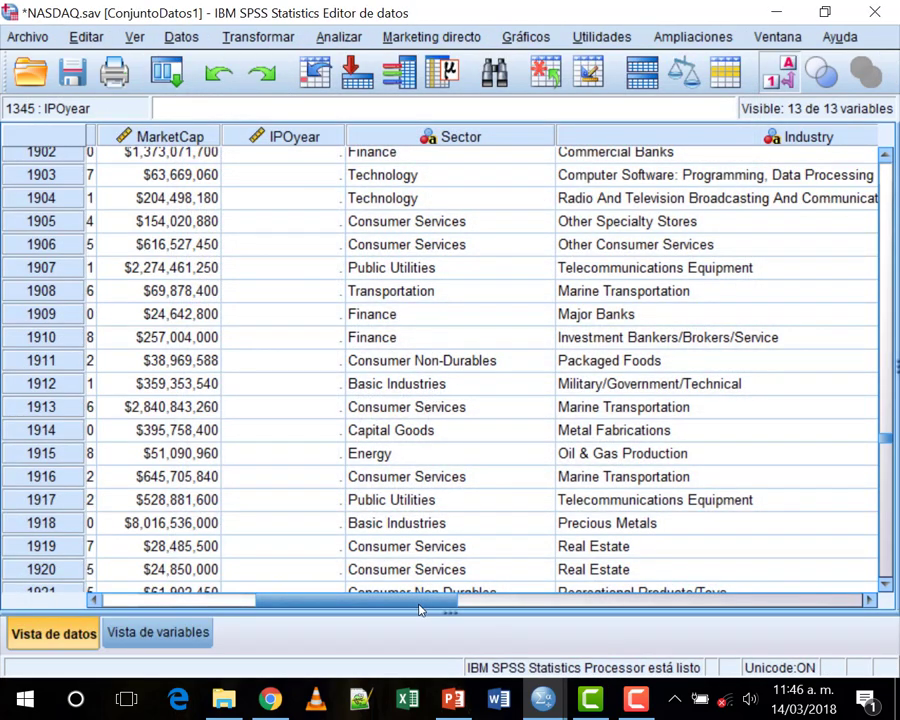
Step: Close the Seleccionaños dataset without saving its changes
mouse_move(544, 698)
click(665, 617)
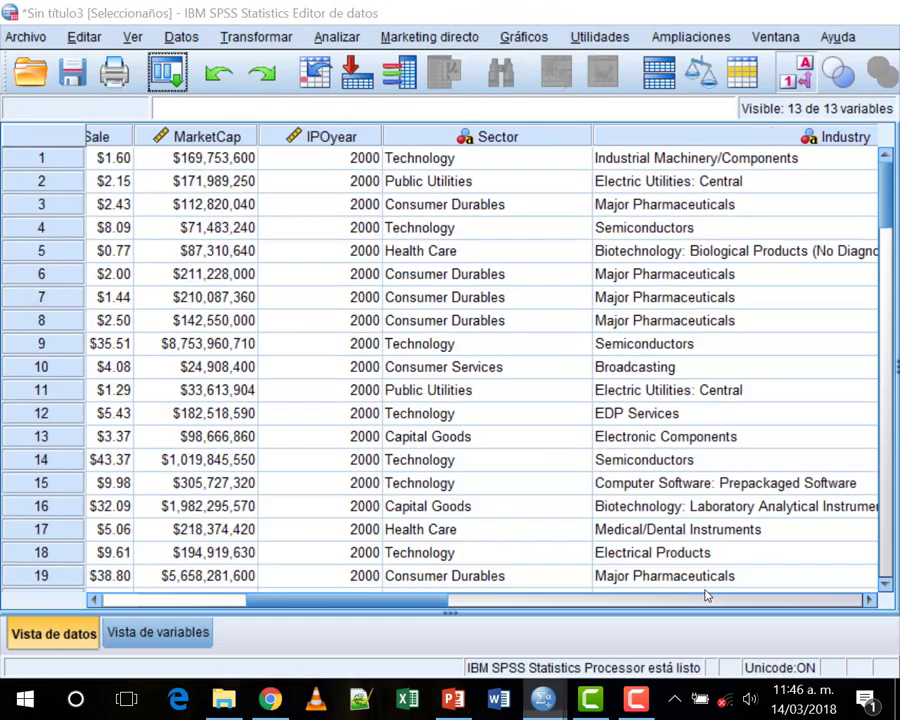
drag(882, 213, 888, 180)
key(alt+F4)
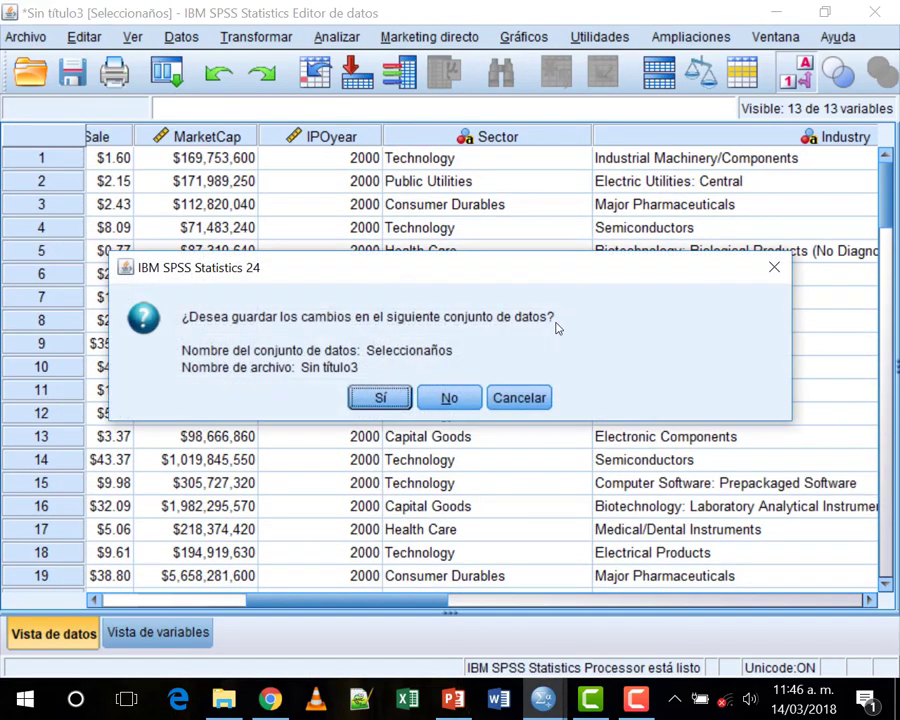
click(446, 398)
Step: Return to the first cases of the NASDAQ dataset and inspect the IPOyear column
mouse_move(544, 698)
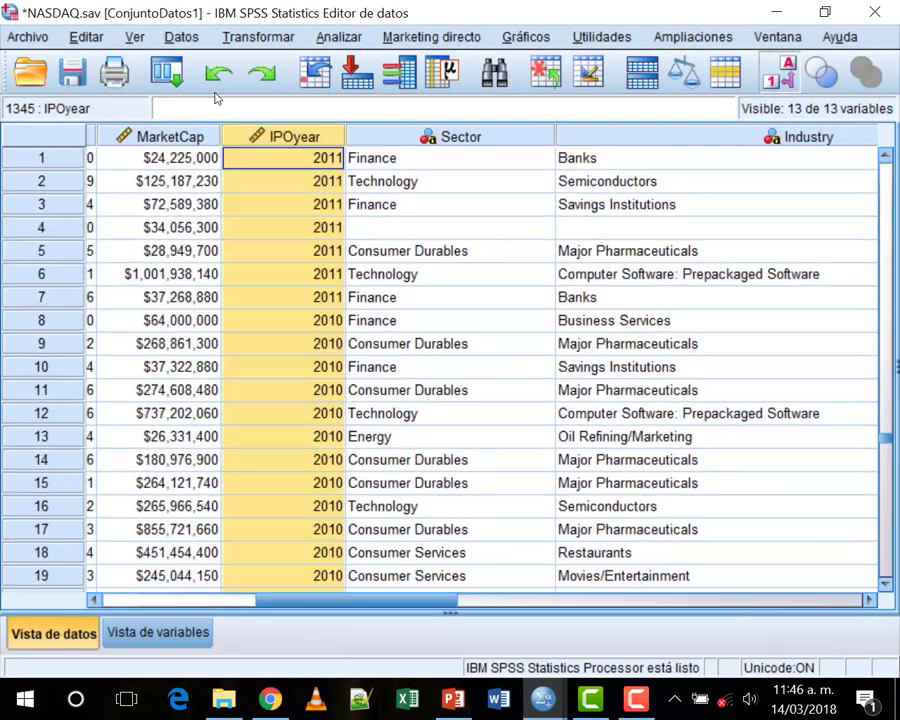
right_click(322, 137)
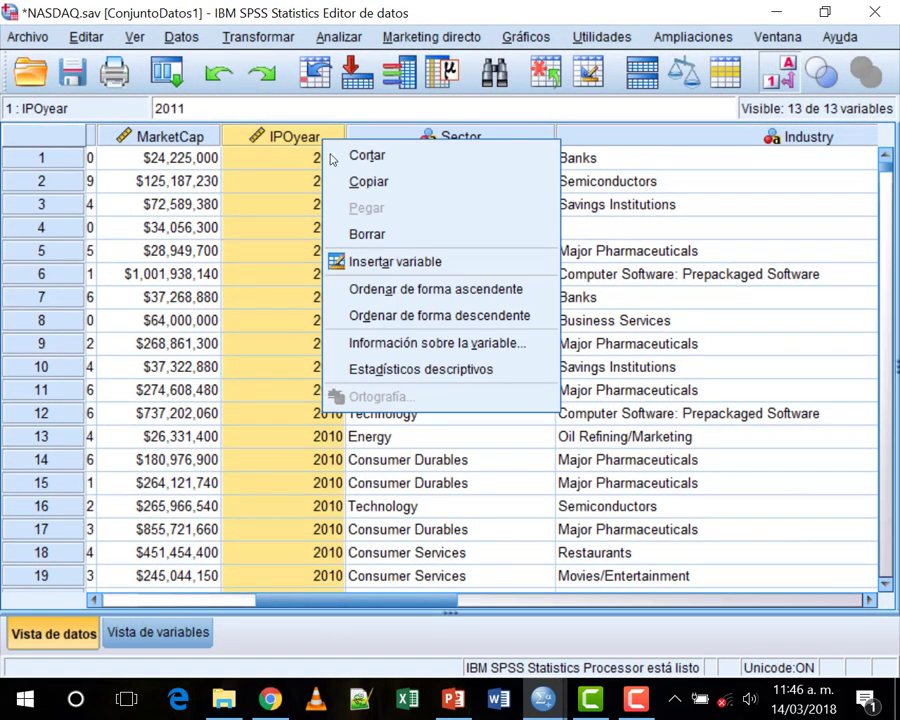
click(300, 483)
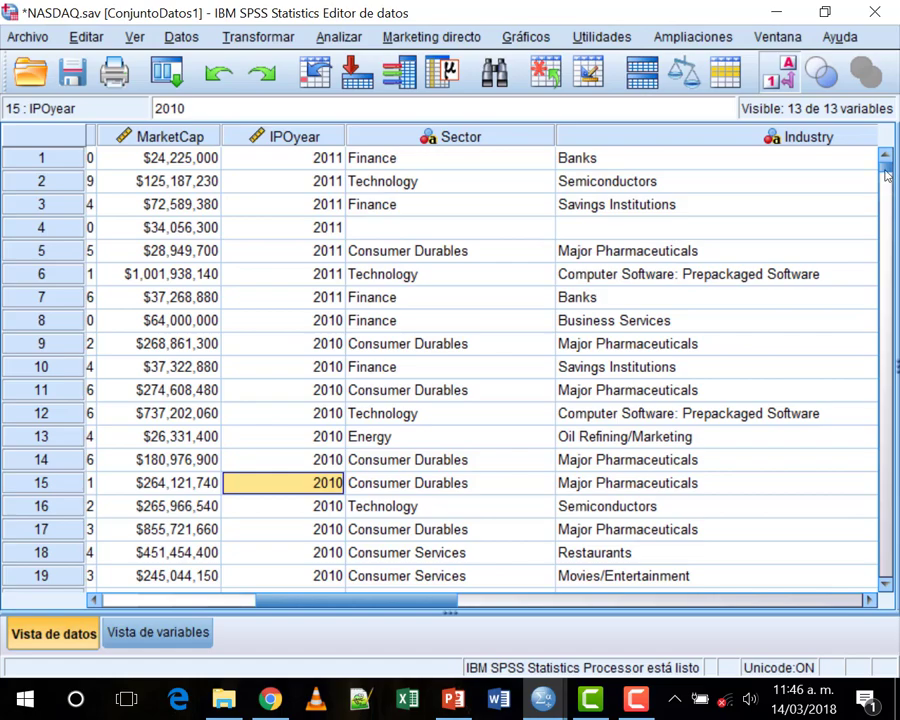
Step: Delete from the NASDAQ dataset all cases that do not satisfy IPOyear > 1970 & IPOyear <= 2000
drag(878, 179, 862, 147)
click(176, 40)
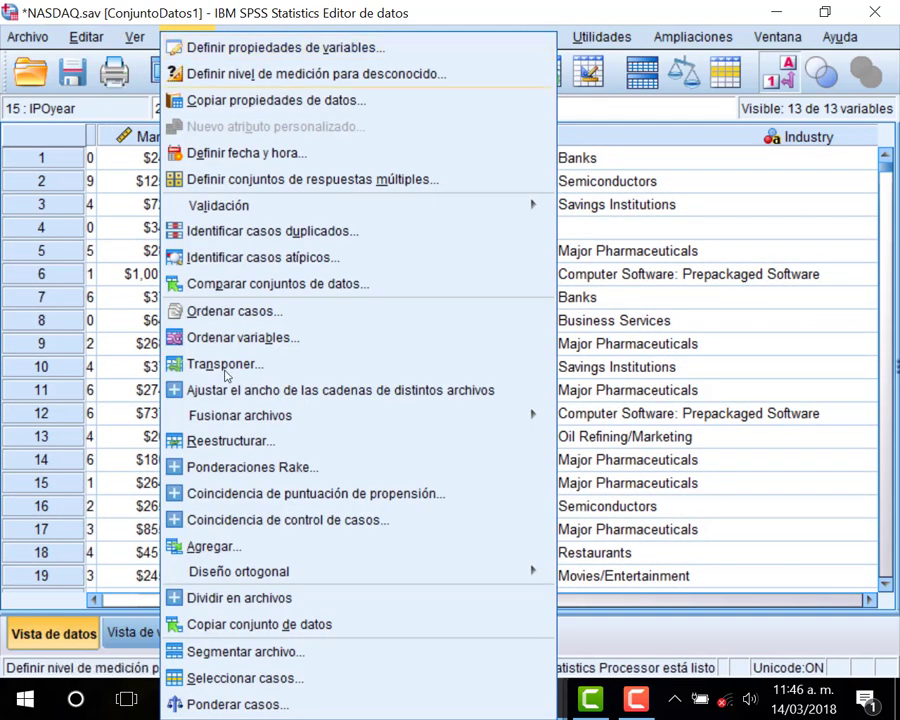
click(300, 684)
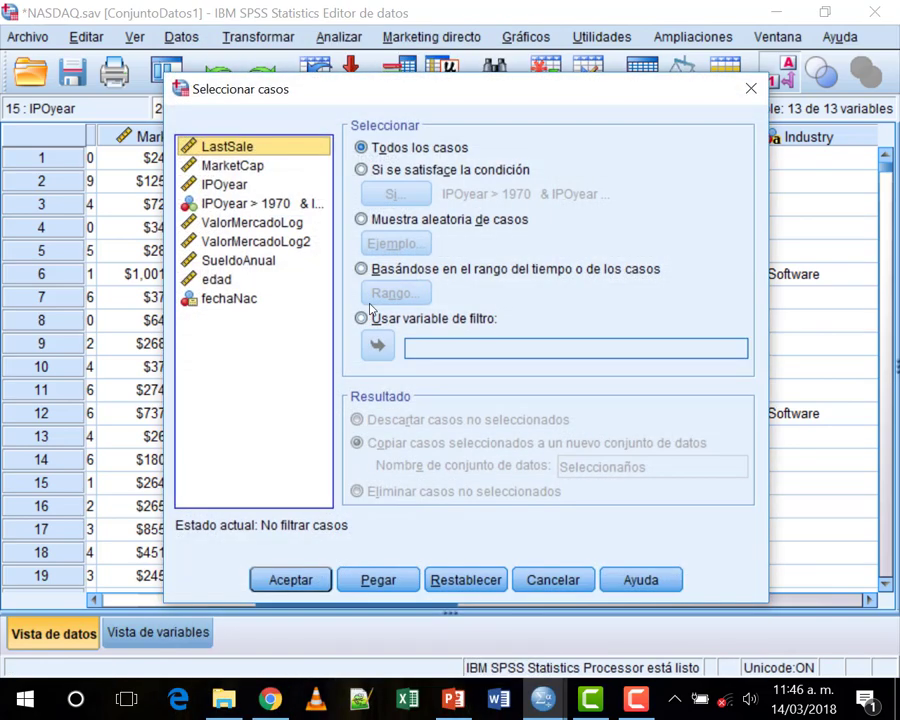
key(alt+c)
key(alt+i)
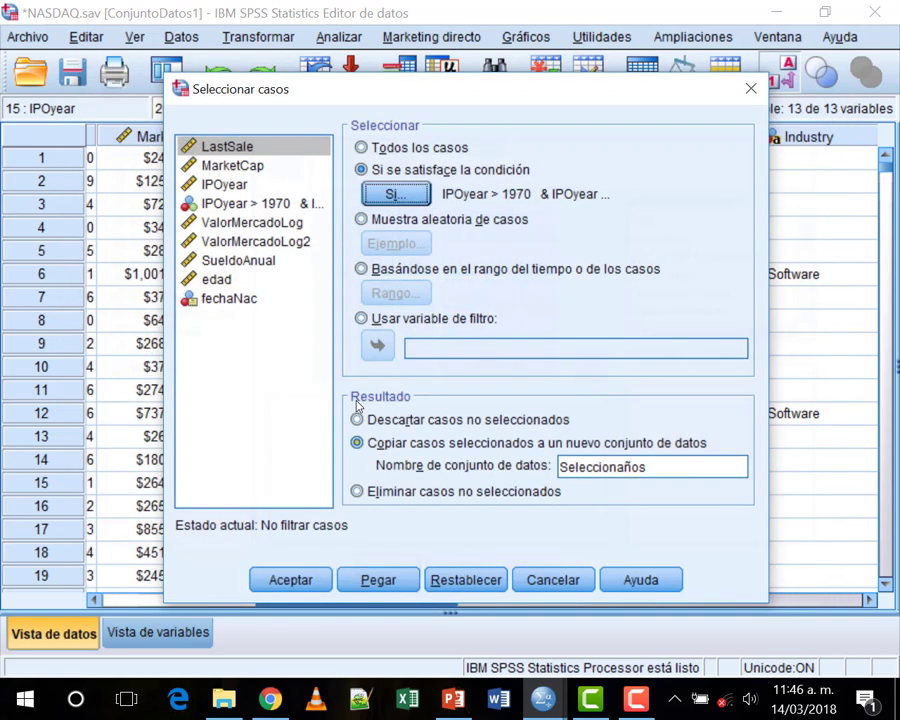
click(400, 579)
click(415, 491)
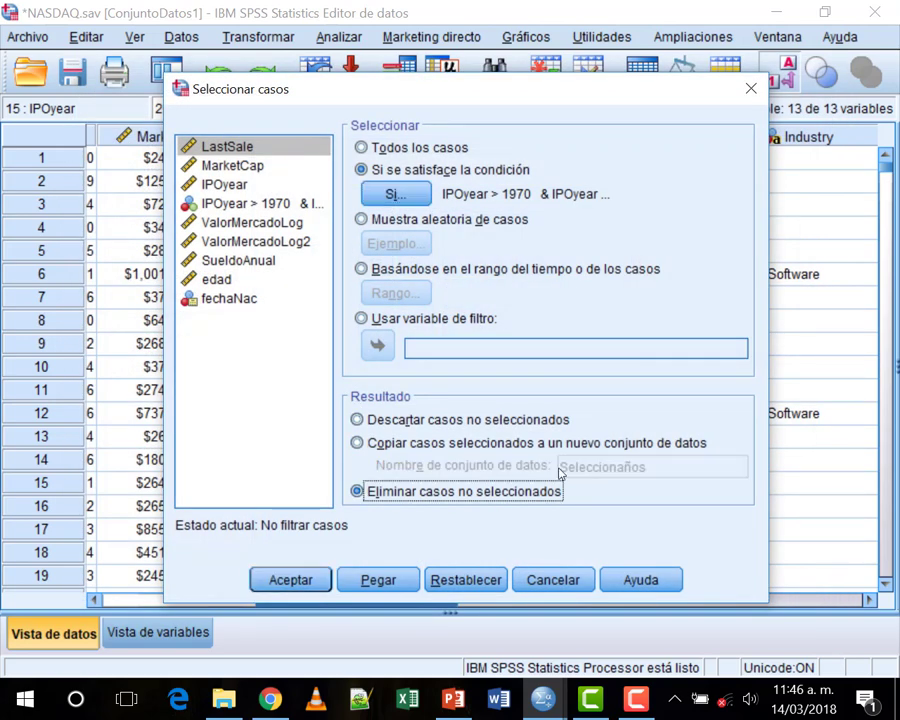
click(290, 580)
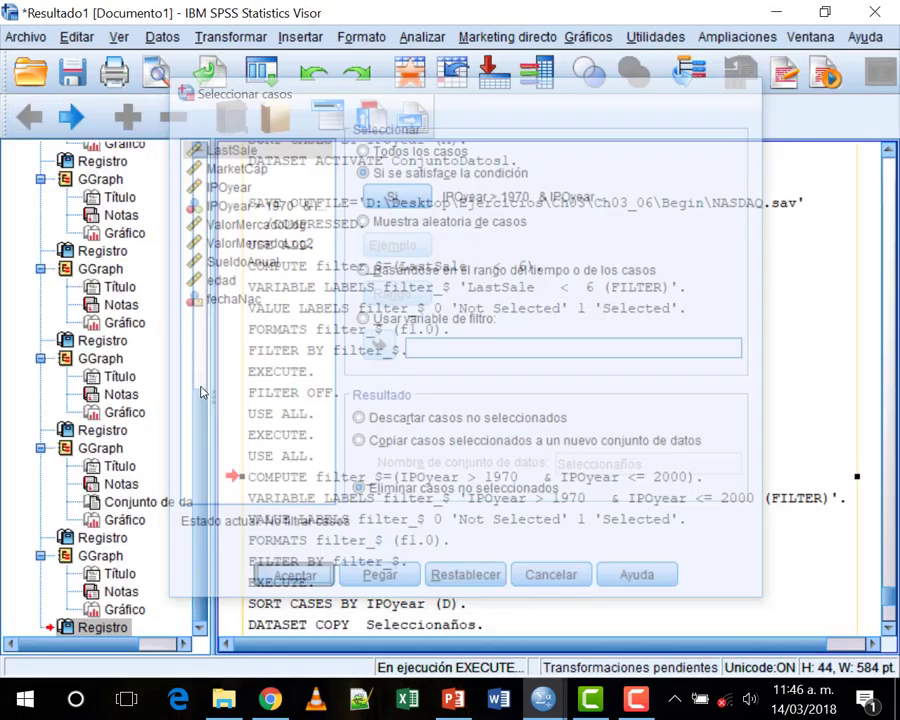
Step: Go back to the NASDAQ dataset and check the IPOyear values of the remaining cases from the first row to the last
mouse_move(545, 700)
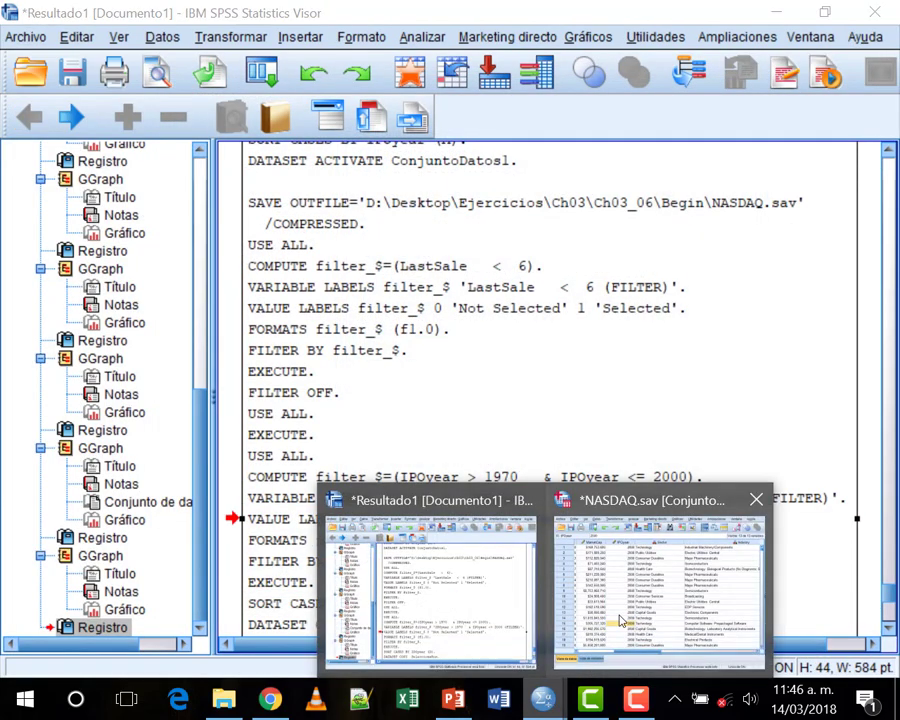
click(640, 560)
scroll(630, 316, down, 20)
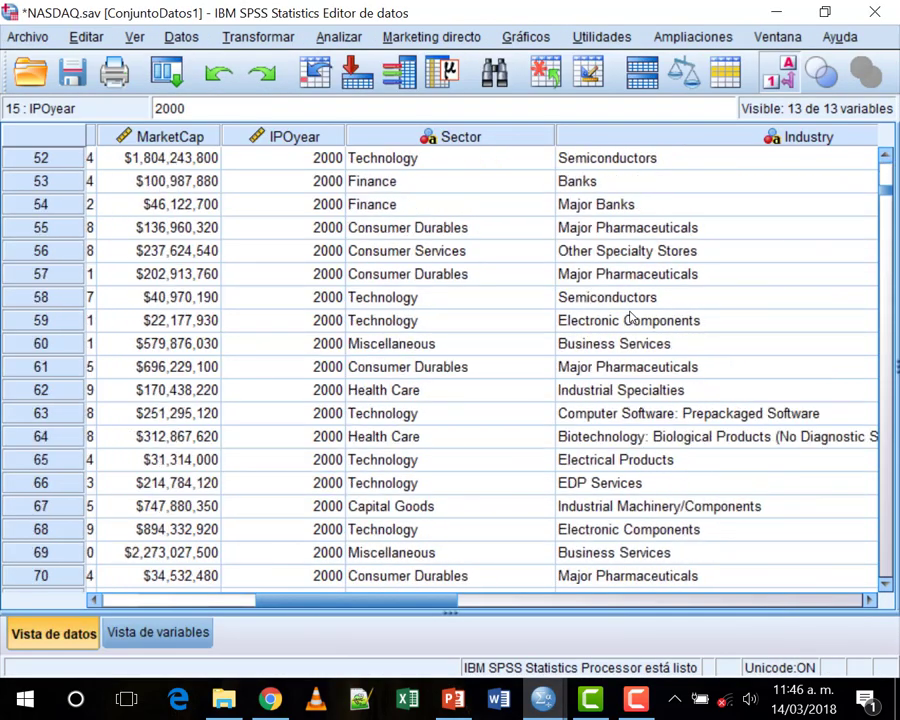
drag(886, 213, 884, 168)
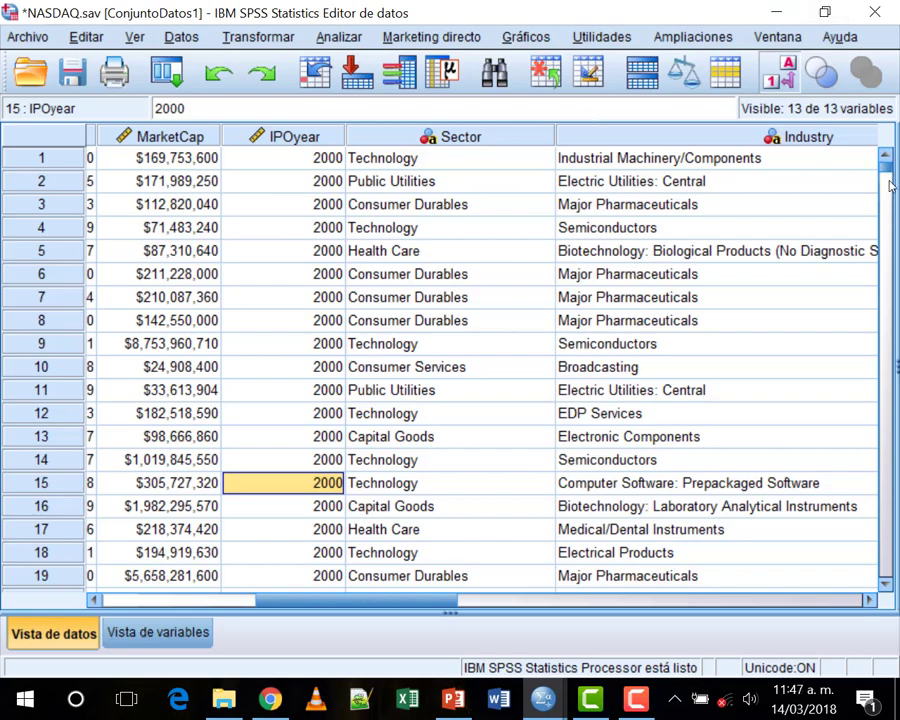
drag(886, 168, 889, 567)
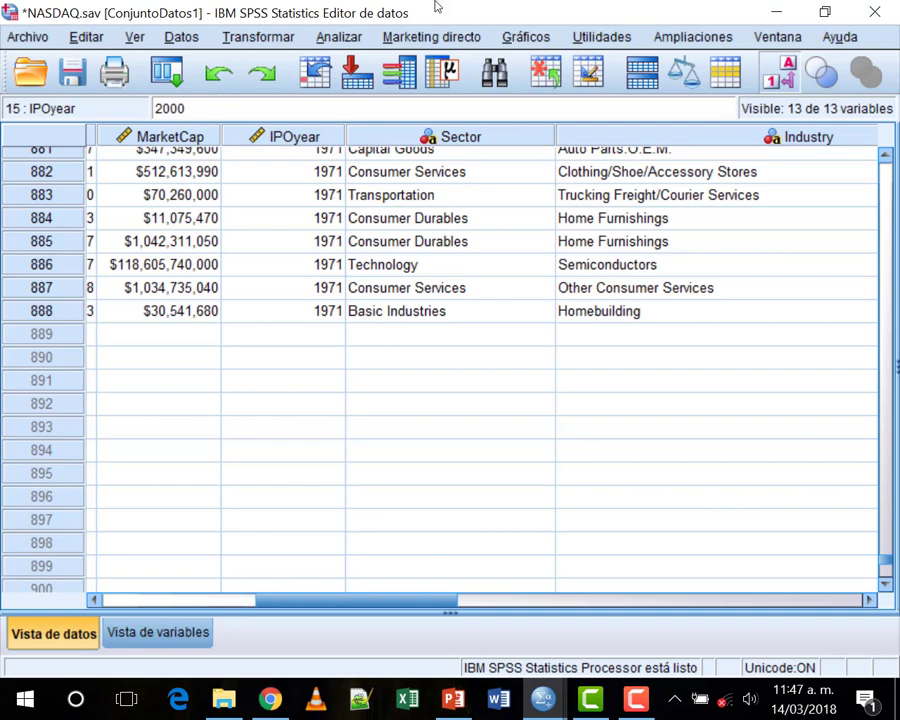
key(alt+F4)
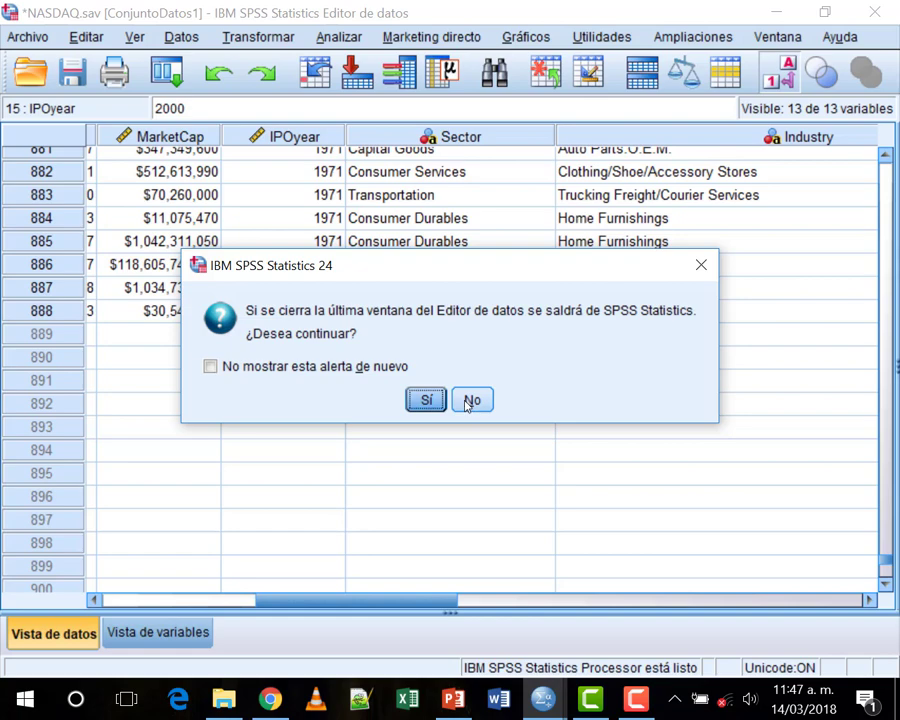
key(Tab)
key(Return)
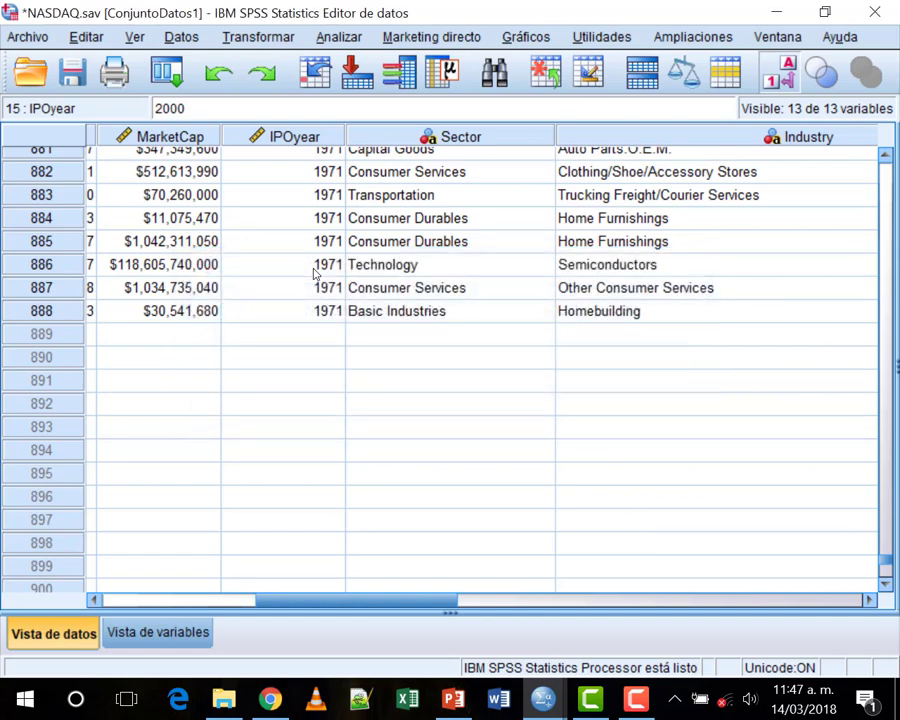
Step: Create a new empty dataset, and close the NASDAQ dataset without saving its changes
click(30, 37)
mouse_move(55, 65)
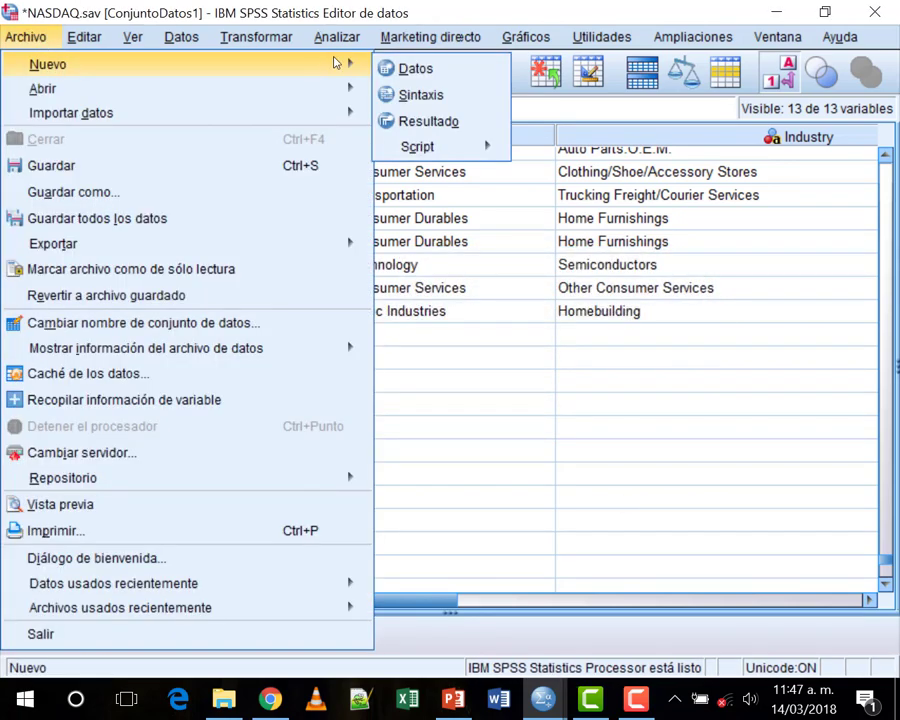
click(415, 68)
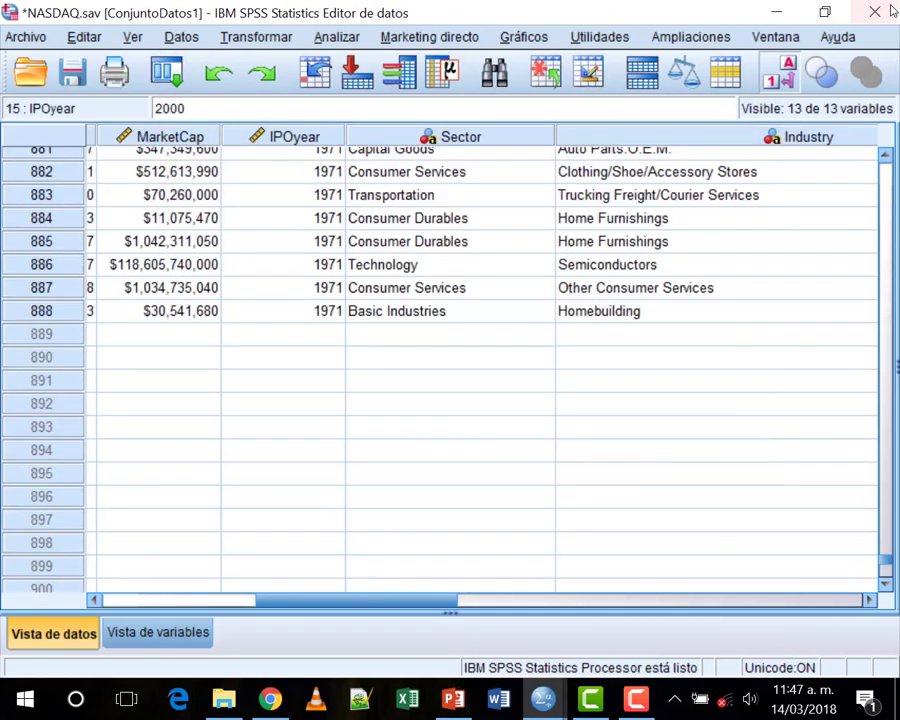
key(alt+F4)
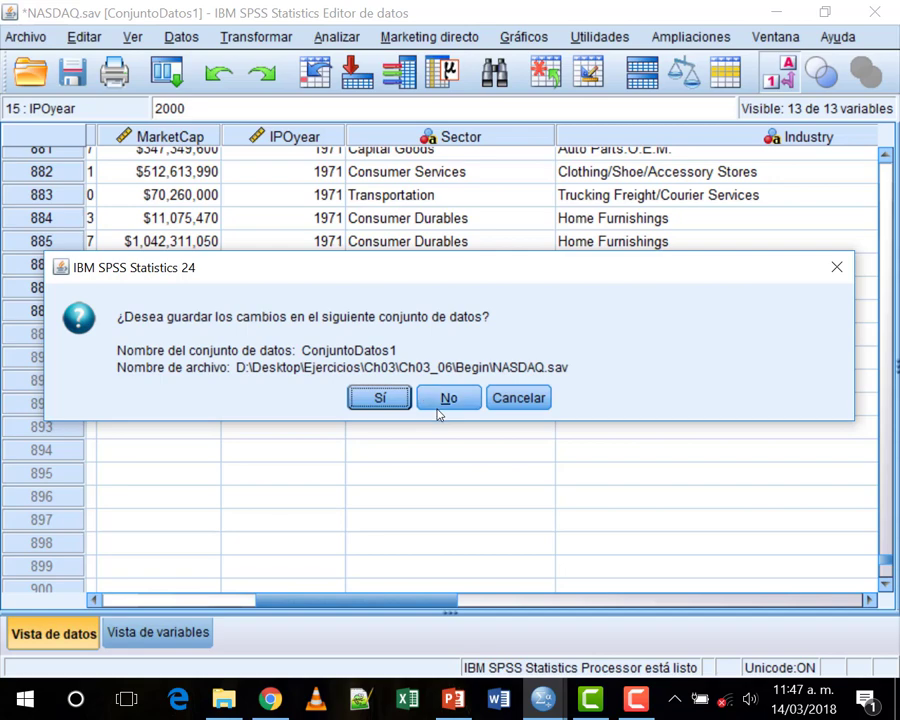
click(448, 398)
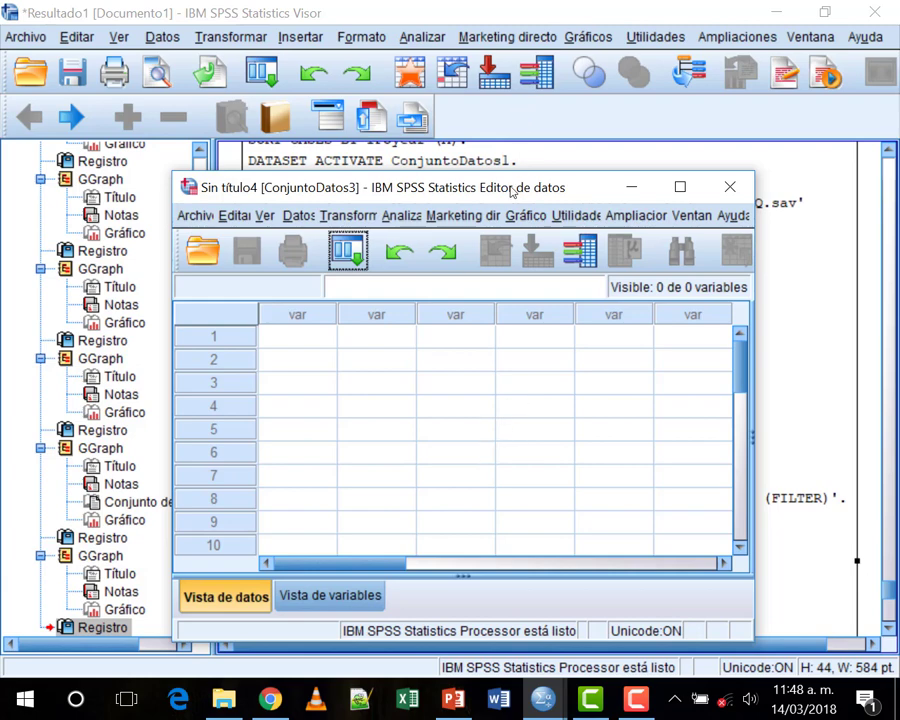
Step: Maximize the empty dataset's window, and reopen the NASDAQ file from the Begin folder in File Explorer
double_click(514, 189)
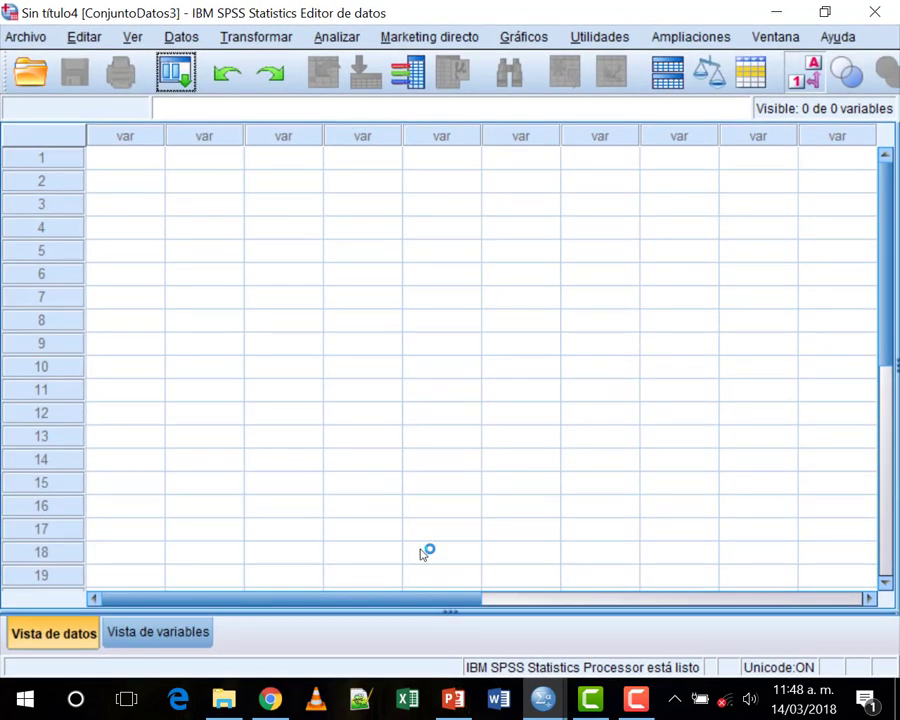
click(224, 699)
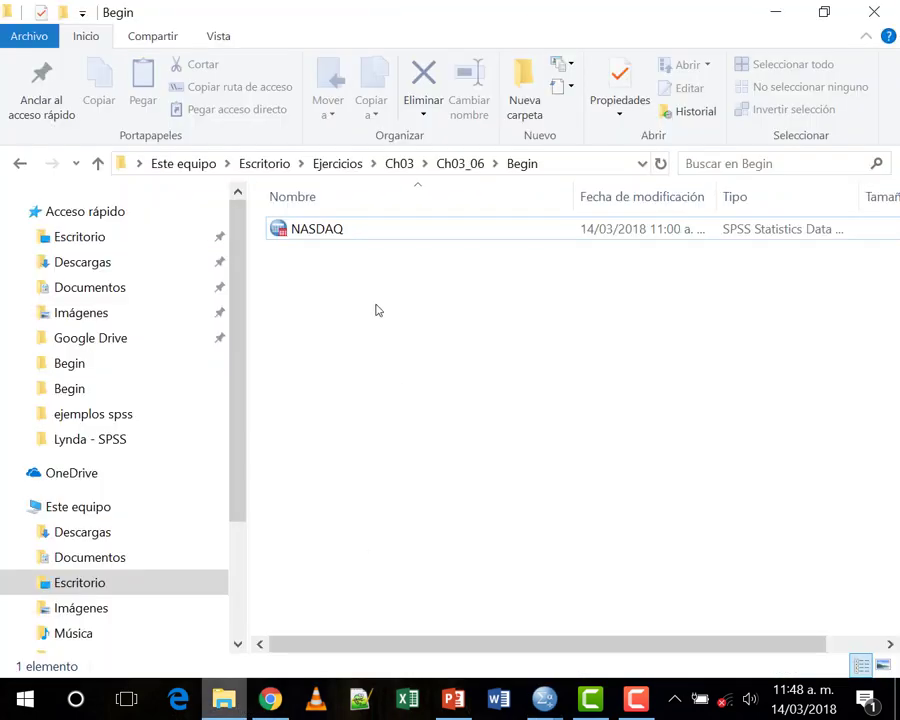
double_click(354, 234)
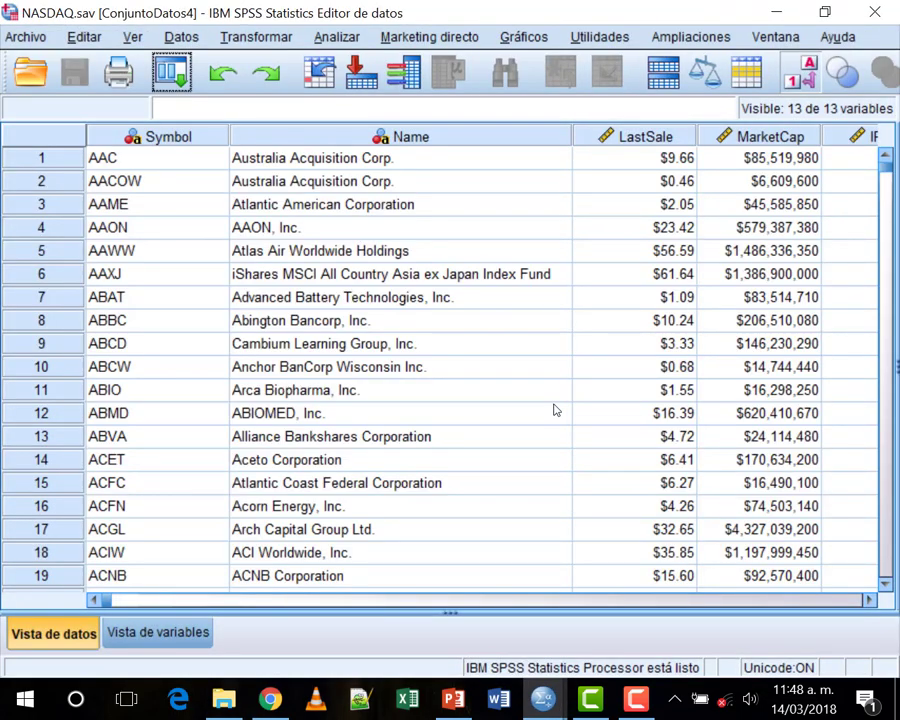
Step: Set the case selection condition for the NASDAQ dataset to IPOyear >= 2000
click(185, 39)
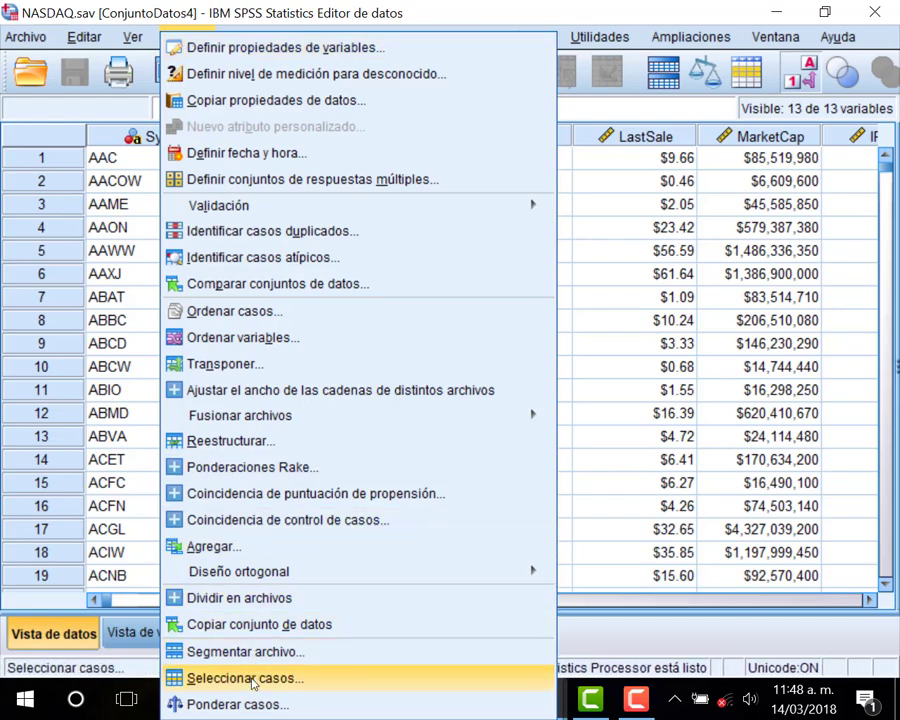
click(250, 679)
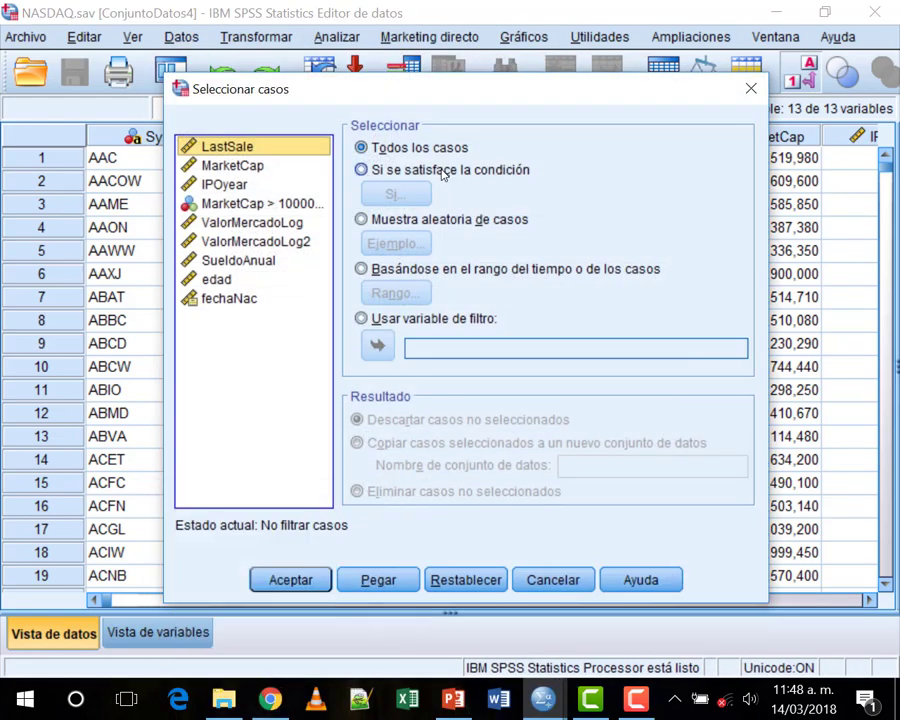
click(425, 171)
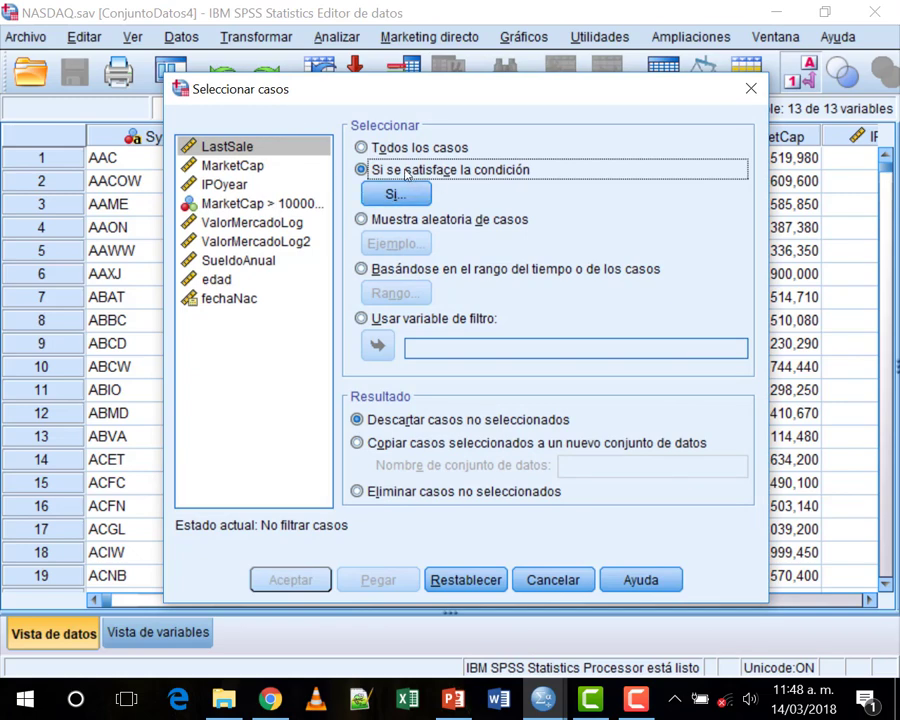
click(395, 194)
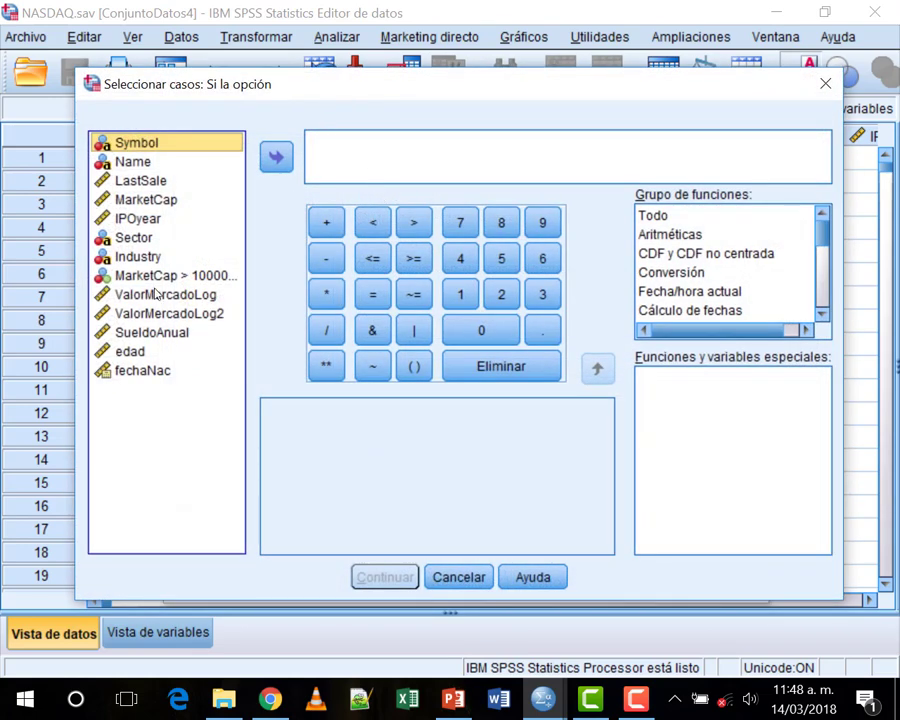
double_click(125, 219)
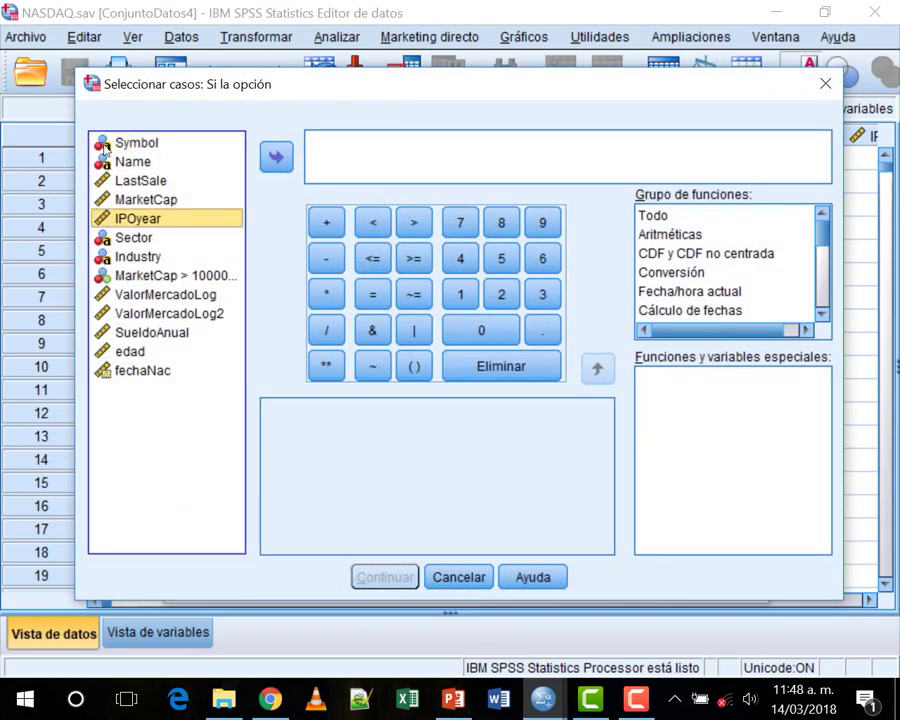
click(408, 262)
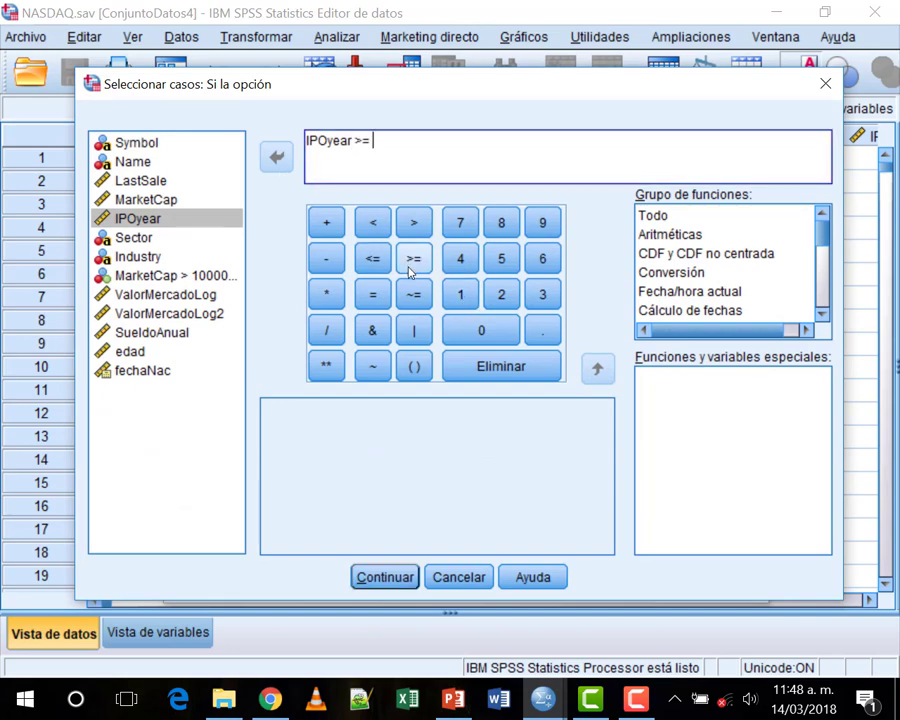
text(2000)
click(388, 578)
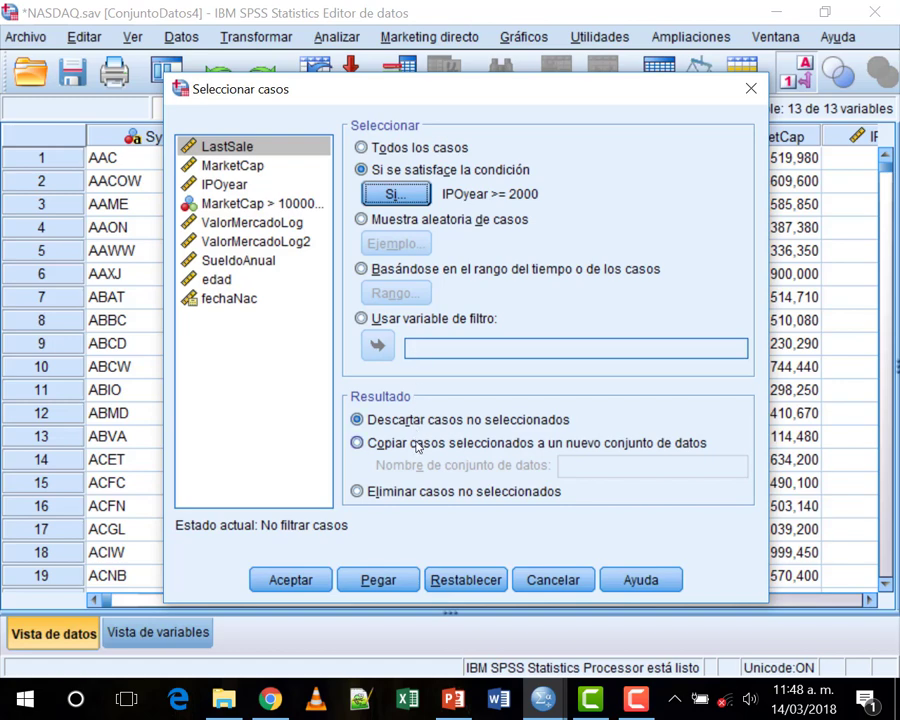
Step: Copy the selected cases to a new dataset named Mayor2000 and run the selection
click(500, 443)
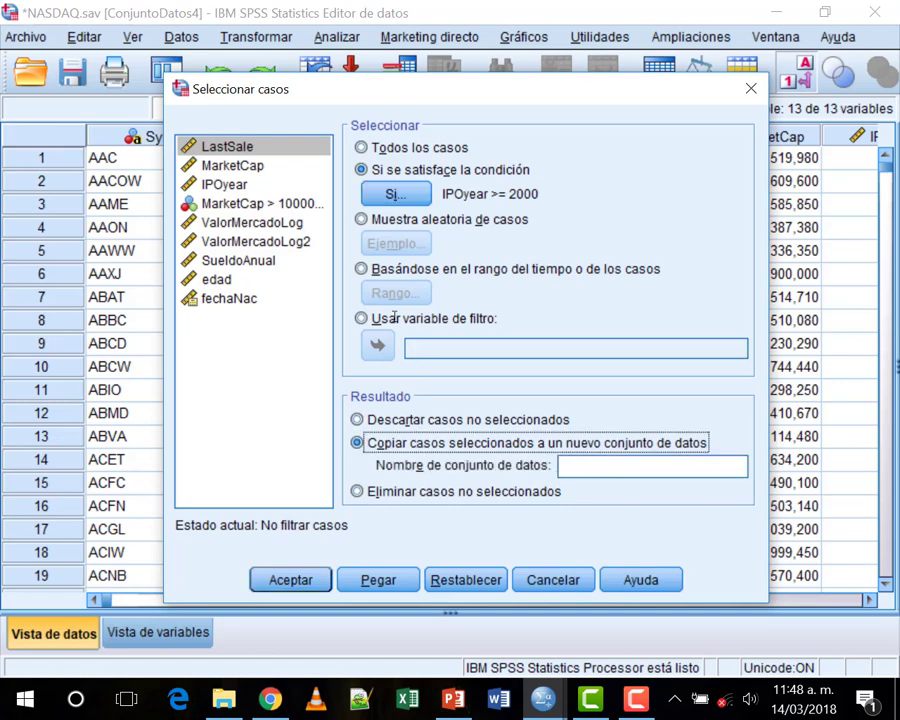
click(559, 470)
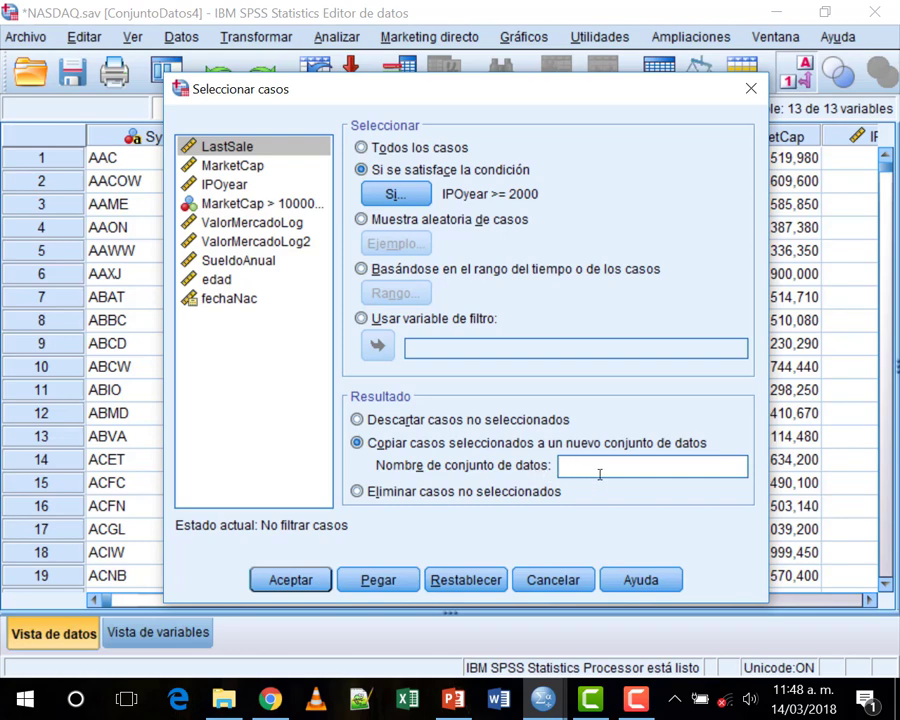
text(Mayor2000)
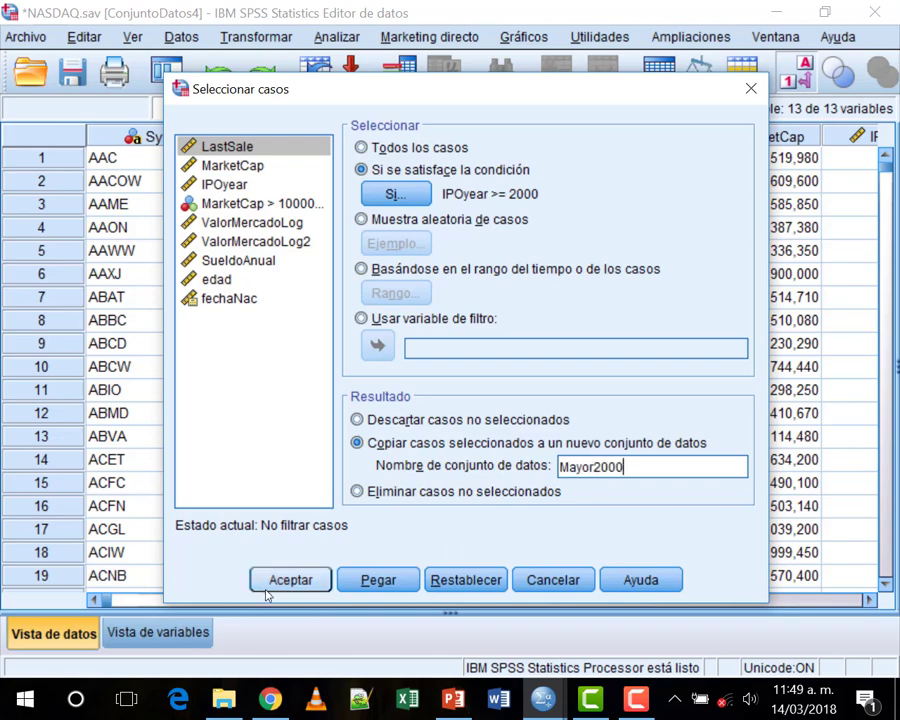
mouse_move(545, 703)
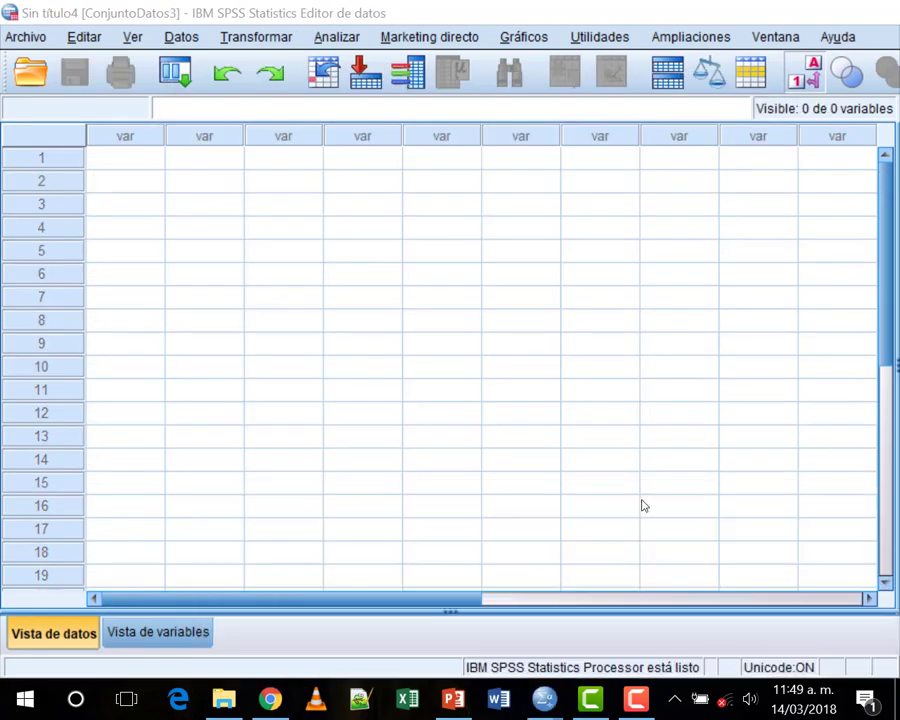
click(553, 697)
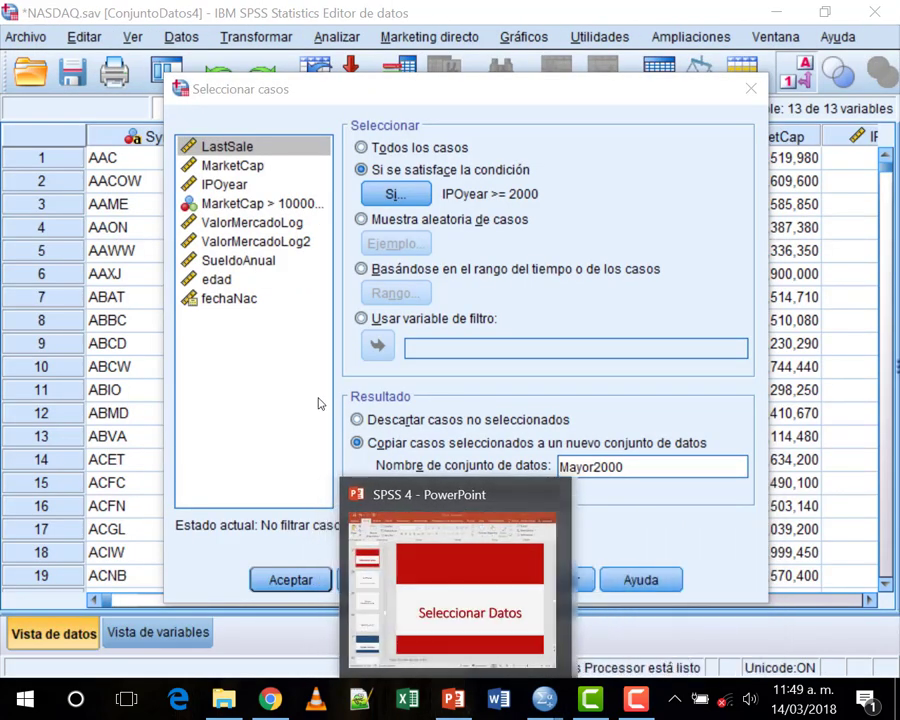
click(316, 398)
click(289, 580)
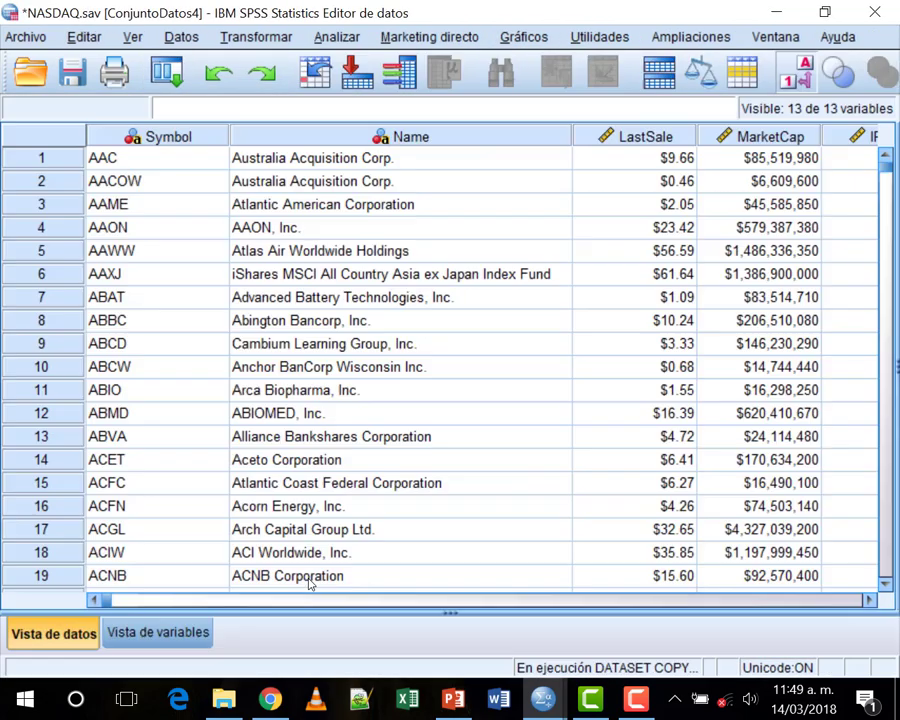
Step: Switch to the Mayor2000 dataset and examine the IPOyear values of the copied cases
mouse_move(558, 699)
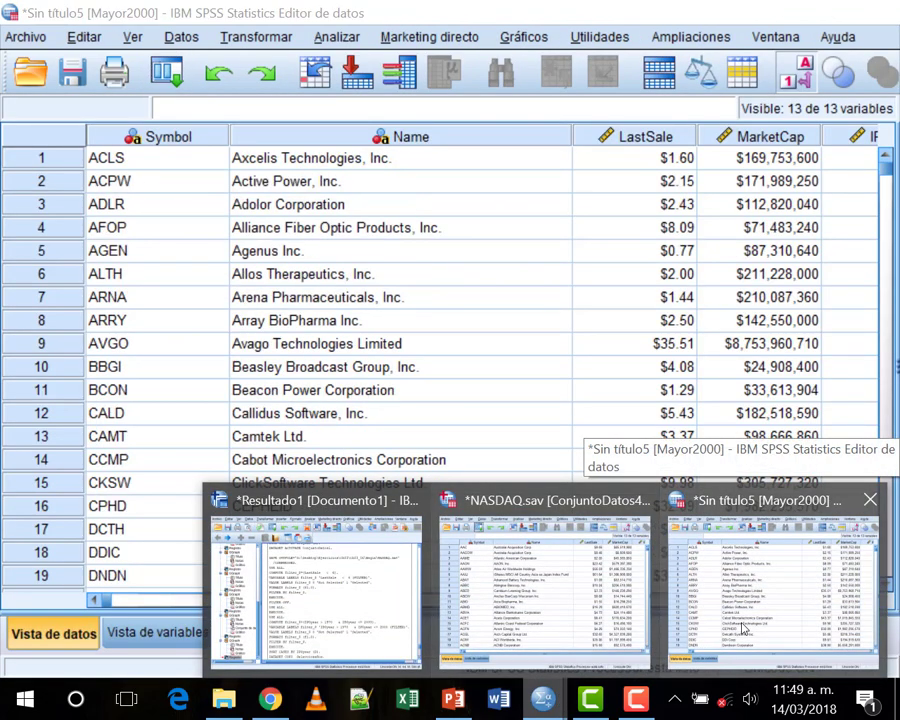
click(744, 627)
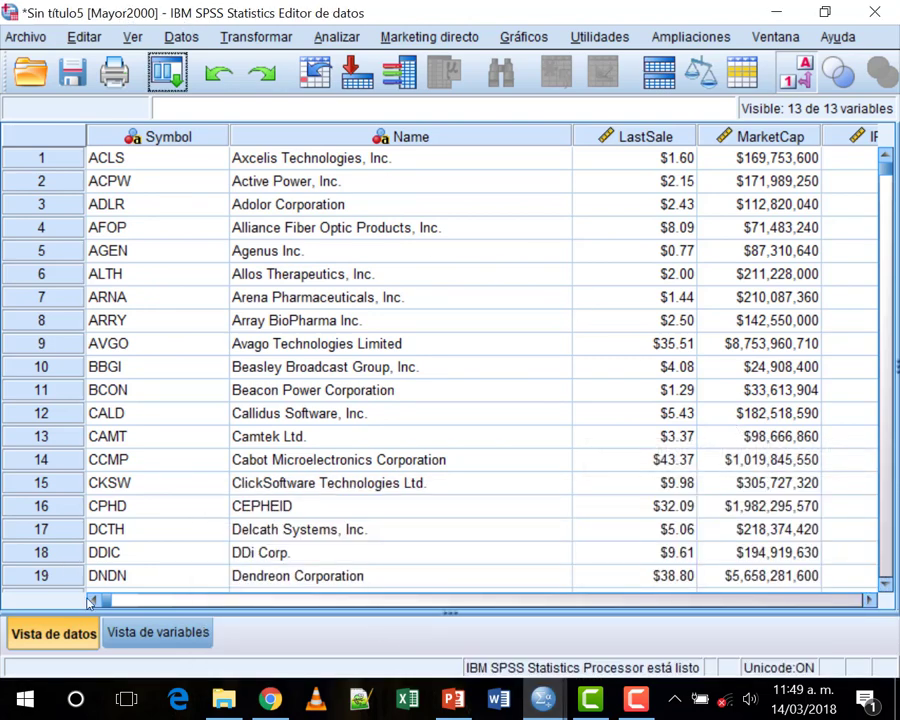
click(208, 601)
scroll(250, 398, down, 3)
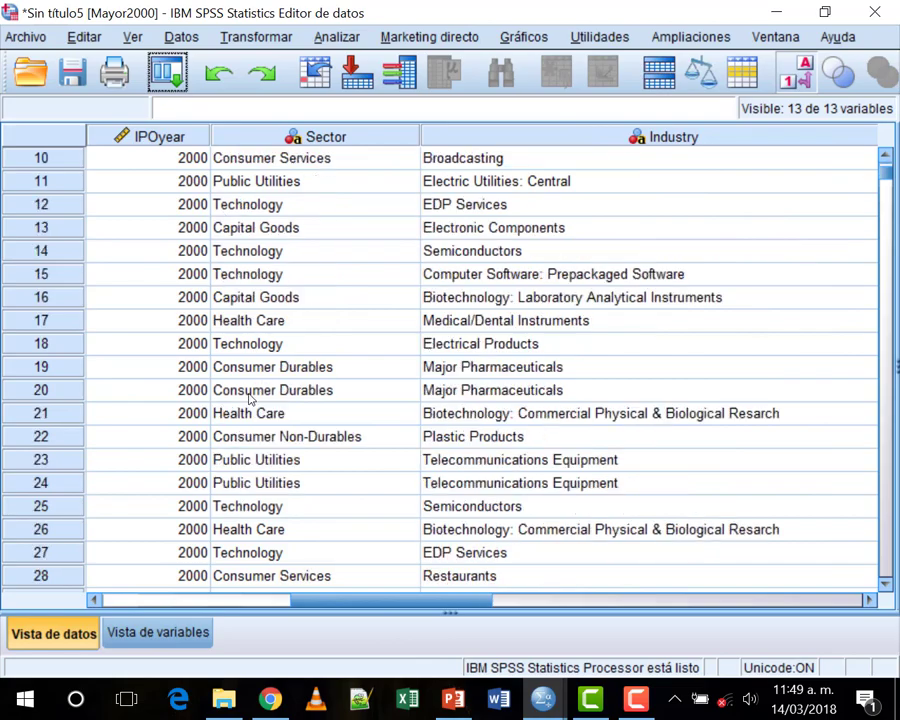
scroll(250, 398, down, 20)
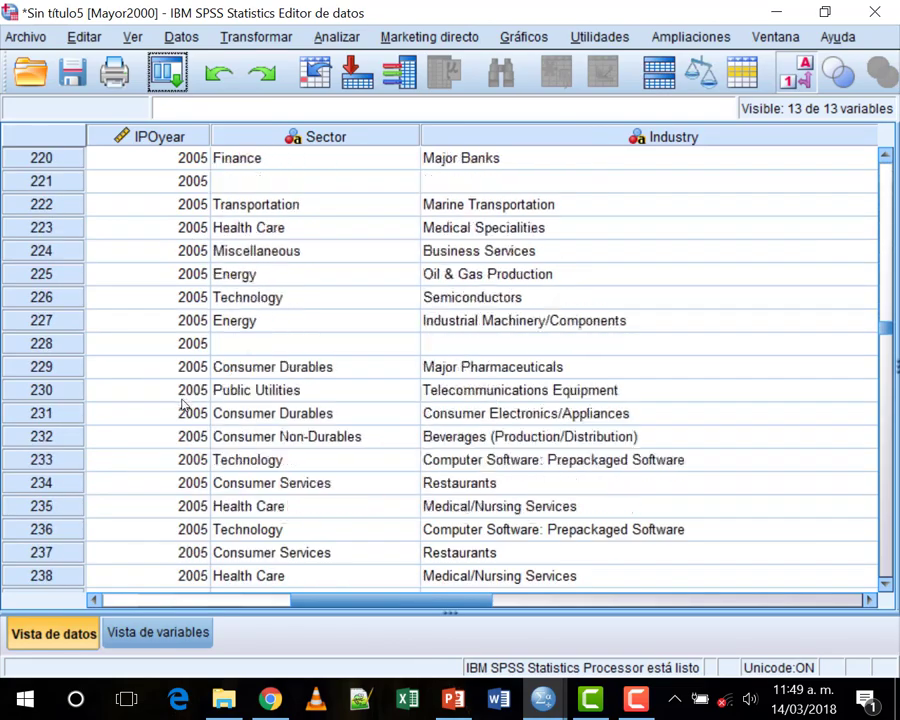
Step: Review the IPOyear values further down the Mayor2000 dataset, and close the dataset without saving it
scroll(183, 404, down, 20)
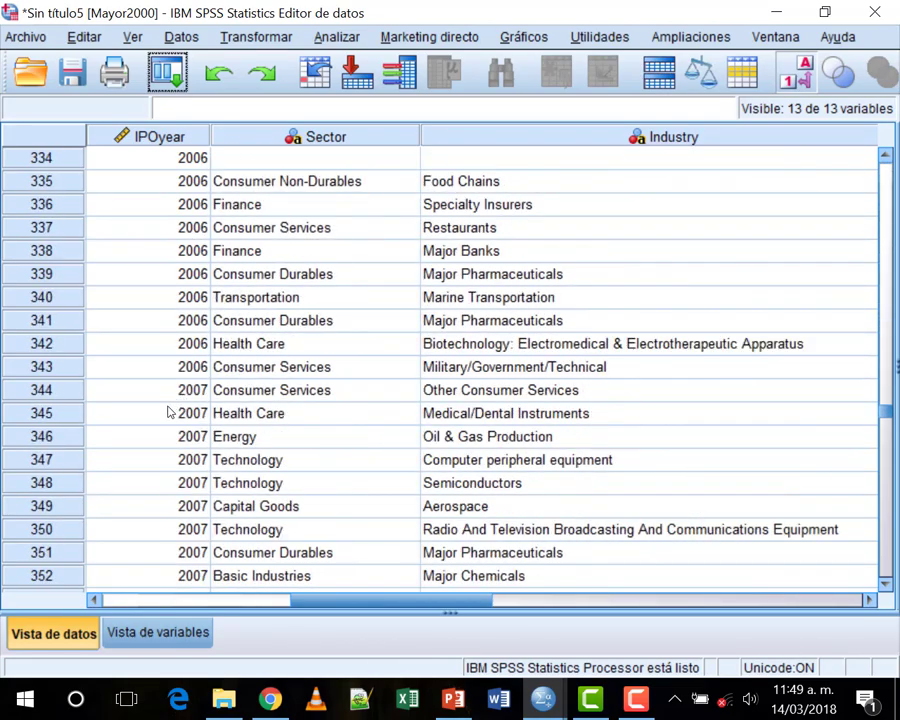
scroll(170, 412, down, 7)
drag(362, 598, 205, 614)
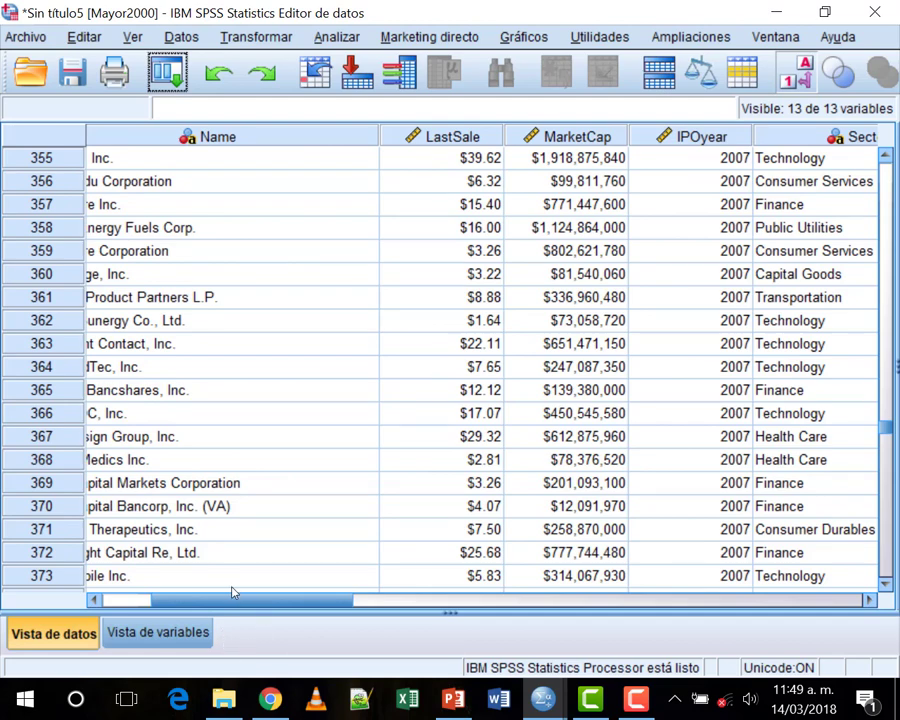
drag(233, 598, 337, 604)
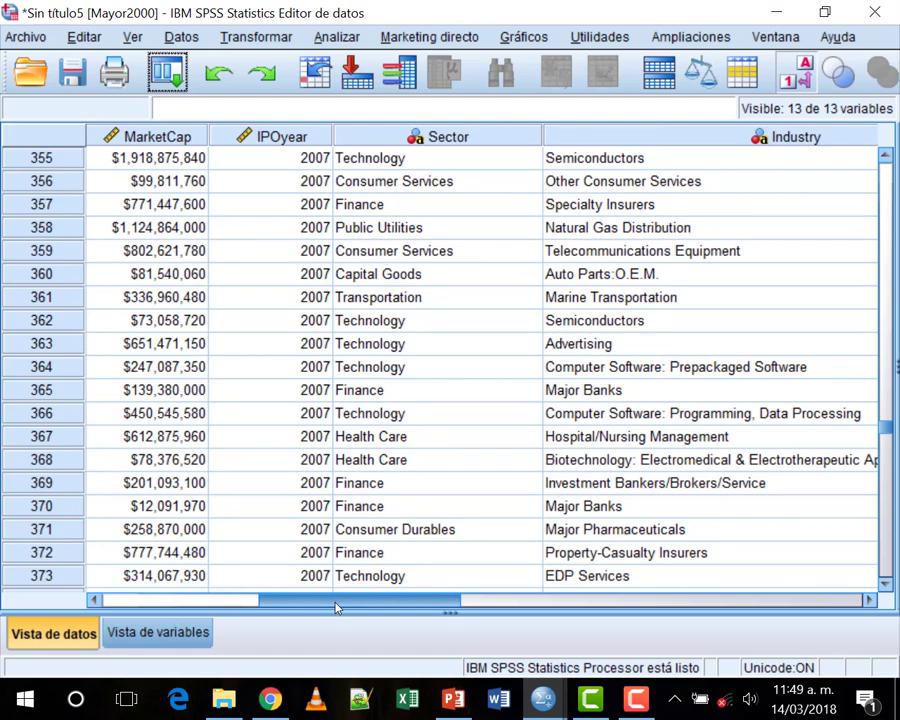
click(875, 12)
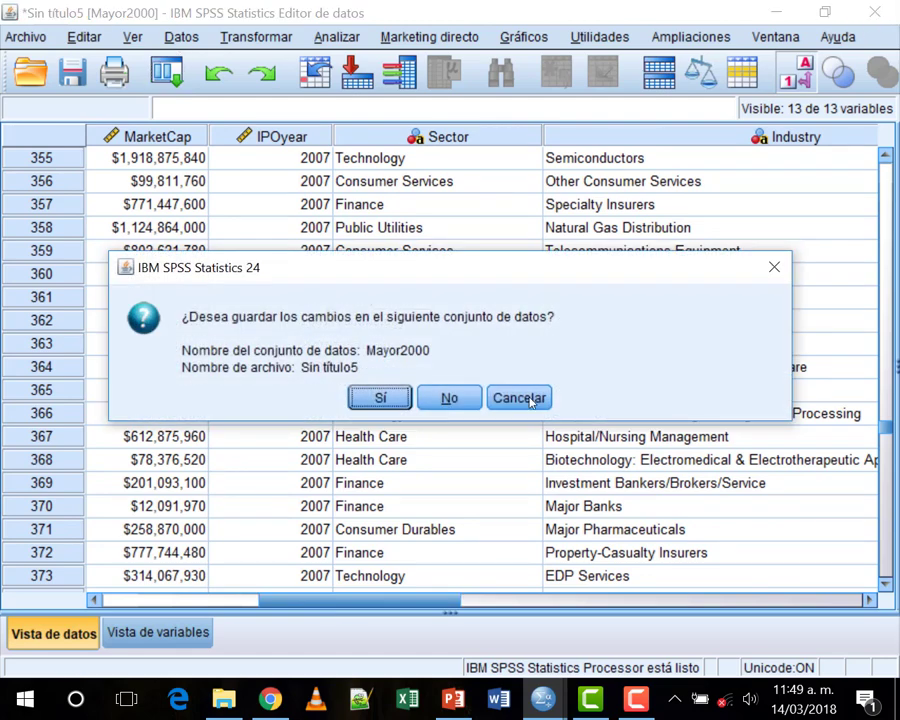
click(450, 398)
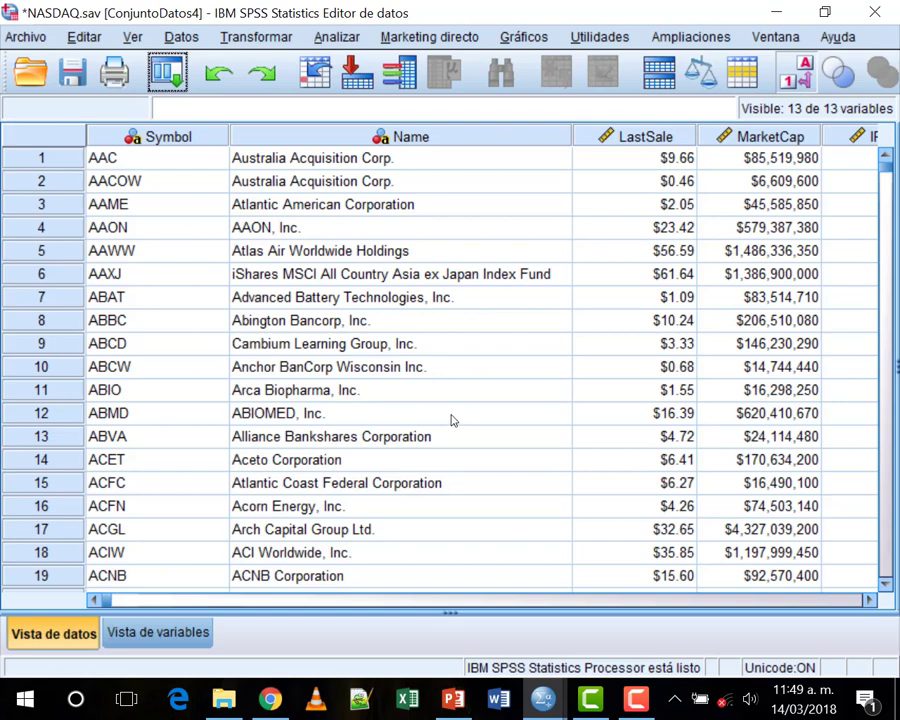
Step: Examine the IPOyear, Sector and Industry columns of the NASDAQ dataset
click(540, 603)
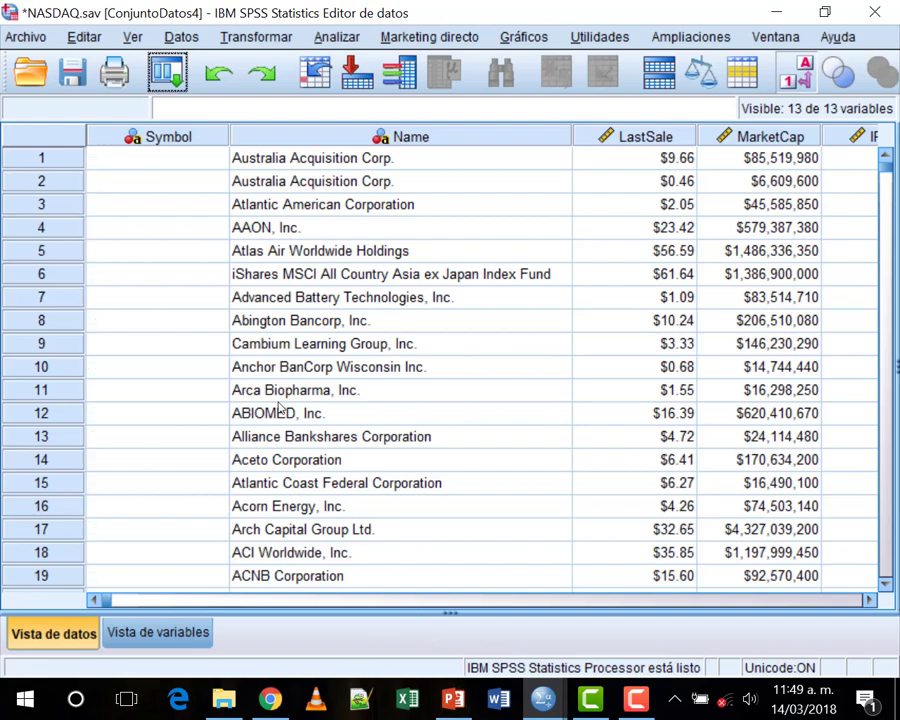
drag(448, 598, 412, 598)
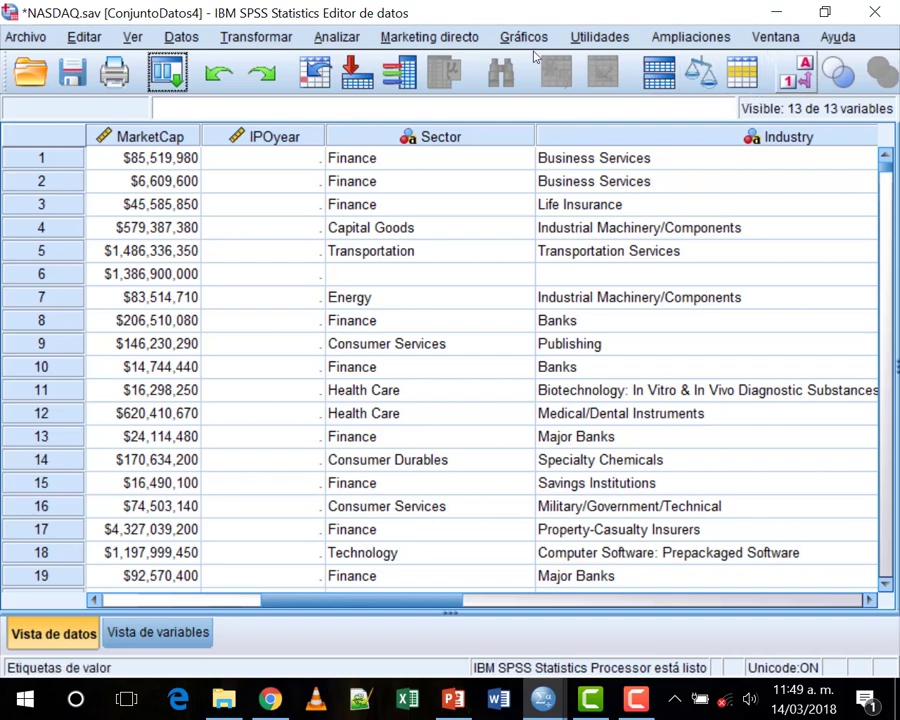
click(370, 160)
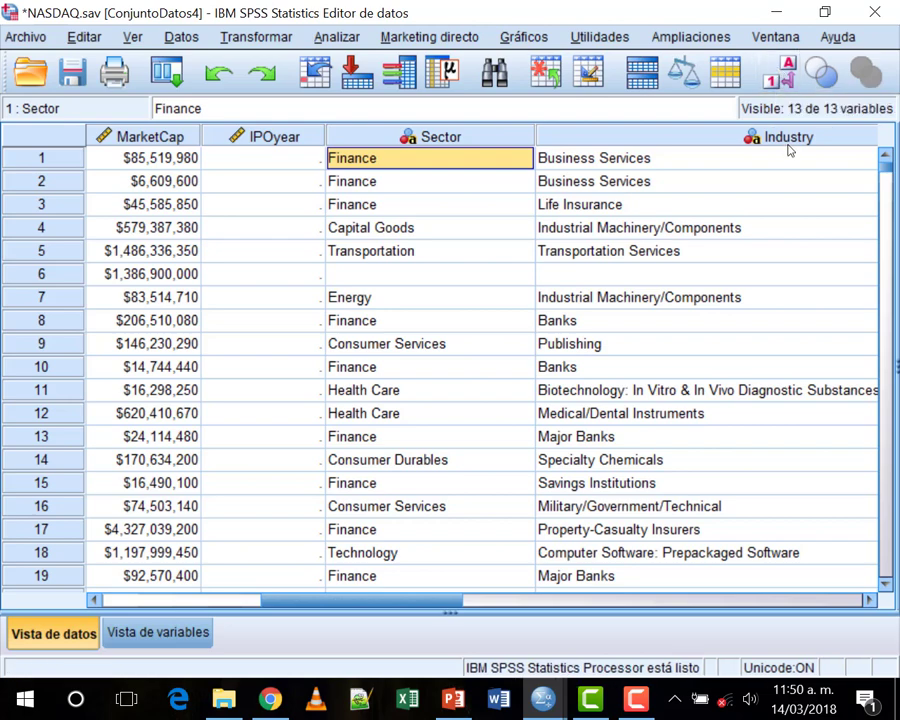
click(388, 438)
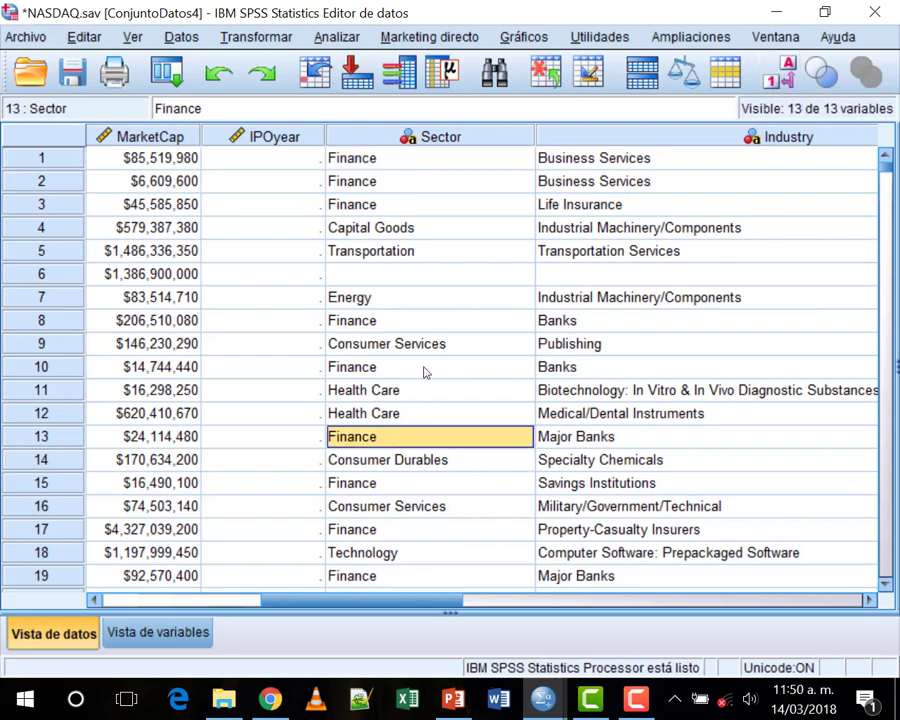
click(778, 72)
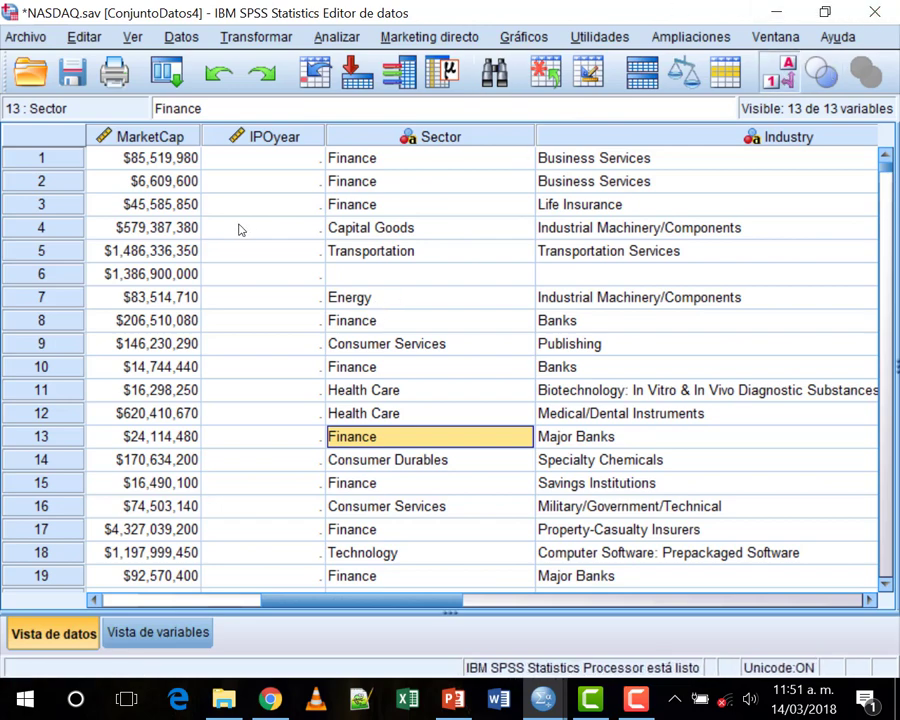
Step: Go up to the Ejercicios folder in File Explorer, check the searches.sav path on the PowerPoint slide, and return to File Explorer
mouse_move(459, 137)
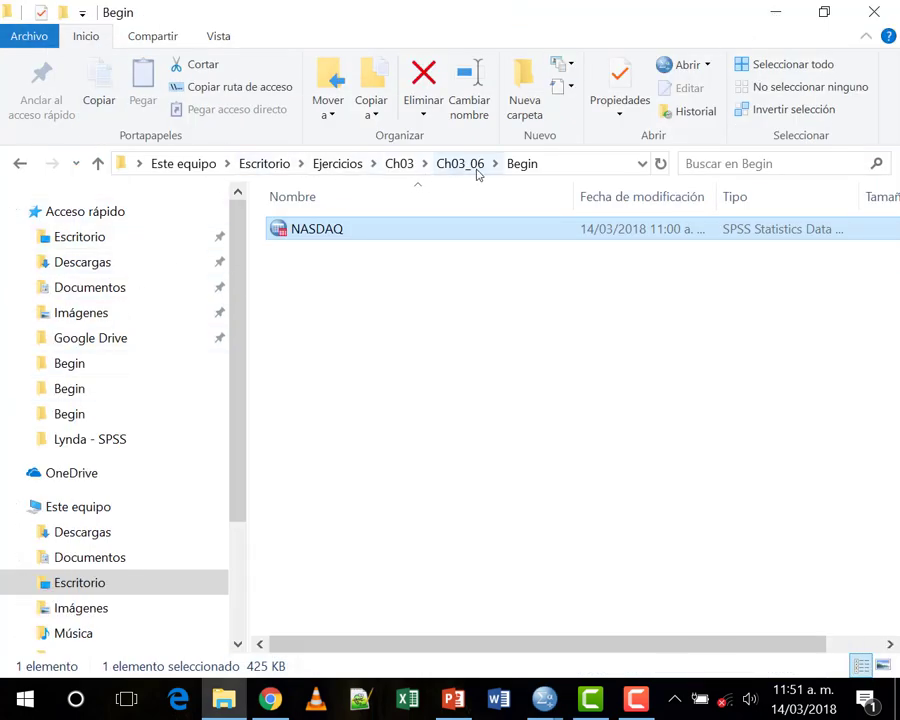
click(340, 163)
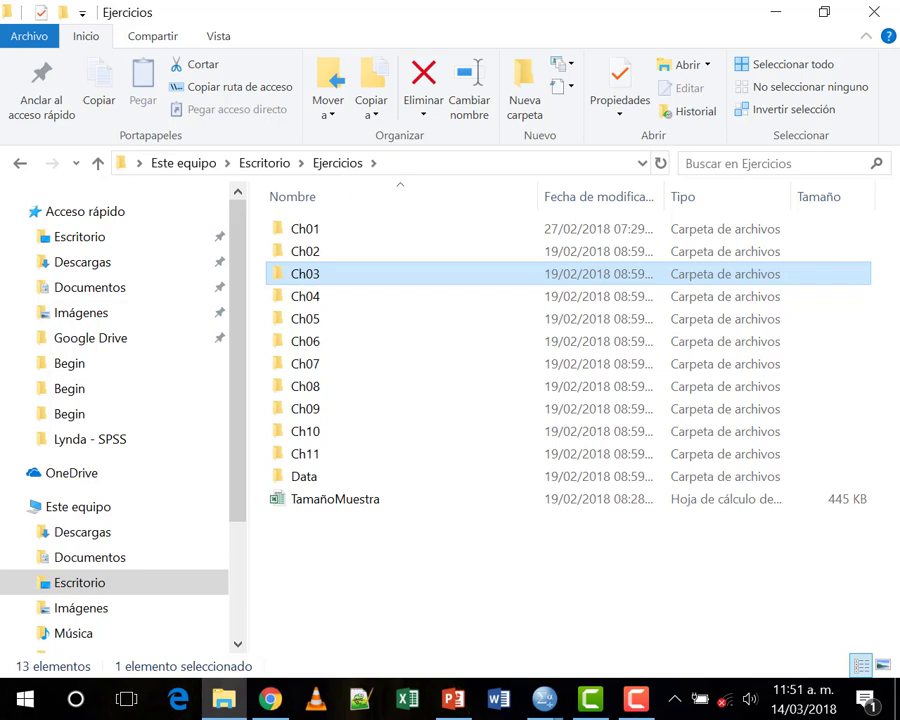
click(452, 700)
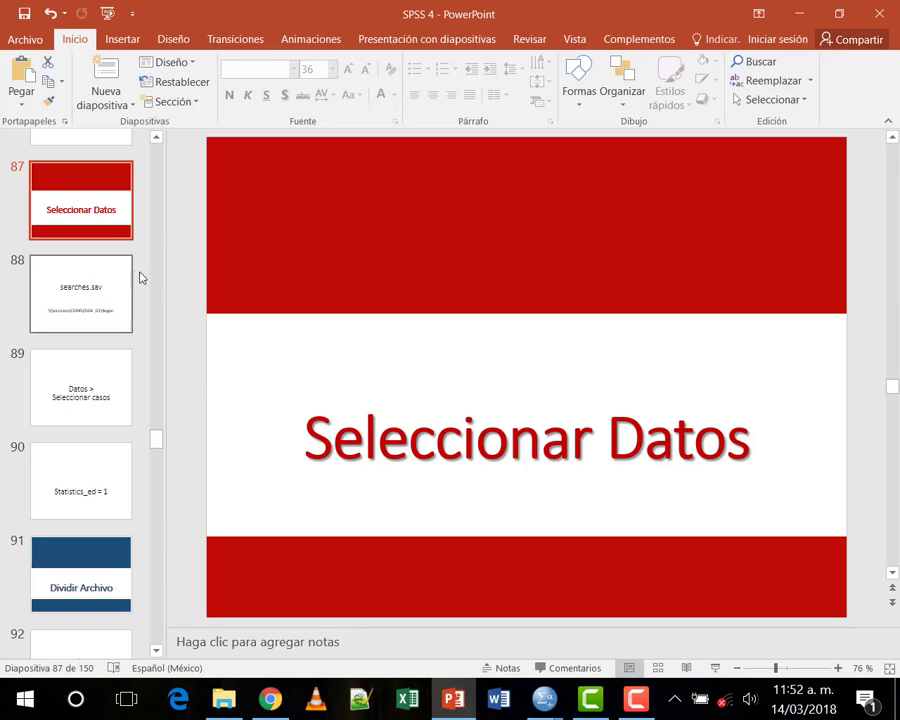
click(236, 697)
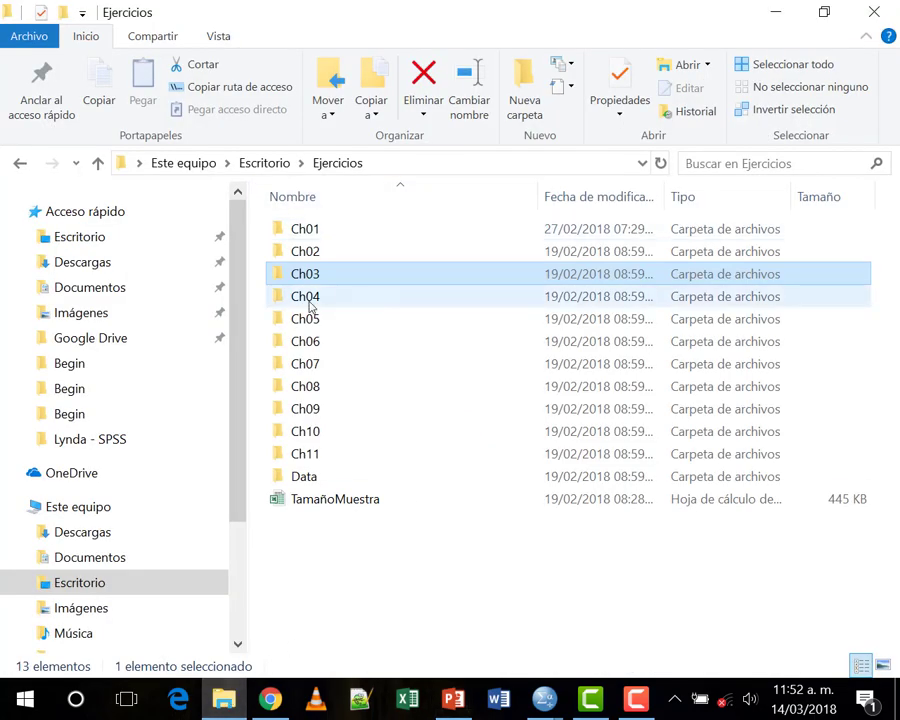
mouse_move(316, 306)
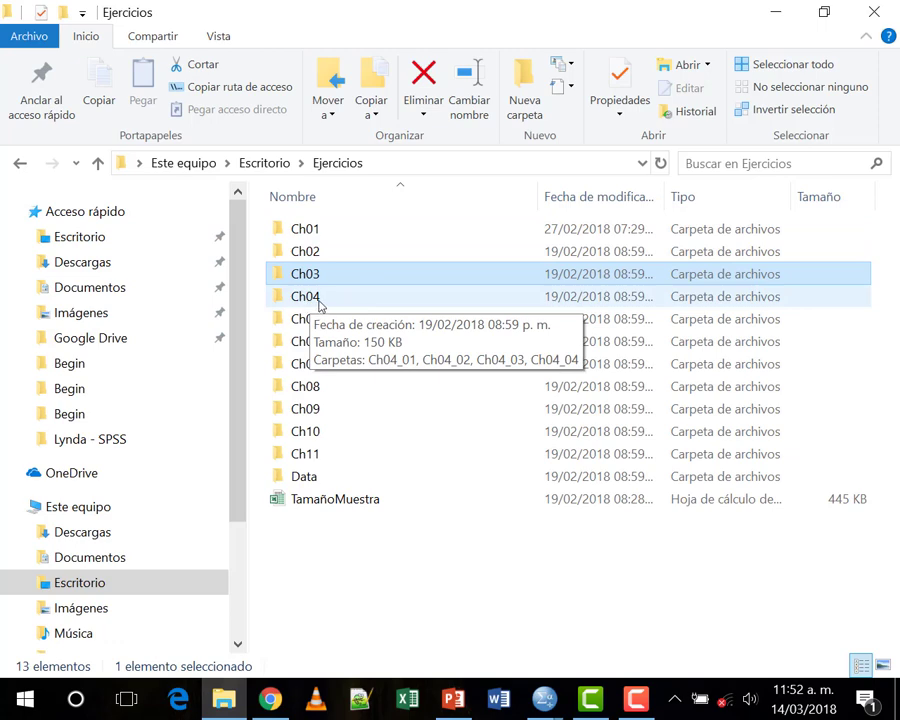
double_click(319, 302)
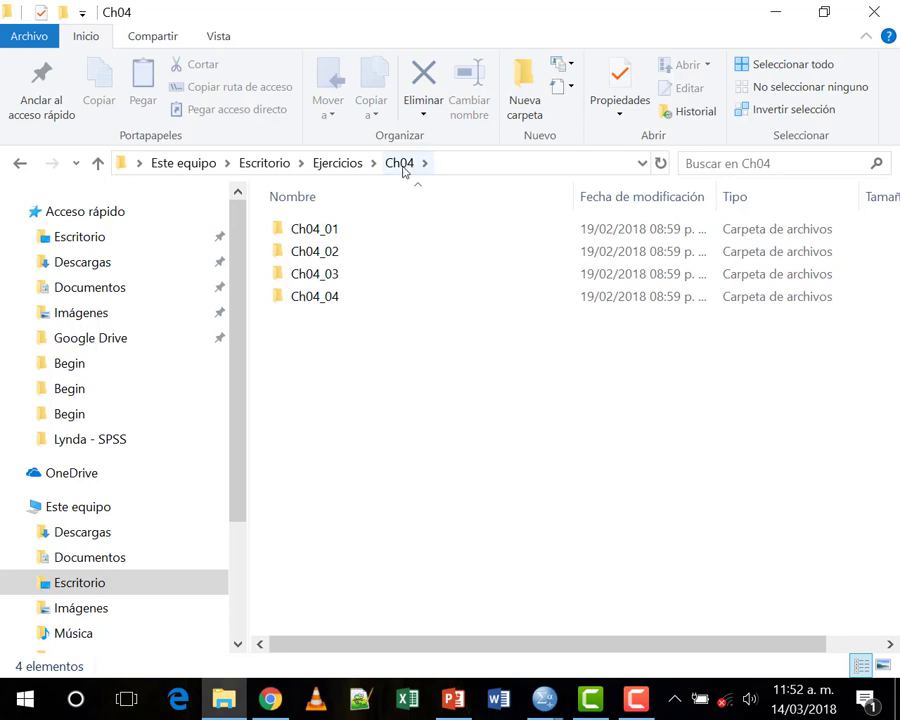
double_click(323, 238)
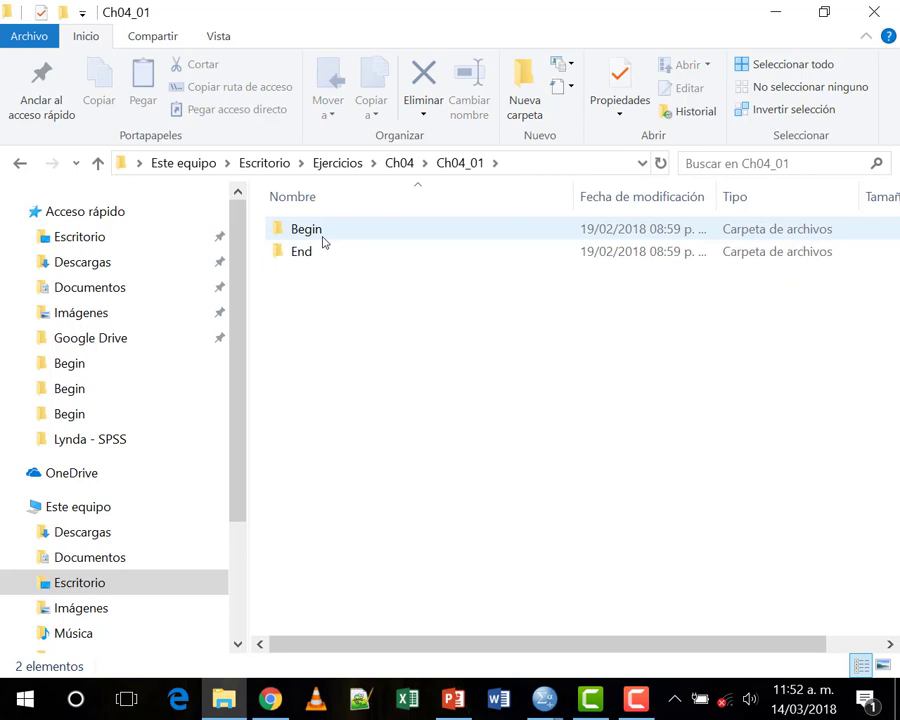
click(20, 164)
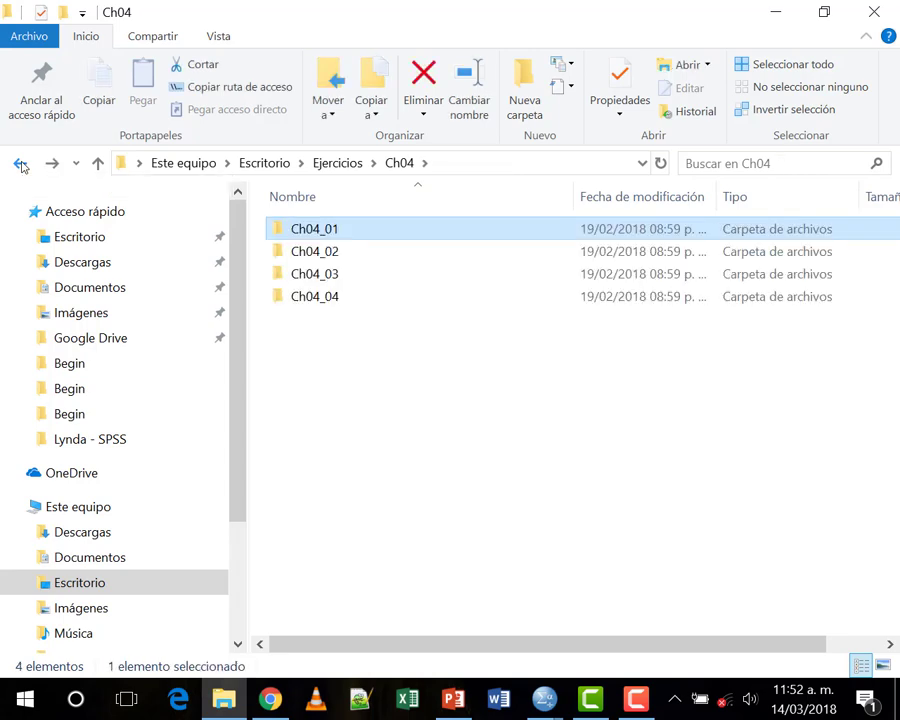
click(20, 164)
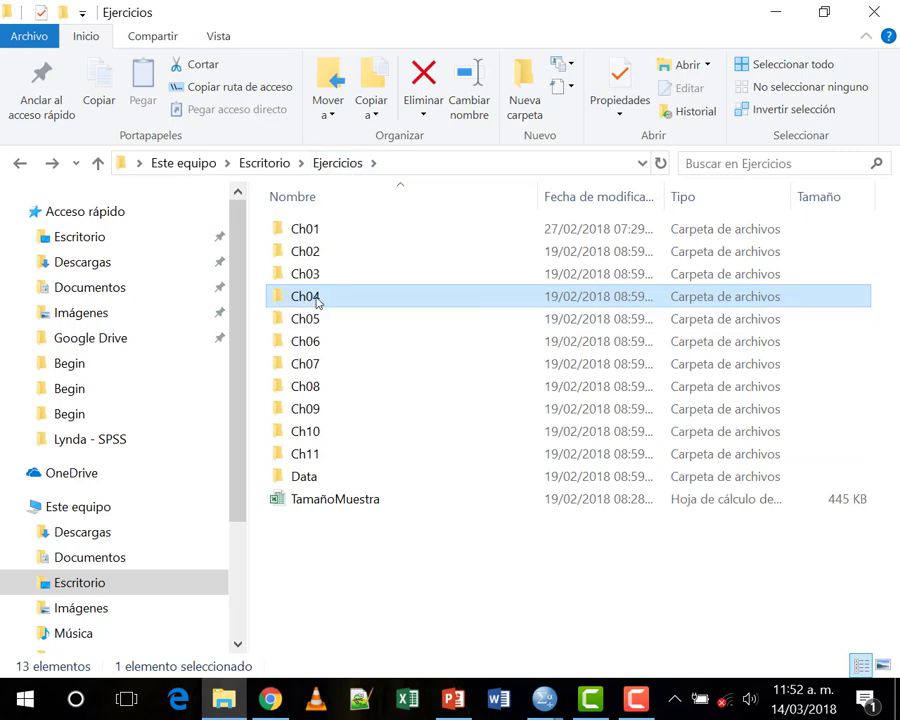
Step: Open the Searches data file from Ch04 > Ch04_01 > Begin, accepting the minimum required width for its string variables
mouse_move(333, 302)
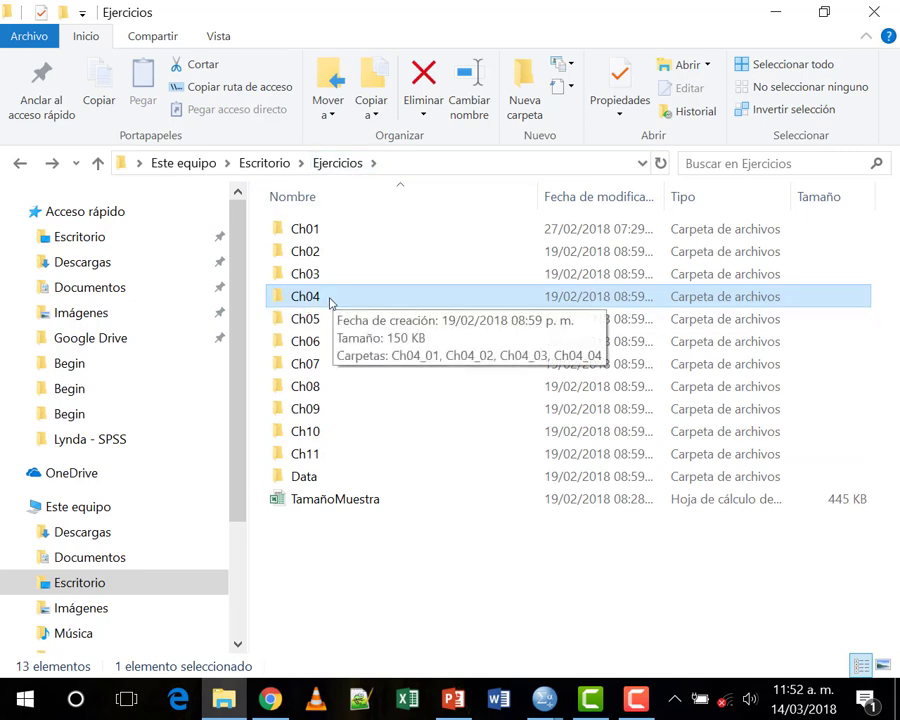
double_click(331, 302)
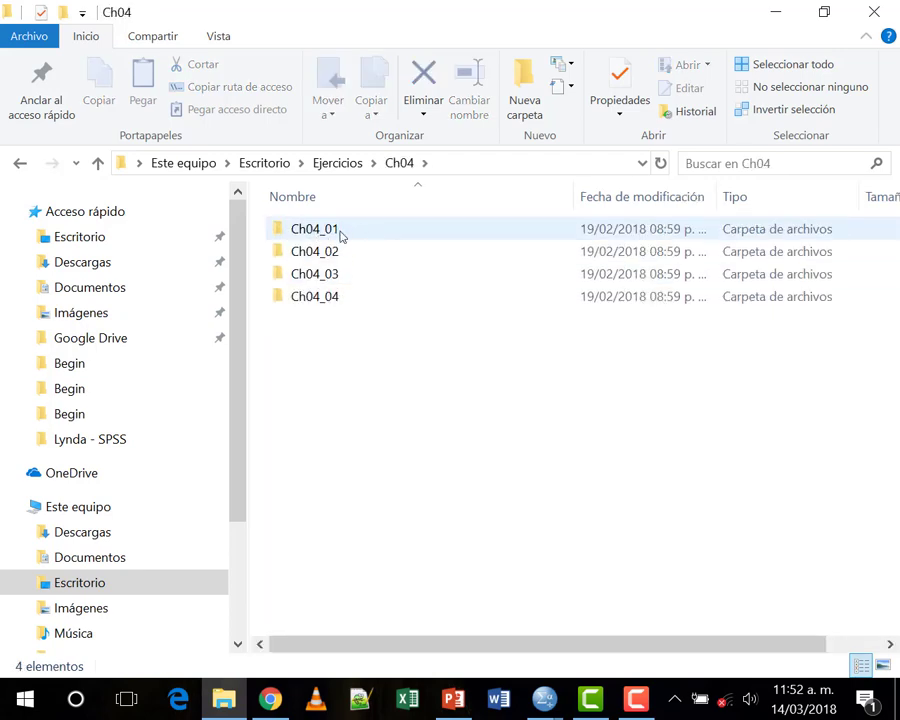
double_click(340, 232)
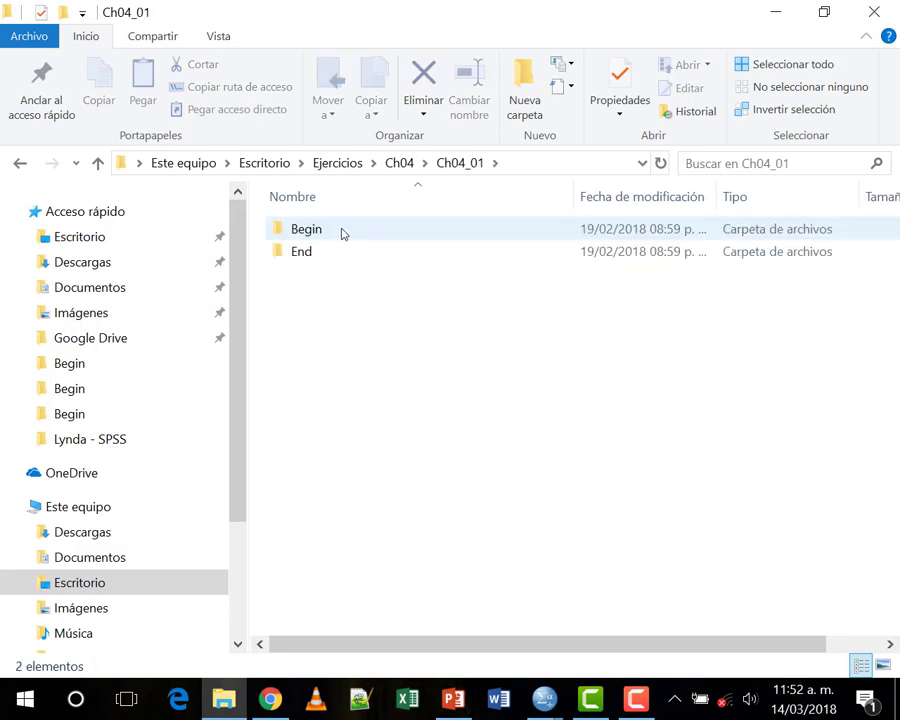
click(338, 233)
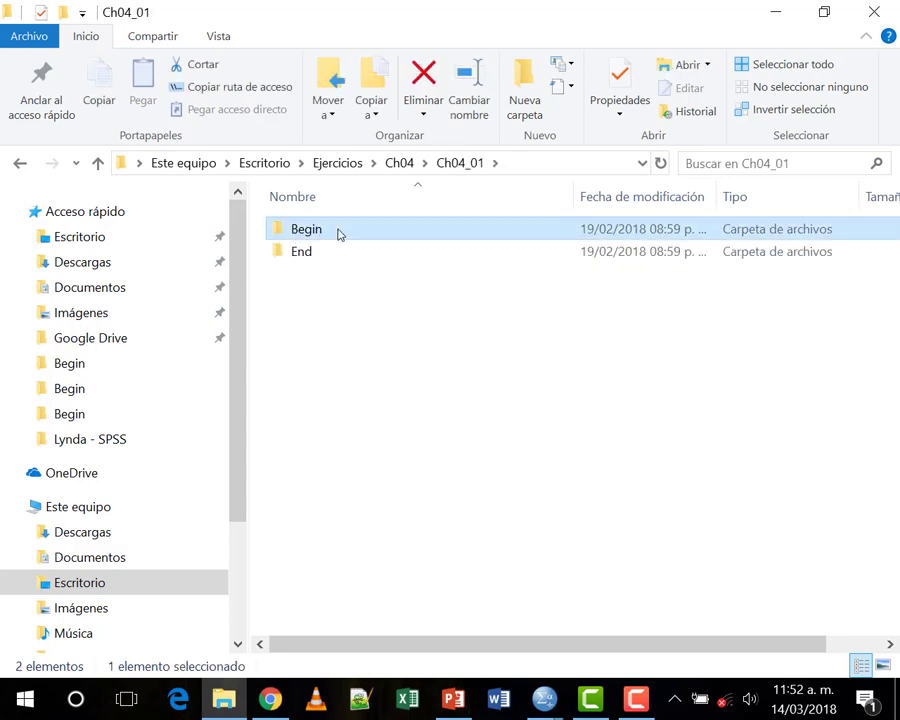
double_click(336, 234)
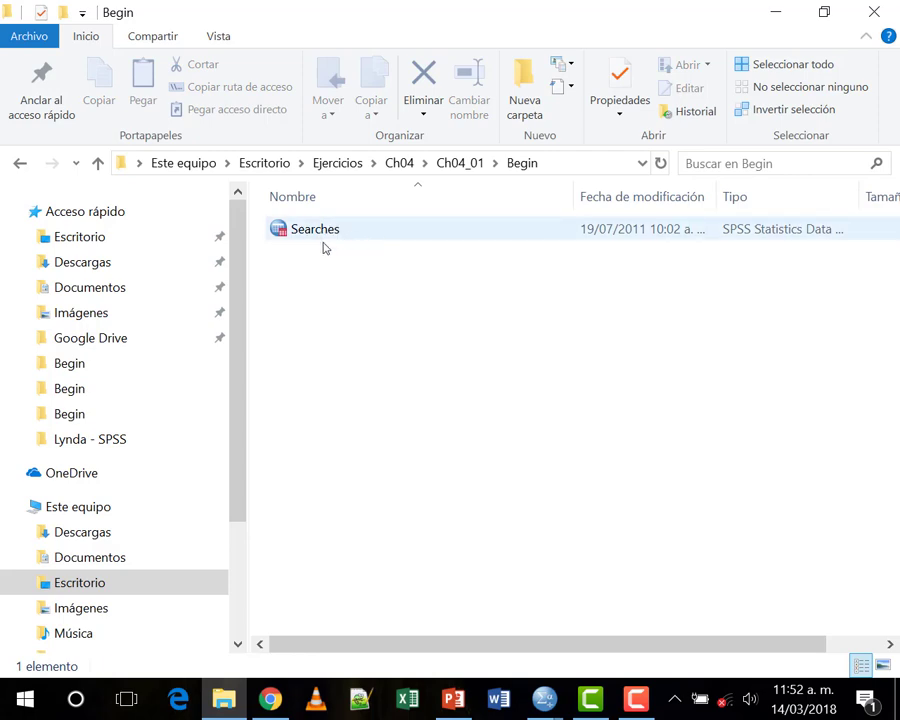
click(362, 238)
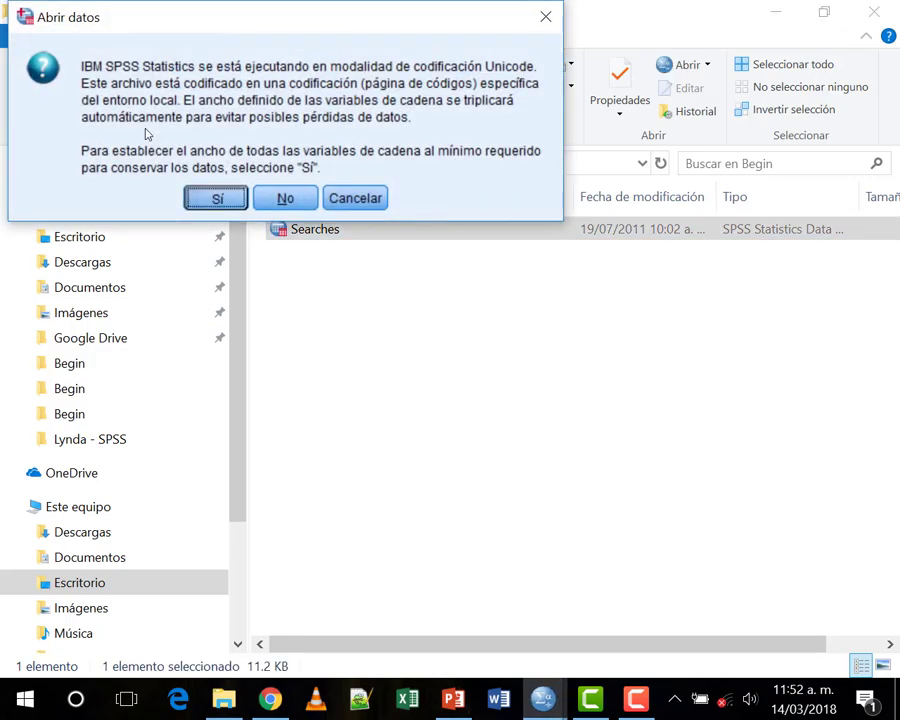
click(216, 199)
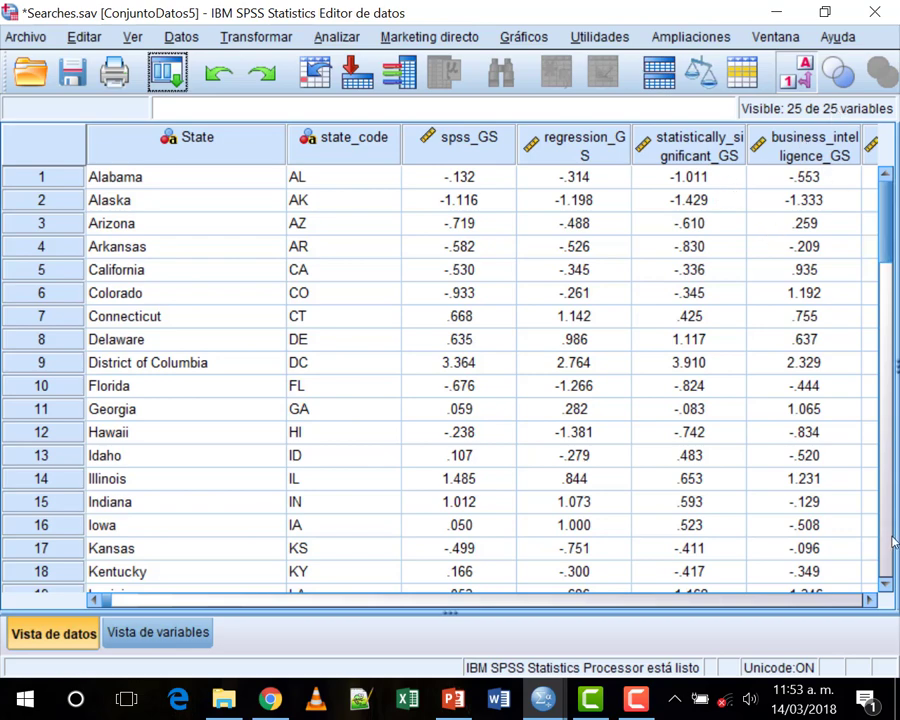
Step: Examine the columns of the Searches dataset from State through statistics_ed and the census region variables
scroll(582, 401, right, 2)
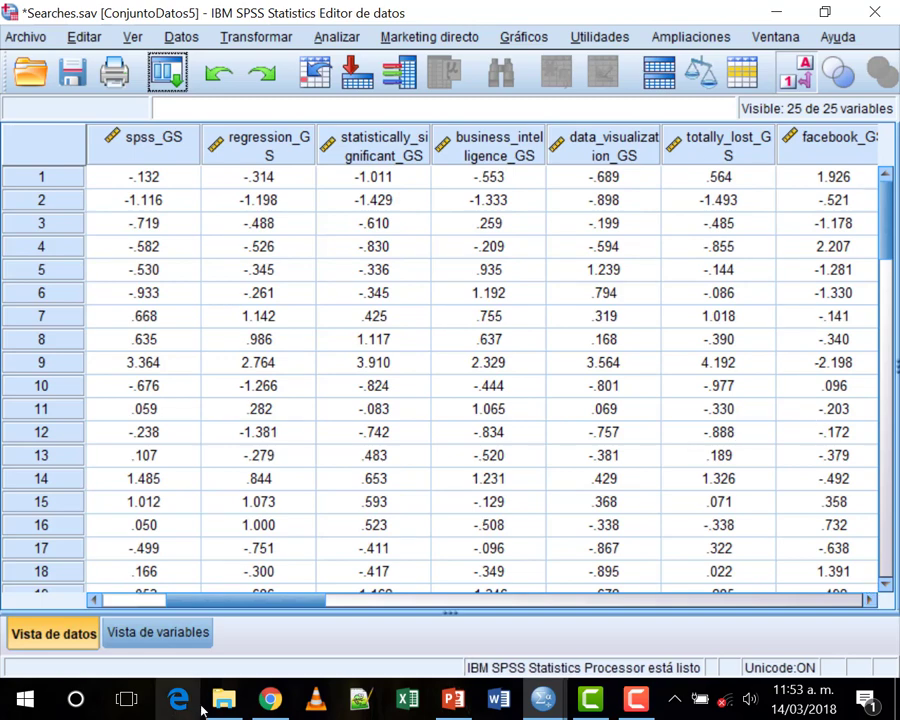
drag(266, 605, 201, 603)
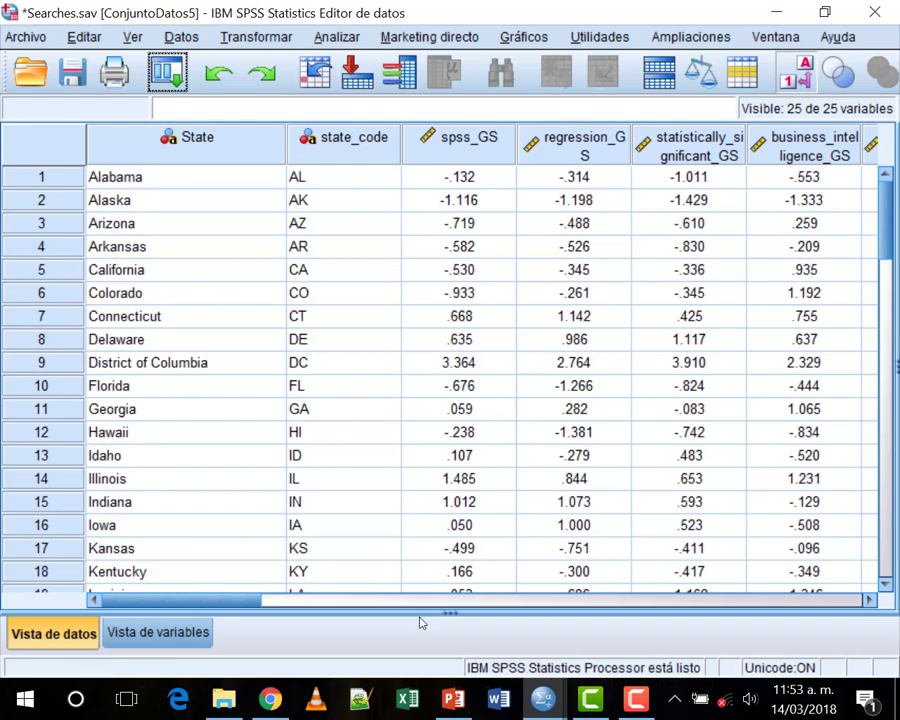
drag(200, 603, 600, 605)
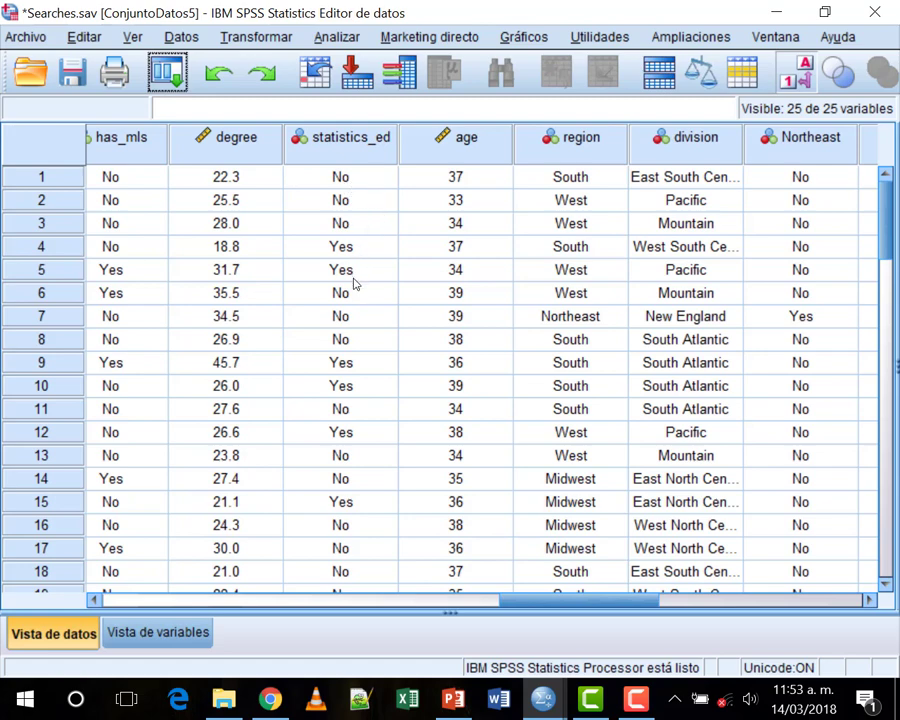
Step: Select only the cases satisfying statistics_ed = 1 in the Searches dataset, filtering out the unselected cases
click(183, 37)
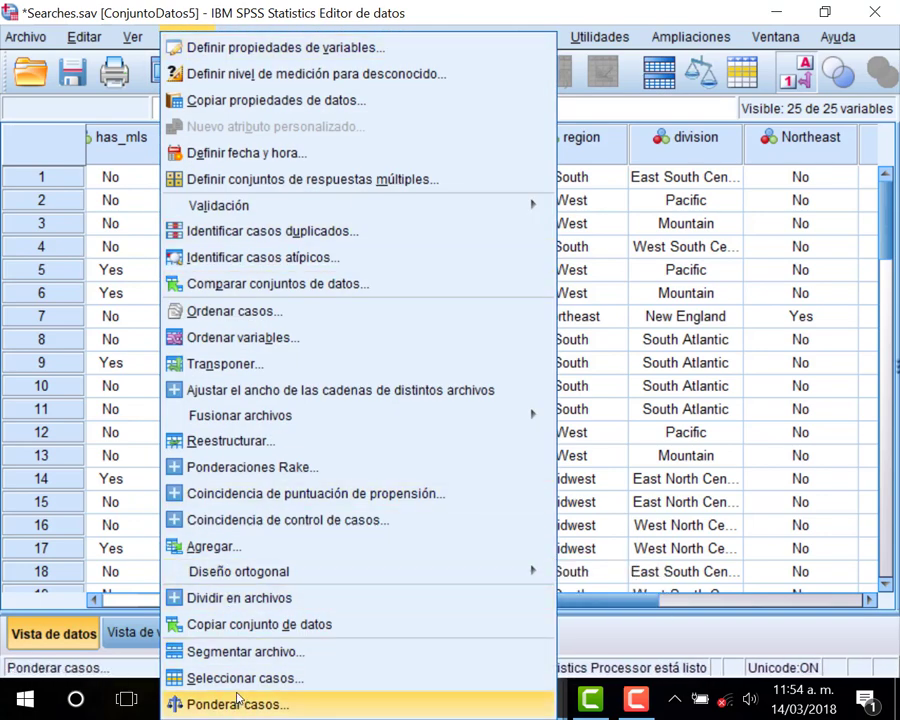
mouse_move(224, 699)
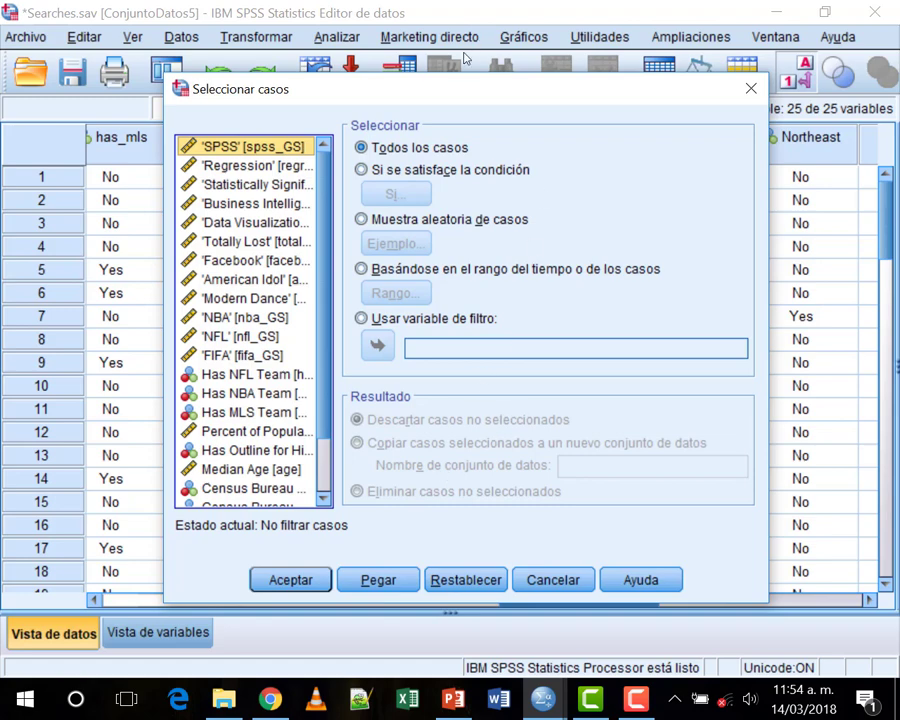
click(362, 170)
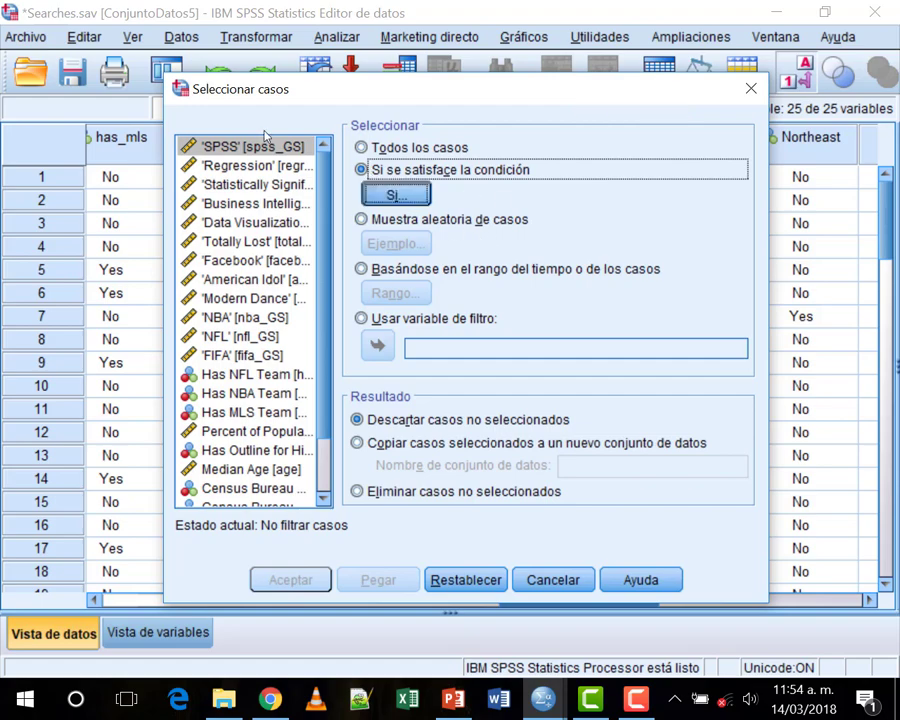
click(404, 196)
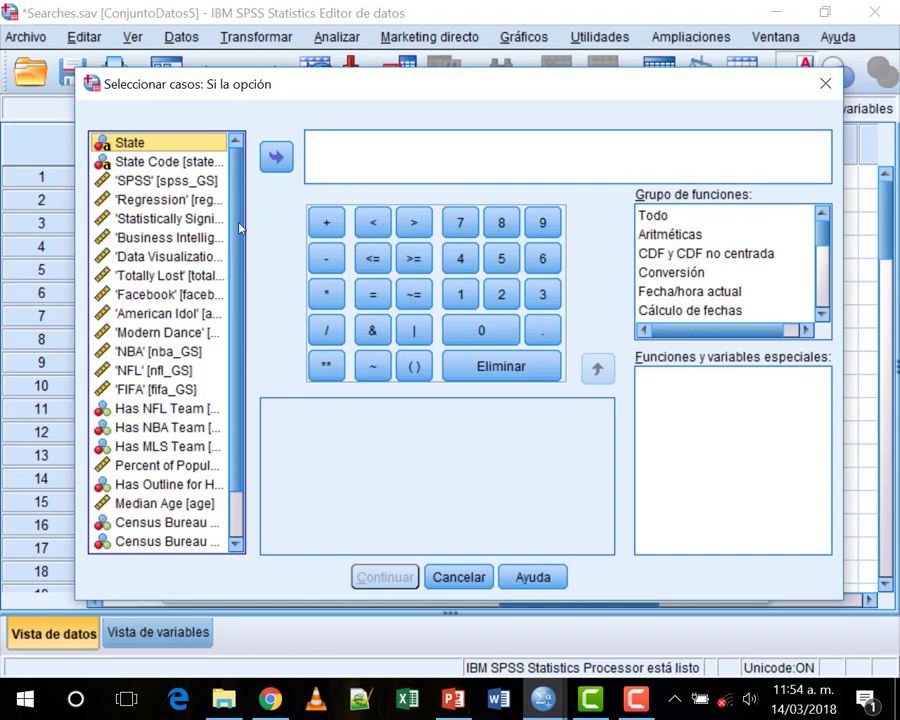
scroll(236, 226, down, 3)
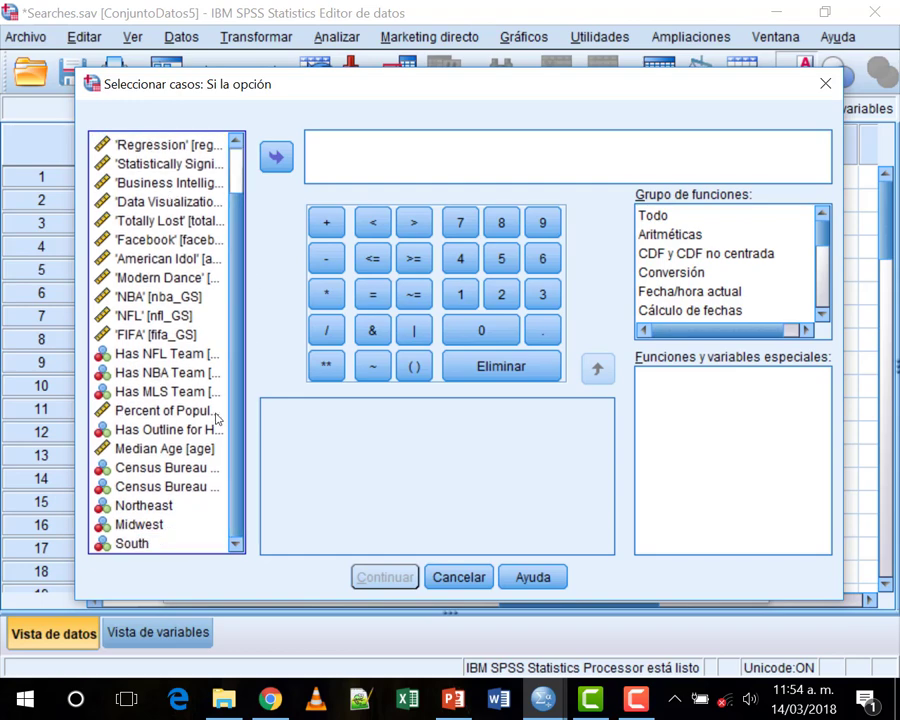
click(128, 437)
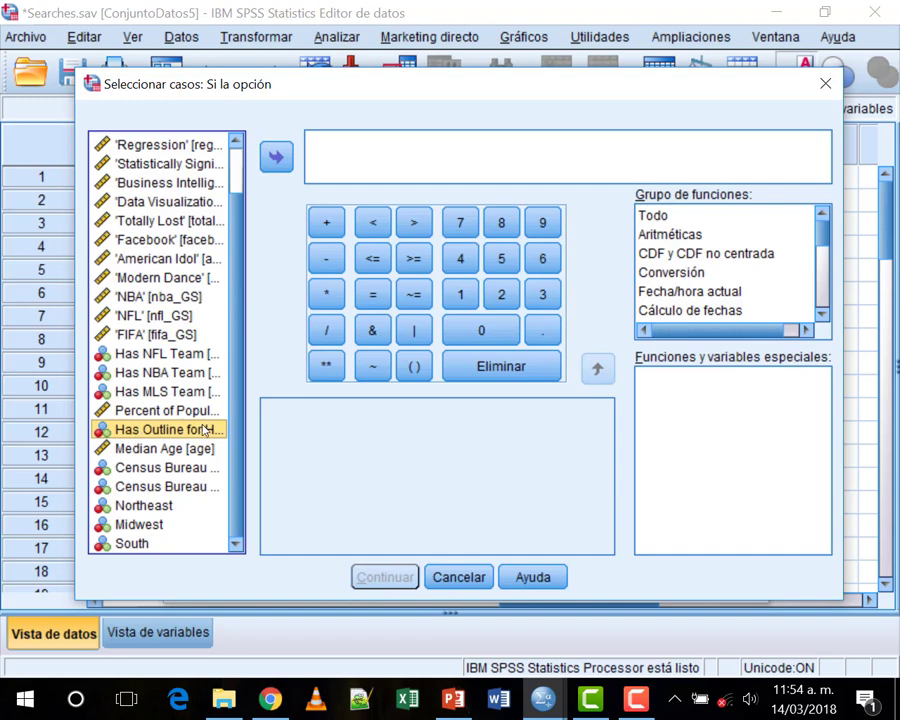
double_click(148, 432)
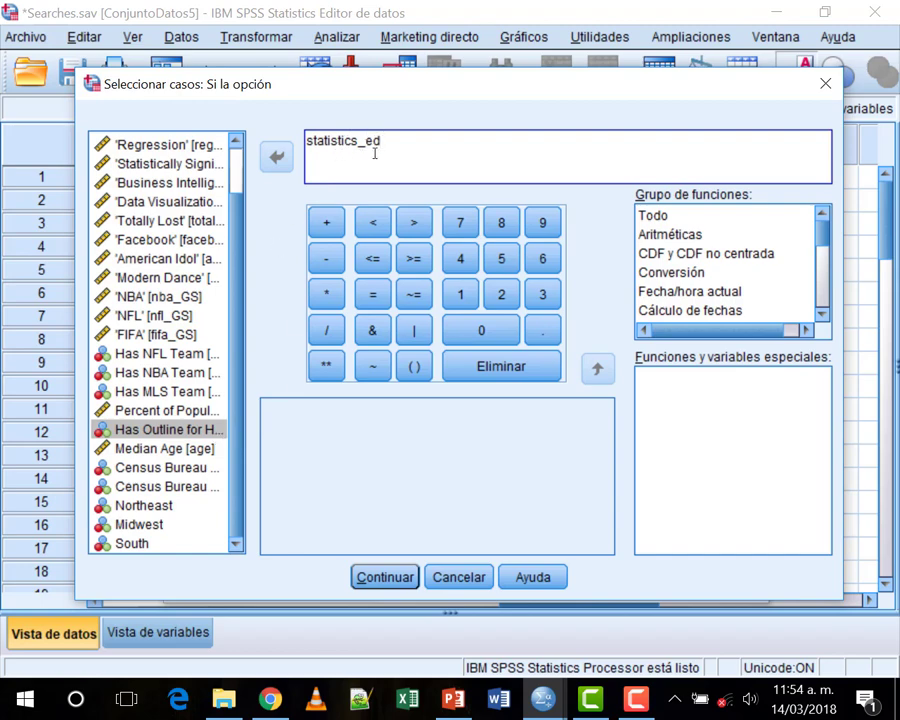
click(375, 296)
click(462, 294)
click(378, 580)
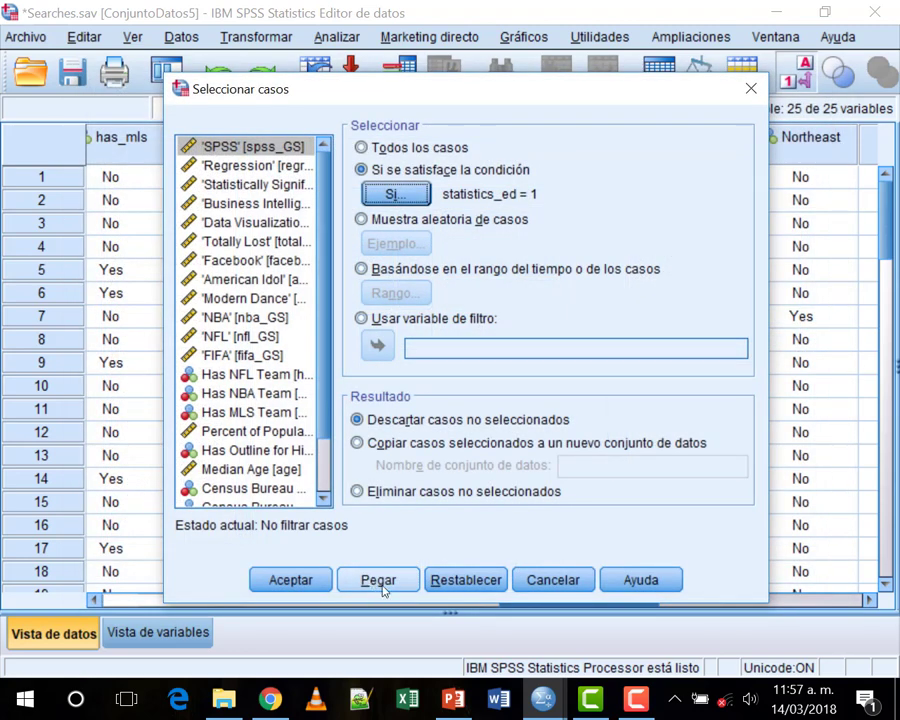
click(279, 583)
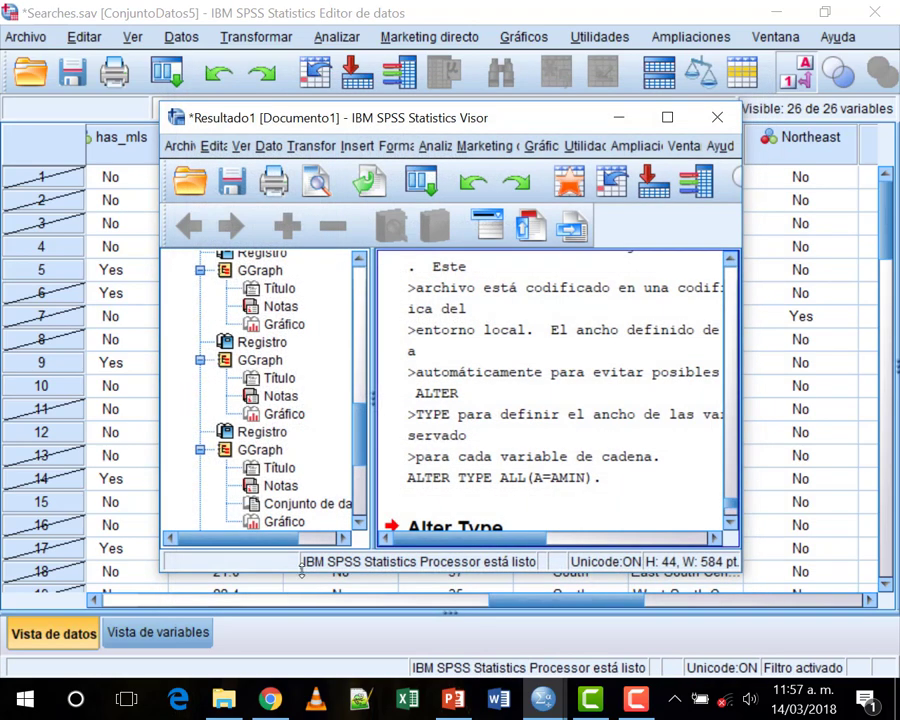
Step: Maximize the output viewer and reapply the case selection with the condition statistics_ed = 1
click(668, 118)
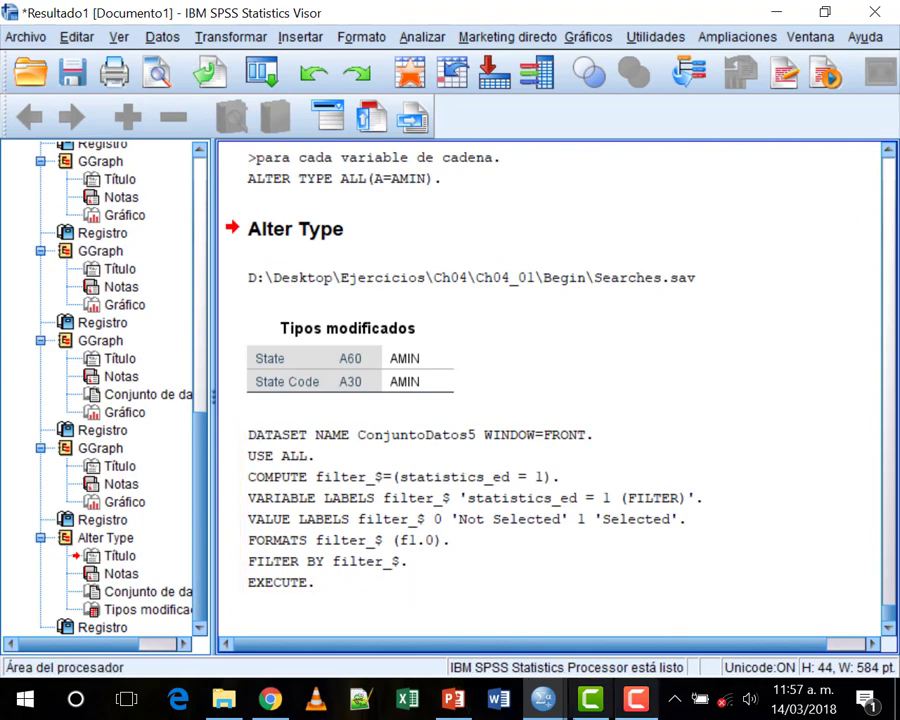
click(543, 705)
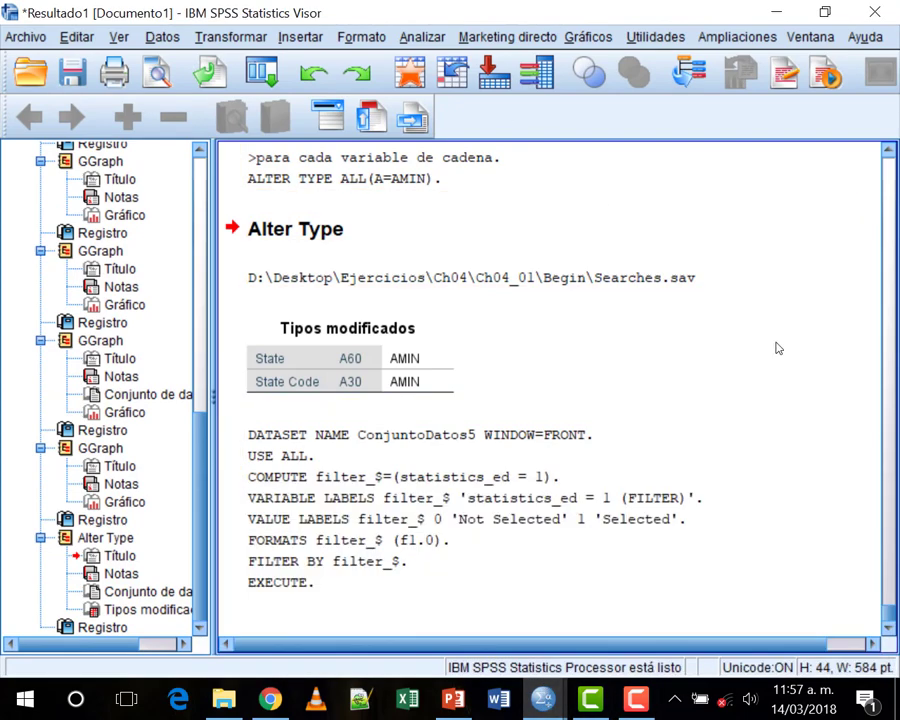
key(alt+g)
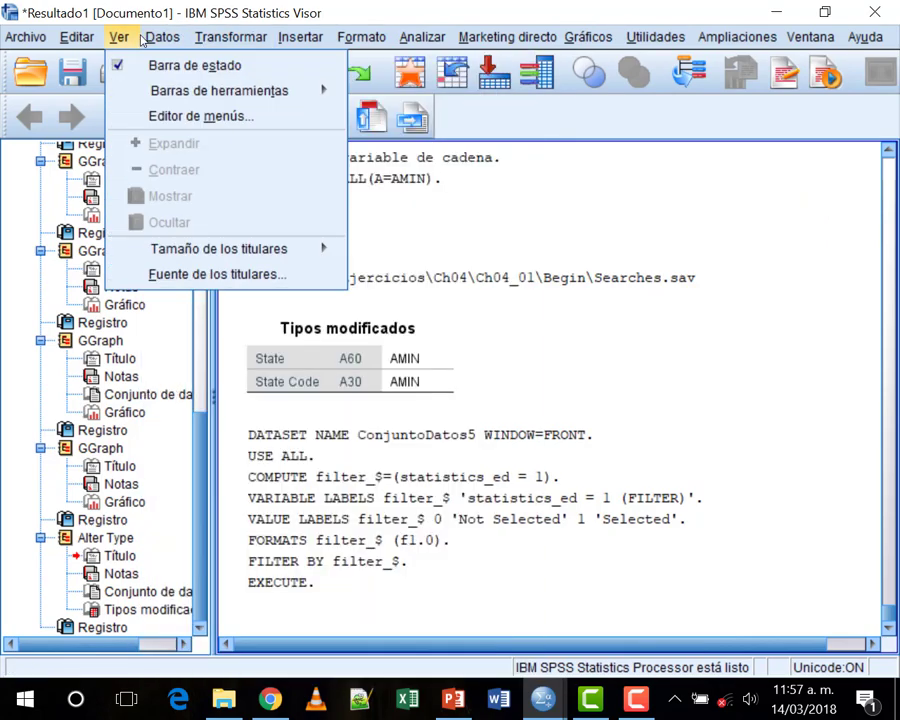
mouse_move(173, 38)
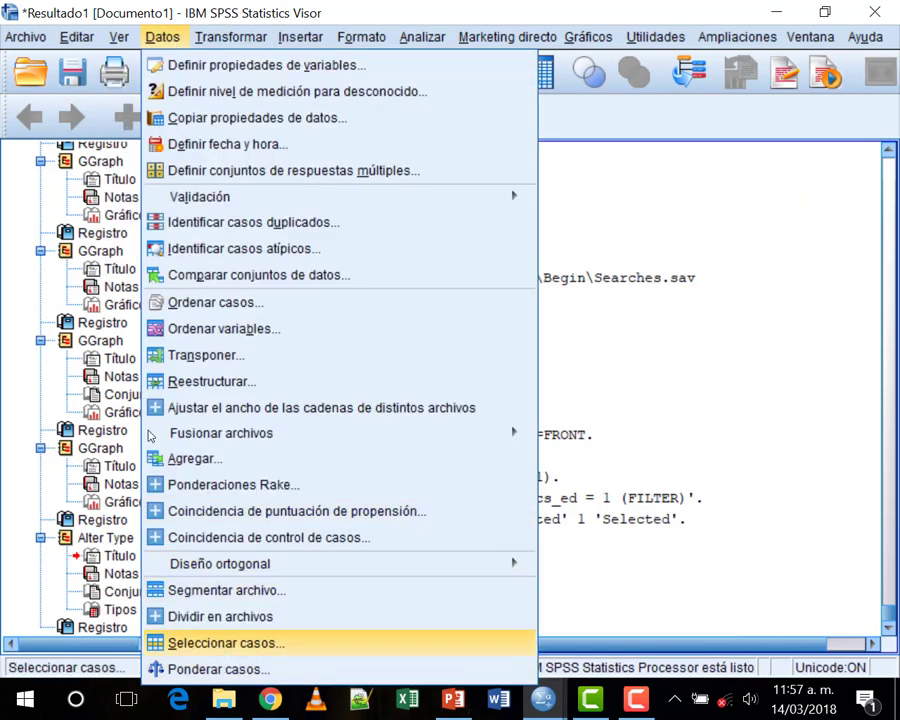
click(190, 643)
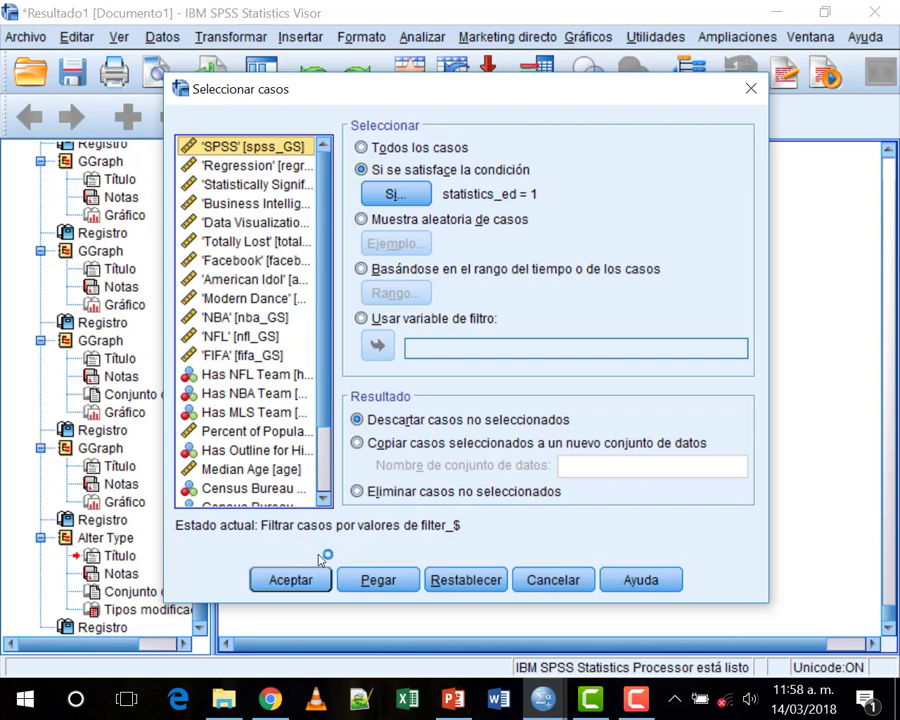
click(308, 587)
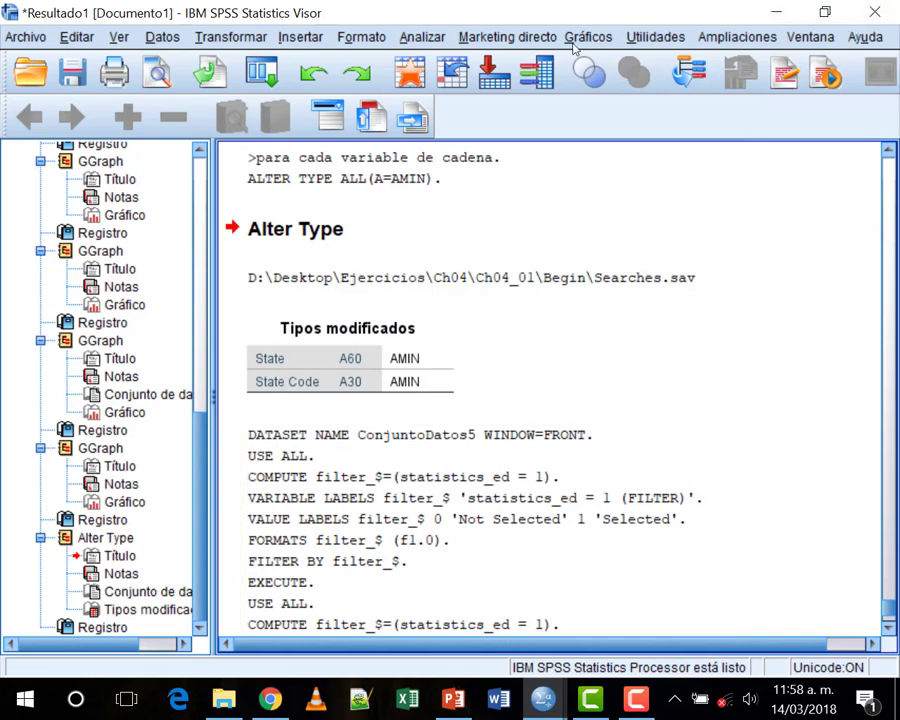
Step: Set up a one-dimensional boxplot in the Chart Builder with the 'SPSS' variable on its axis
key(alt+g)
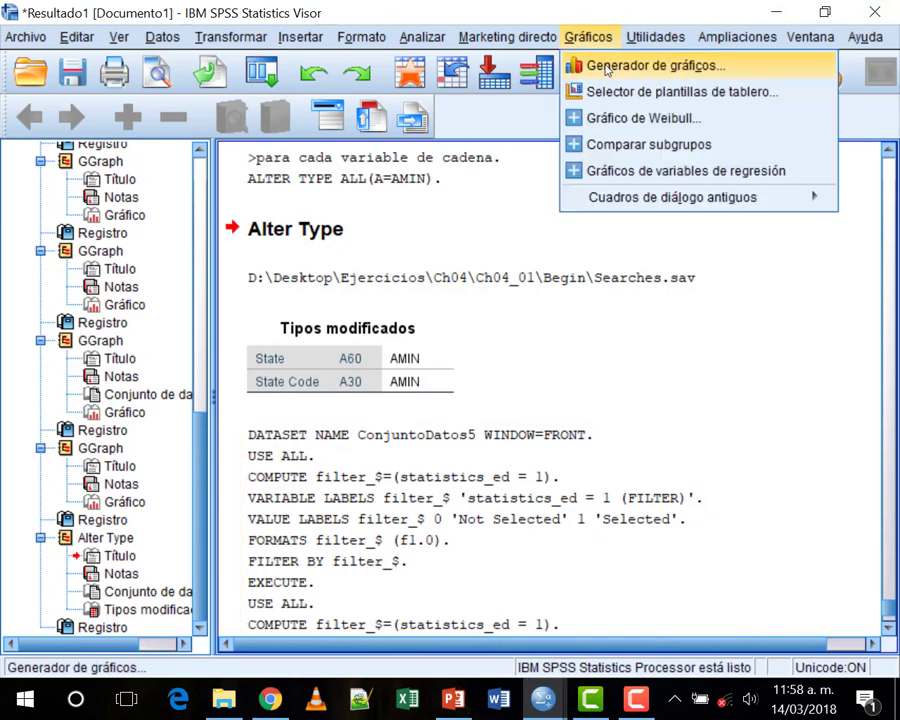
click(607, 66)
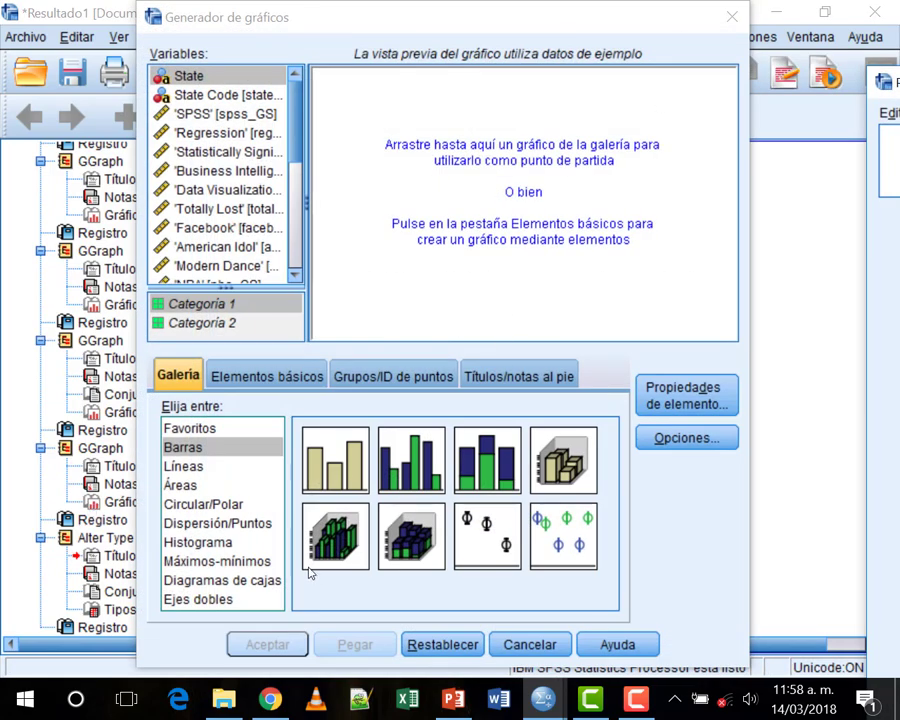
click(248, 582)
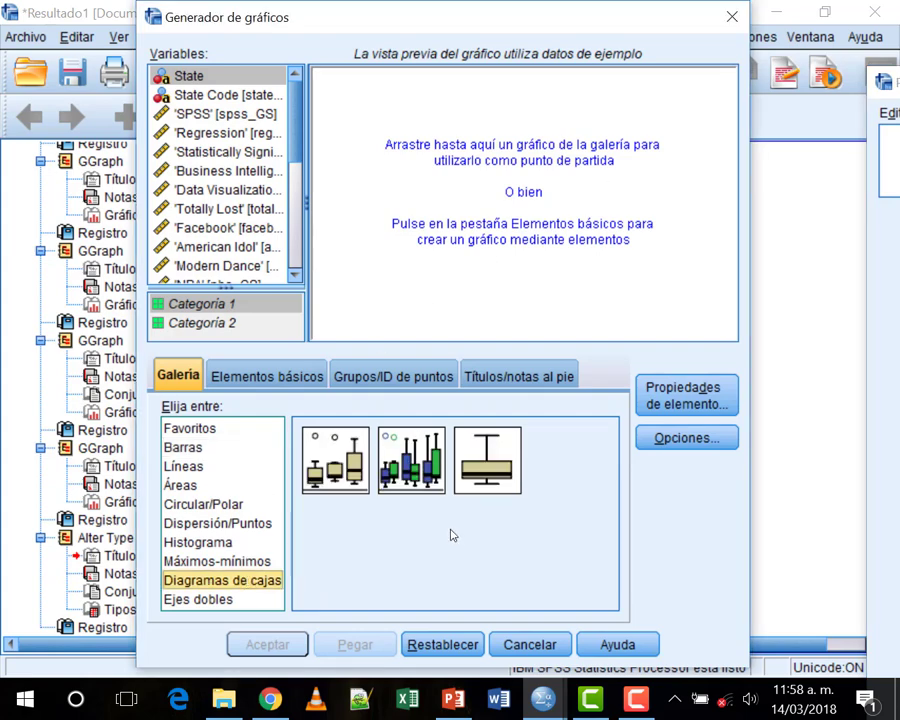
drag(487, 460, 530, 190)
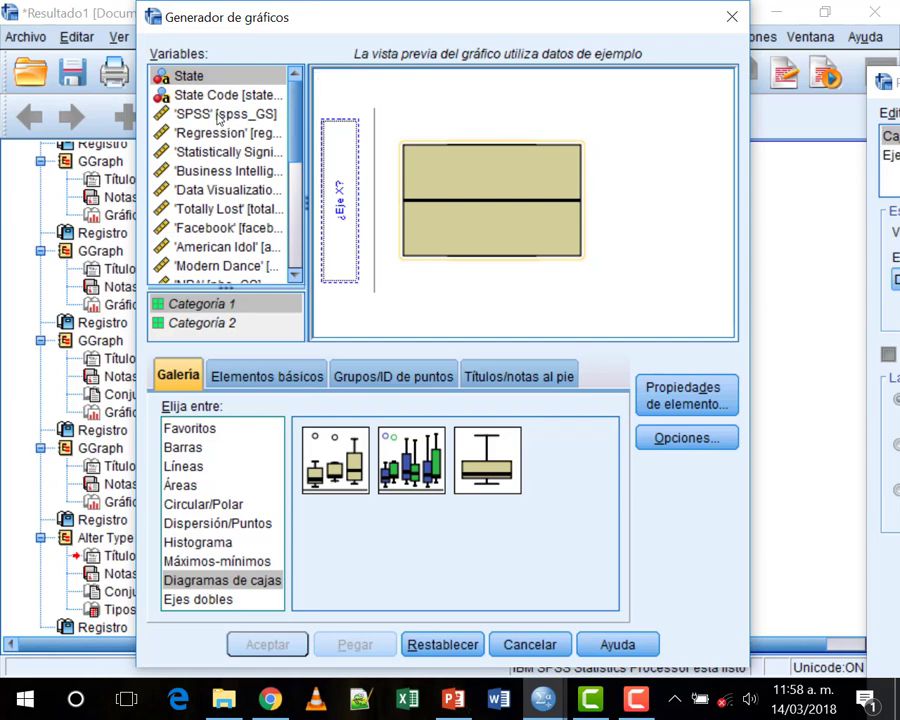
click(218, 117)
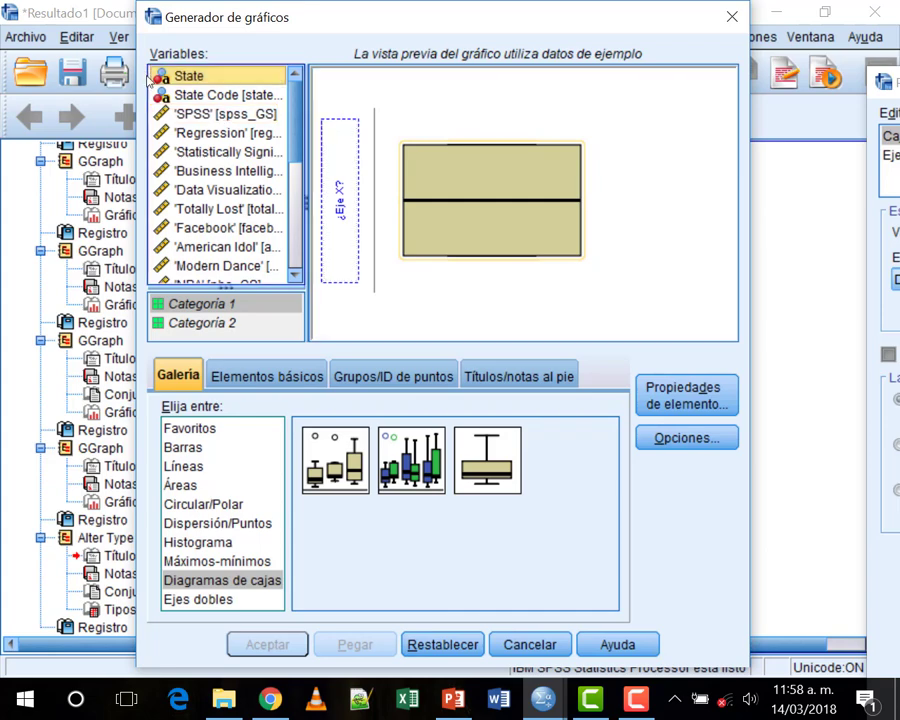
drag(218, 117, 333, 196)
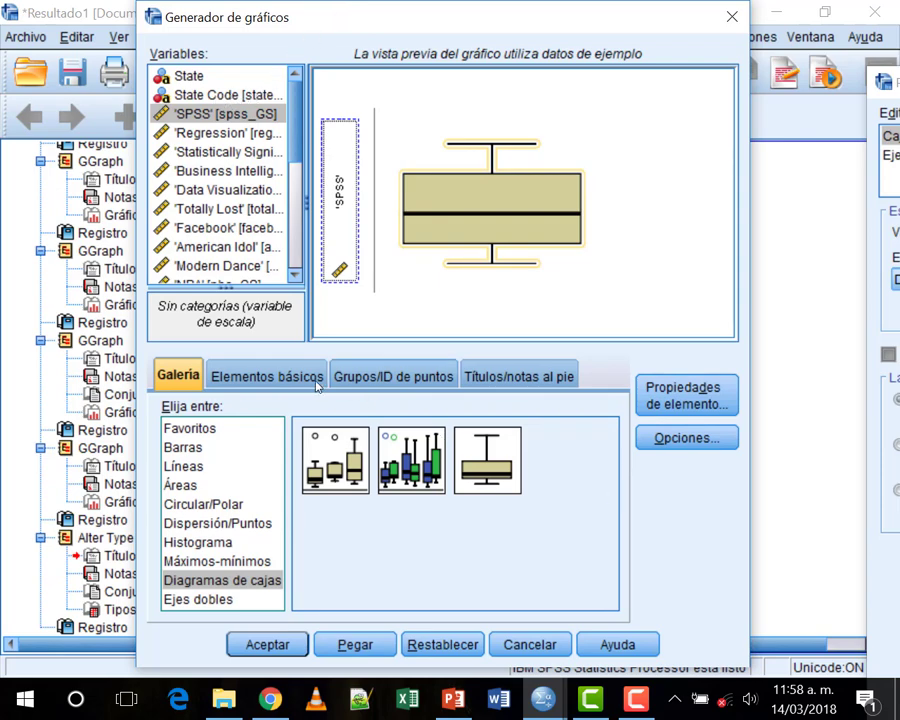
Step: Add a point ID label using State Code to the boxplot and generate the chart
click(349, 375)
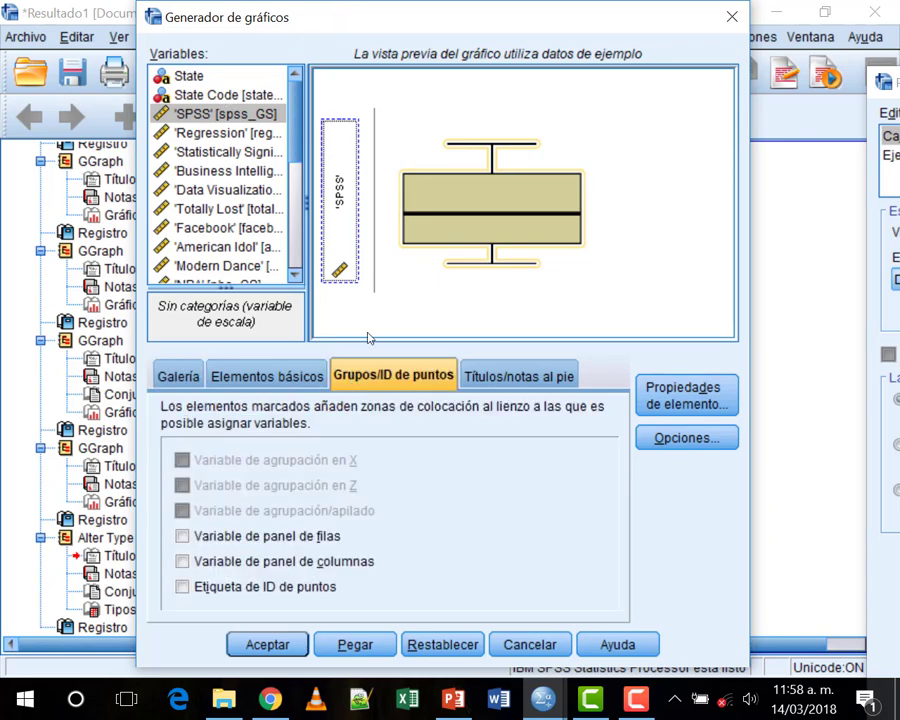
click(240, 590)
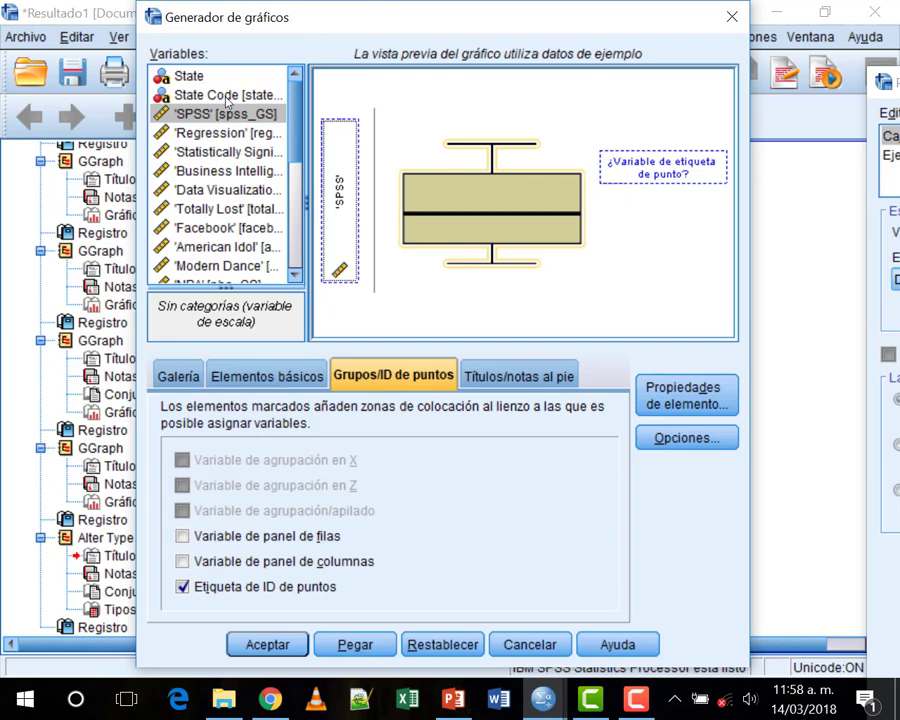
drag(213, 97, 603, 162)
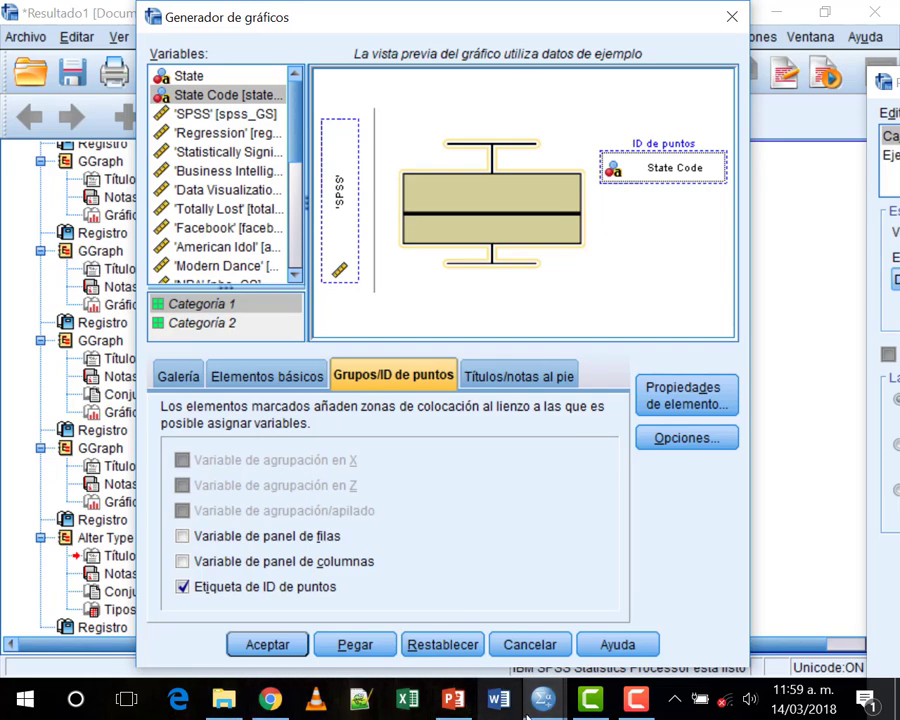
mouse_move(542, 698)
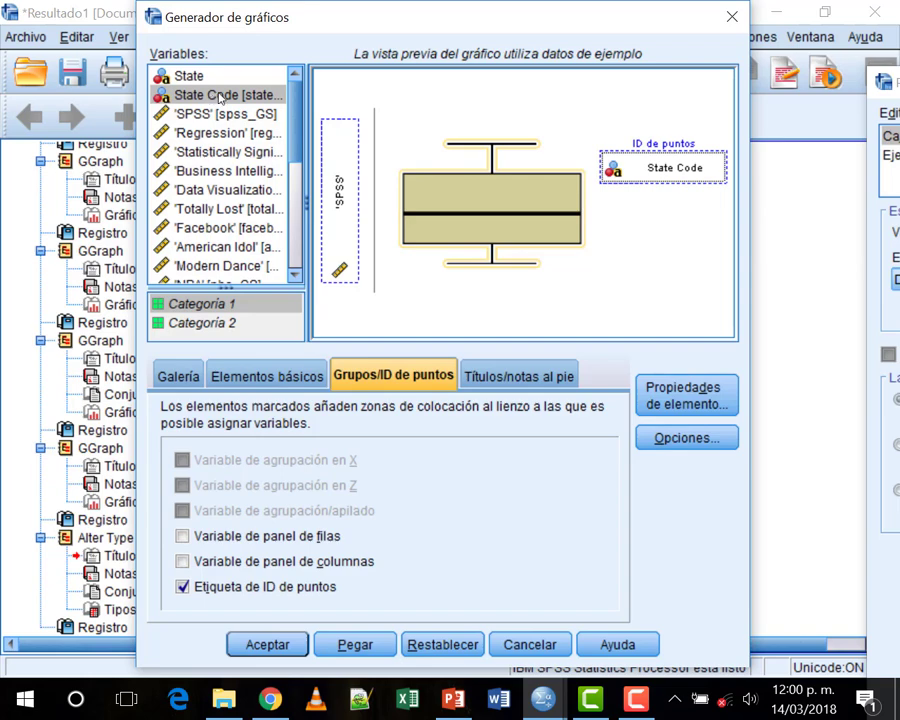
click(268, 645)
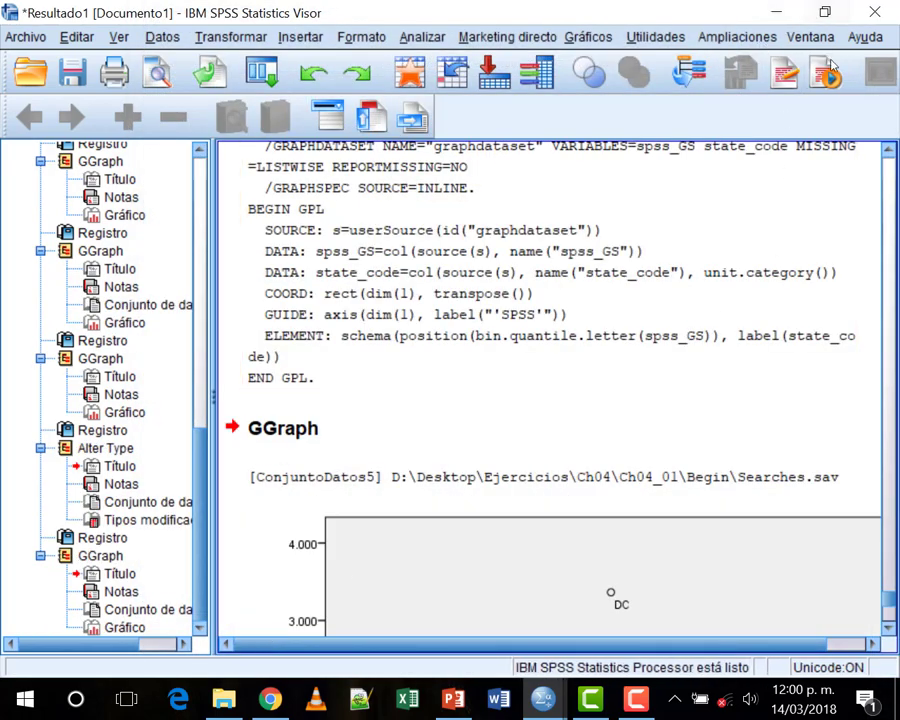
Step: Examine the 'SPSS' boxplot in the output viewer, including its median, quartiles, whiskers and labelled outliers
scroll(756, 422, down, 5)
scroll(757, 424, down, 2)
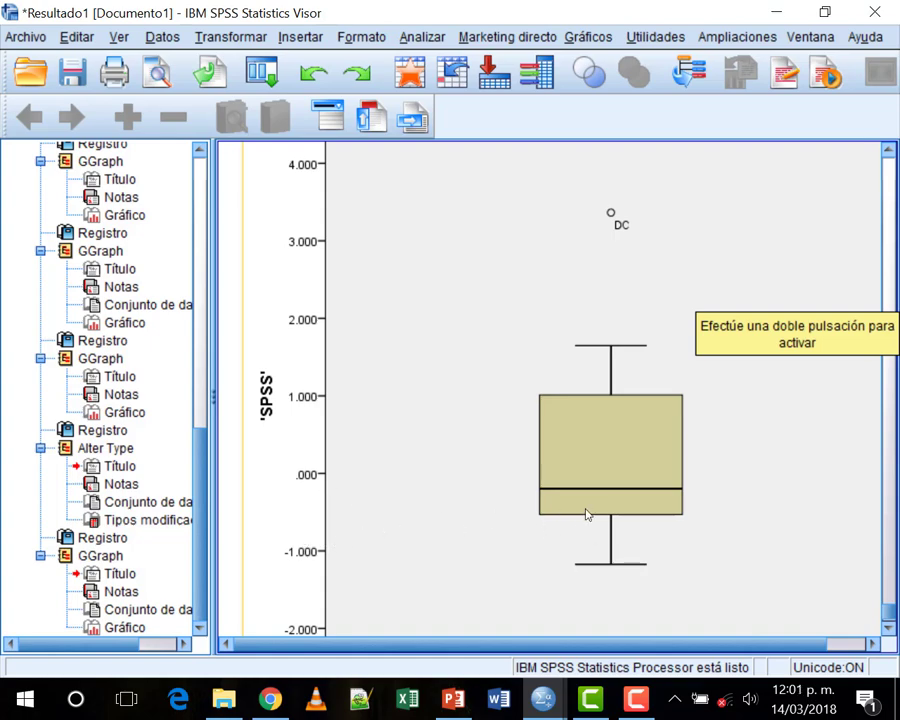
scroll(662, 235, up, 2)
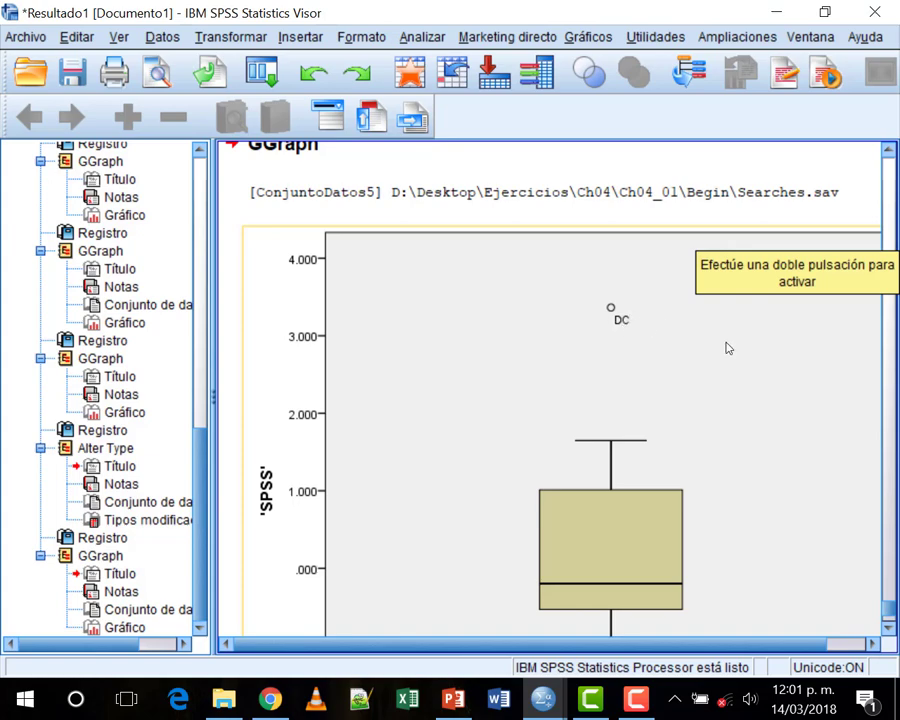
scroll(715, 463, down, 3)
scroll(714, 462, up, 2)
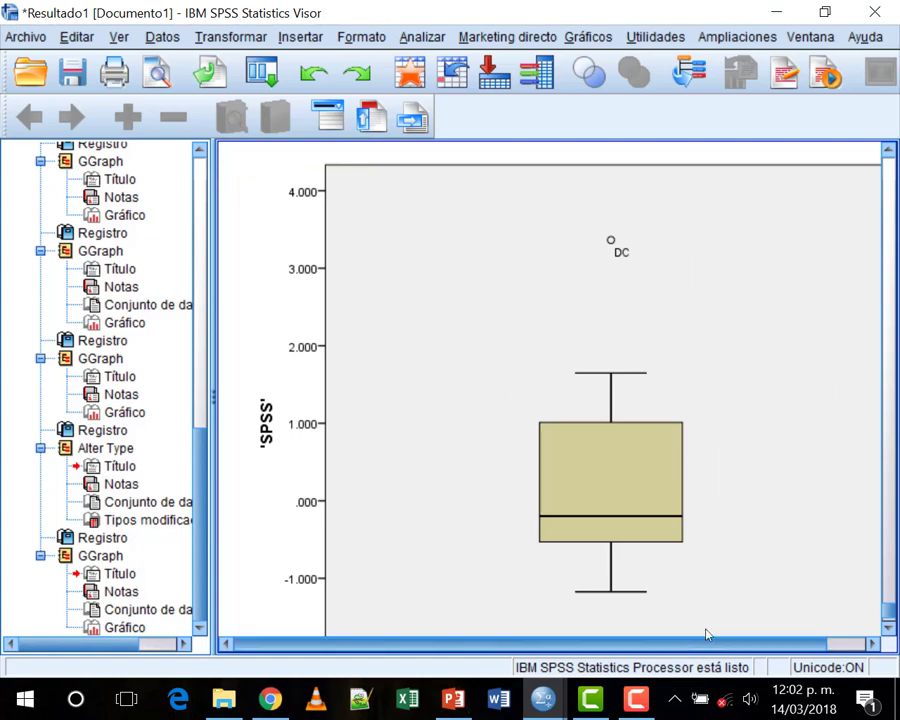
double_click(756, 355)
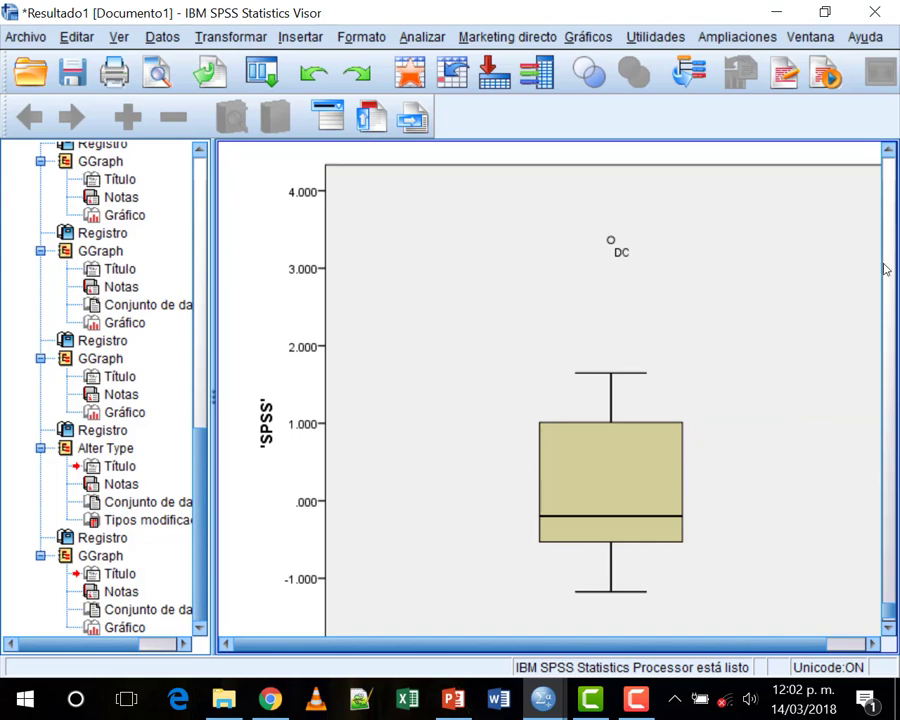
click(850, 266)
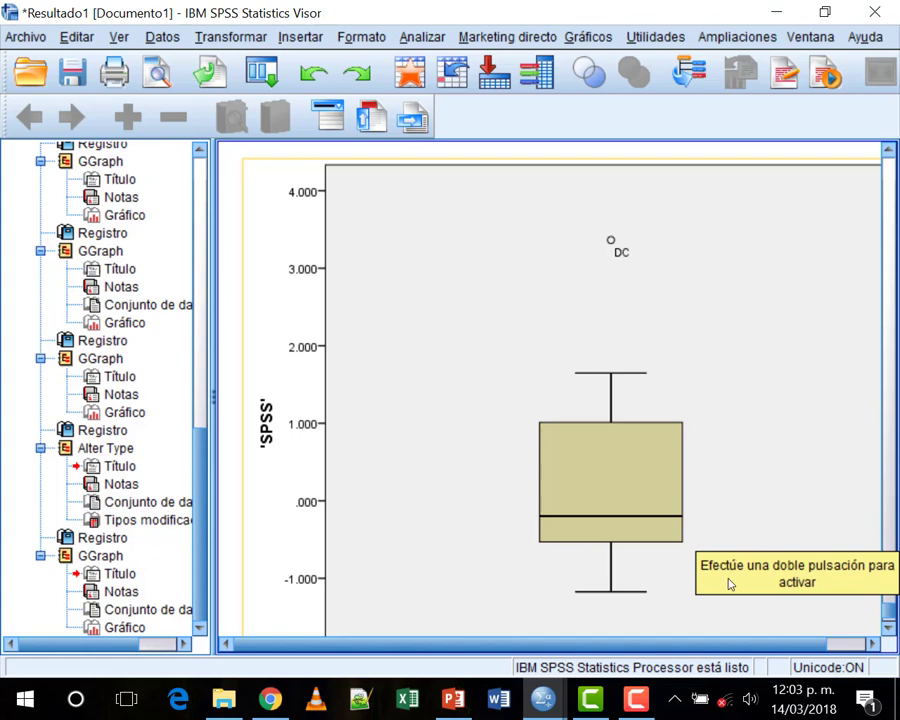
mouse_move(630, 713)
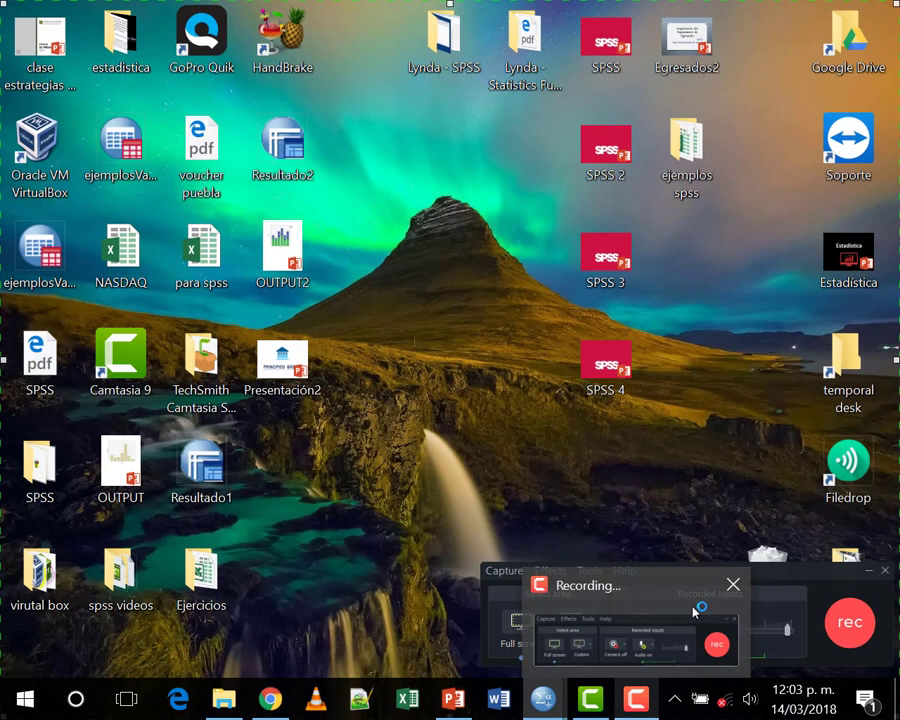
click(680, 603)
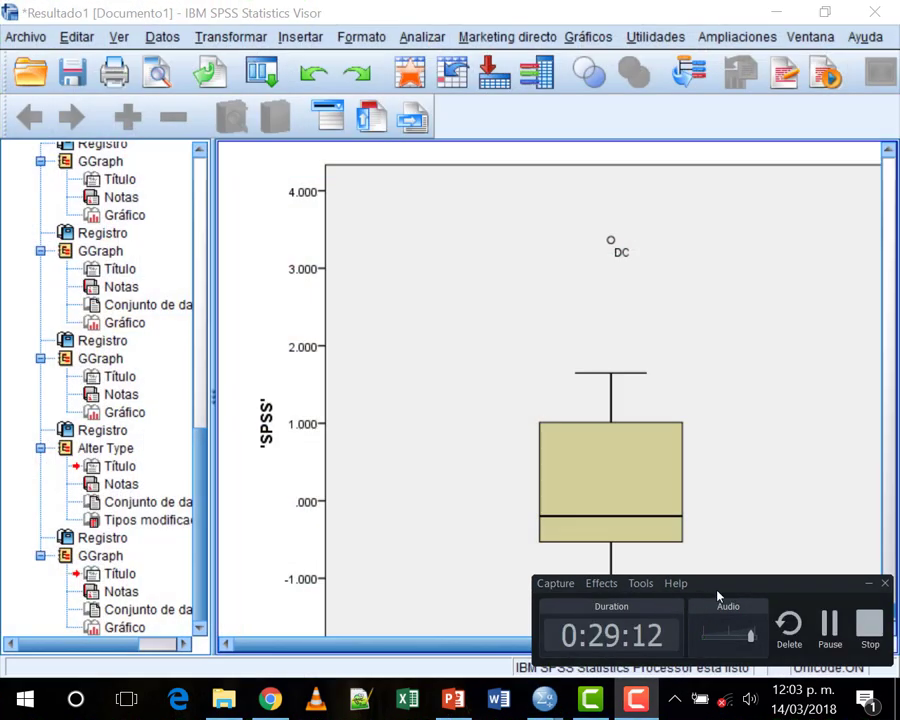
click(762, 564)
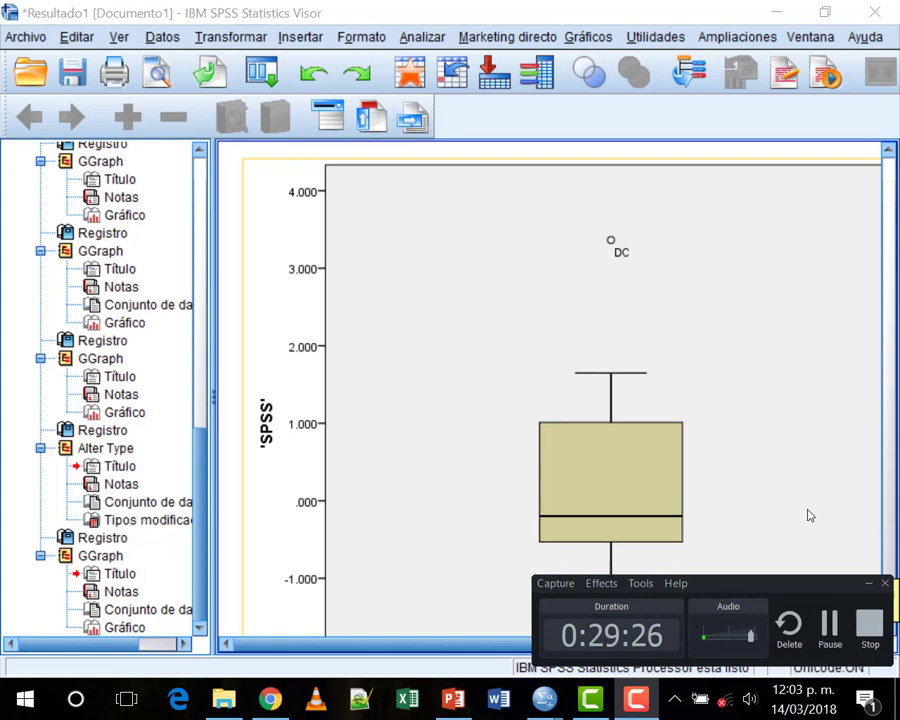
click(538, 345)
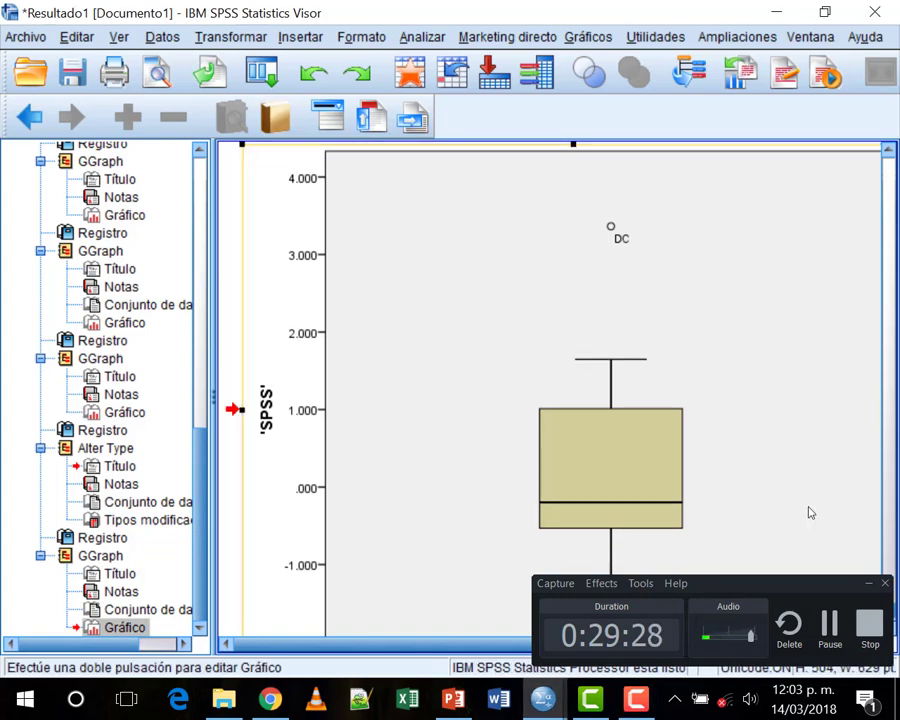
click(868, 590)
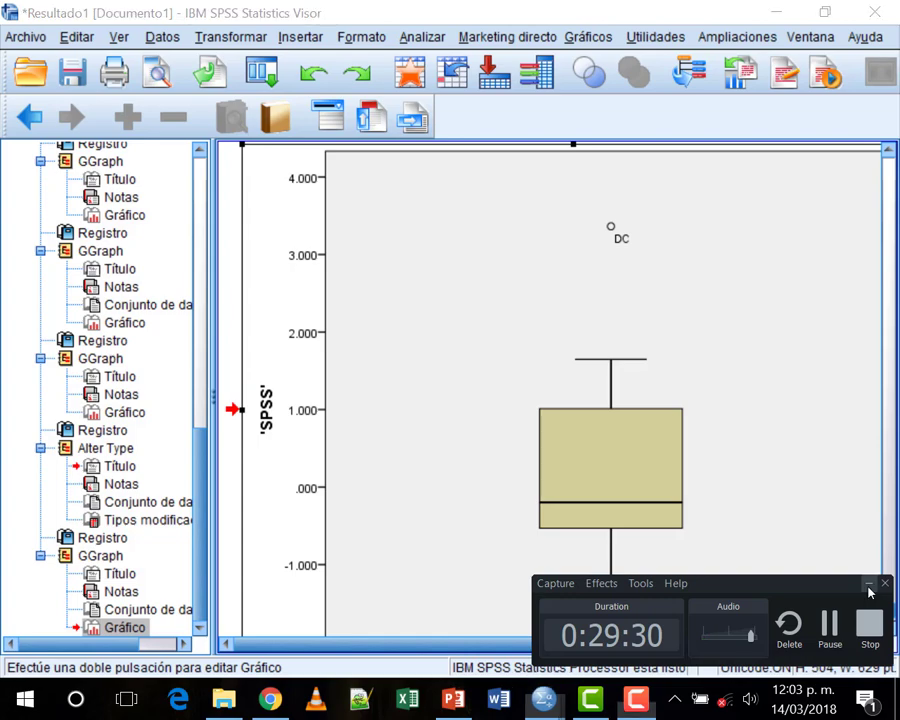
click(868, 588)
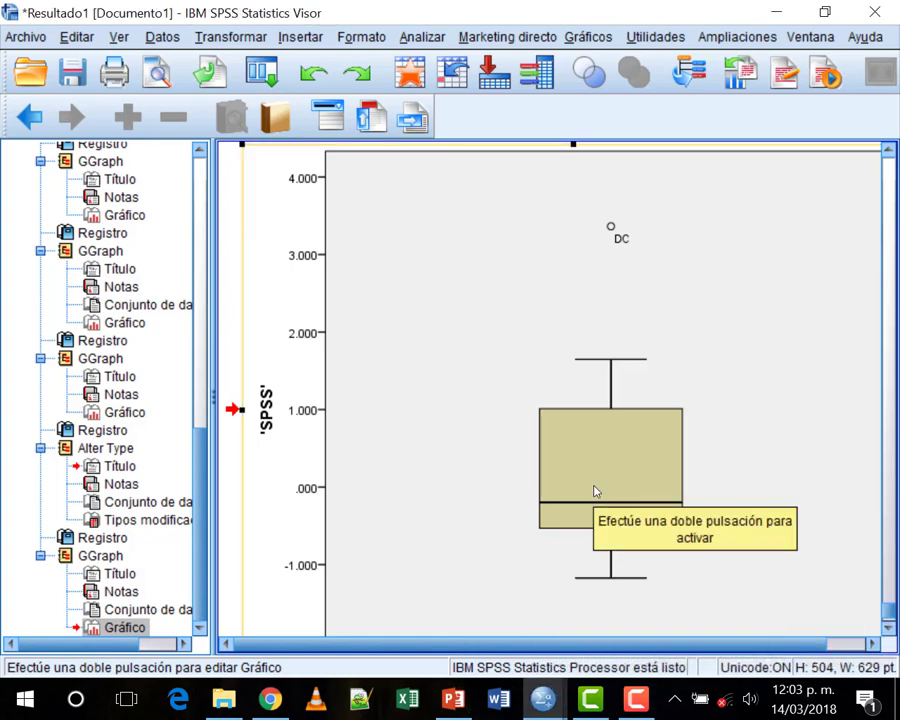
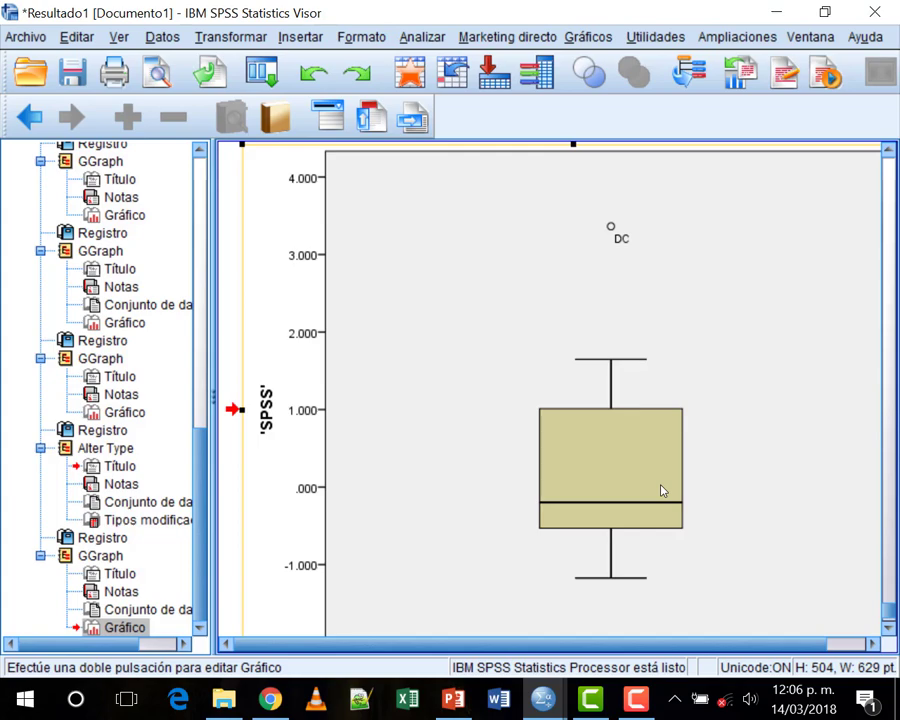
click(543, 700)
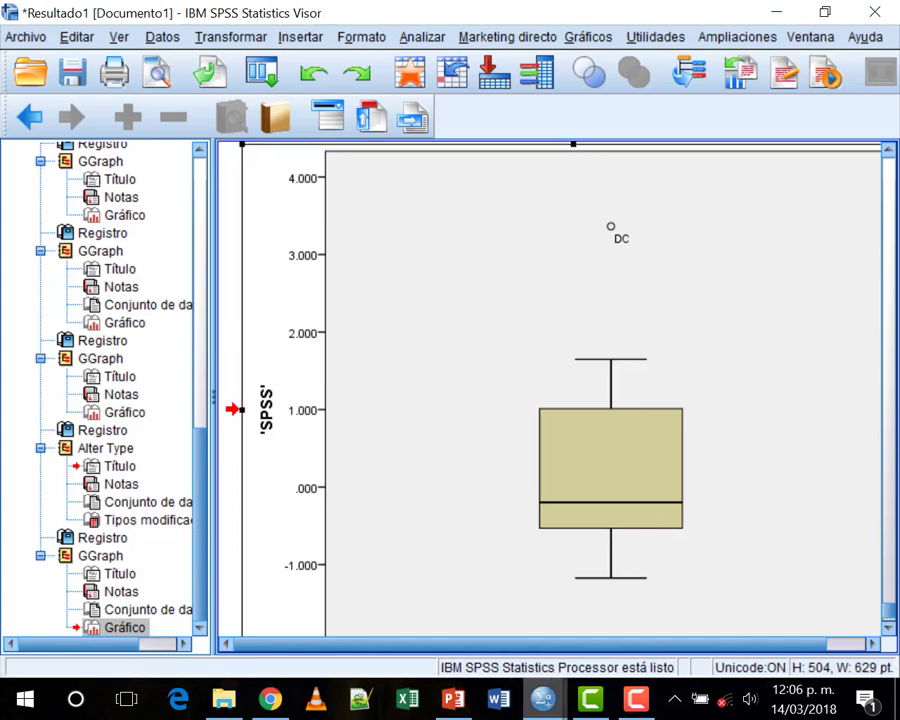
click(636, 699)
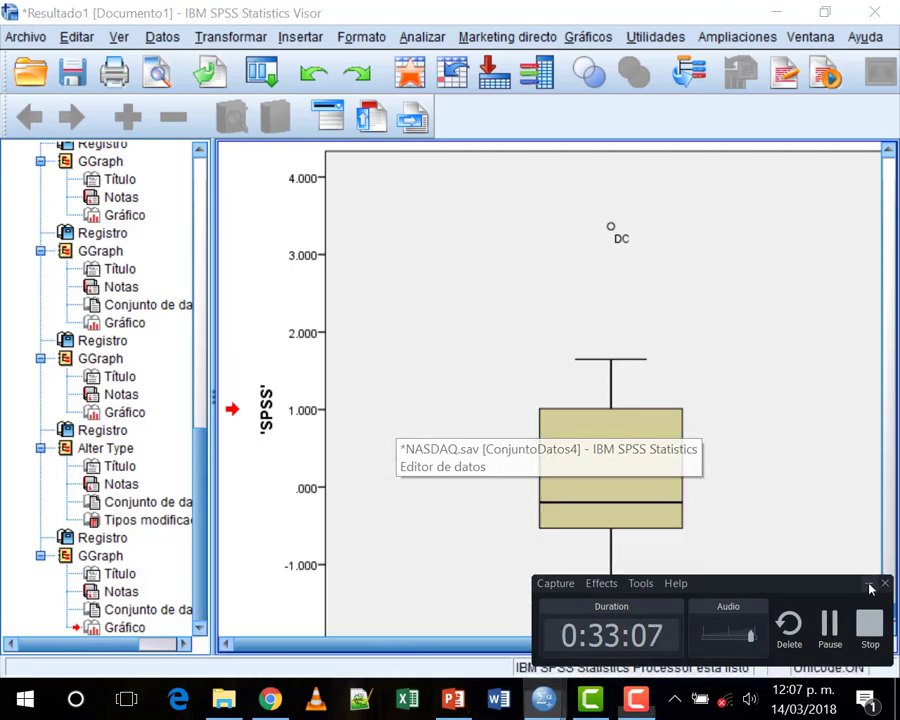
Step: Close the NASDAQ.sav dataset without saving its changes
mouse_move(545, 697)
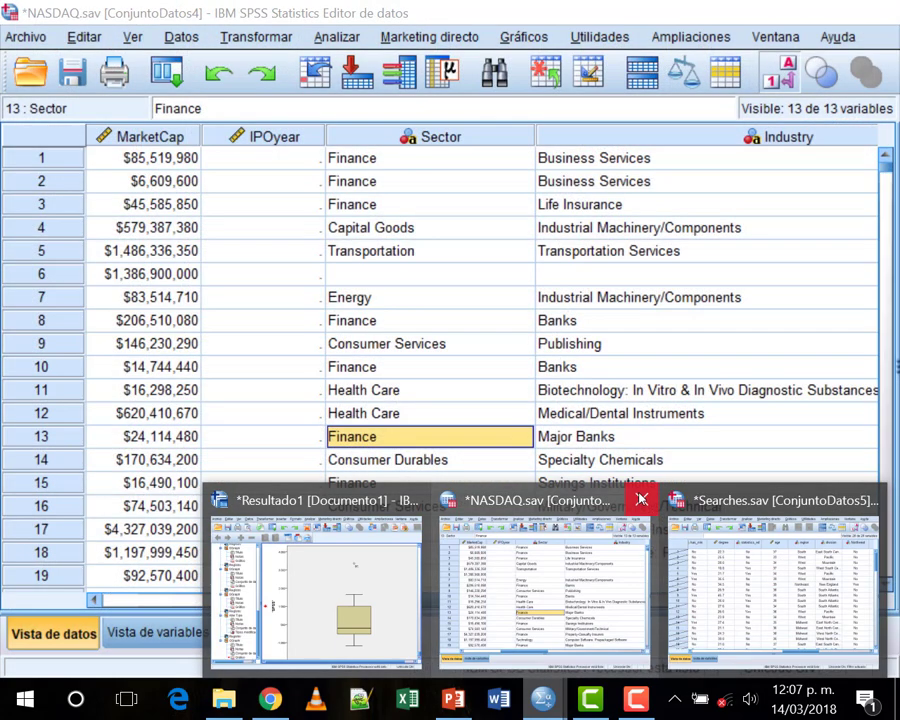
click(641, 499)
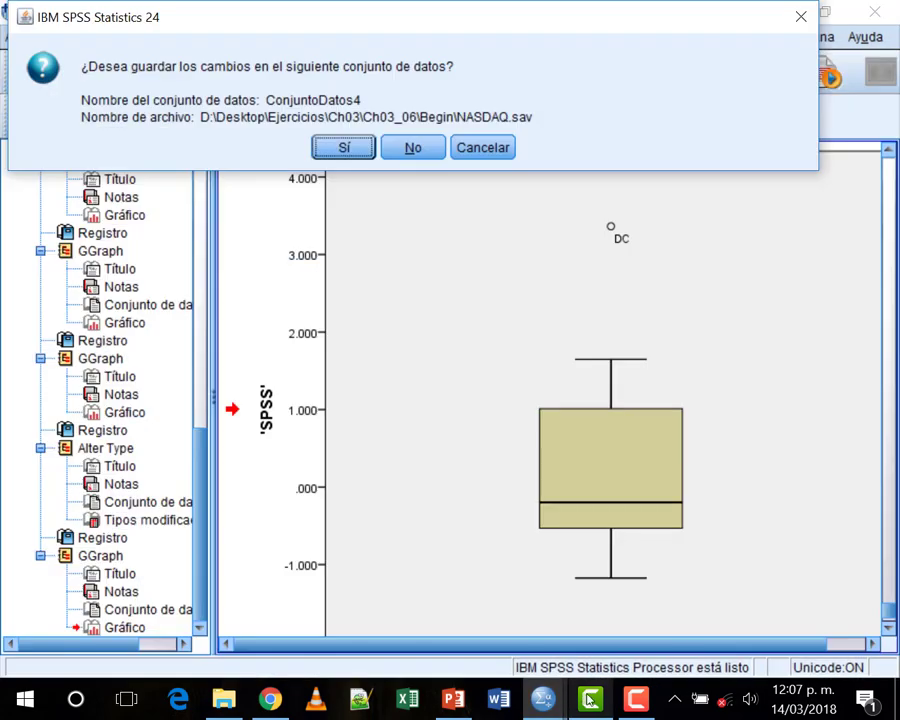
click(407, 146)
Step: Remove the statistics_ed = 1 filter from the Searches dataset by selecting all cases, and return to its data view
mouse_move(543, 697)
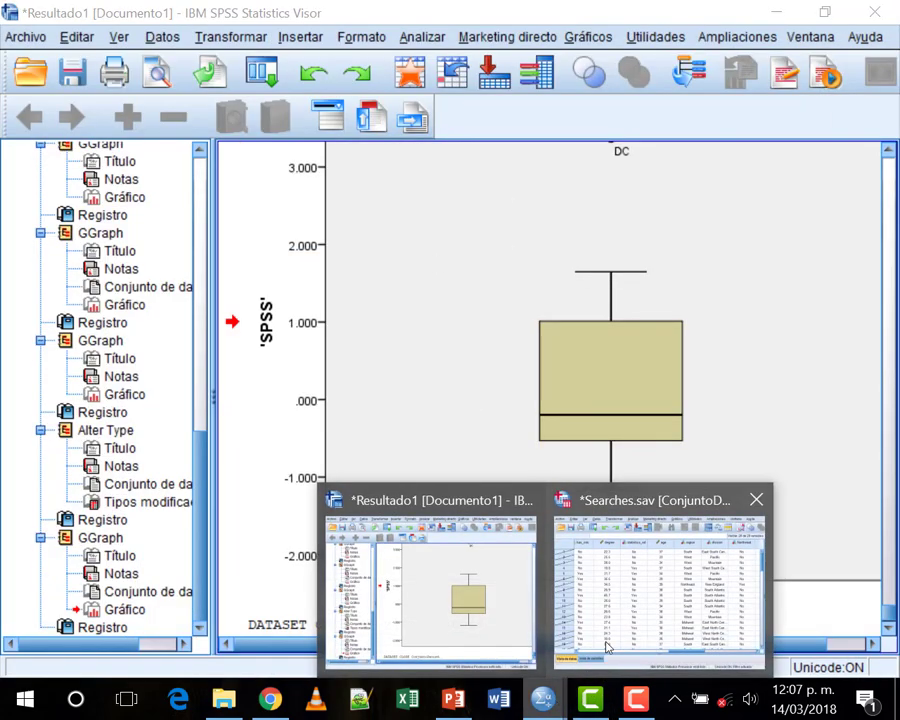
click(645, 590)
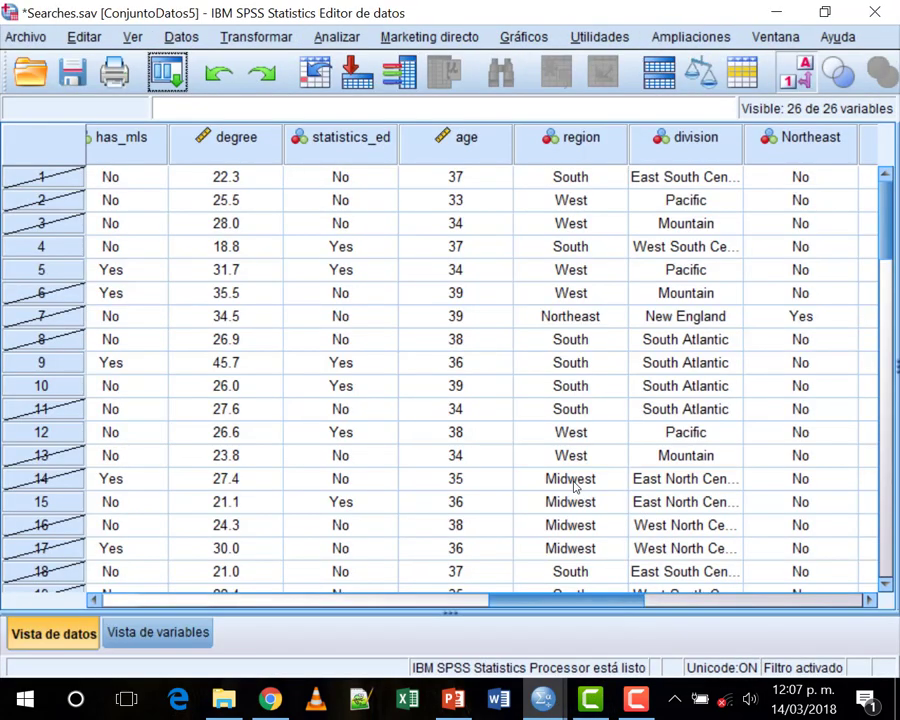
click(182, 38)
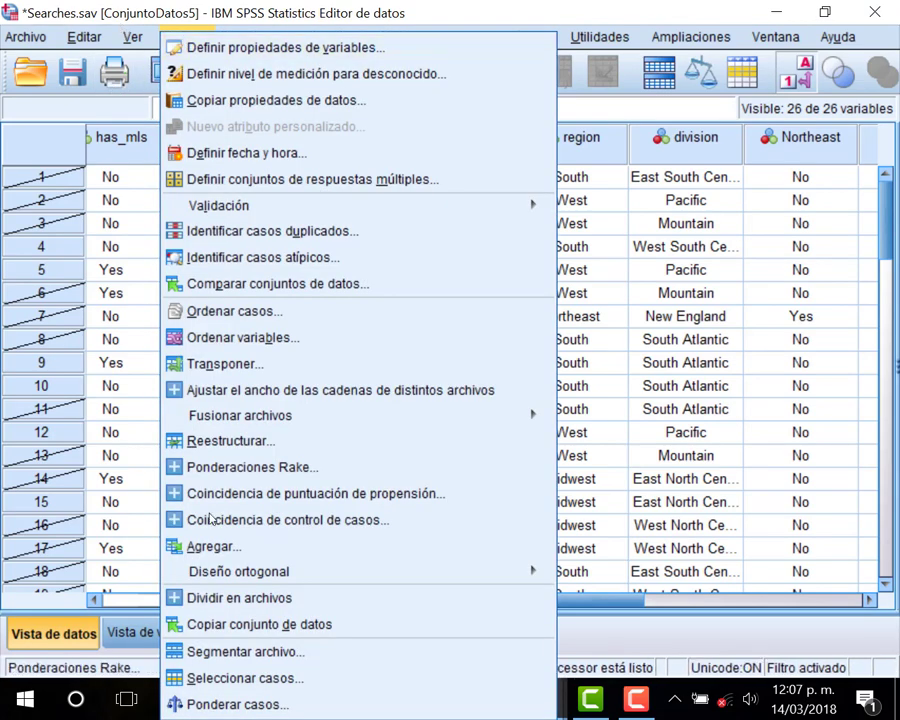
key(Return)
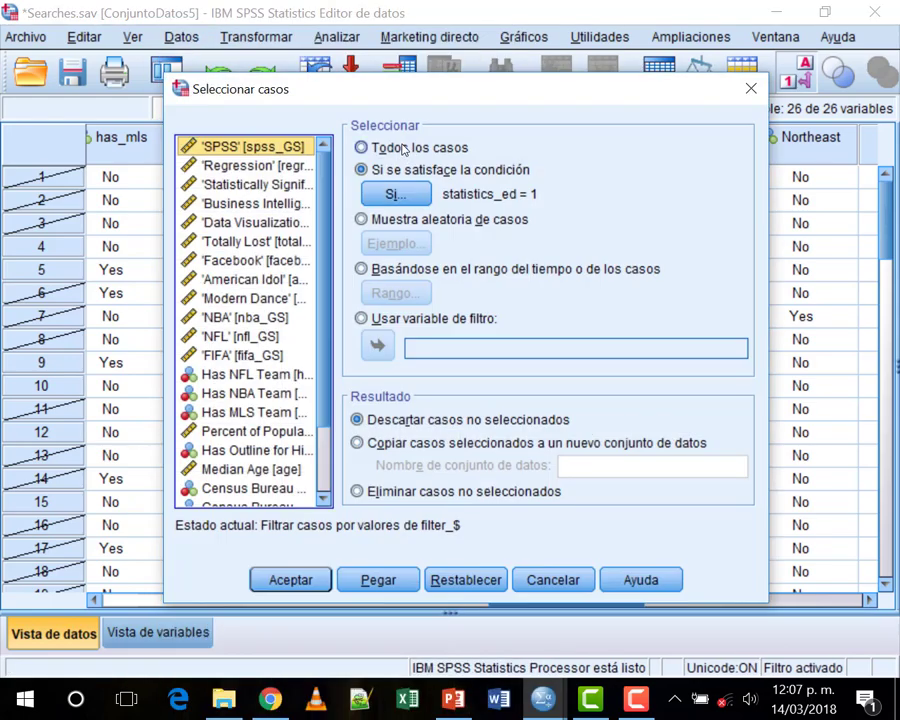
click(404, 149)
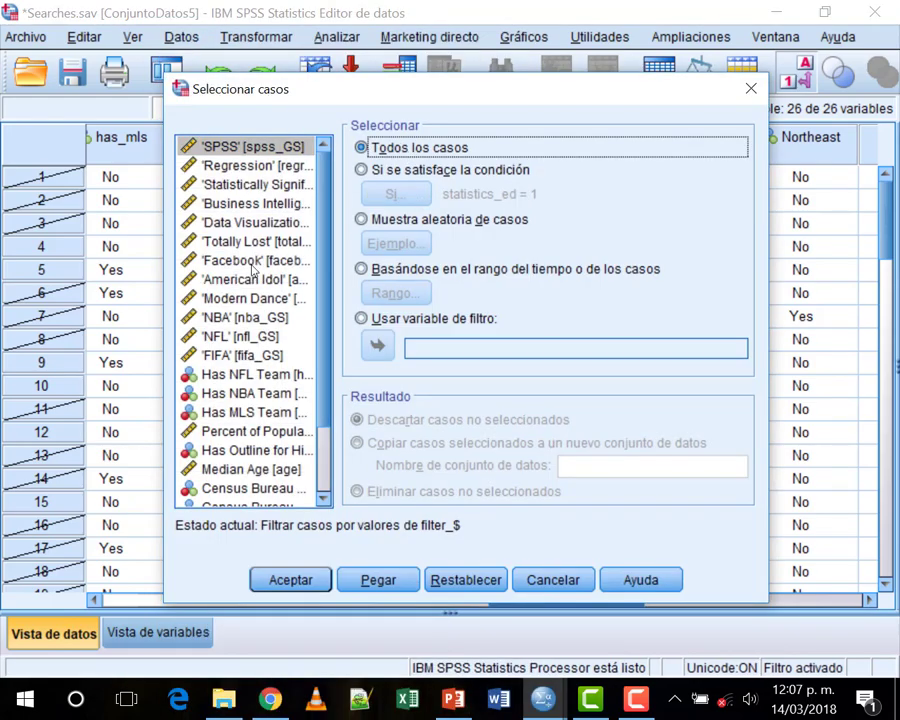
key(Return)
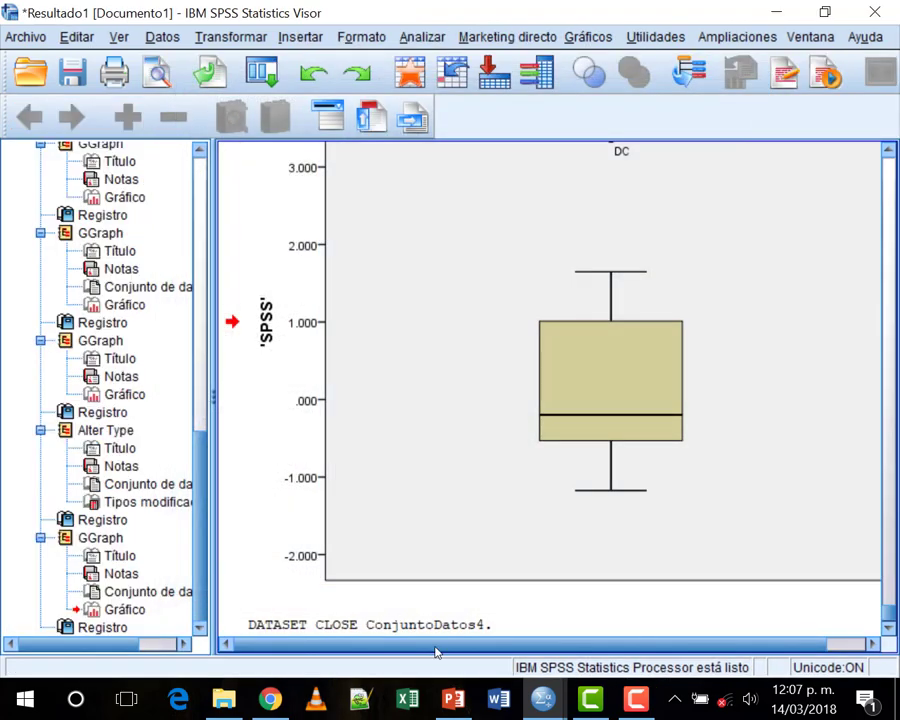
mouse_move(543, 699)
click(626, 608)
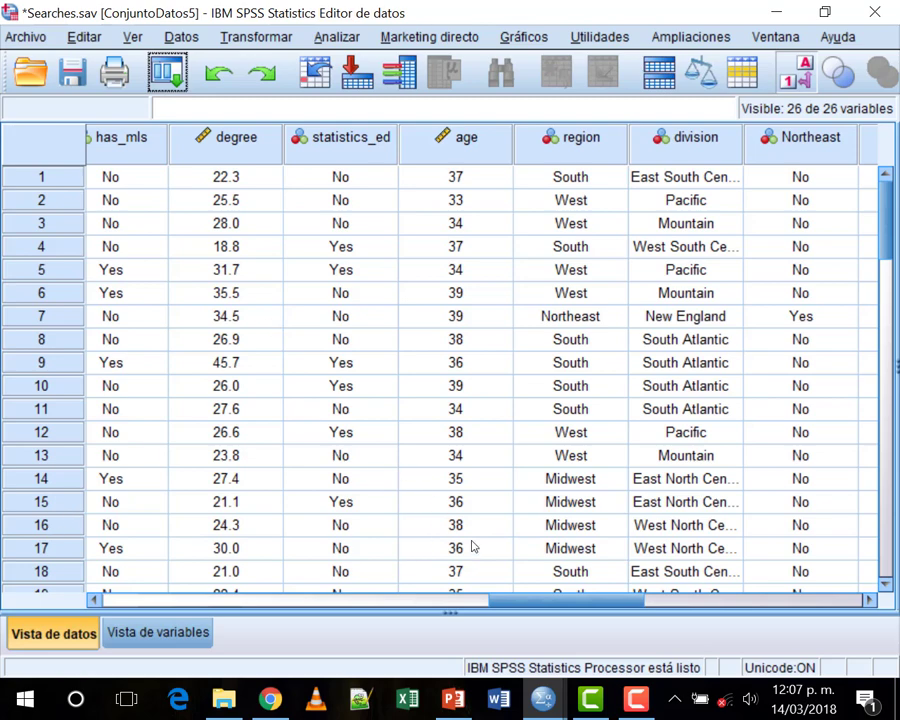
Step: Select the region column in the Searches data and display numeric codes instead of value labels
drag(496, 600, 561, 610)
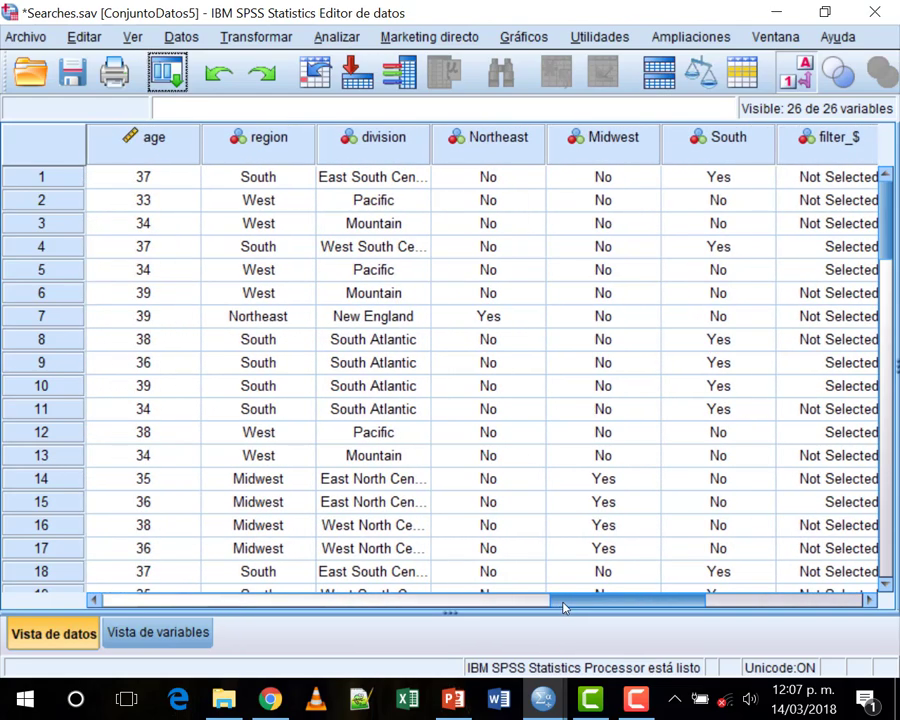
click(797, 62)
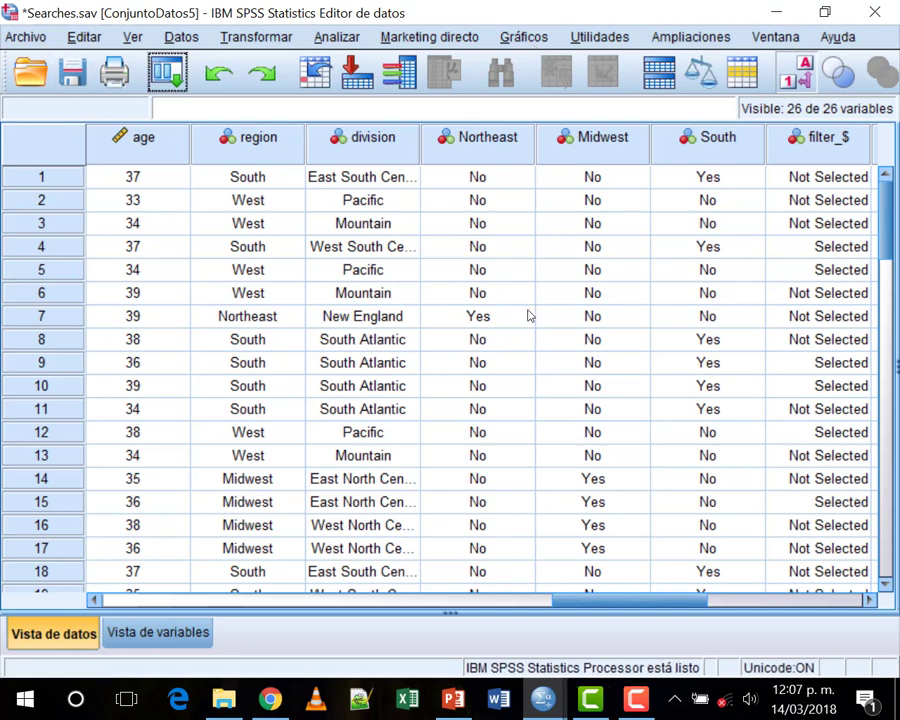
drag(578, 604, 596, 595)
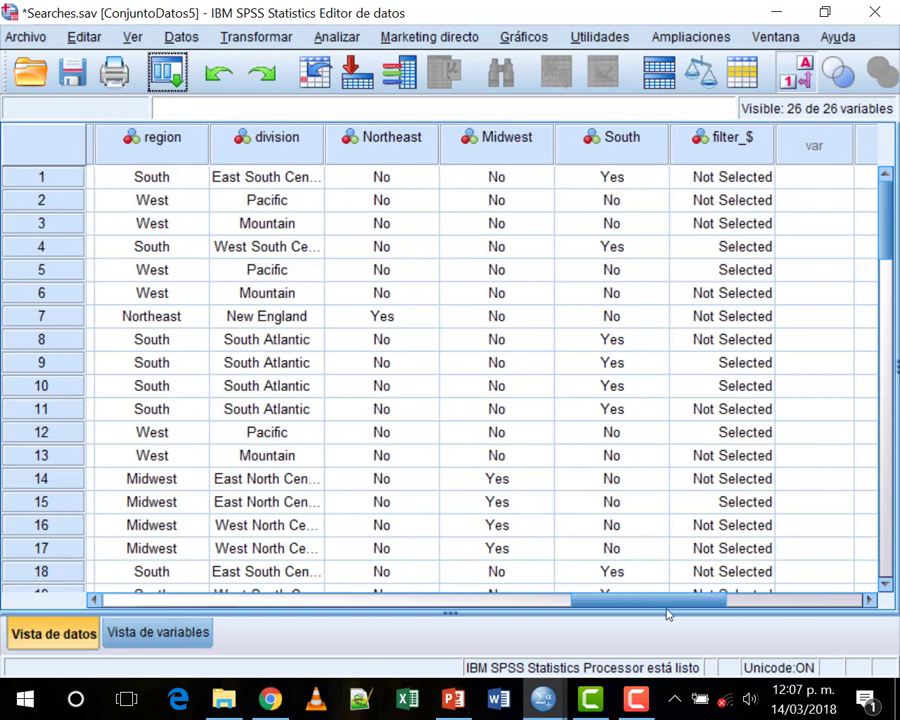
drag(668, 603, 628, 604)
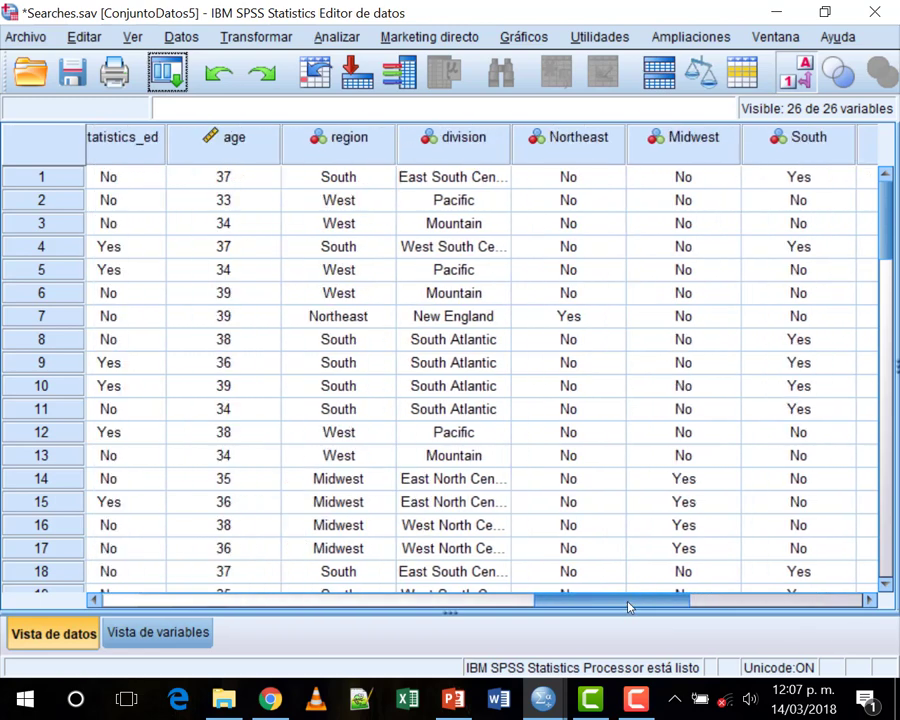
click(295, 140)
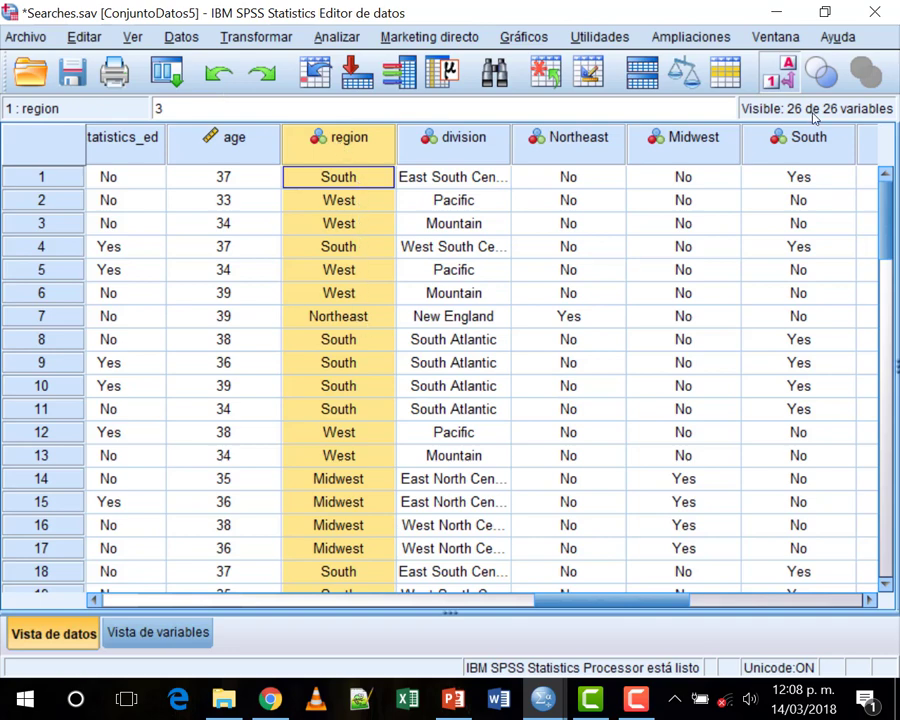
click(786, 70)
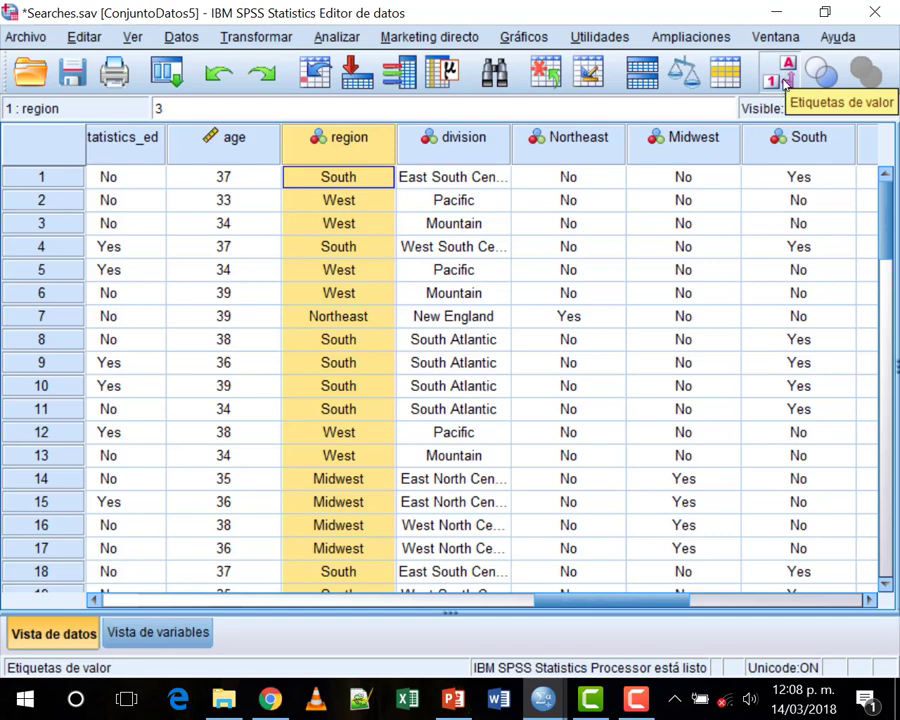
mouse_move(362, 137)
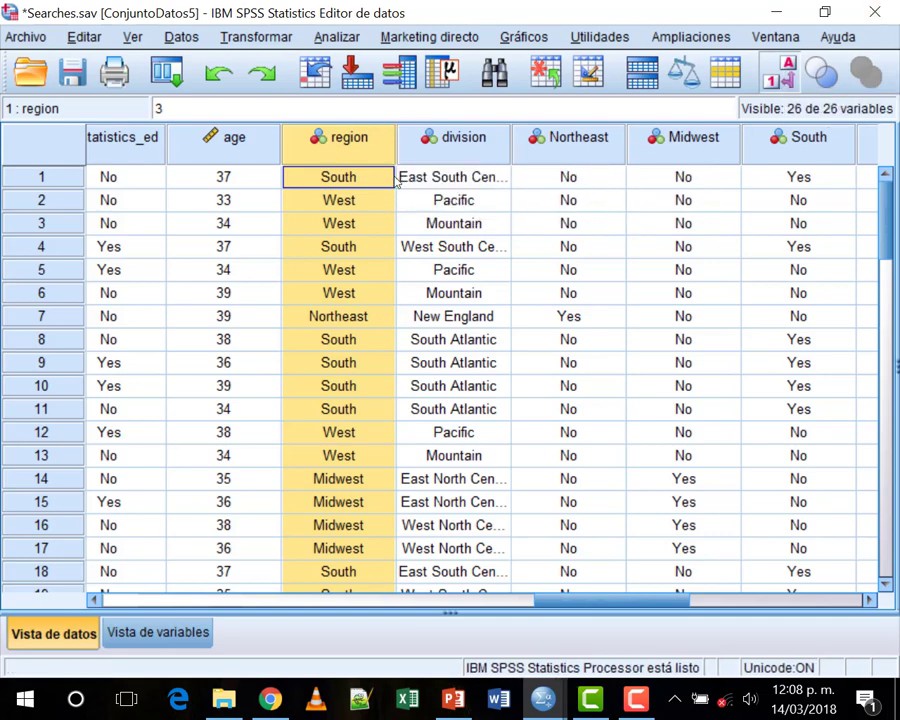
click(780, 72)
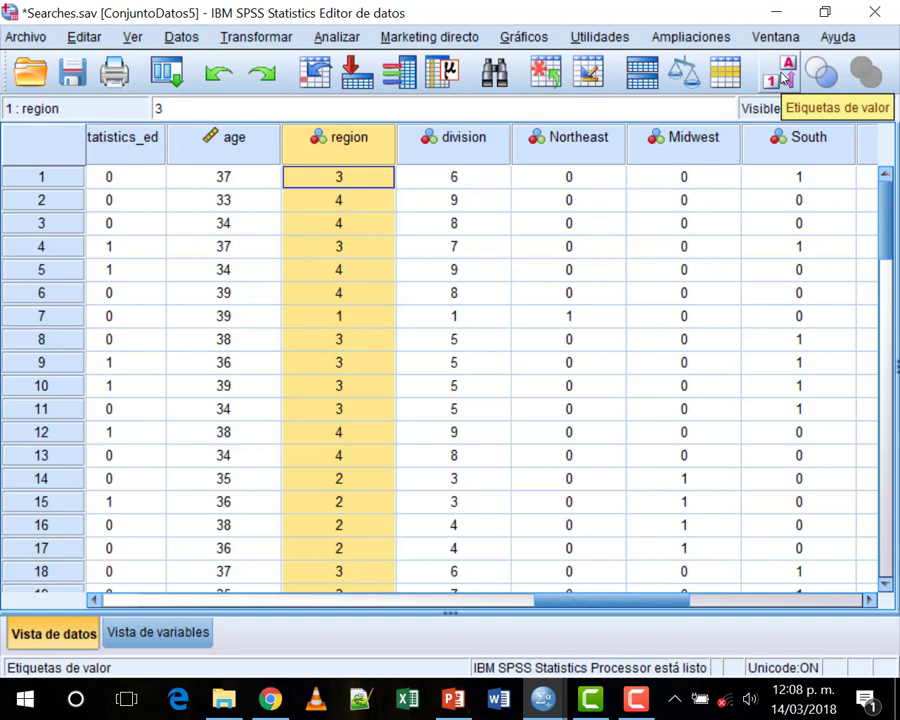
Step: Go to the definition of the region variable and select its value labels cell
mouse_move(333, 143)
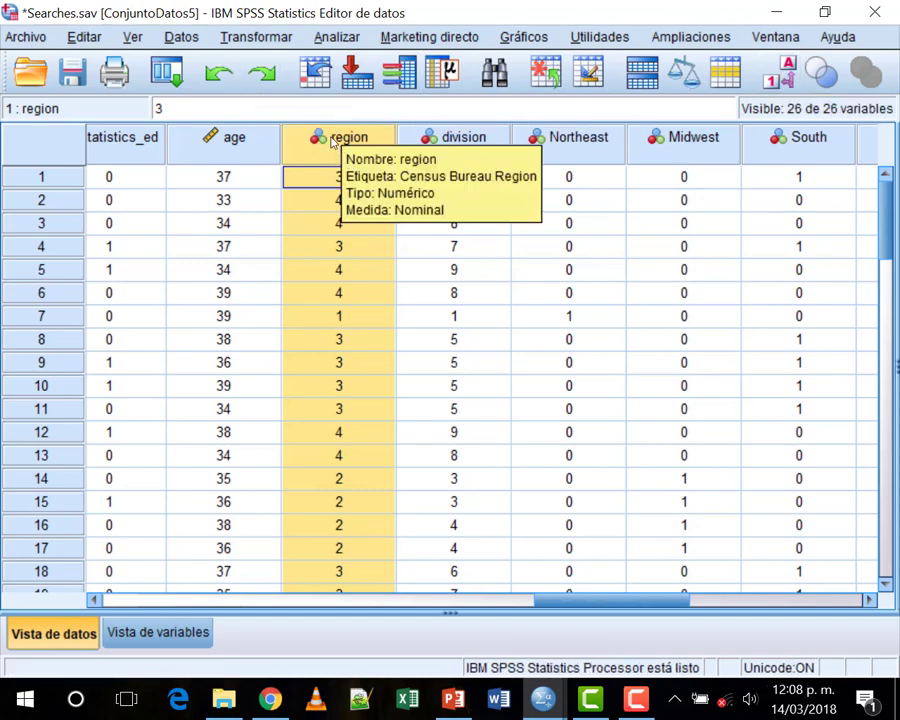
double_click(333, 143)
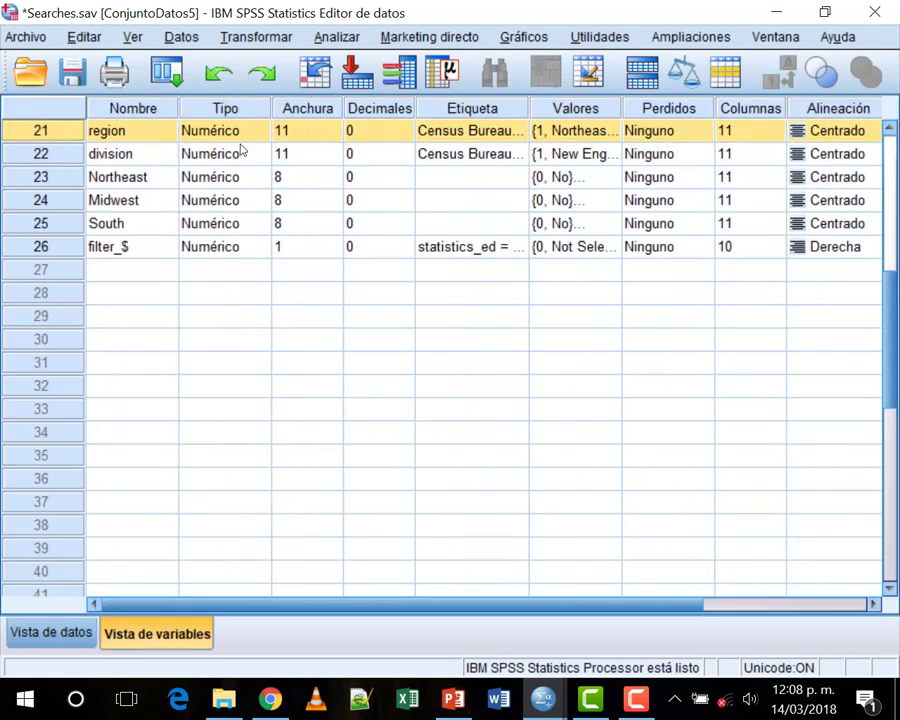
click(590, 131)
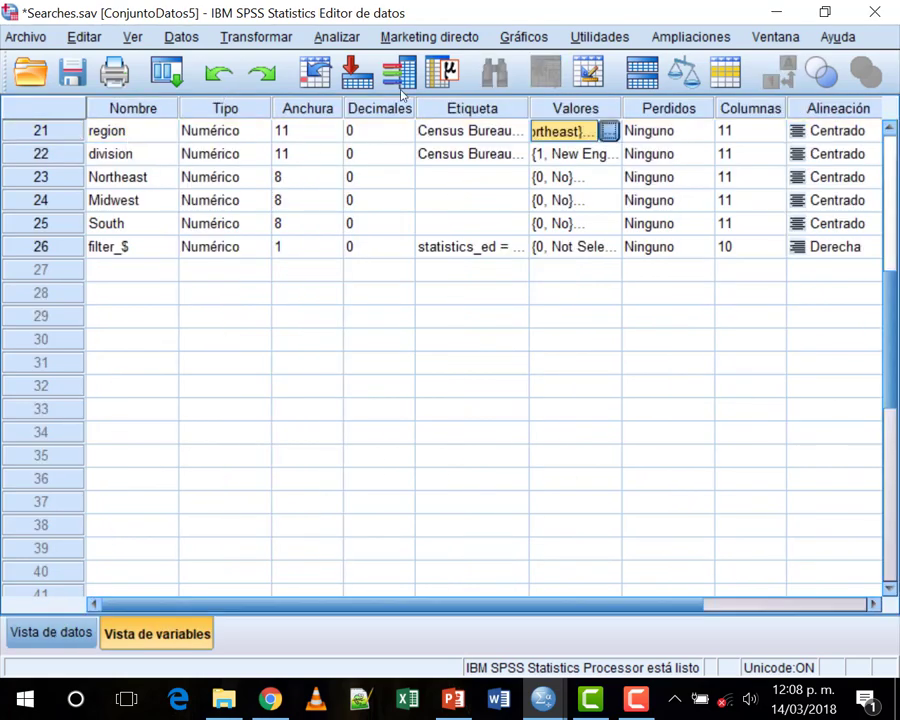
Step: Examine the value labels defined for the region variable
click(609, 130)
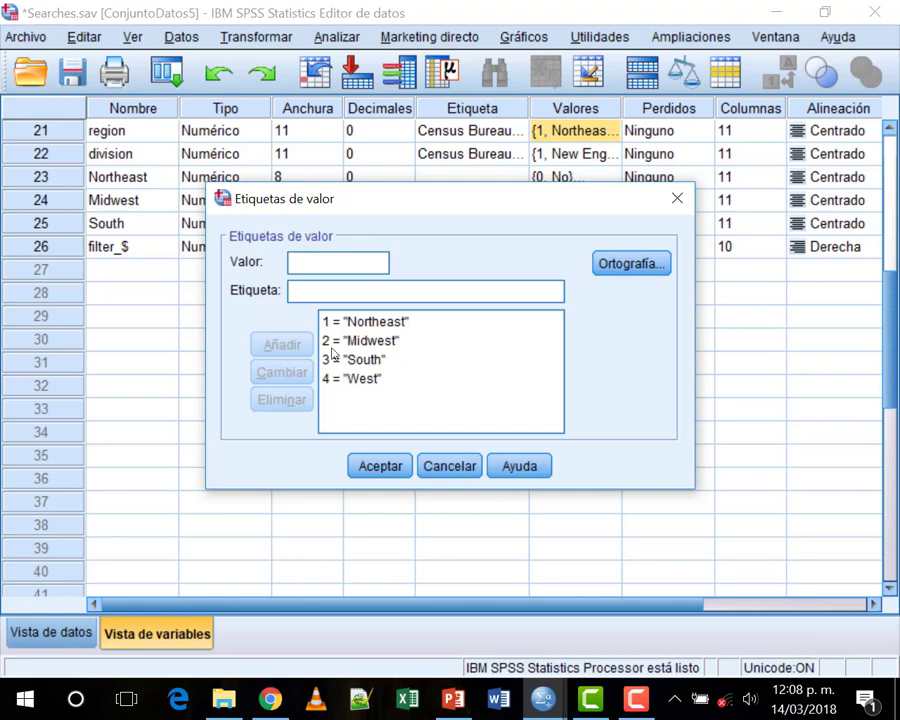
click(394, 347)
click(466, 466)
Step: Show the region variable's data in the data view with value labels instead of numeric codes
click(42, 130)
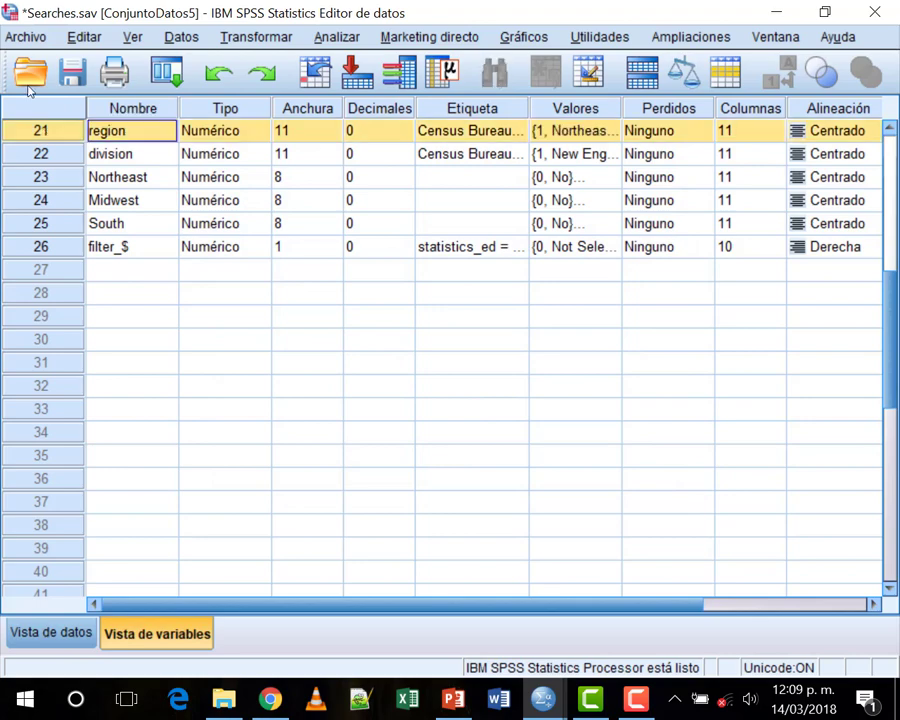
click(50, 632)
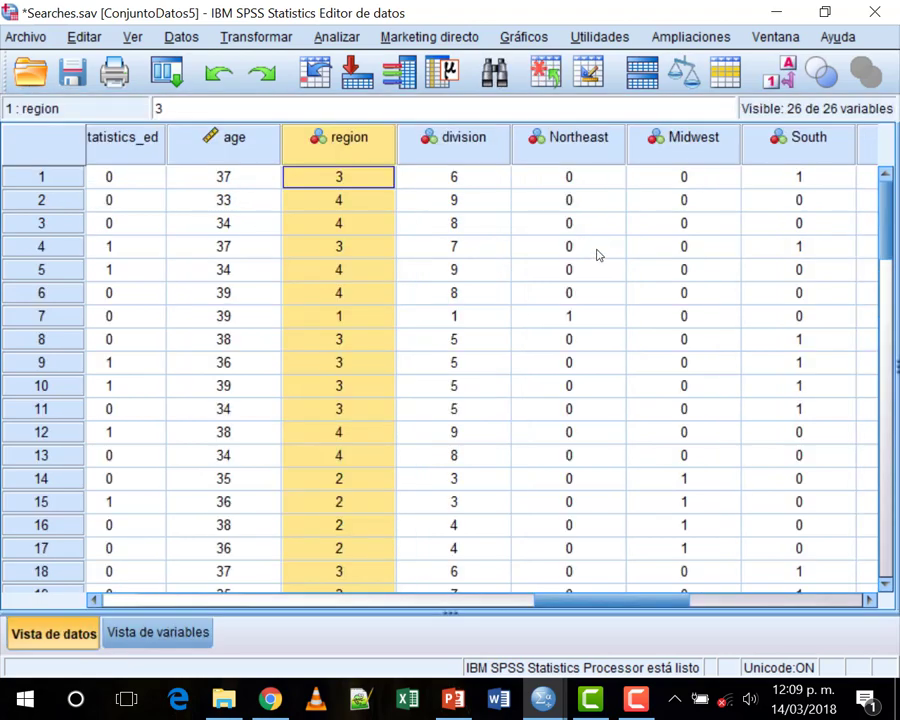
key(alt+v)
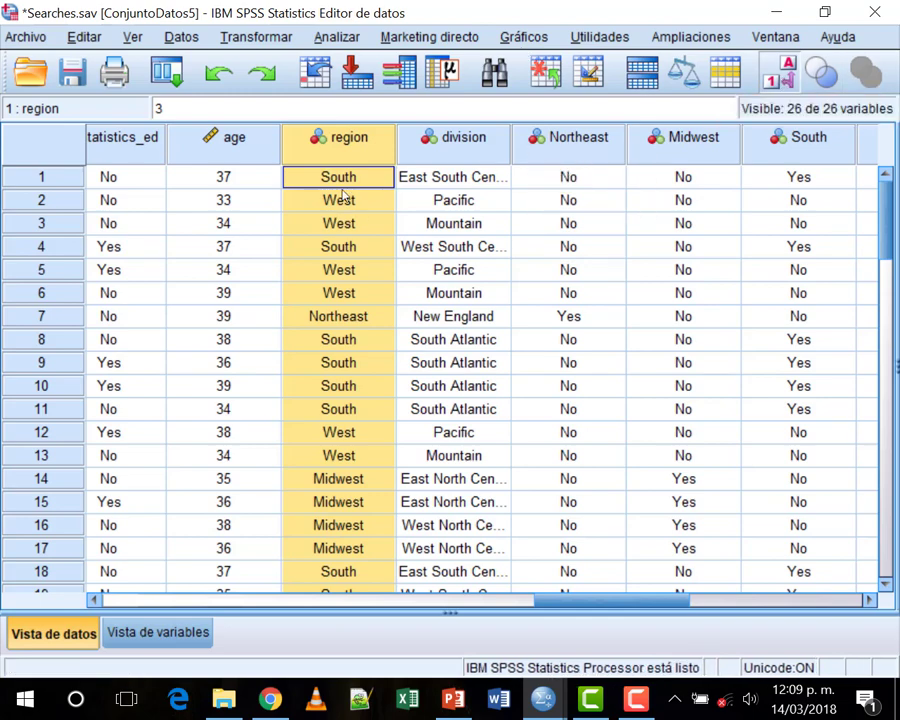
Step: Review the region variable's value labels again and return to the data view at the division cell of case 4
double_click(350, 140)
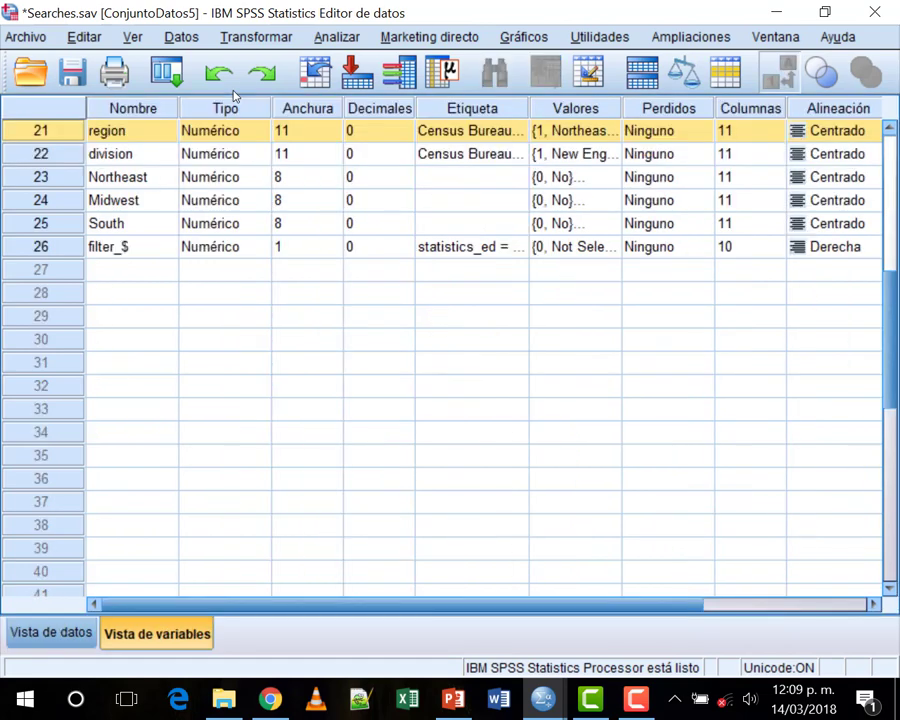
click(576, 130)
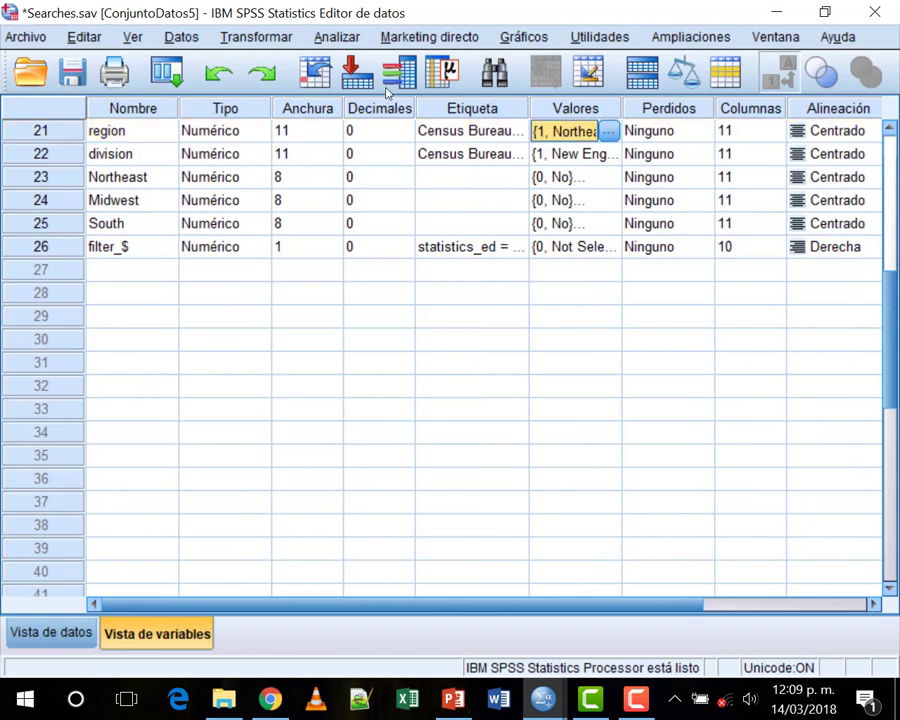
click(608, 133)
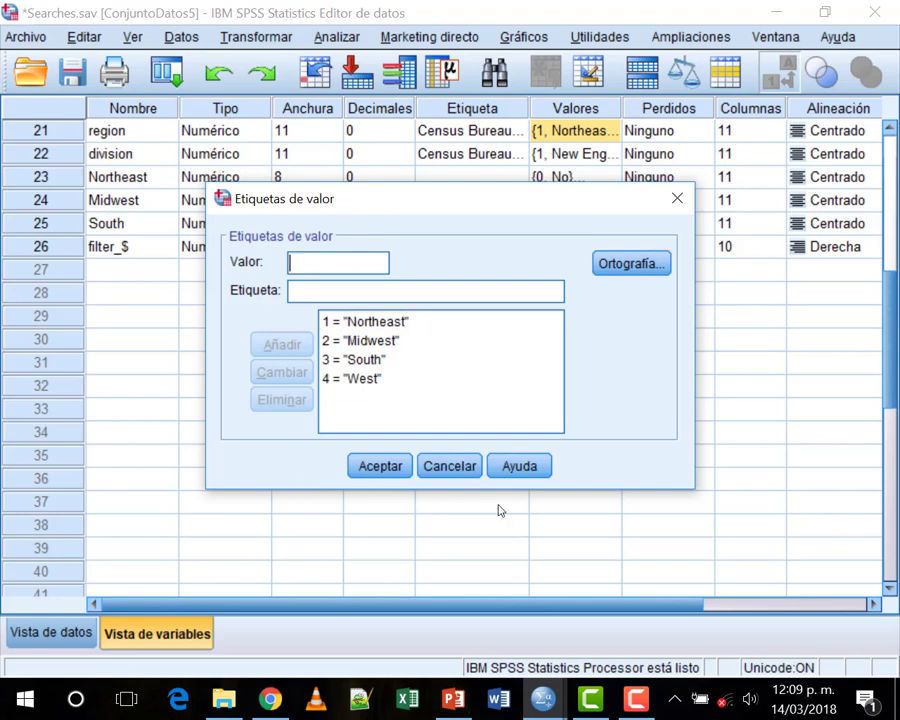
click(445, 472)
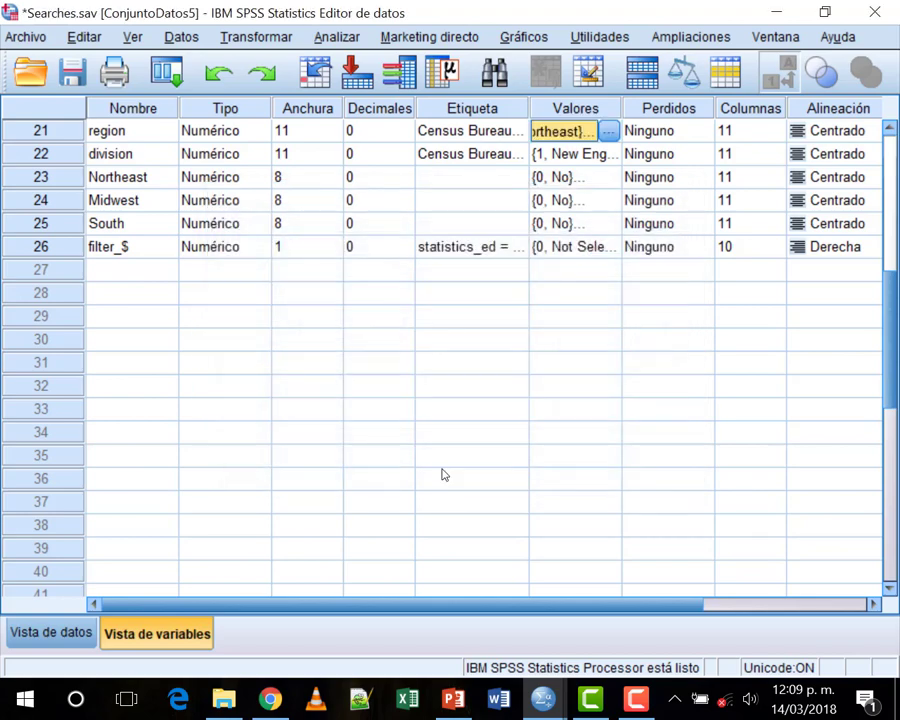
click(500, 388)
click(53, 633)
click(463, 248)
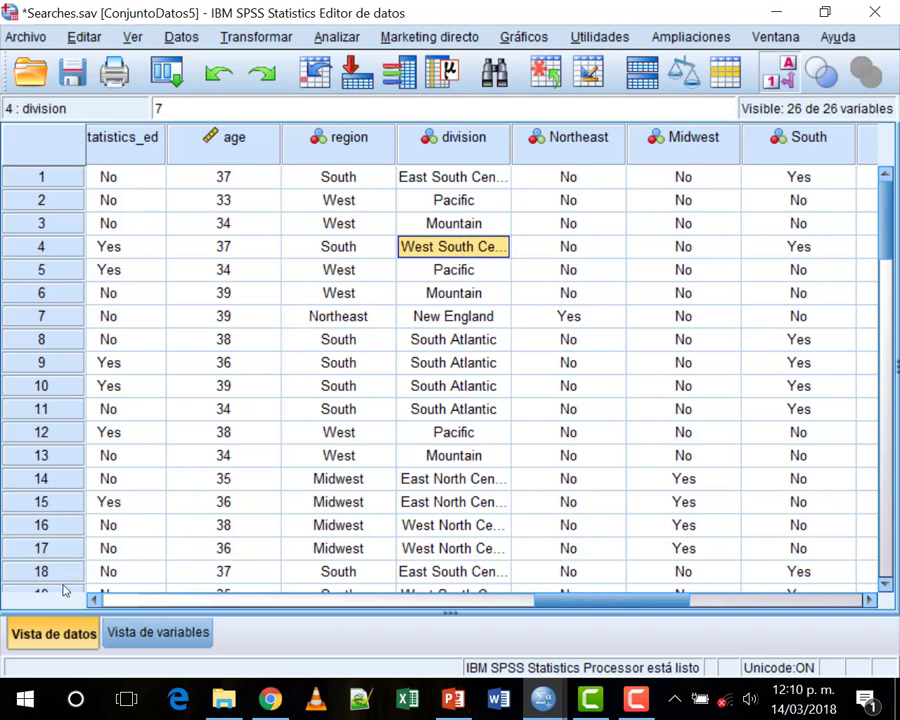
click(647, 706)
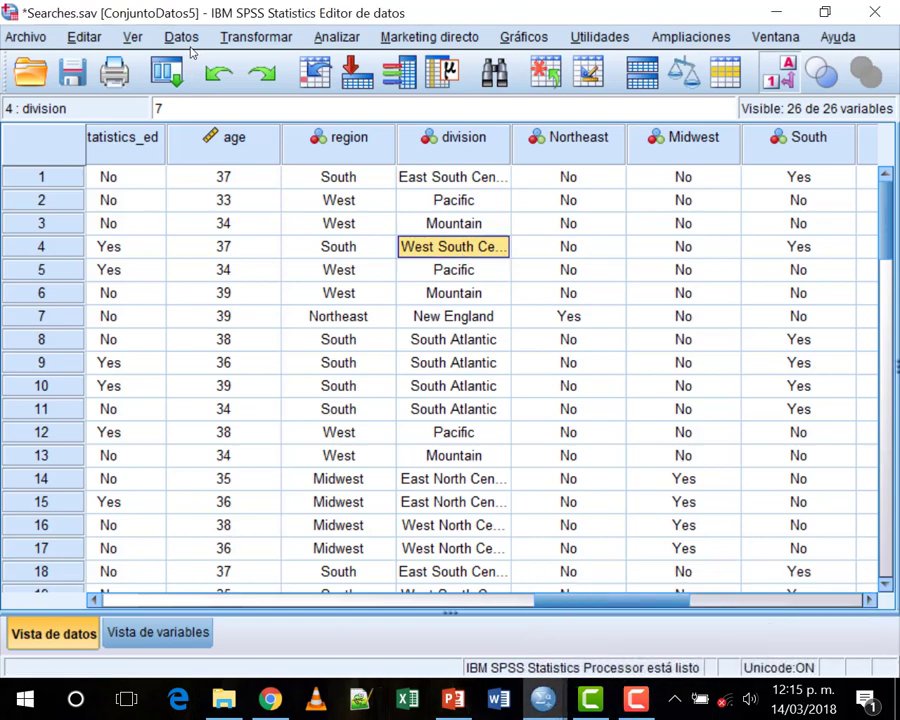
click(183, 38)
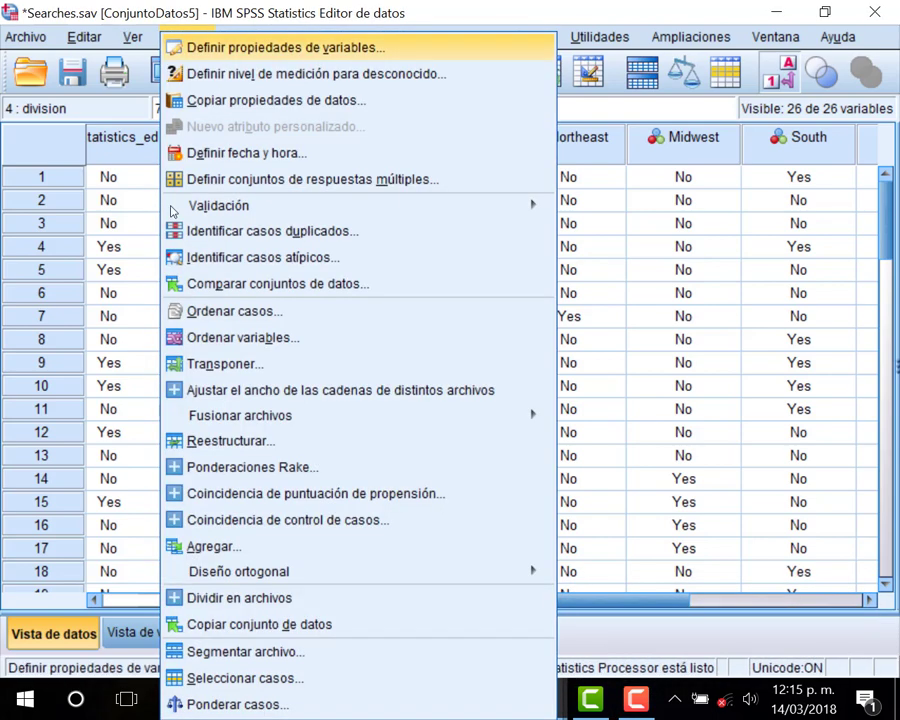
click(241, 676)
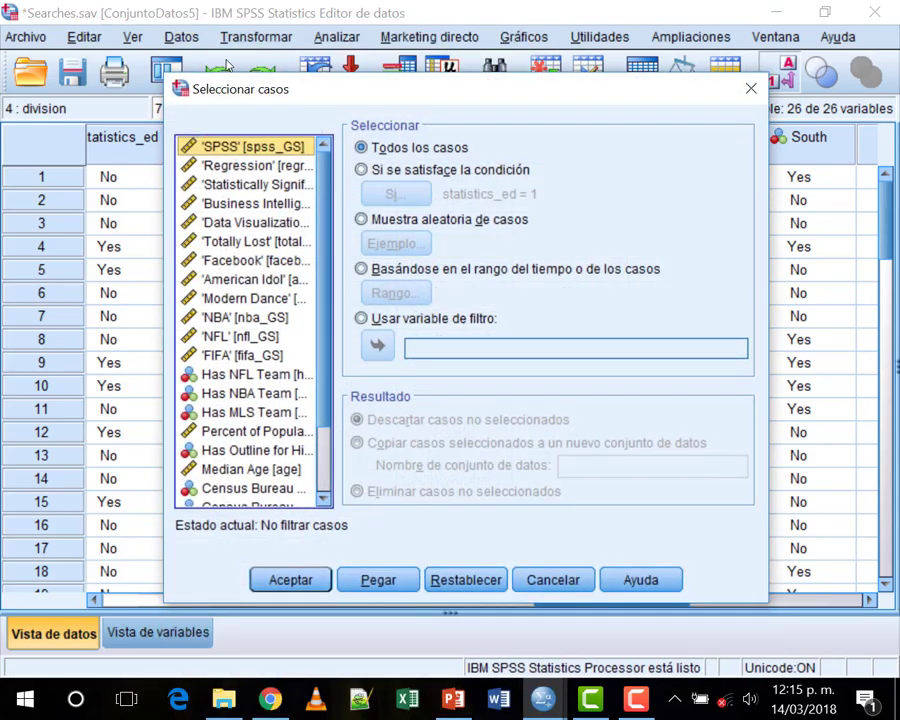
drag(335, 90, 178, 68)
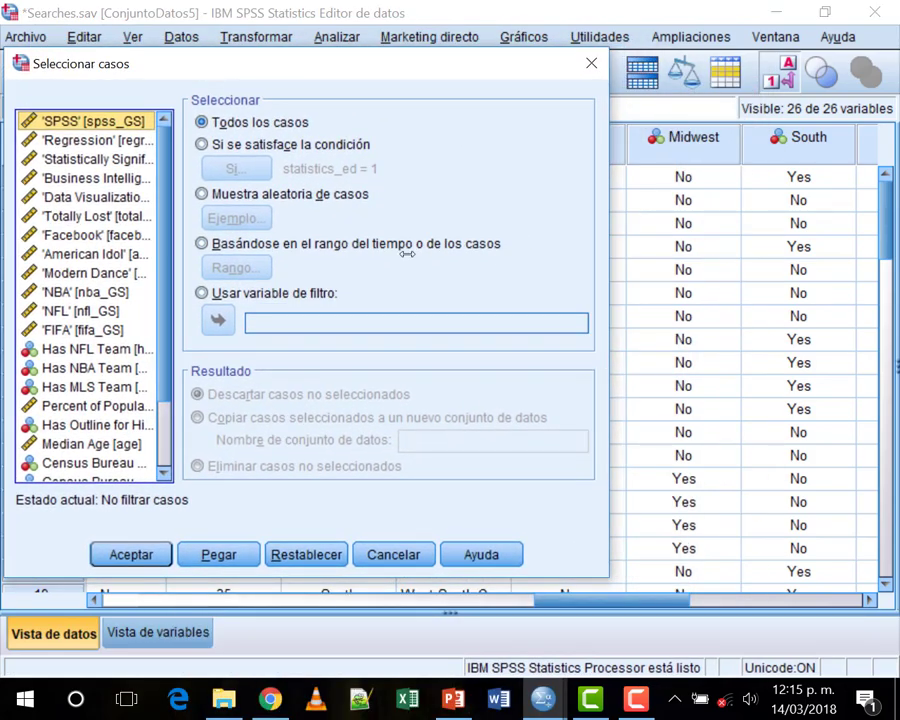
drag(609, 378, 866, 375)
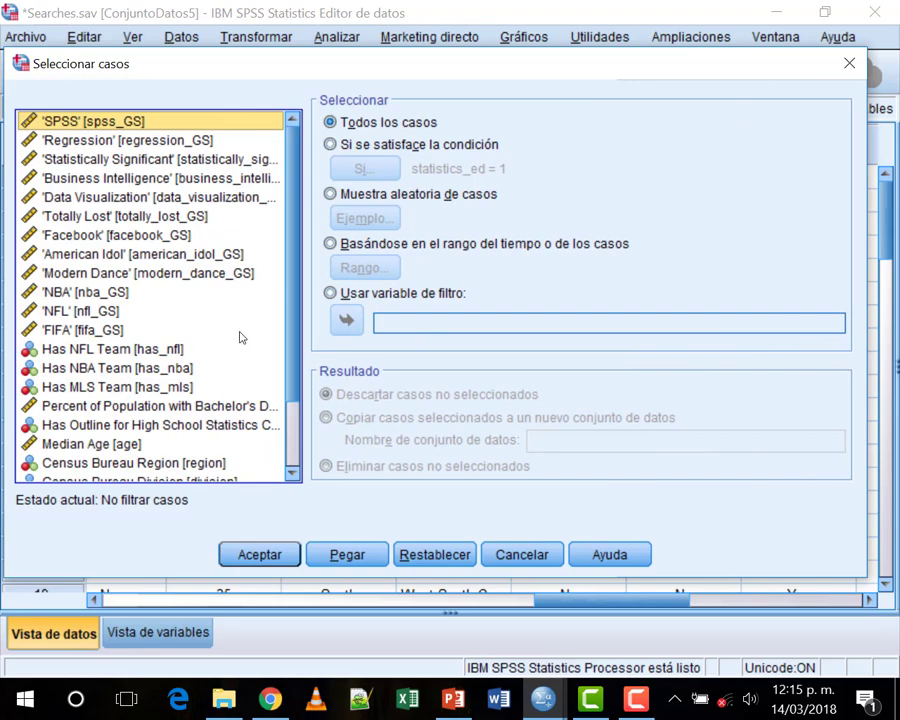
key(Escape)
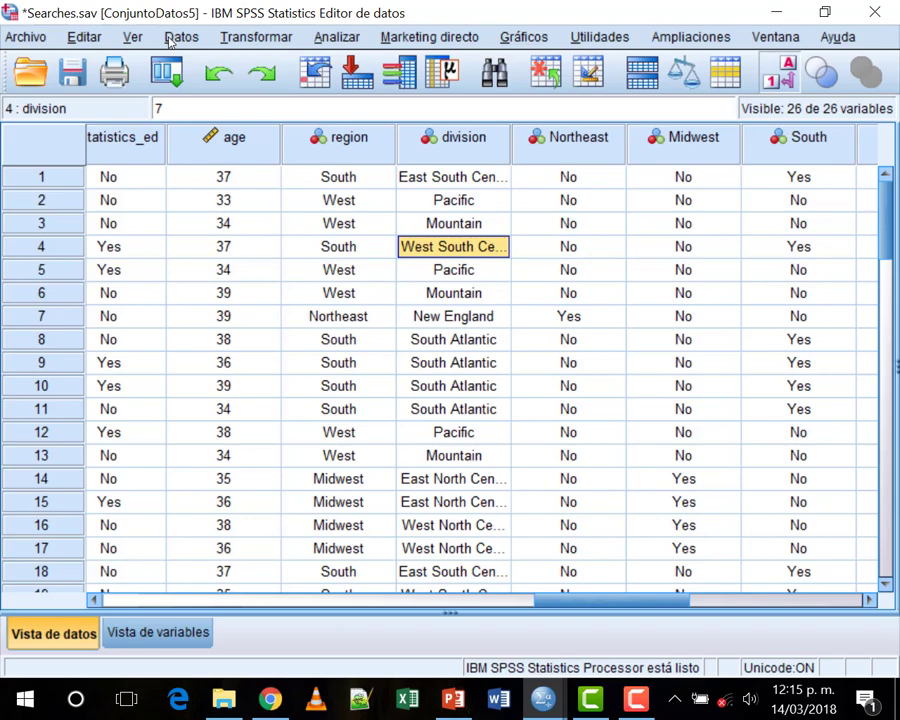
Step: Open Select Cases in a widened dialog and choose to select only cases that satisfy a condition
click(172, 36)
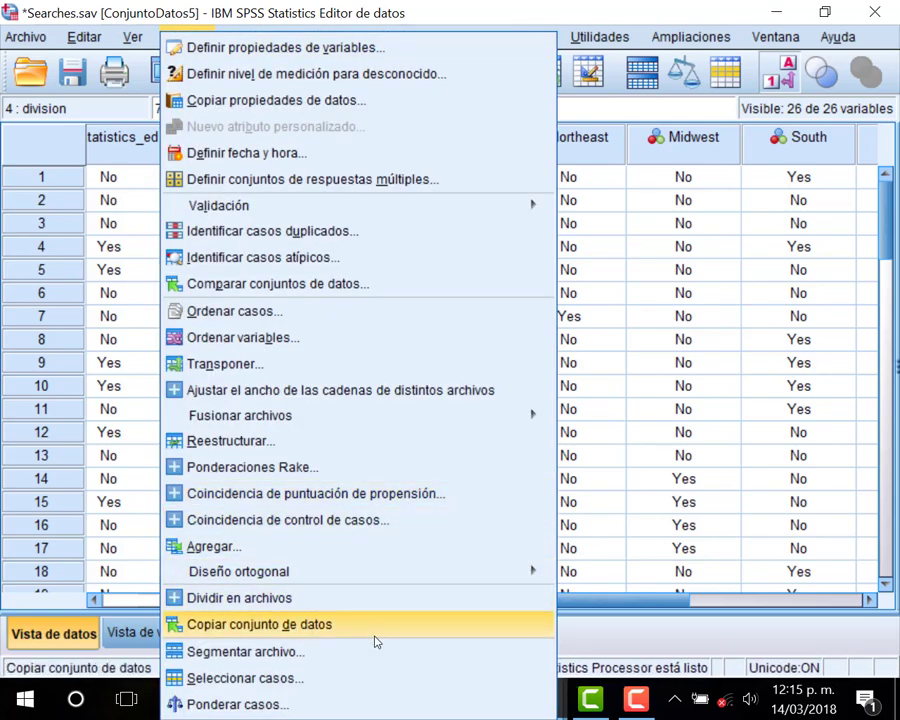
click(380, 680)
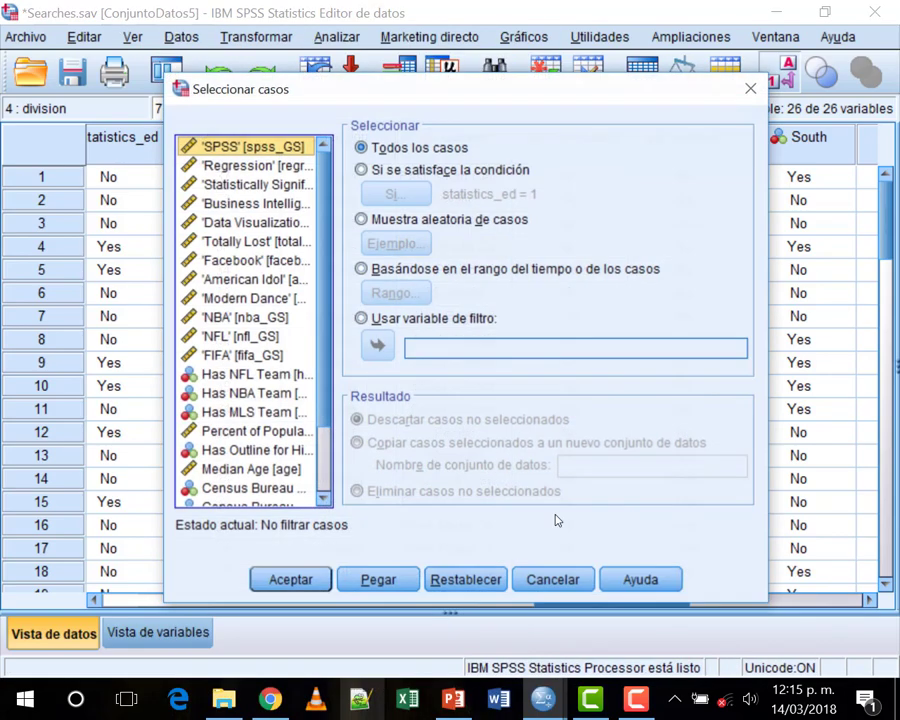
drag(327, 374, 330, 483)
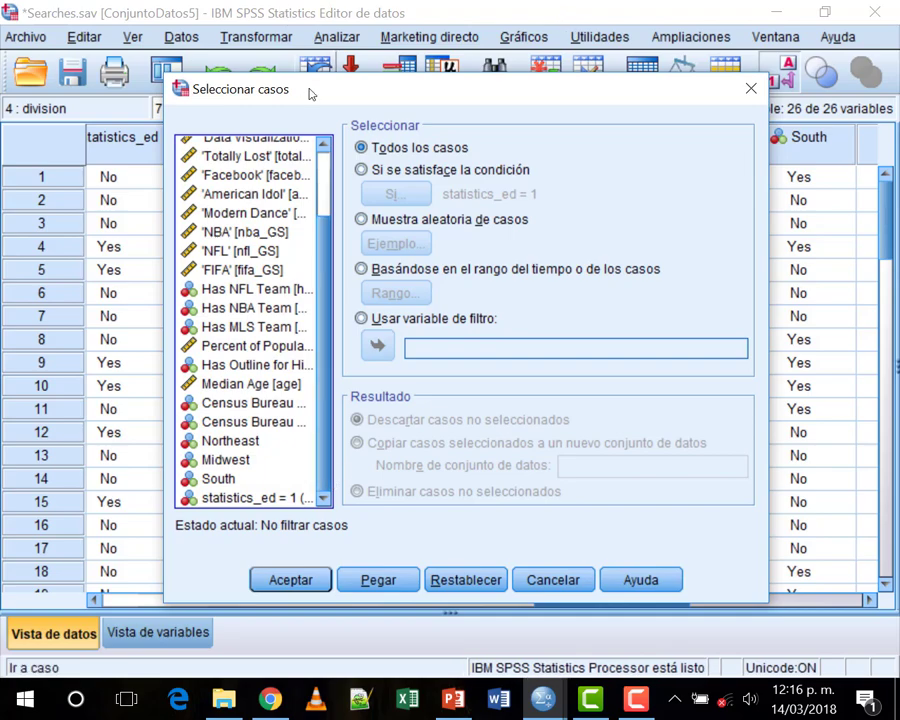
drag(309, 92, 154, 80)
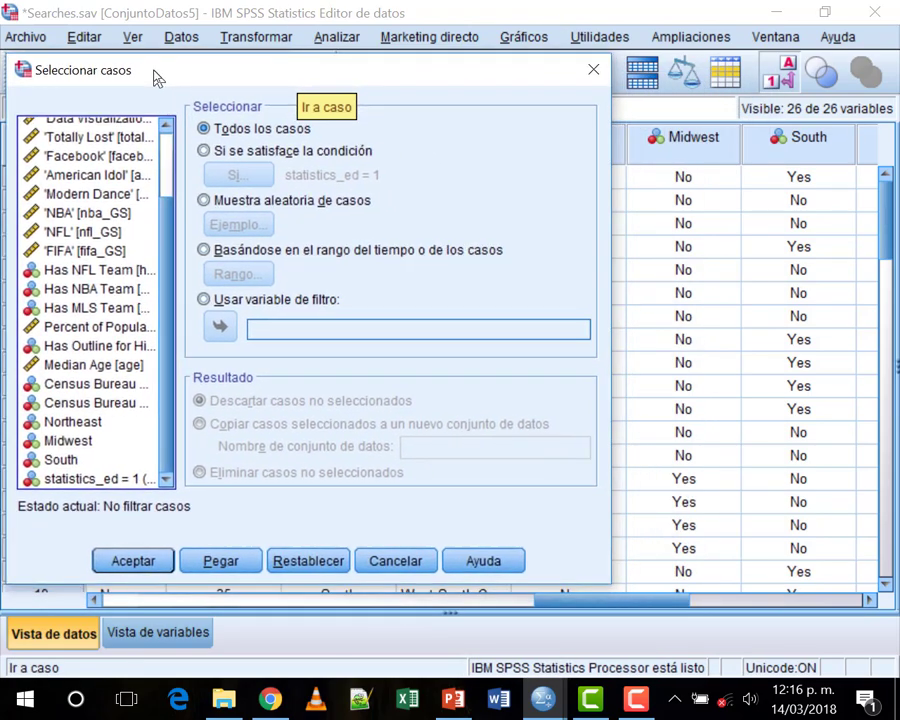
drag(611, 271, 888, 284)
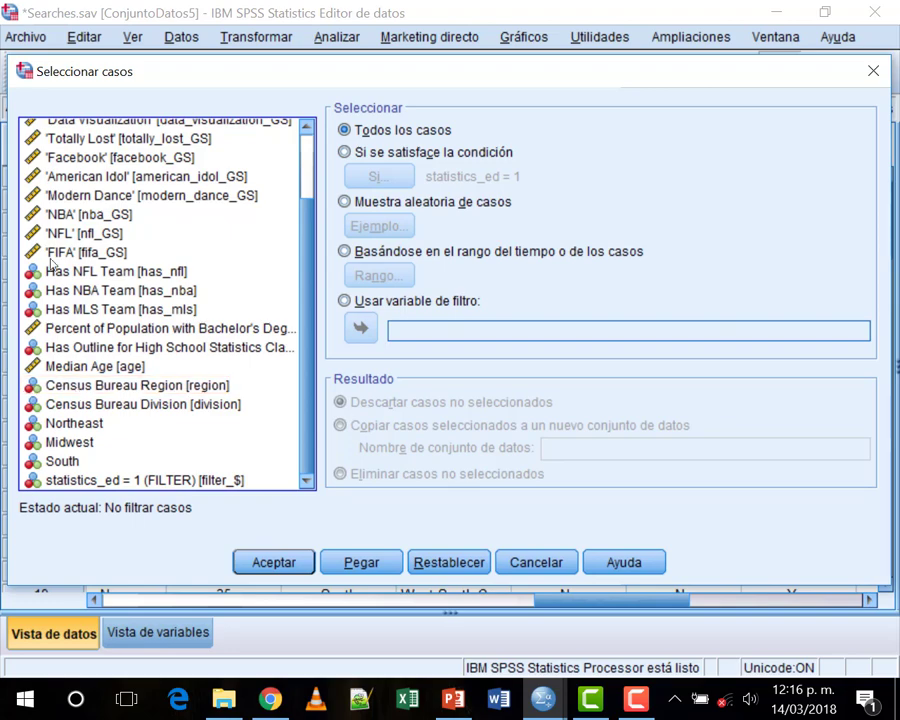
click(76, 390)
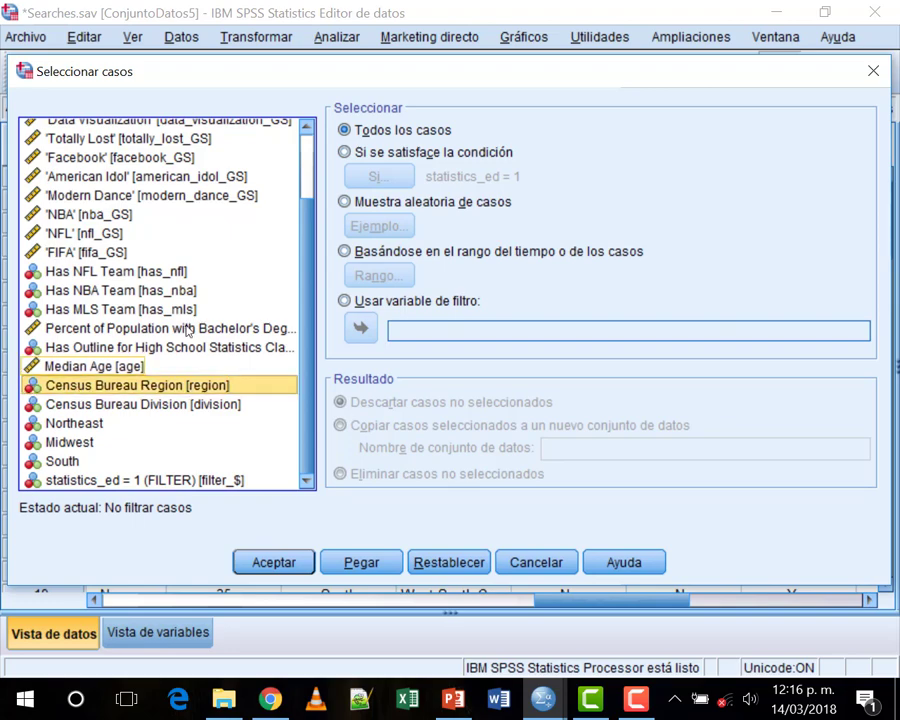
click(432, 154)
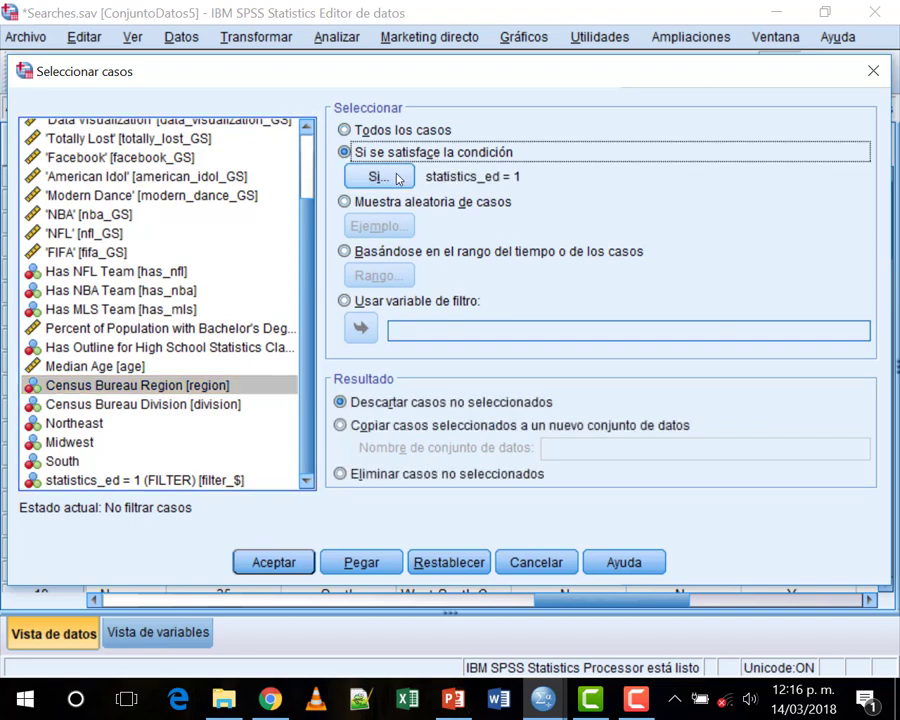
Step: Replace the case selection condition with region = 2 and apply it as a filter on the dataset
click(399, 178)
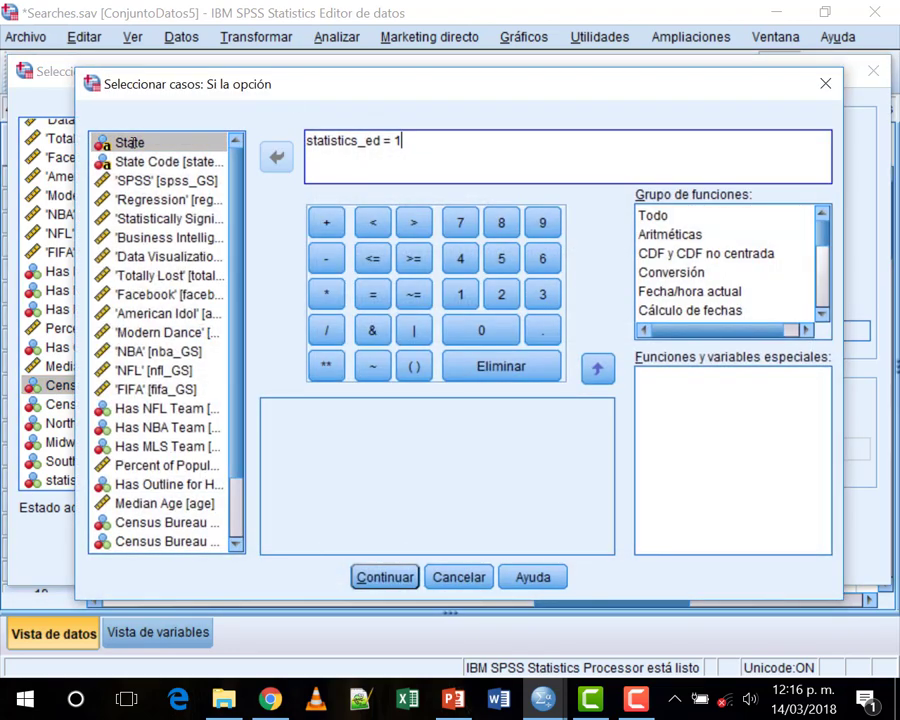
drag(398, 141, 290, 150)
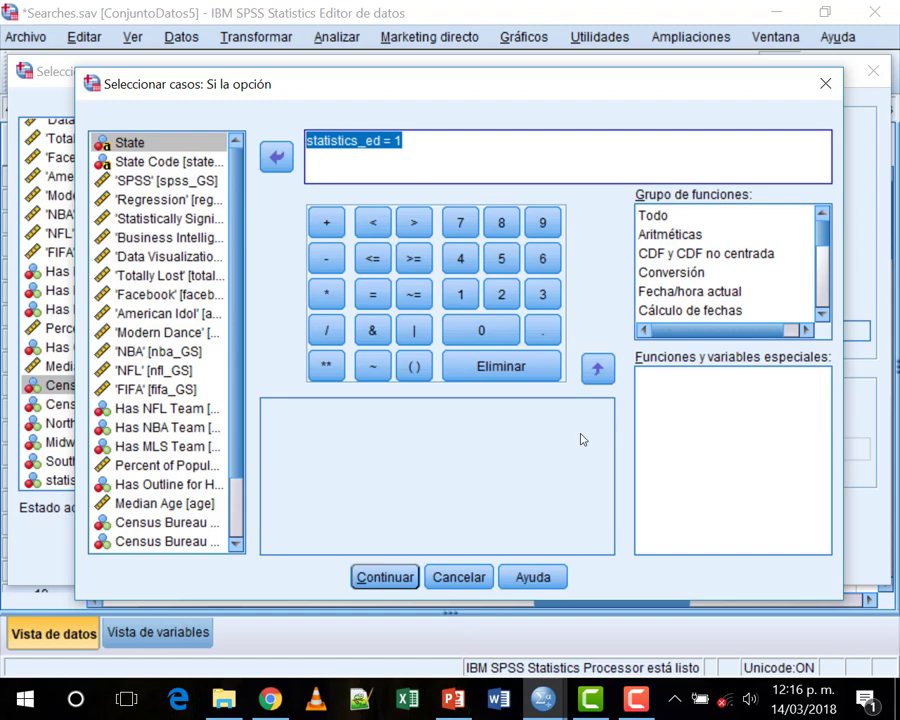
key(Delete)
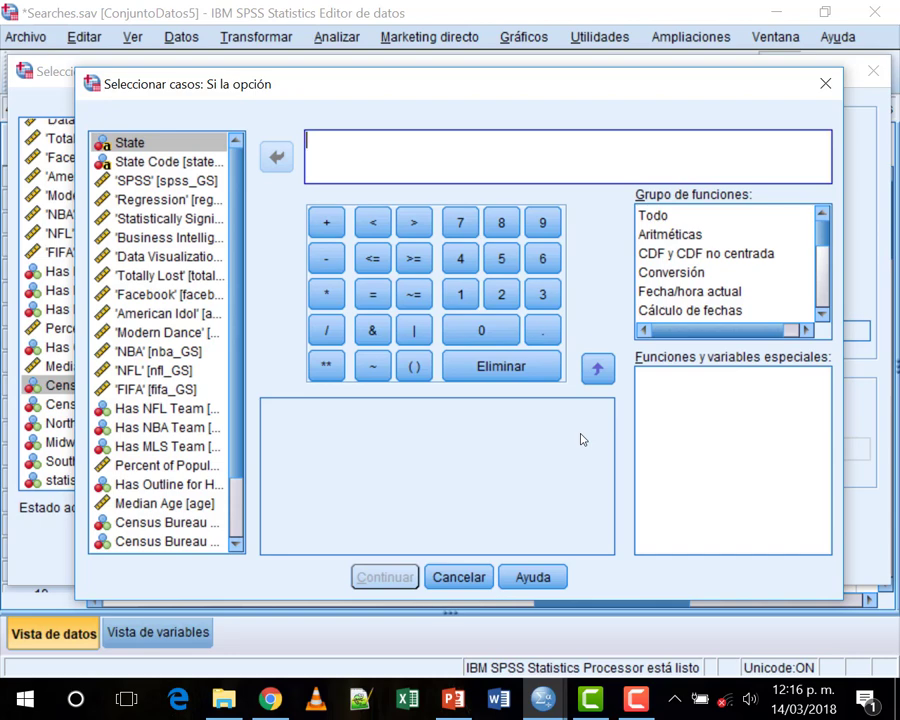
text(region)
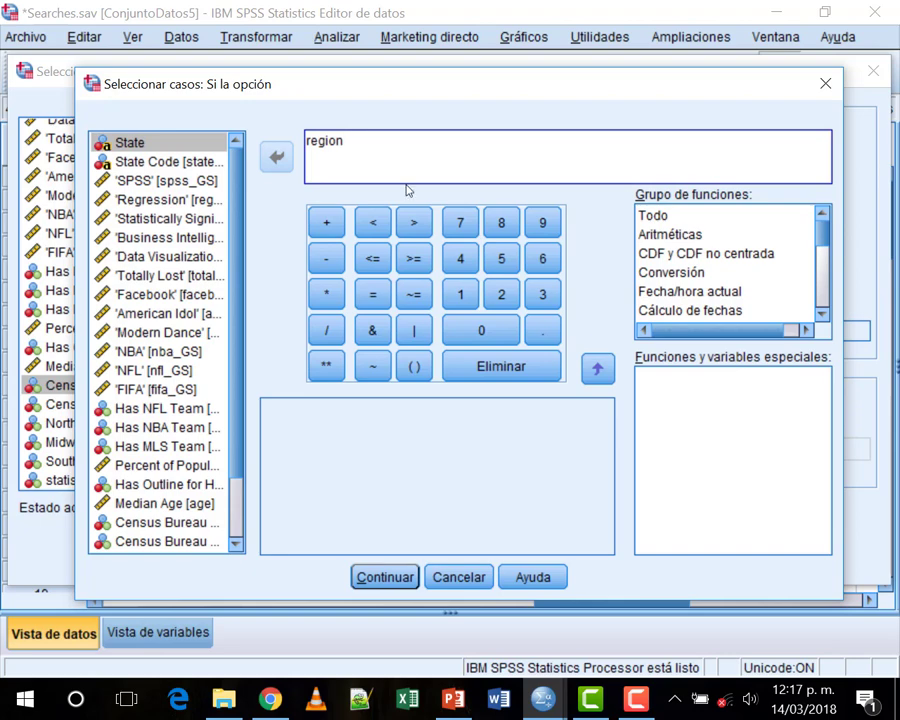
text(=)
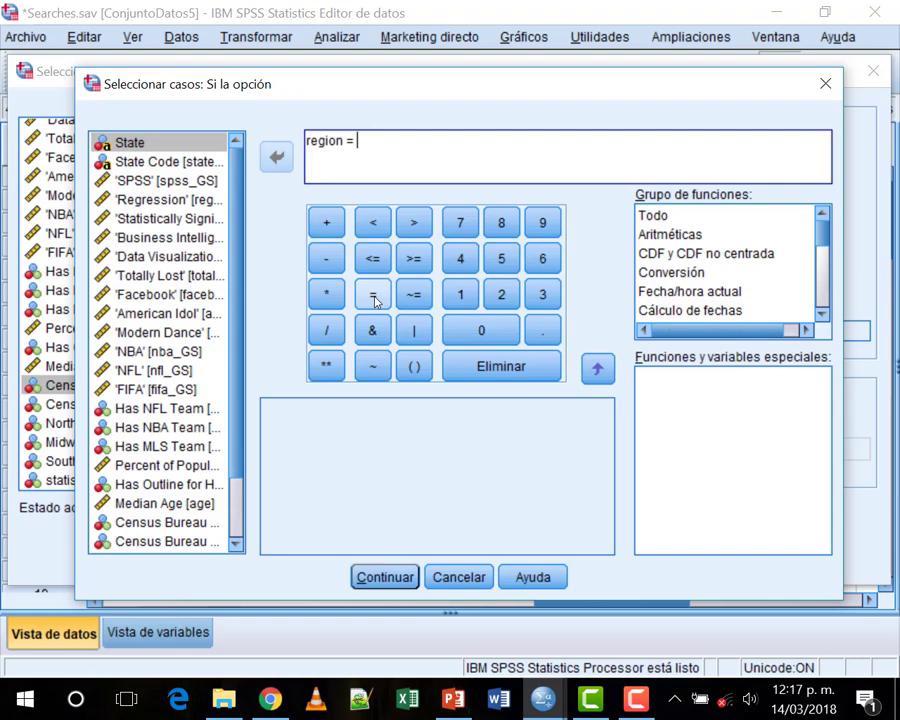
text(2)
click(385, 578)
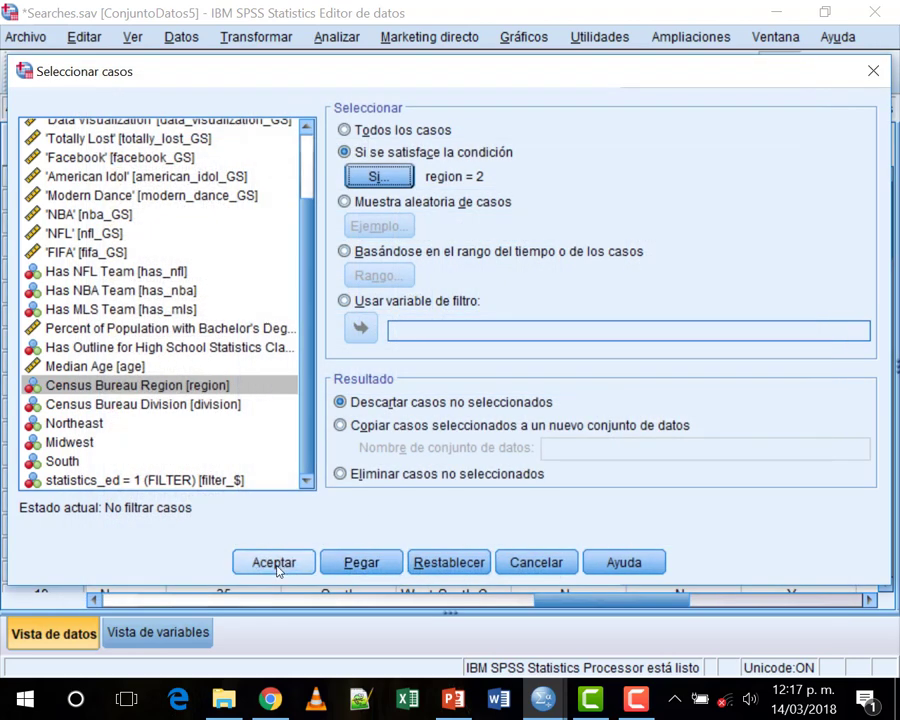
click(275, 563)
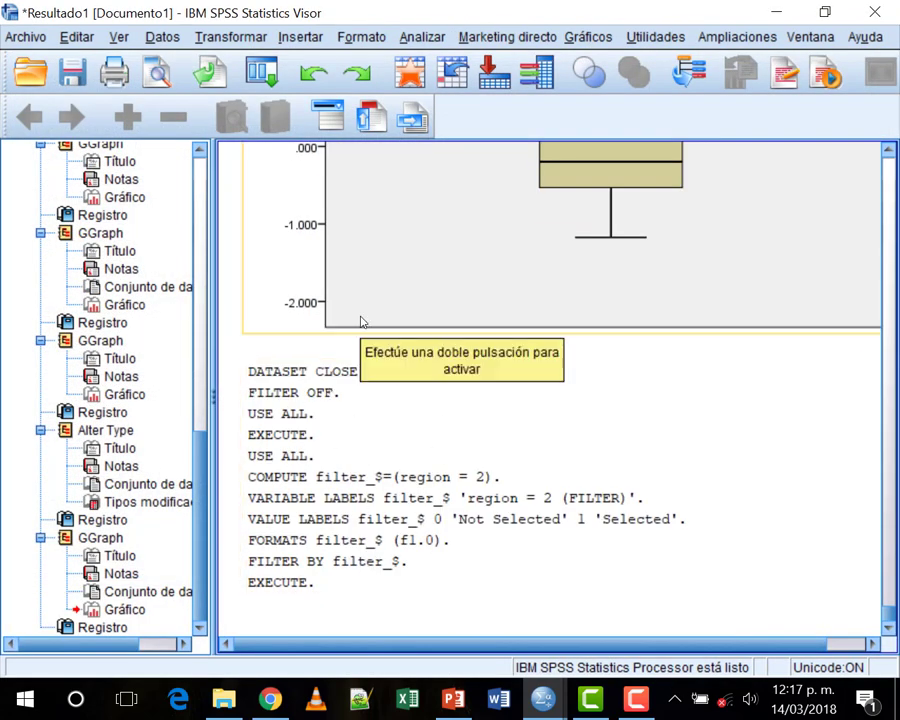
Step: Return to the Searches.sav data editor and change the case selection condition to region = 3, applying it as a filter
click(542, 698)
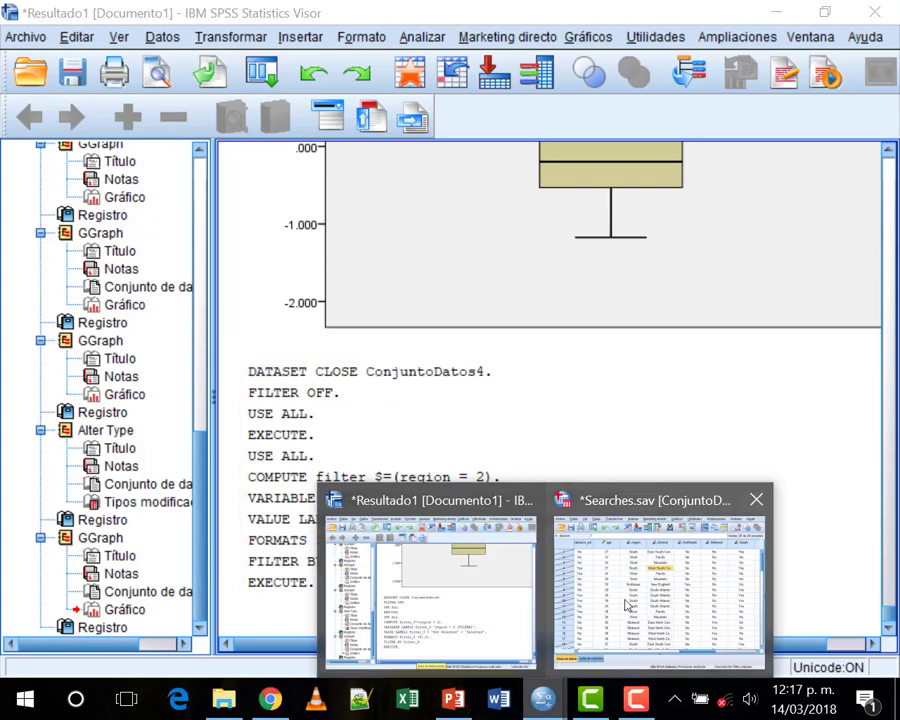
click(626, 605)
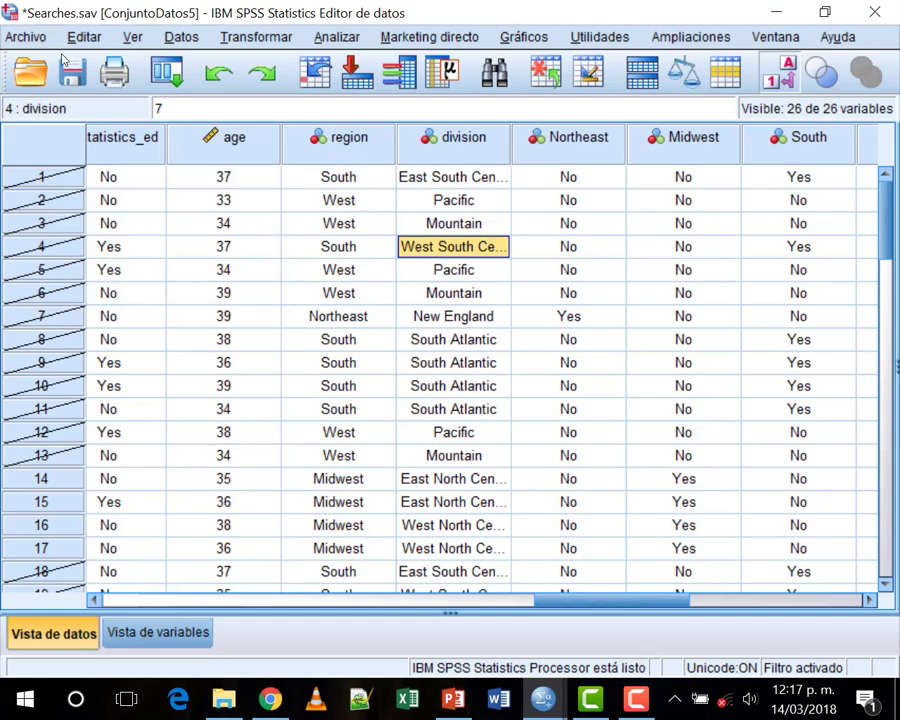
click(181, 36)
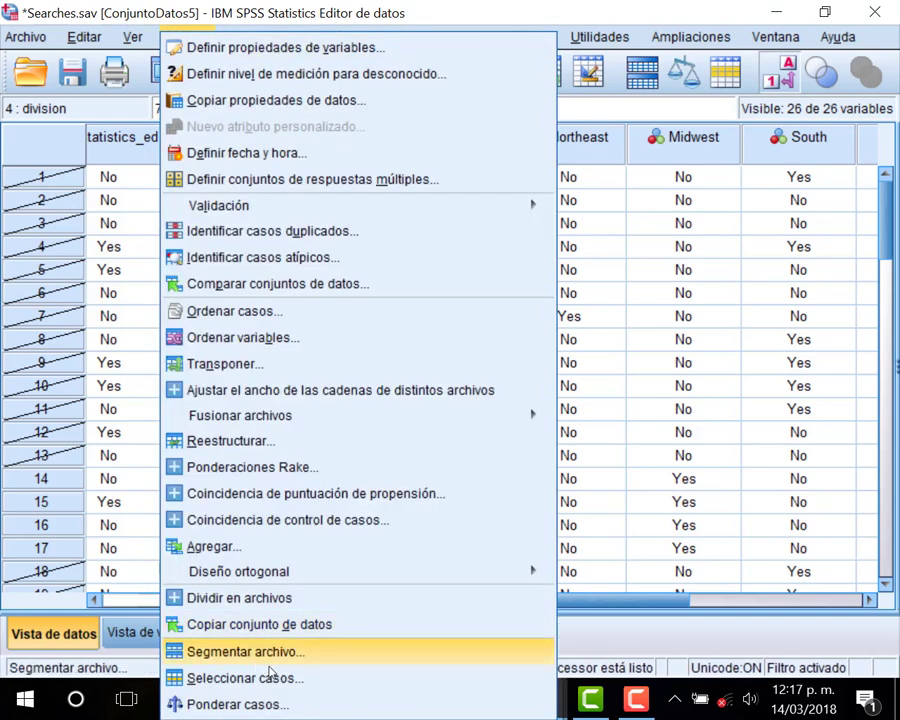
click(245, 678)
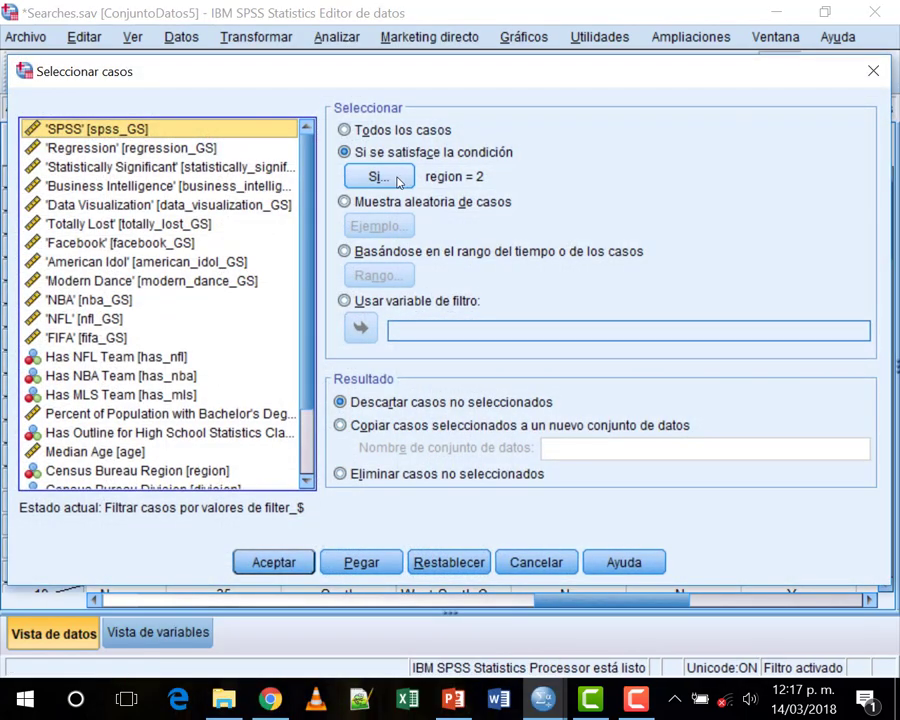
click(370, 176)
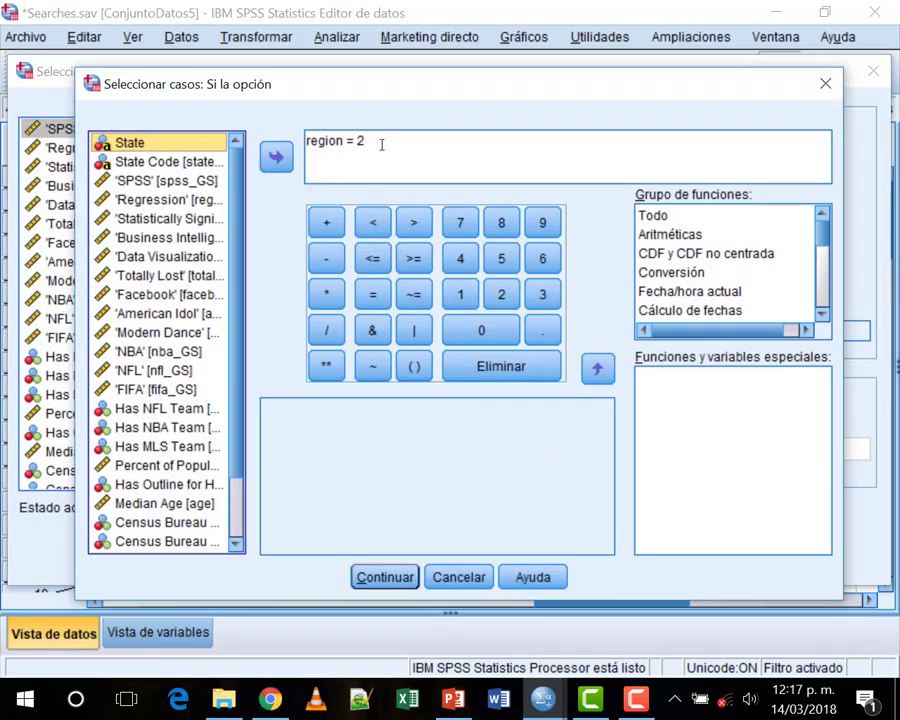
click(381, 167)
key(BackSpace)
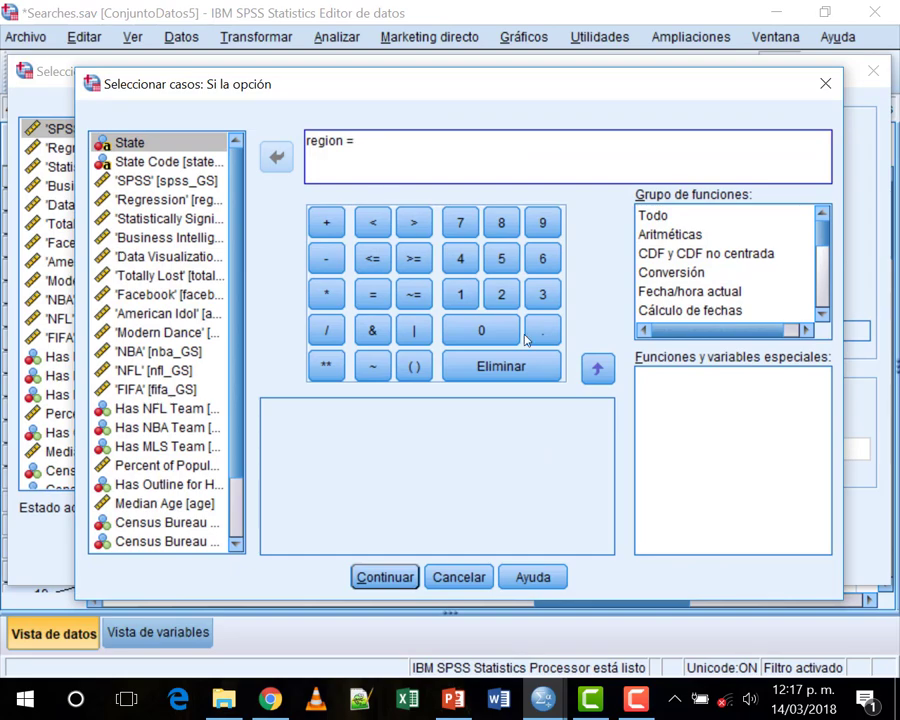
text(3)
click(408, 580)
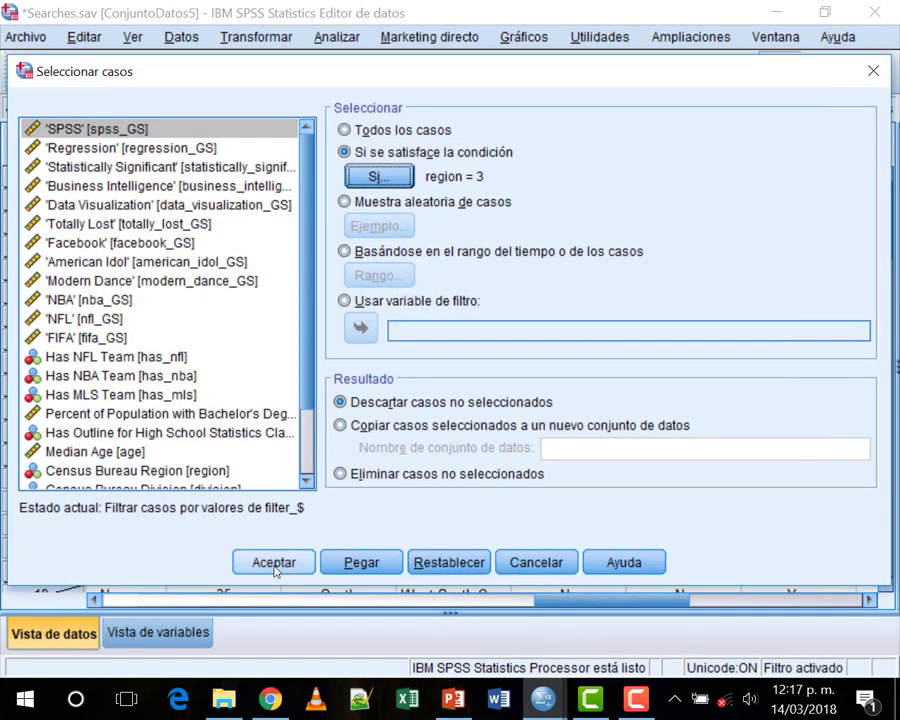
click(276, 566)
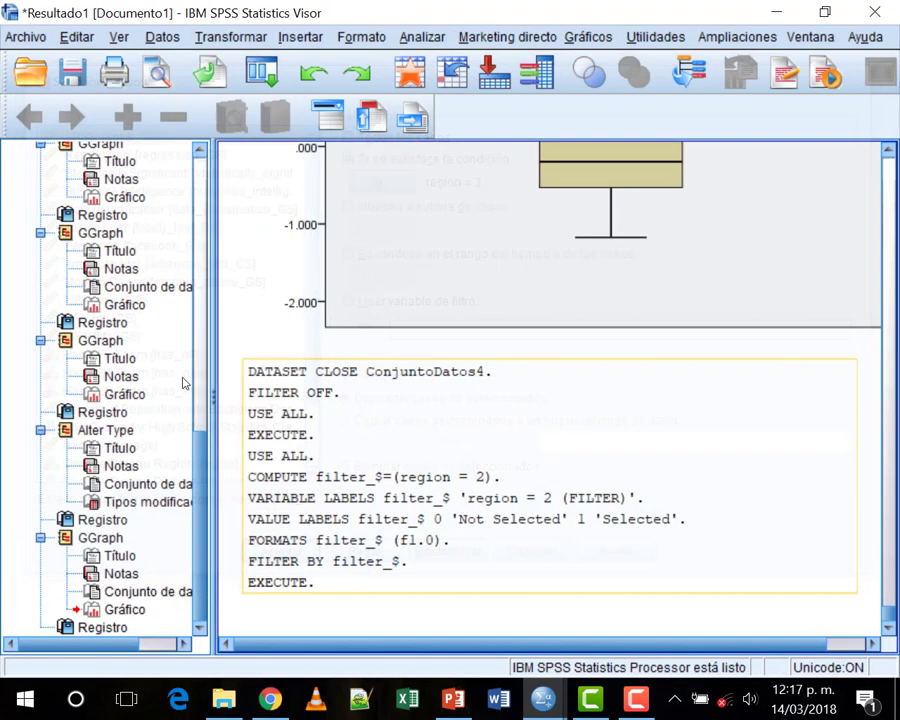
Step: Show the dataset's numeric codes instead of value labels and check the region codes of cases 1 and 2 against the filter
mouse_move(548, 703)
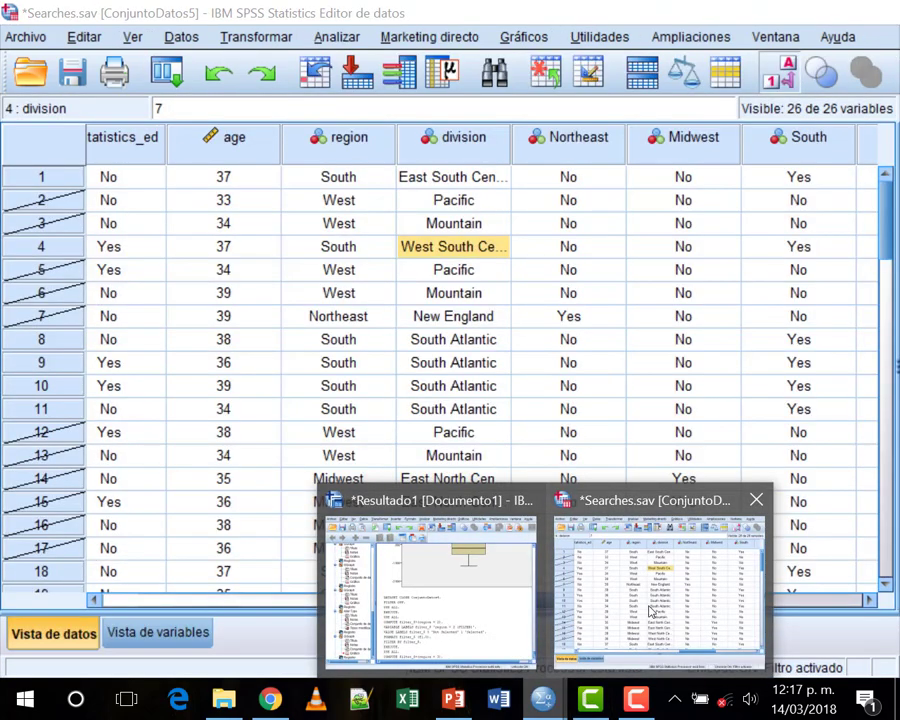
click(660, 585)
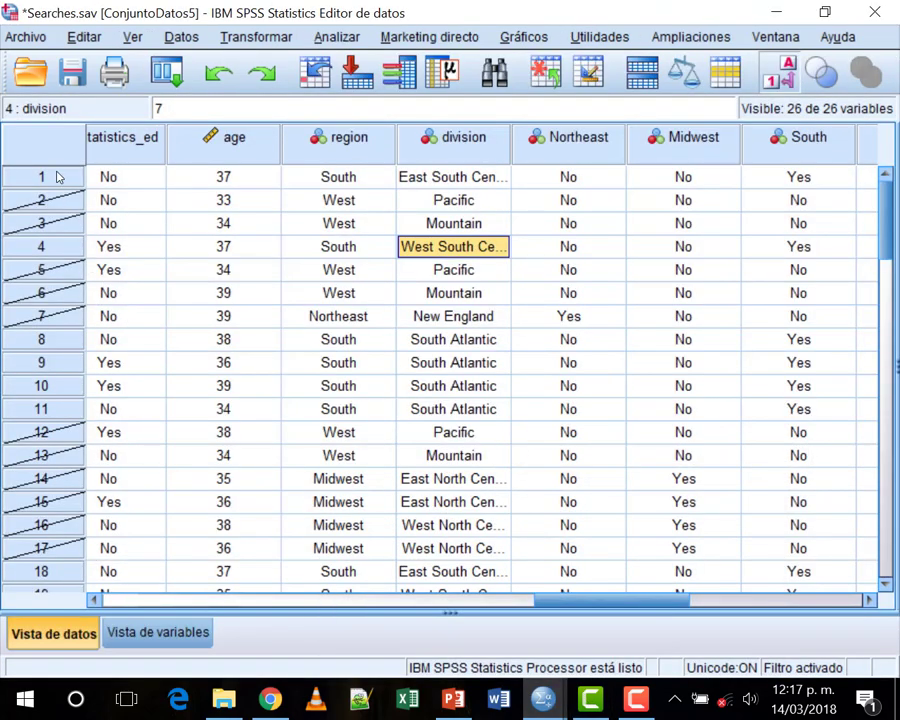
mouse_move(658, 601)
mouse_down()
mouse_move(770, 595)
mouse_move(652, 598)
mouse_up()
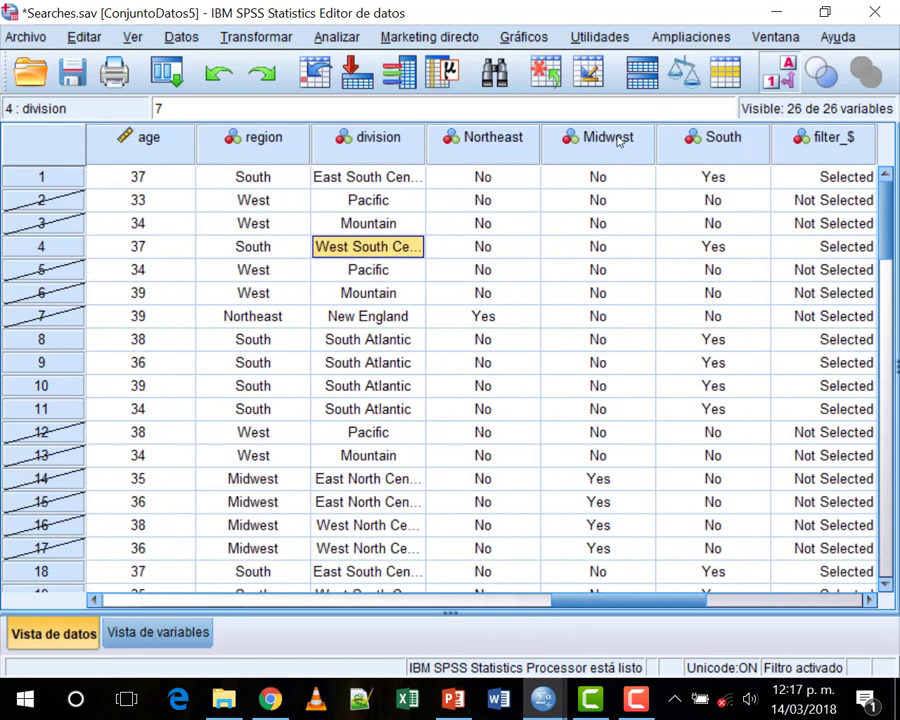
click(778, 72)
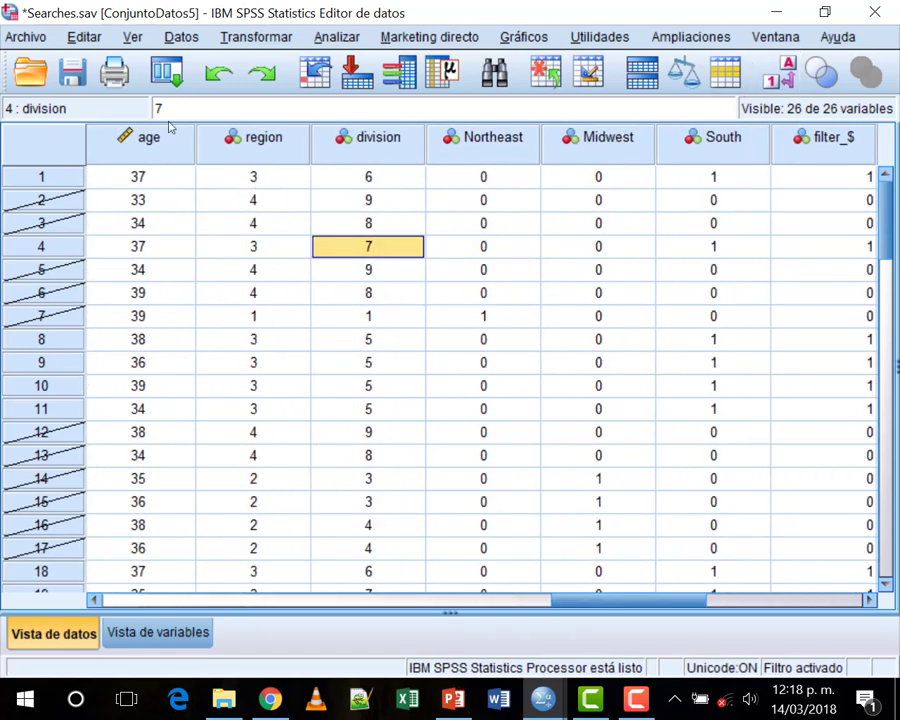
click(255, 180)
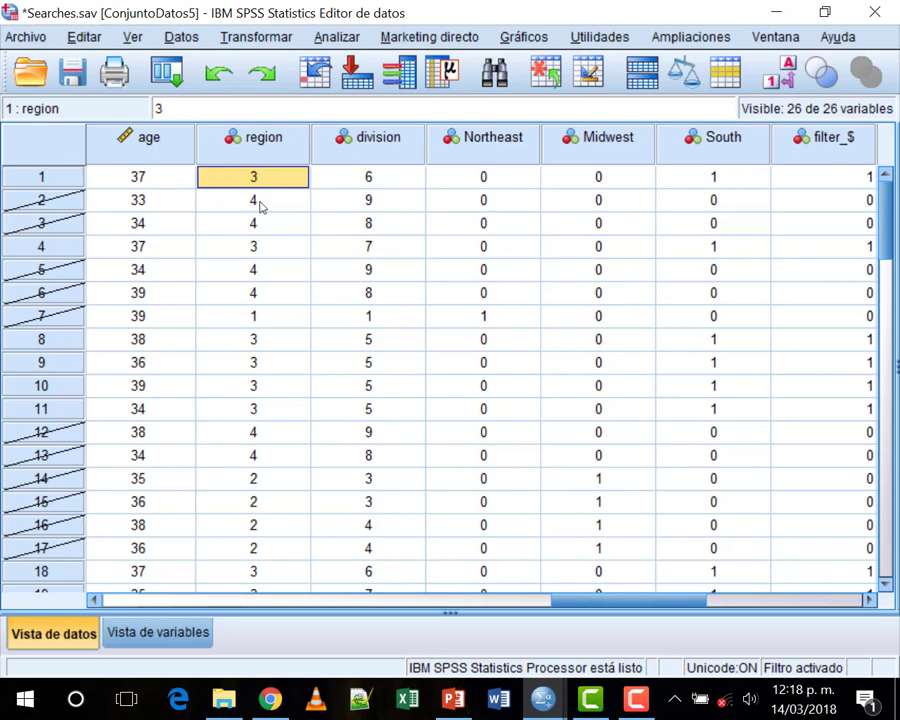
key(Down)
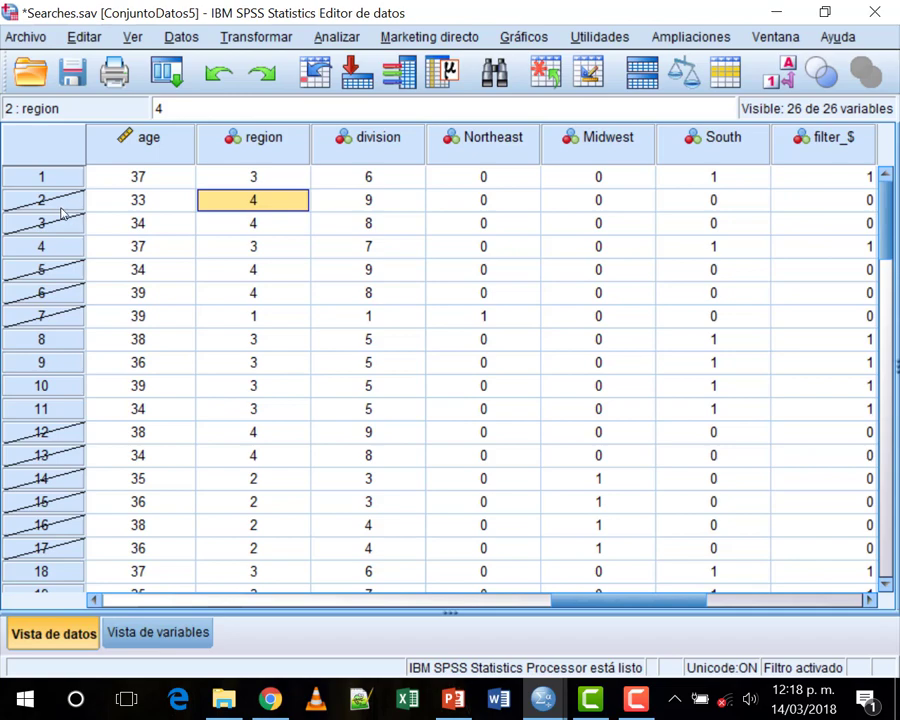
Step: Change the case selection condition to region = 4 and apply it as a filter on the dataset
click(178, 38)
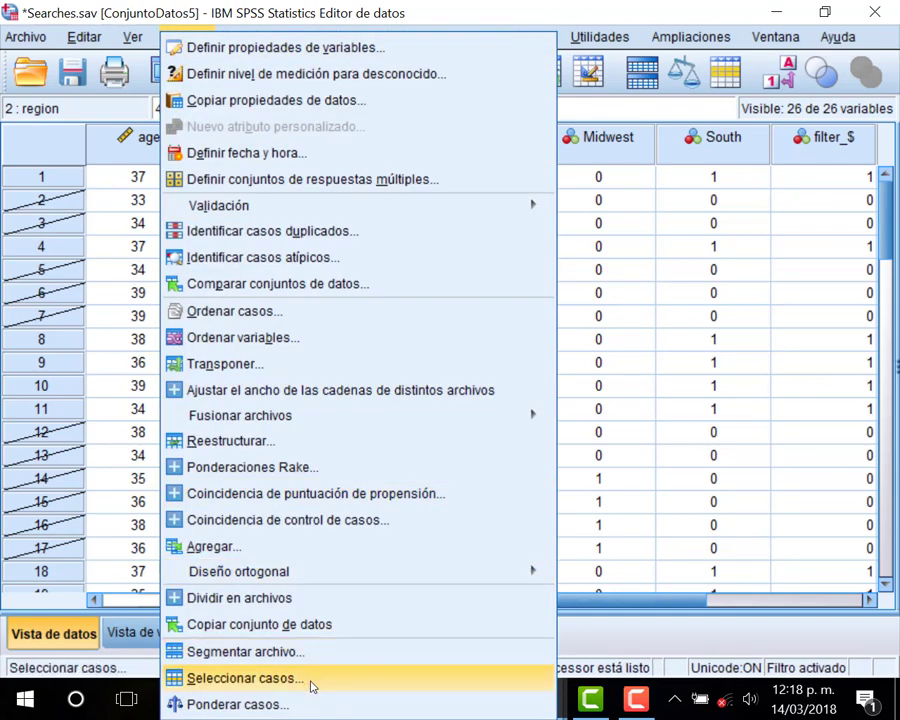
click(311, 681)
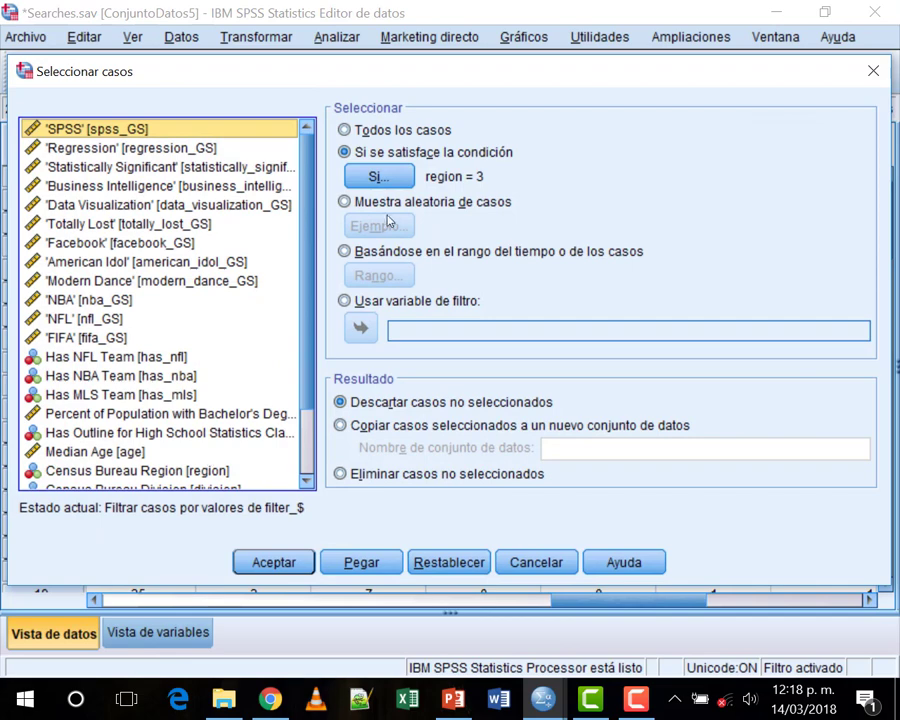
click(377, 176)
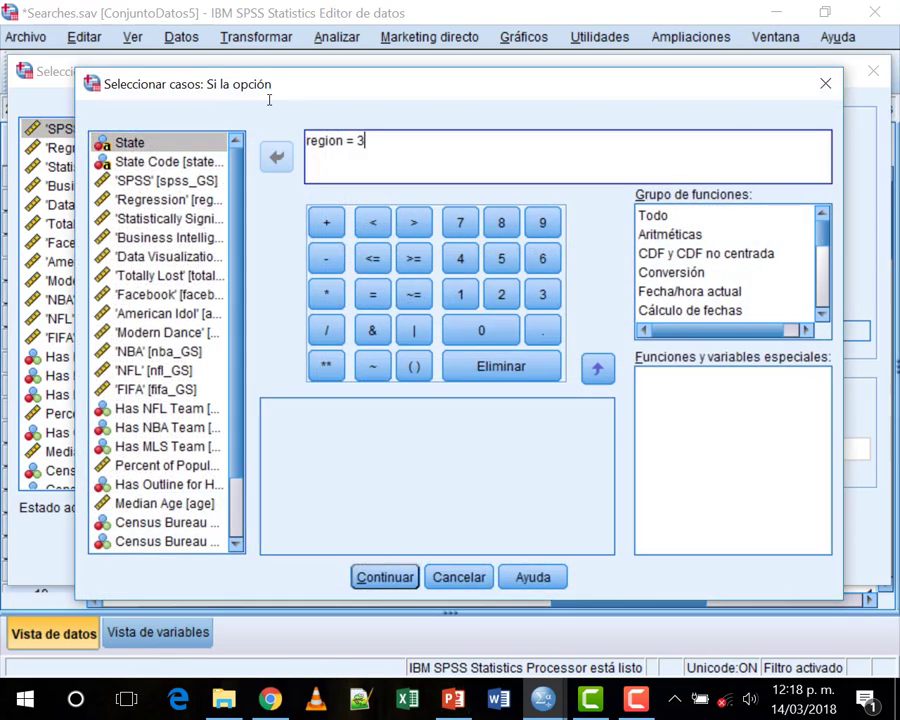
click(403, 158)
key(BackSpace)
text(4)
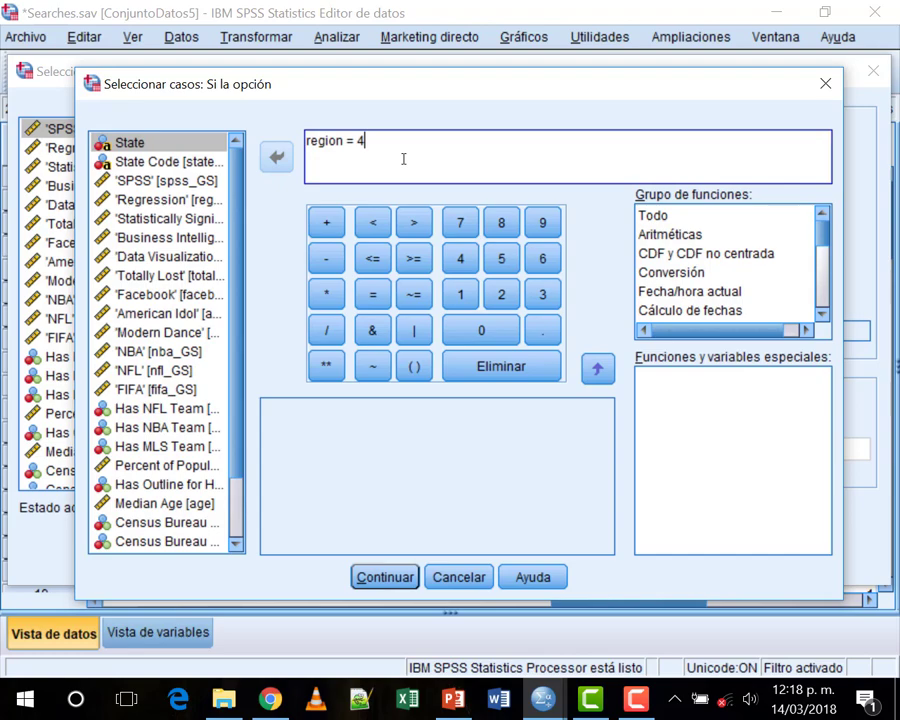
click(384, 578)
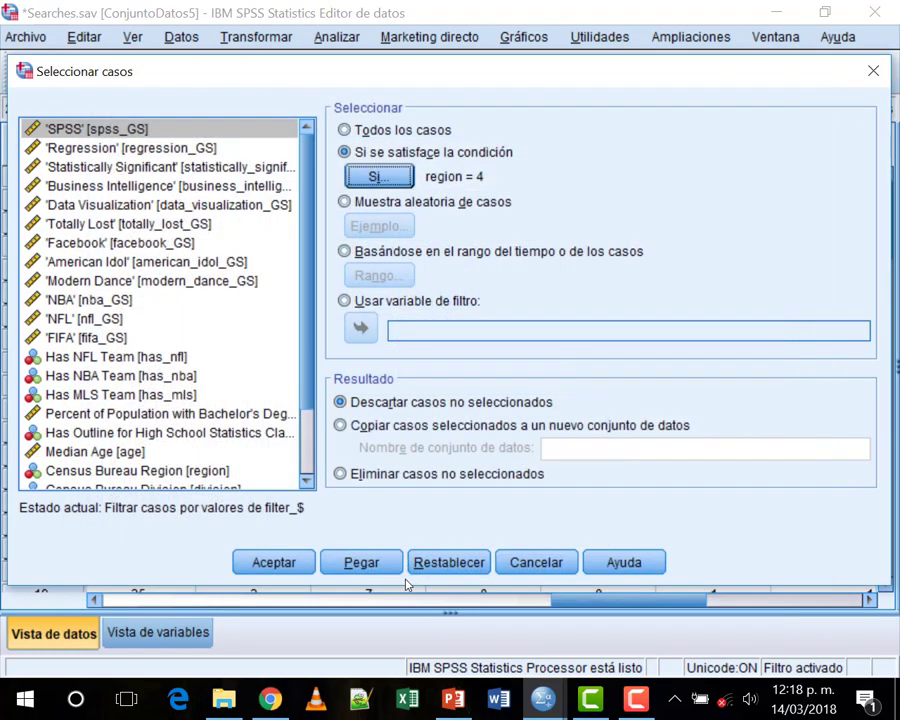
click(275, 566)
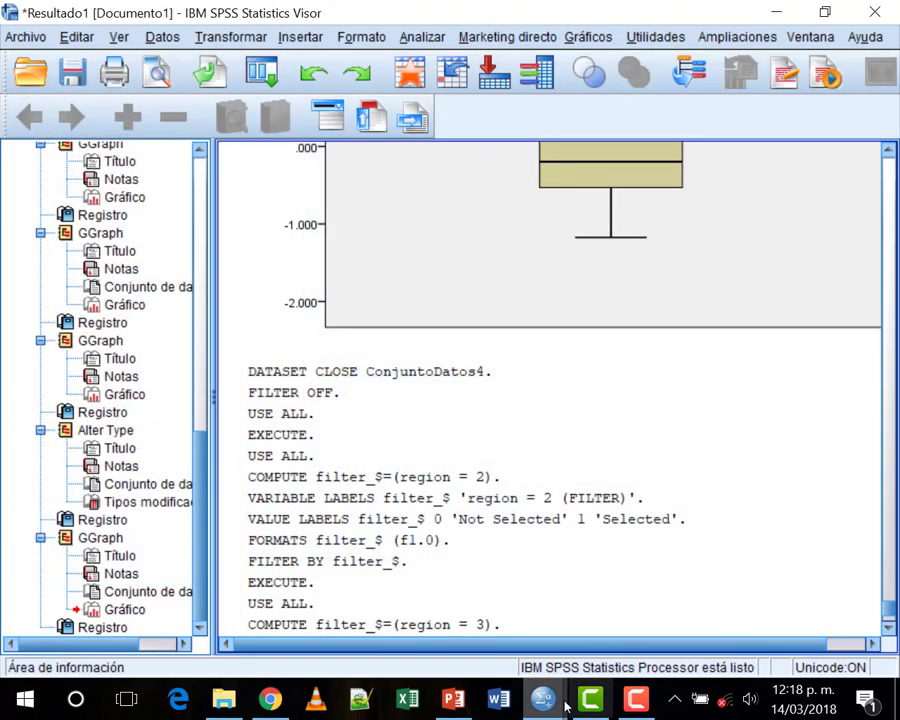
Step: Return to the data editor and extend the case selection condition to region = 4 & region = 1, applying it as a filter
mouse_move(563, 705)
click(580, 590)
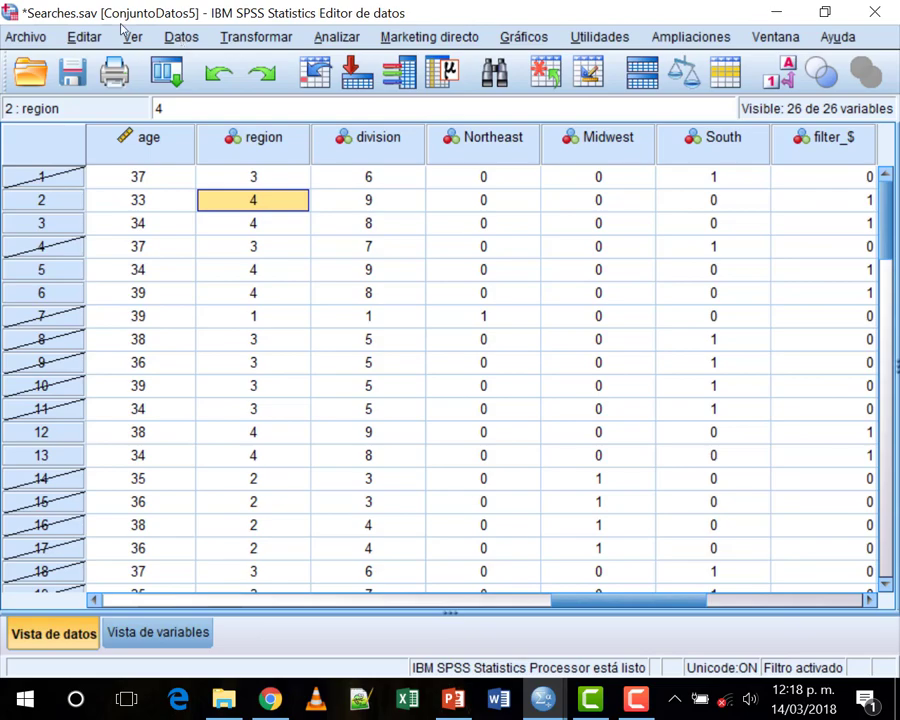
click(182, 38)
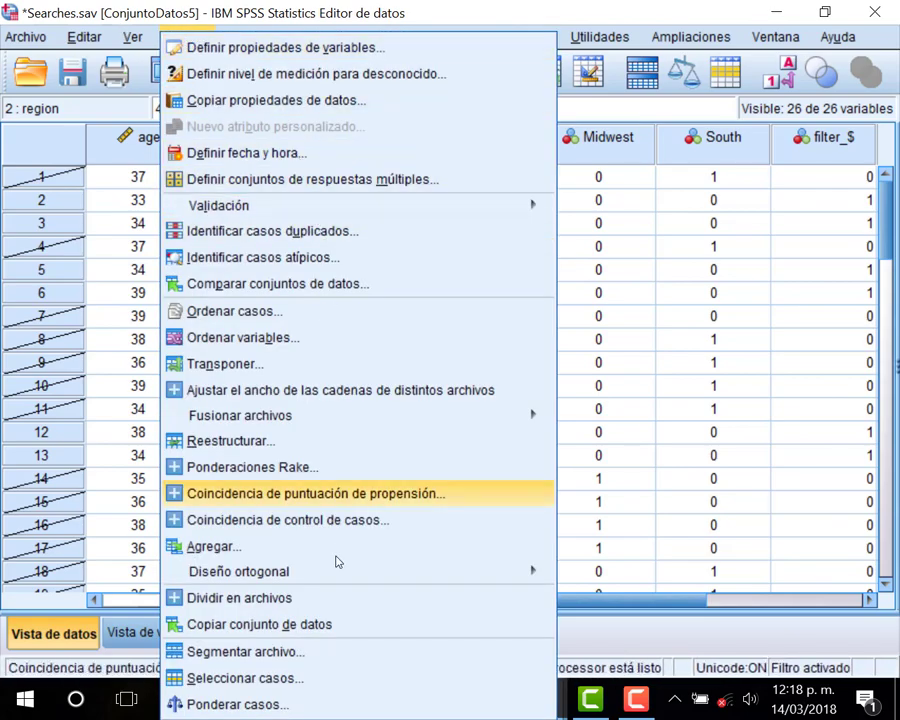
click(352, 680)
click(379, 176)
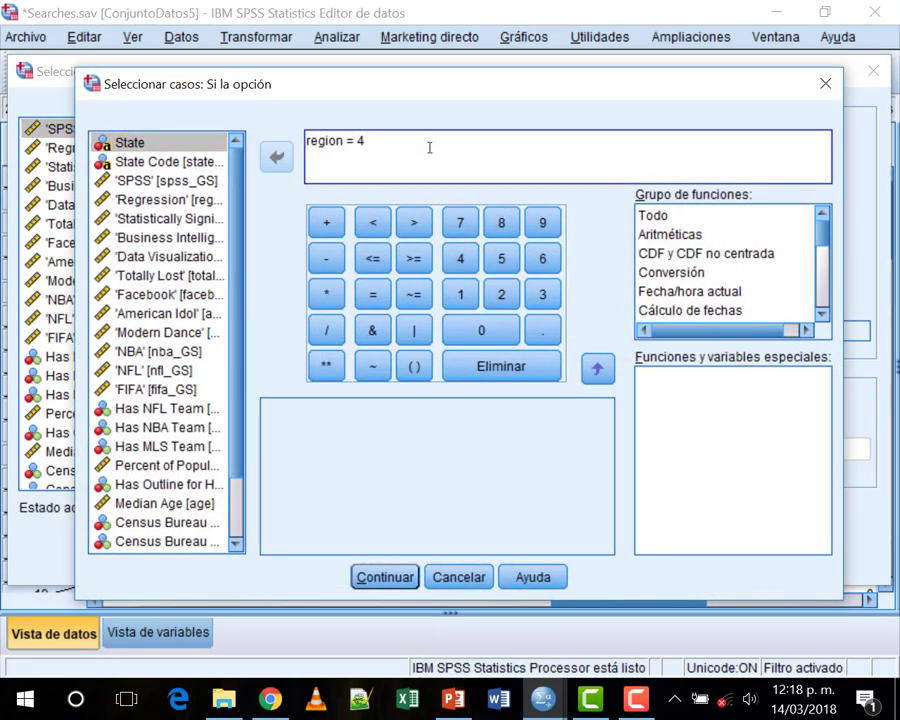
click(371, 331)
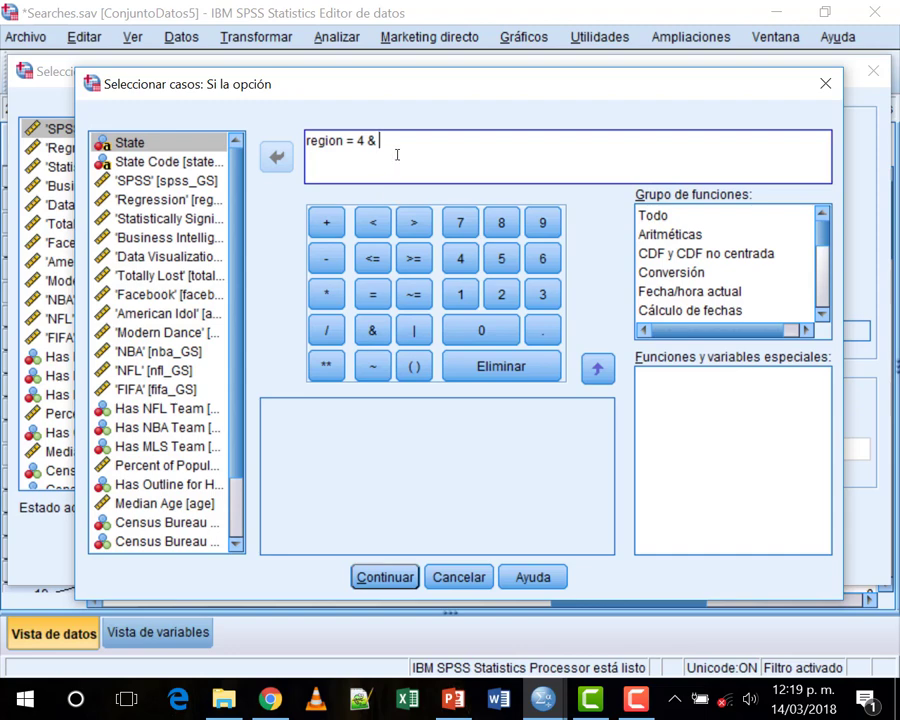
text(region)
click(368, 293)
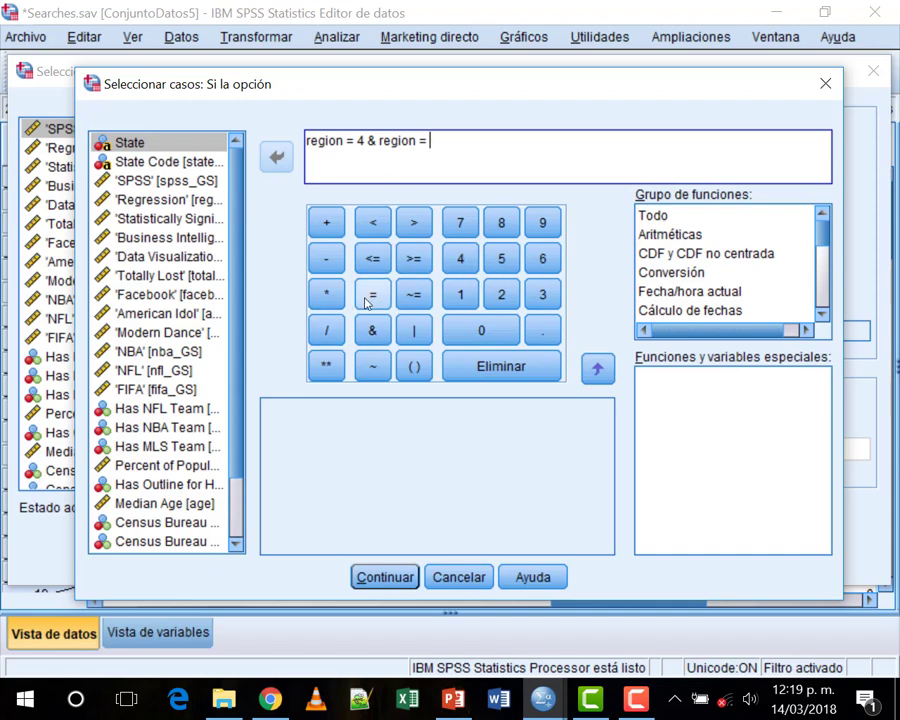
text(1)
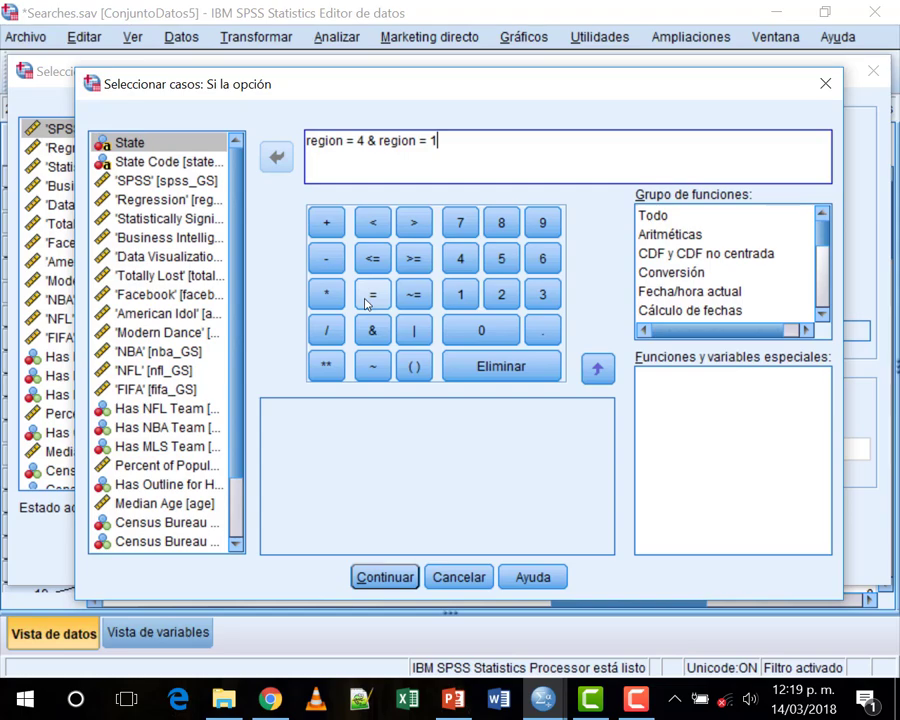
click(385, 578)
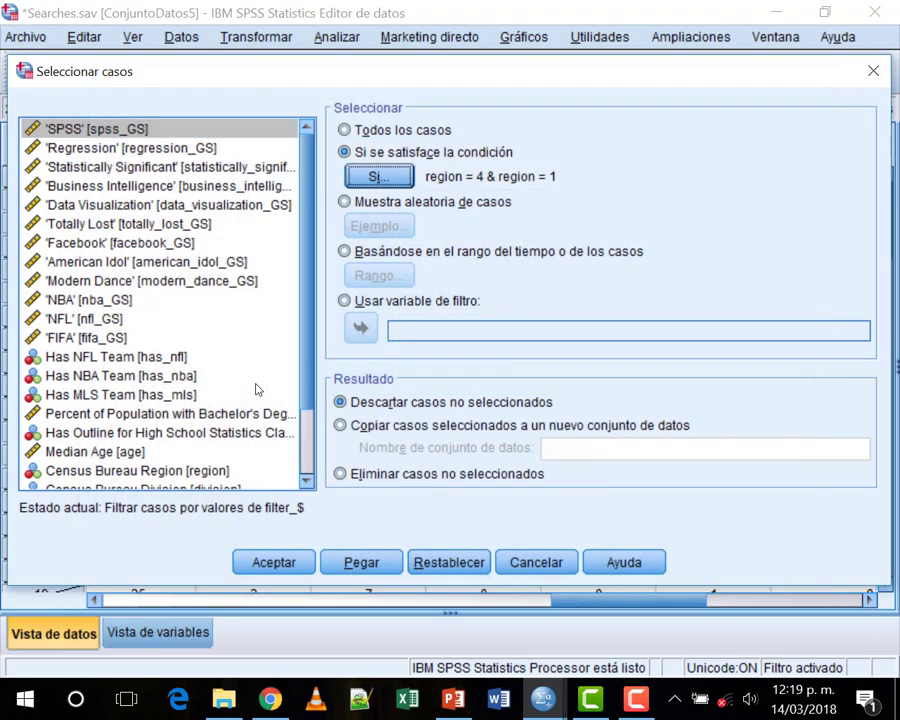
click(274, 563)
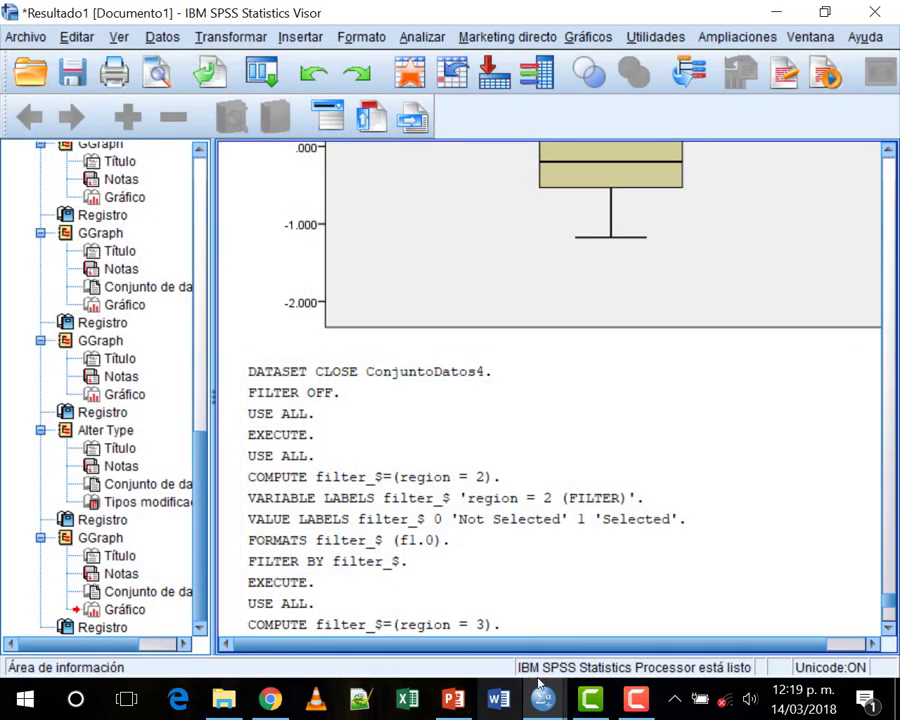
Step: Check the filtered cases in the data editor and apply the selection condition region = 4 | region = 1, using OR instead of AND
click(547, 703)
click(650, 580)
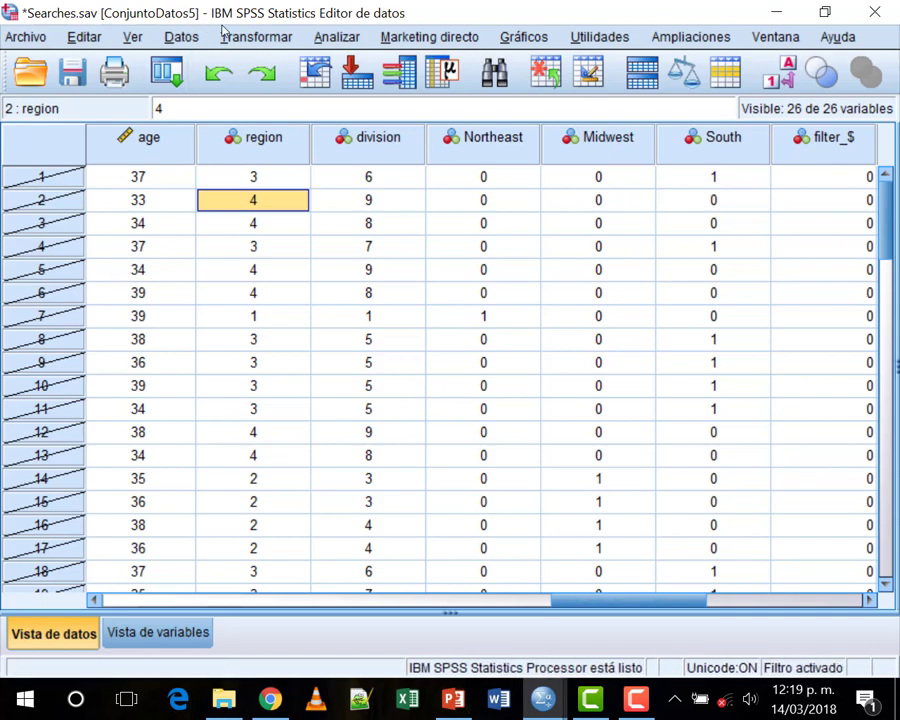
key(alt+d)
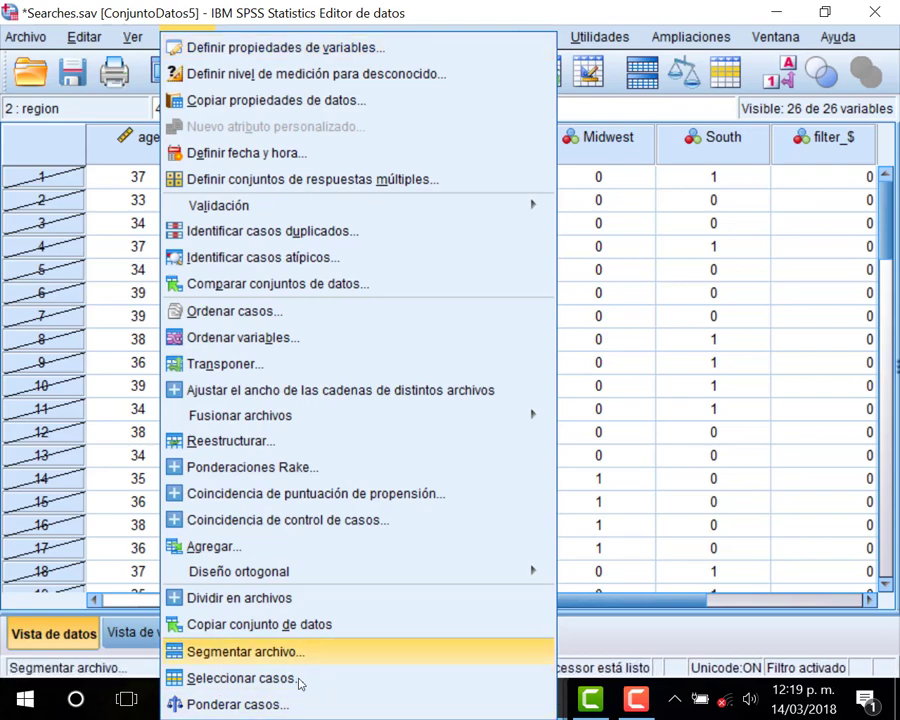
click(260, 678)
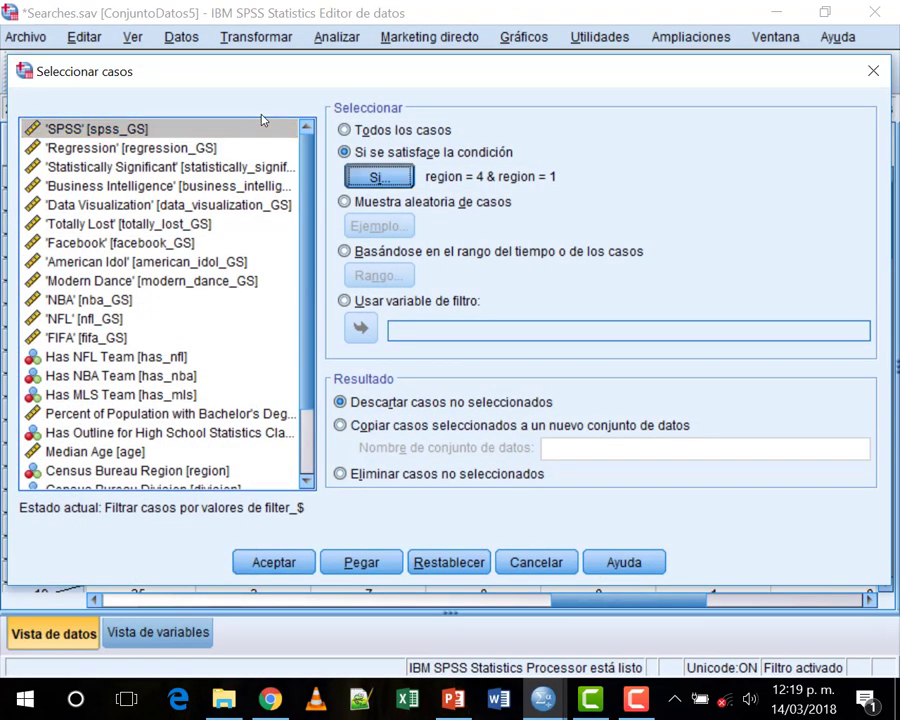
click(378, 176)
click(371, 141)
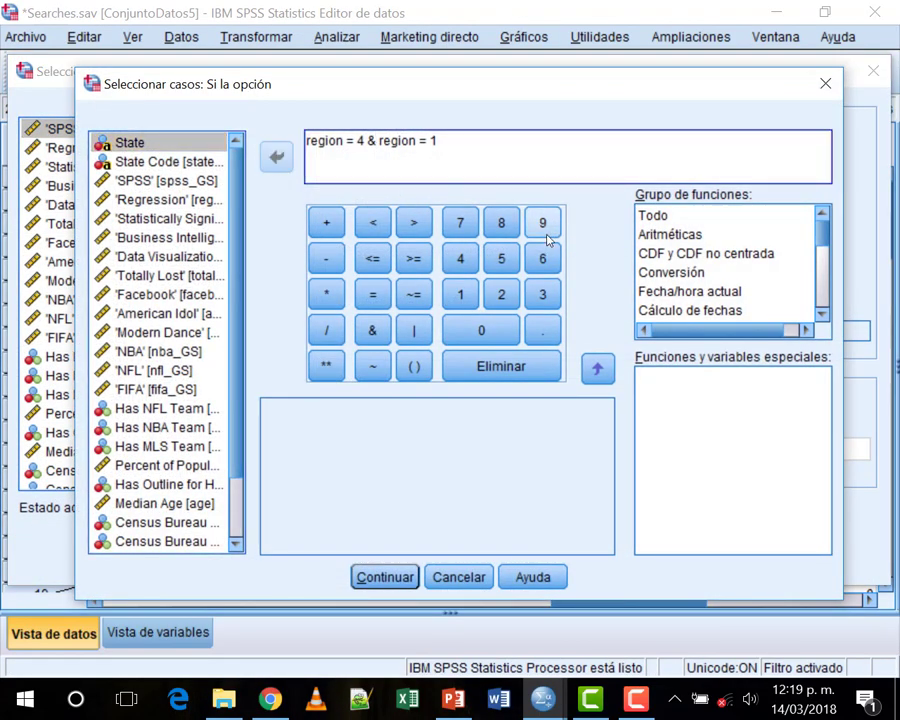
key(BackSpace)
key(BackSpace)
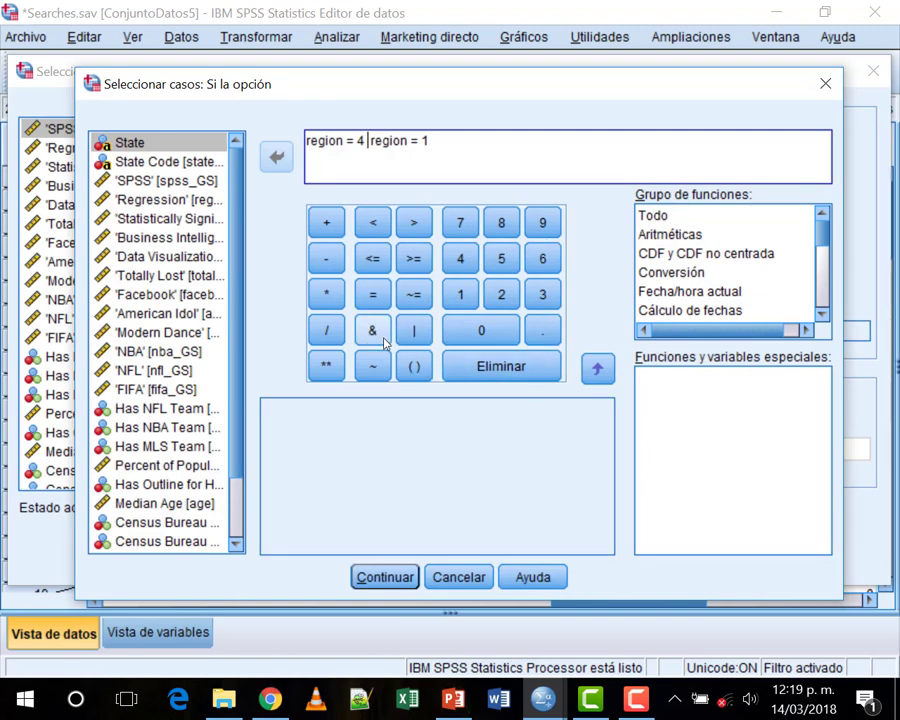
click(414, 332)
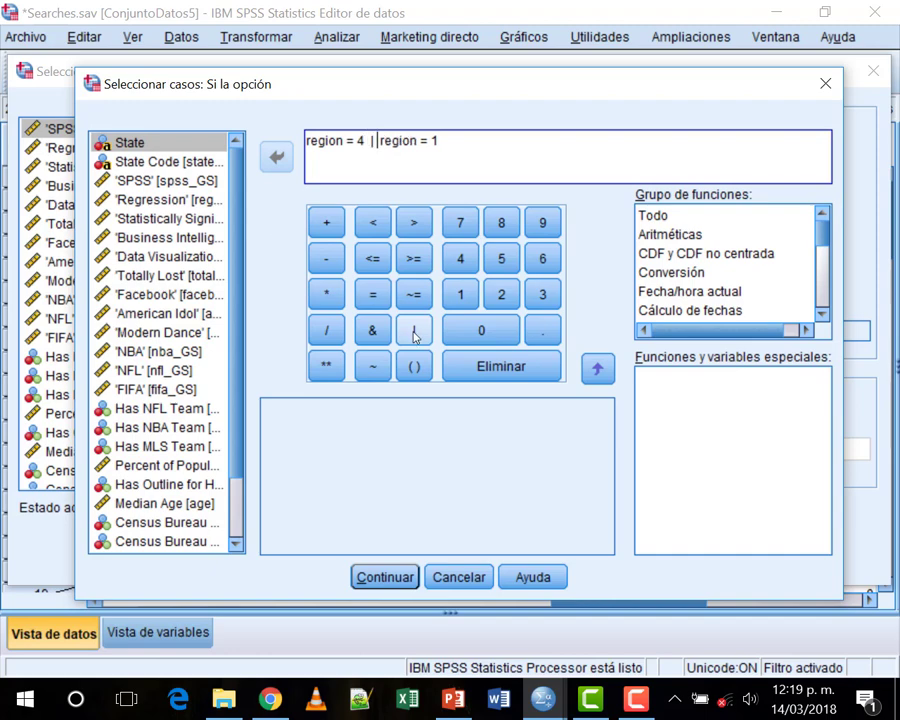
click(384, 577)
click(285, 565)
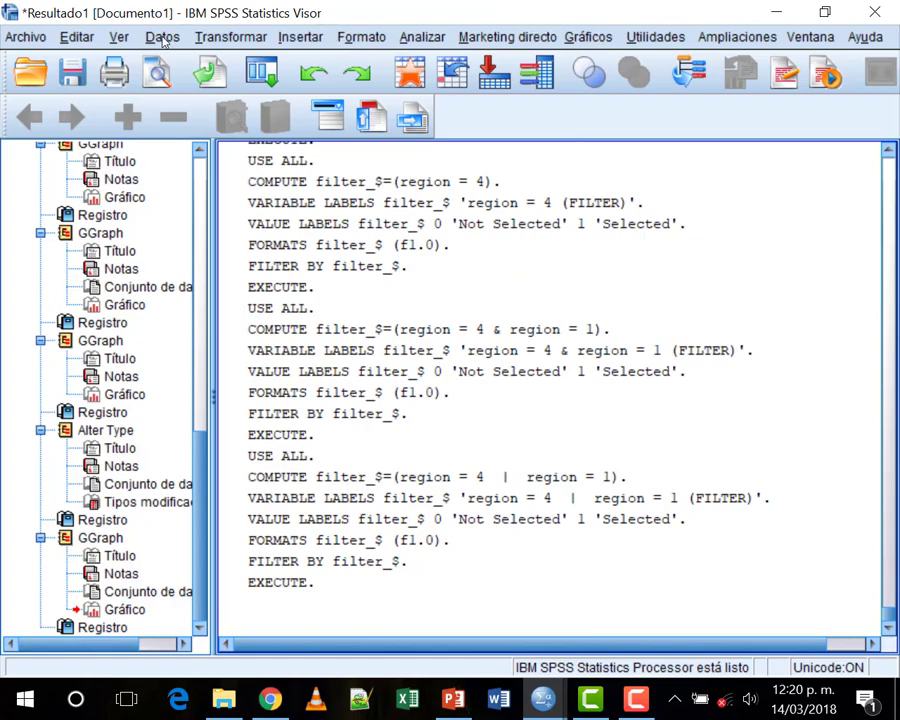
Step: Review the case selection condition region = 4 | region = 1 and reapply it as a filter on the dataset
click(164, 37)
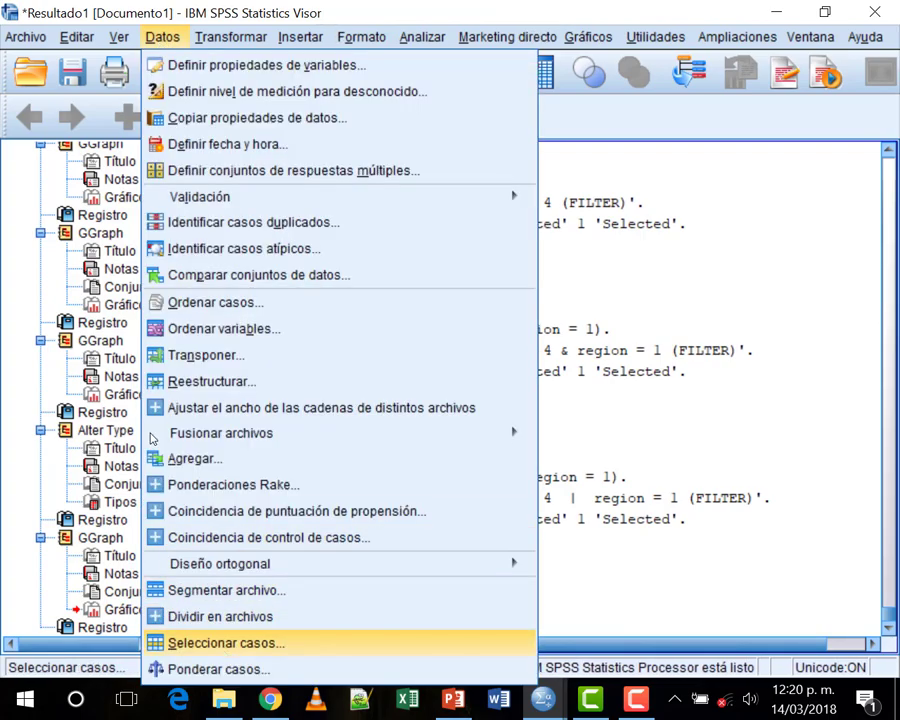
click(227, 645)
click(386, 176)
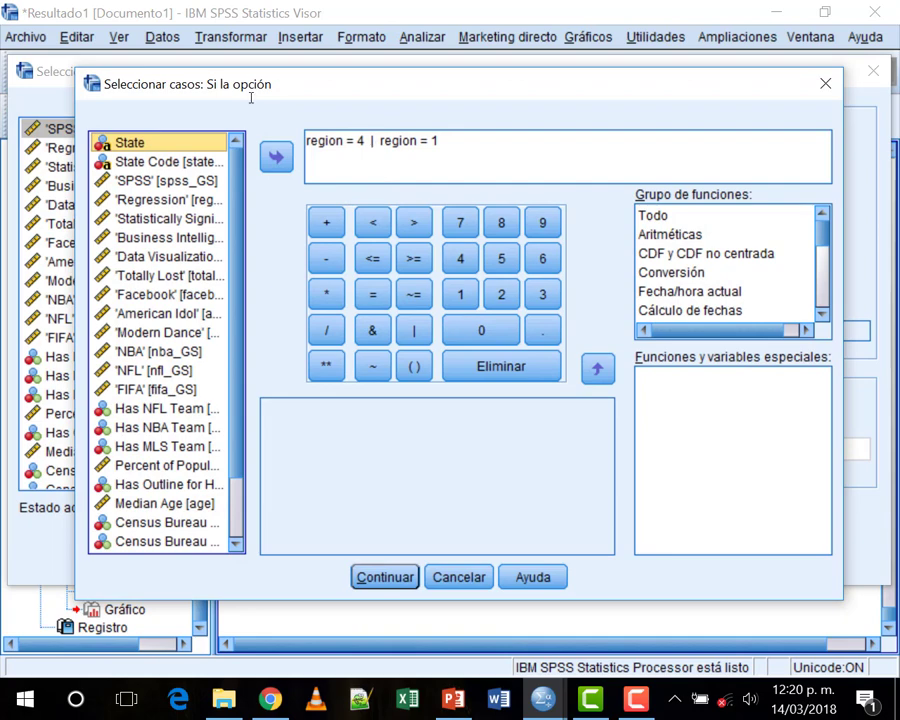
click(390, 153)
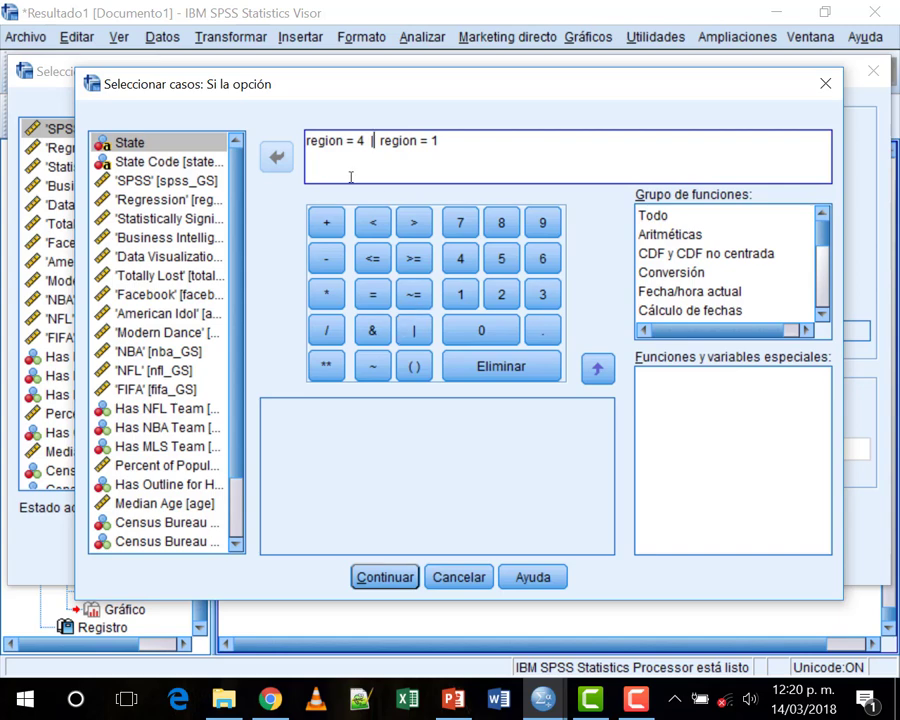
click(376, 578)
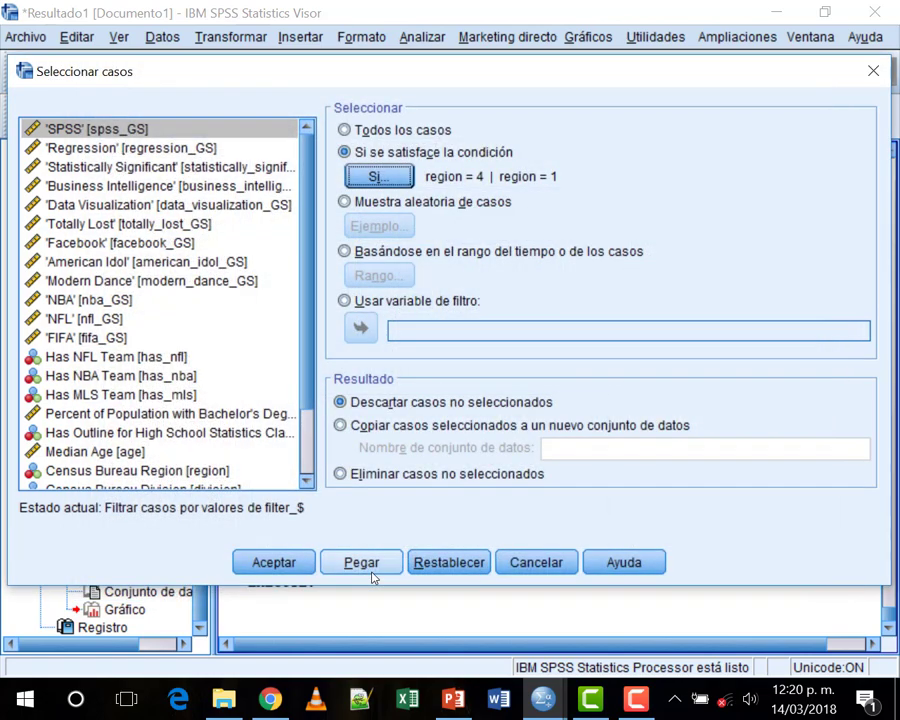
key(Return)
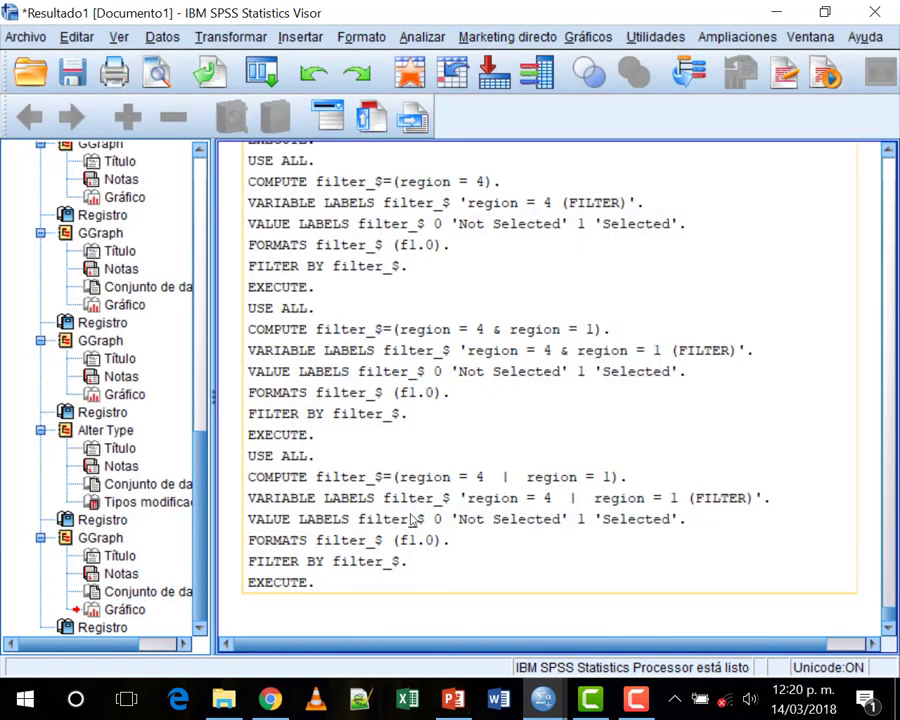
Step: Compare the region codes of cases 1 and 2, Alabama and Alaska, with their filter status in the Searches.sav data editor
mouse_move(541, 697)
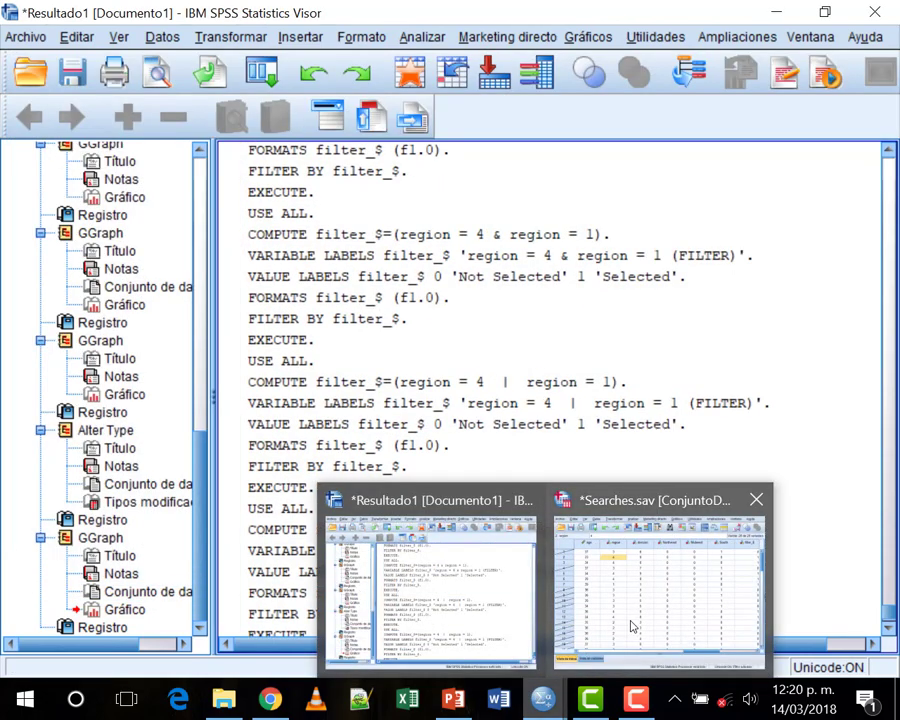
click(630, 622)
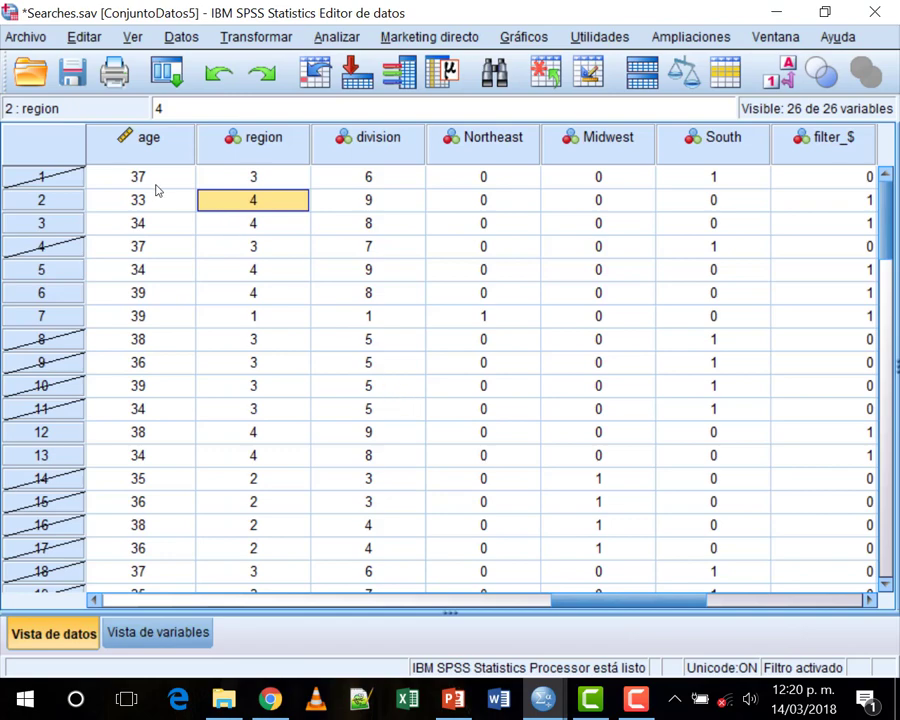
click(63, 177)
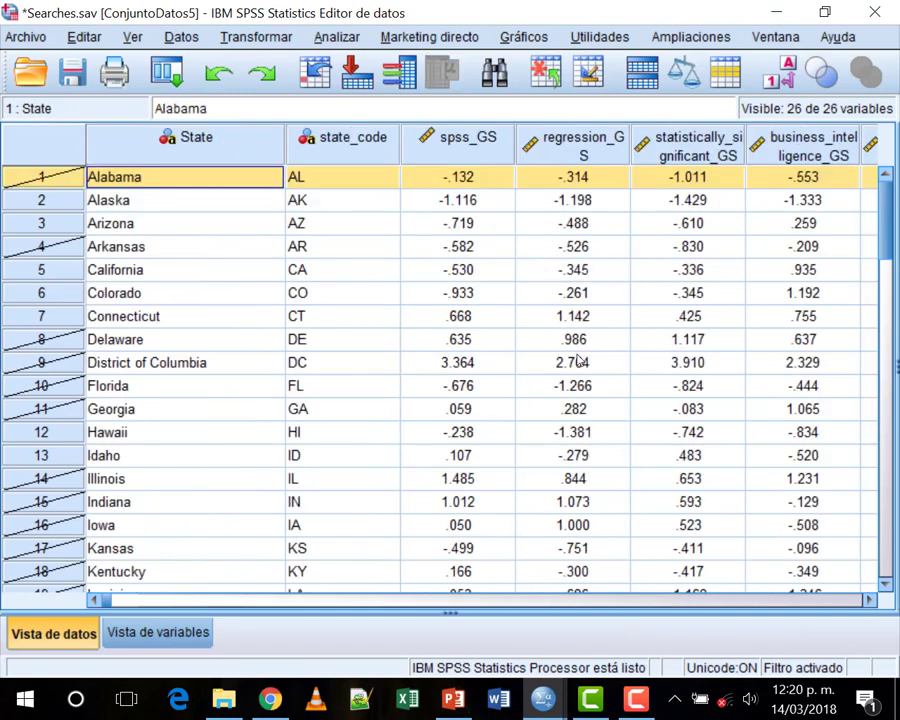
drag(196, 594, 312, 617)
drag(380, 600, 654, 612)
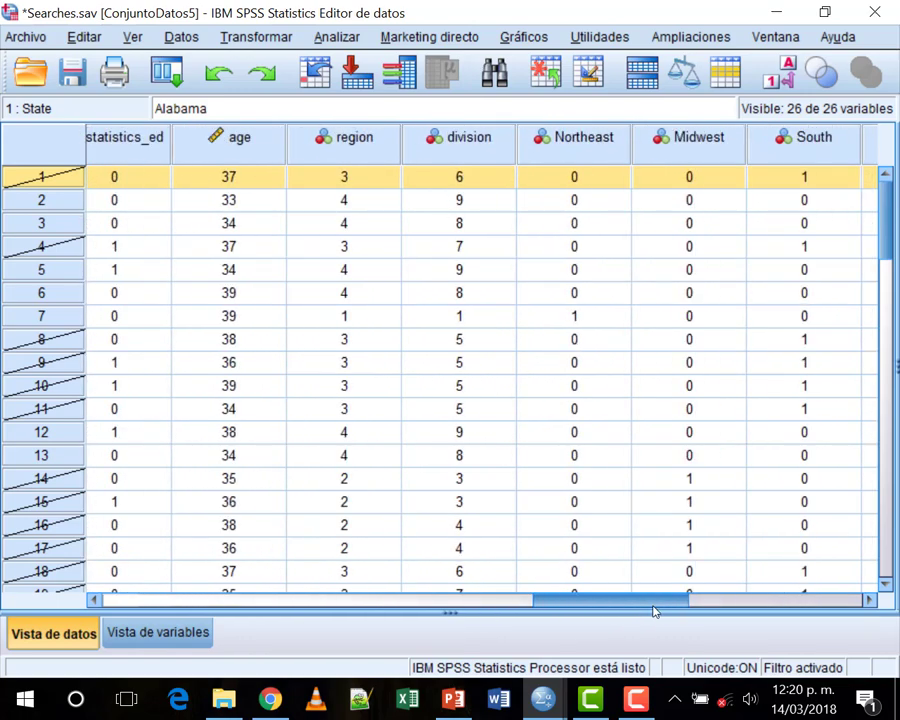
click(344, 177)
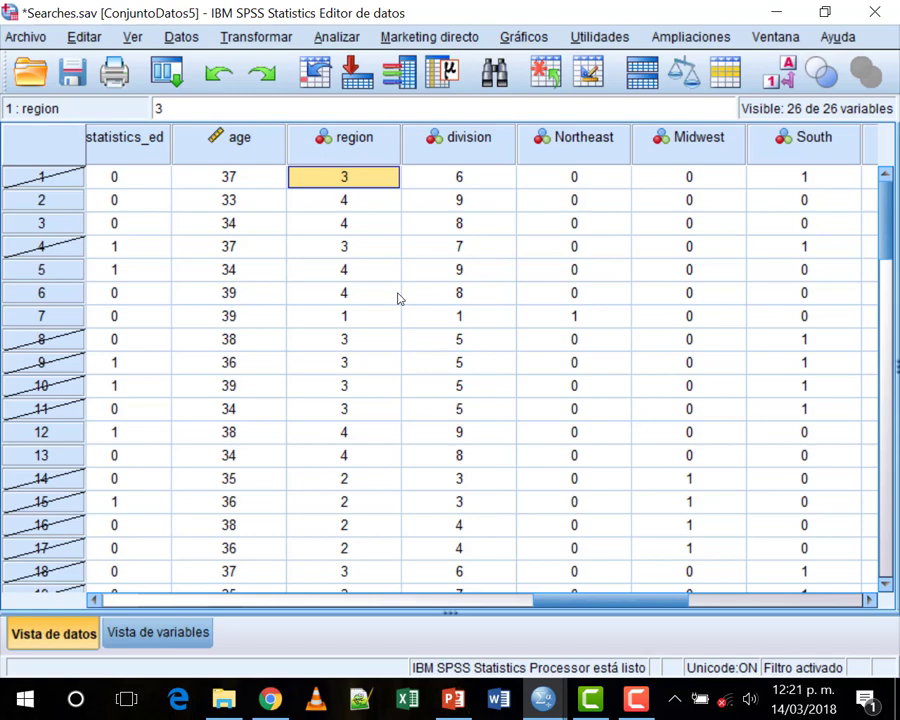
key(Down)
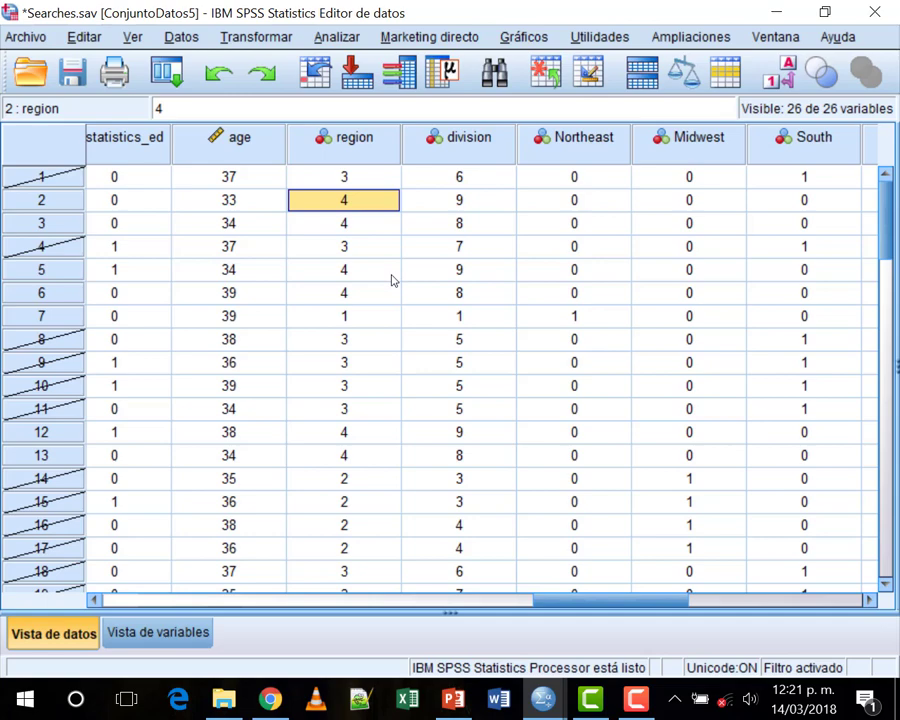
click(82, 200)
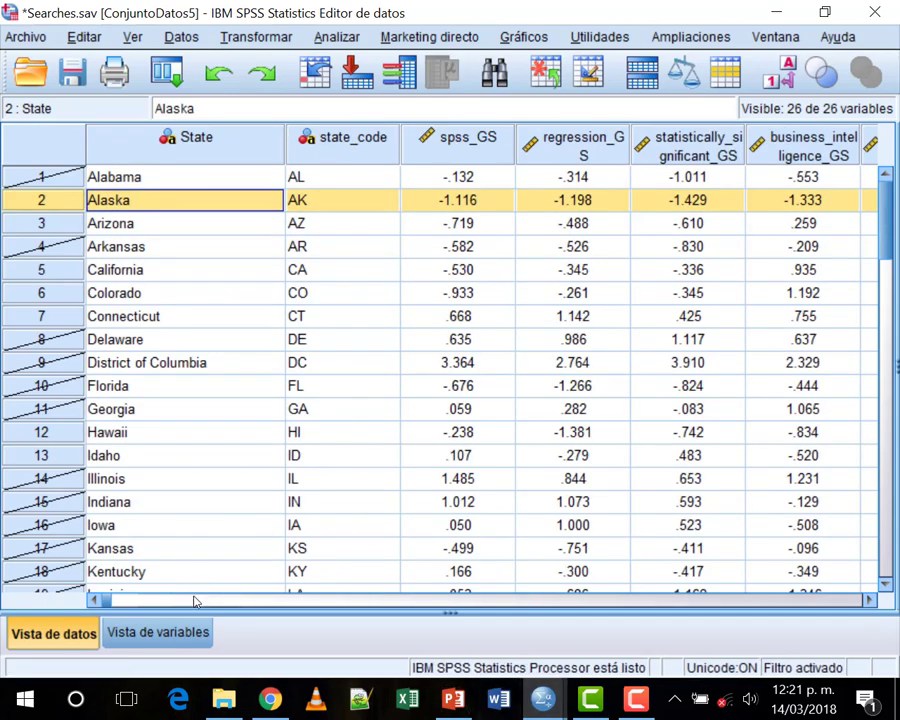
drag(195, 601, 592, 600)
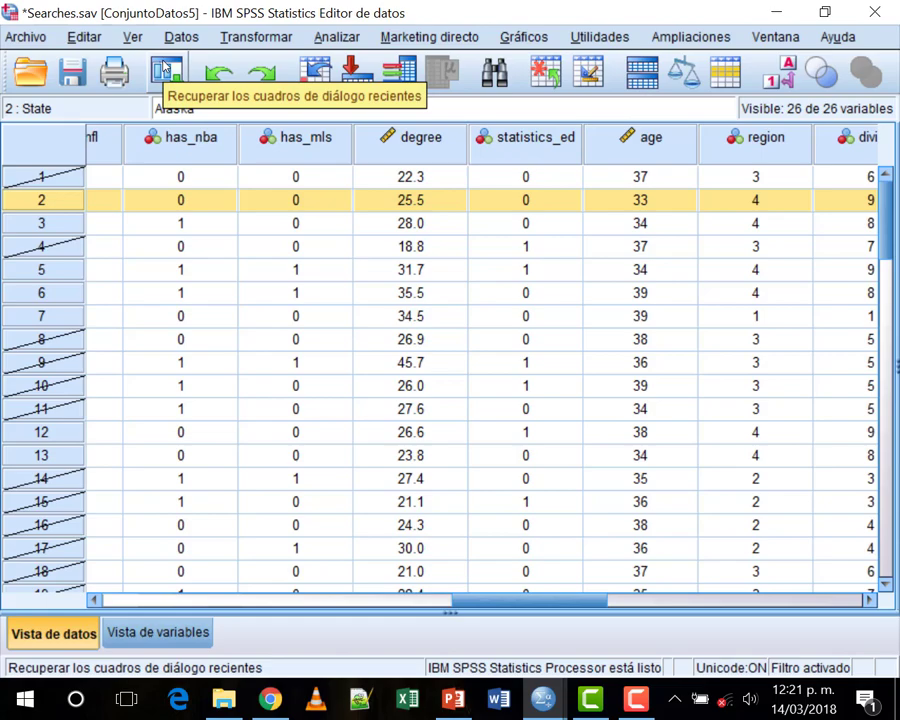
Step: Change the Select Cases condition to region = 3 | region = 4
click(180, 36)
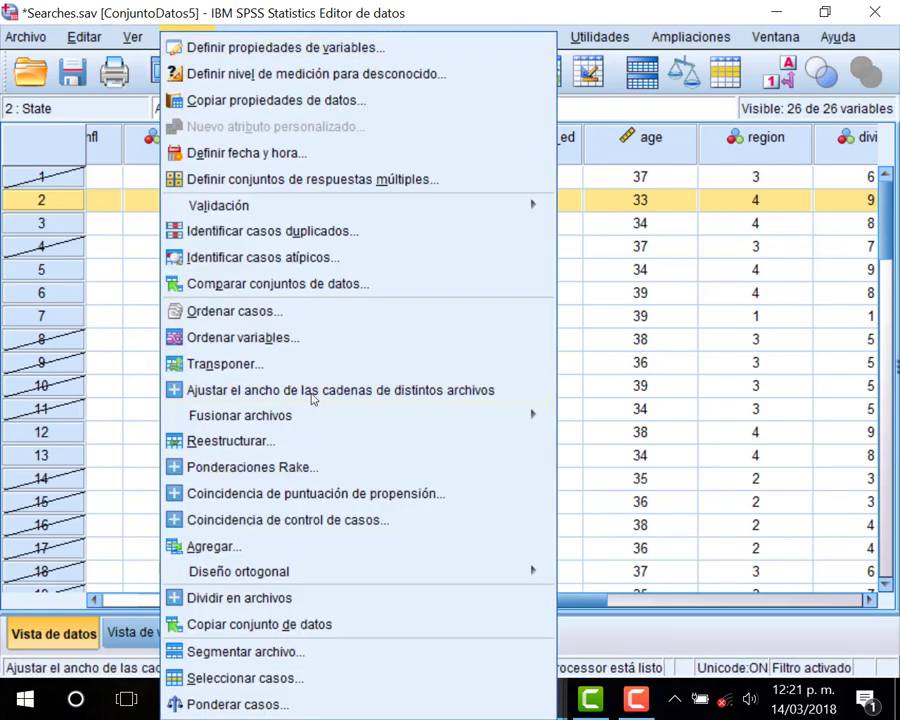
click(240, 677)
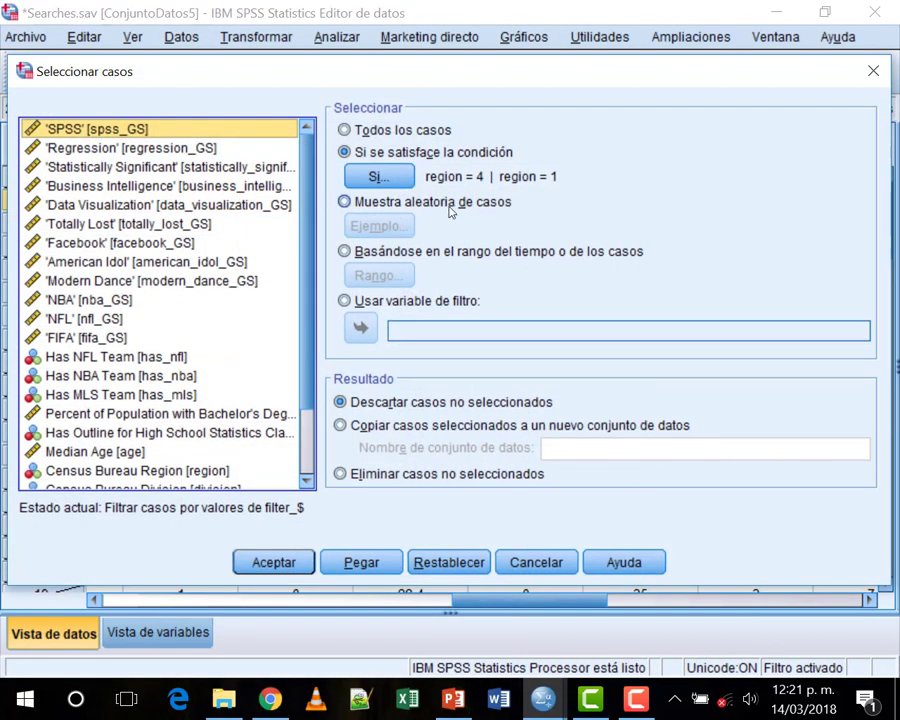
click(379, 176)
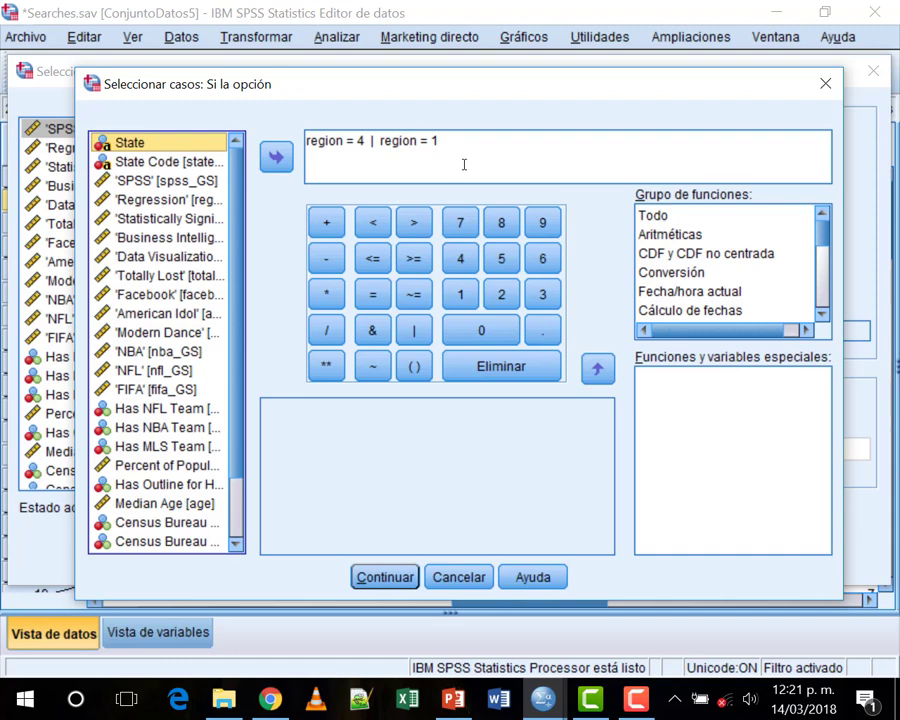
click(364, 141)
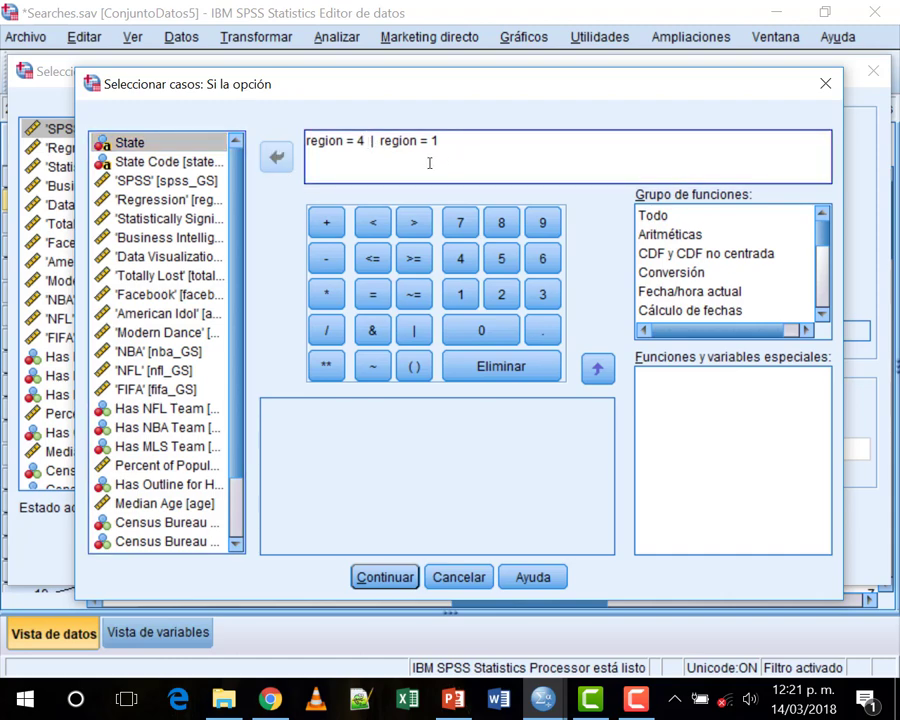
key(BackSpace)
text(3)
click(438, 142)
key(BackSpace)
text(4)
Step: Replace the combined OR expression with the single condition region >= 3
drag(347, 143, 440, 142)
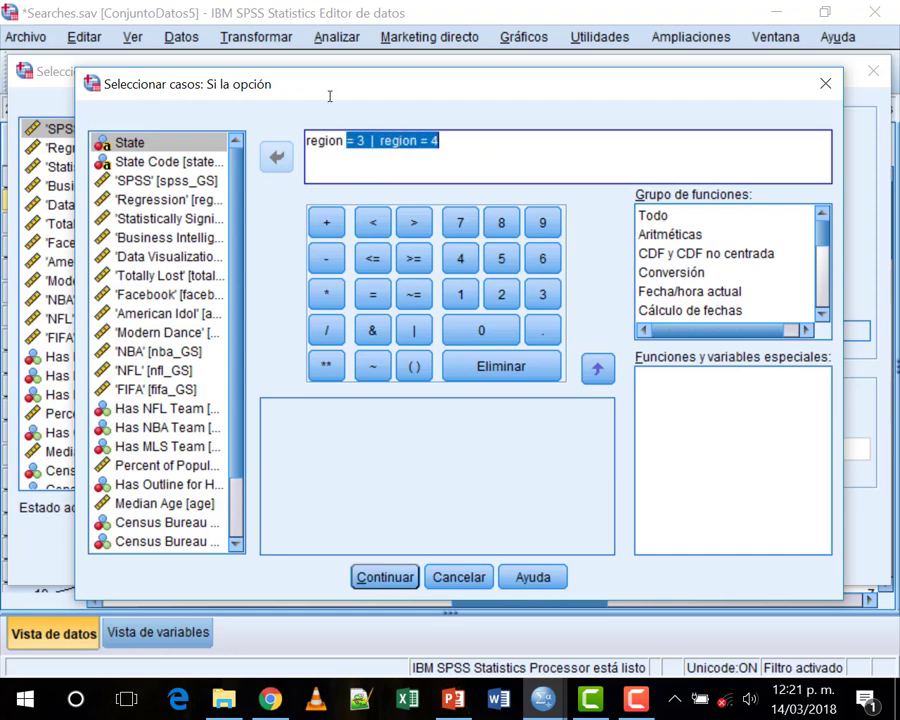
click(424, 261)
text(3)
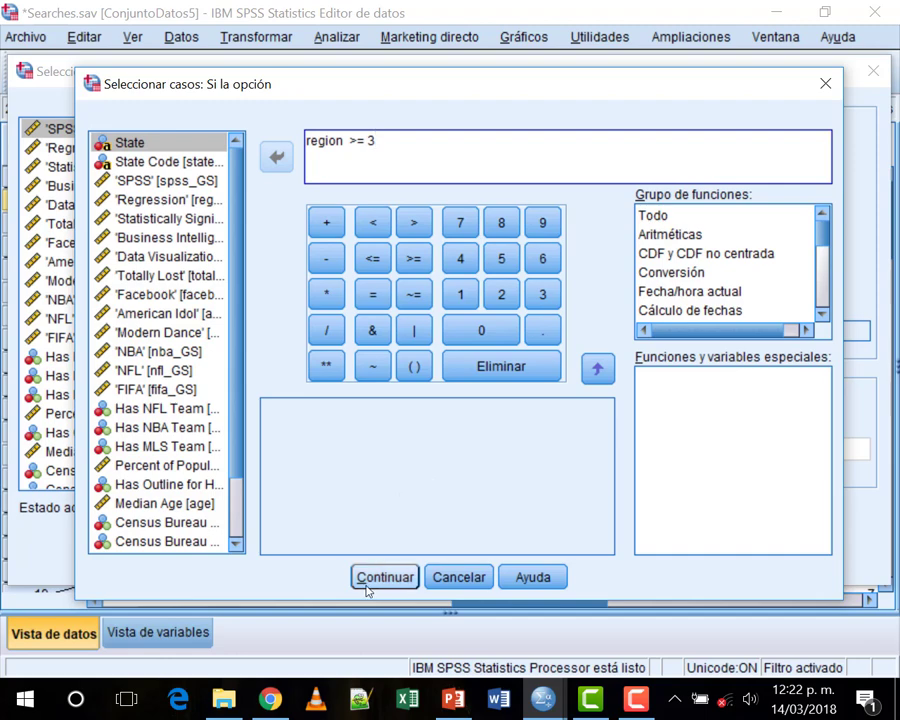
click(413, 331)
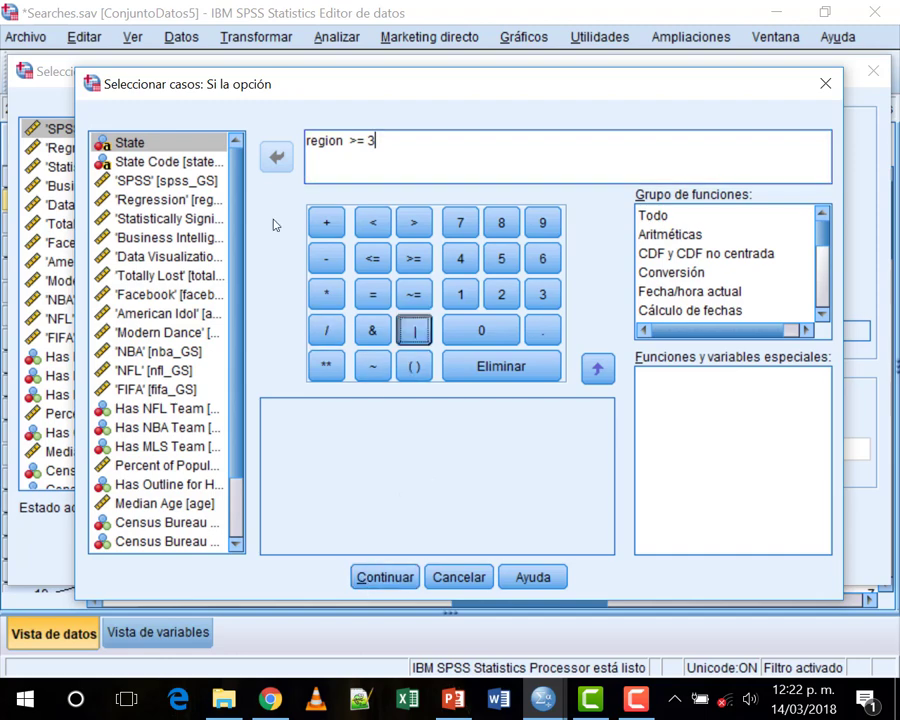
click(372, 331)
click(409, 334)
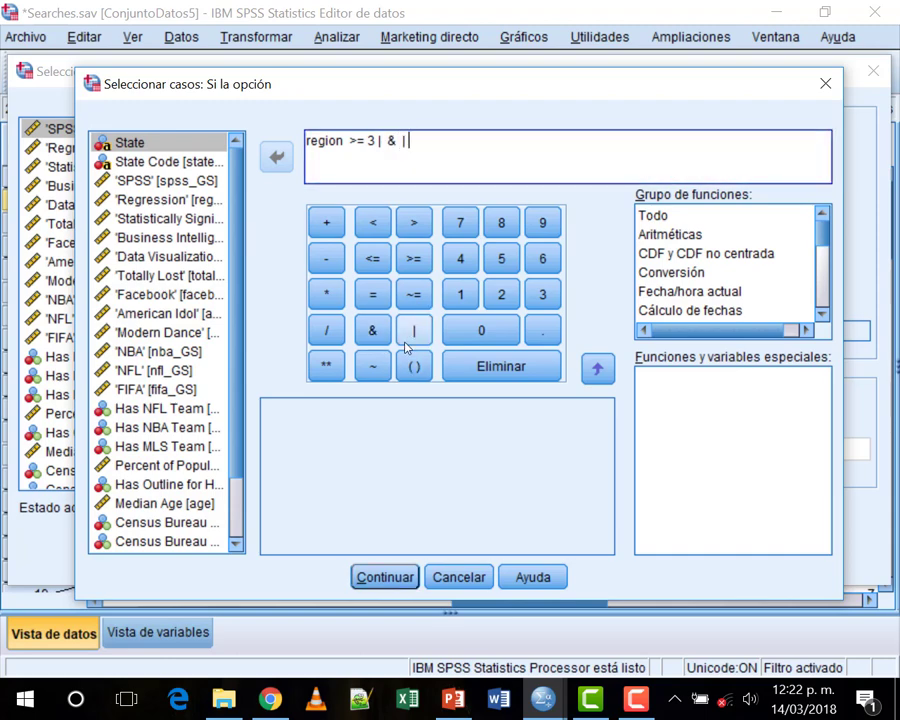
key(BackSpace)
key(BackSpace)
key(BackSpace)
key(BackSpace)
key(BackSpace)
key(BackSpace)
key(BackSpace)
Step: Apply the region >= 3 condition as a filter and check the region and filter_$ columns in the data editor
click(370, 578)
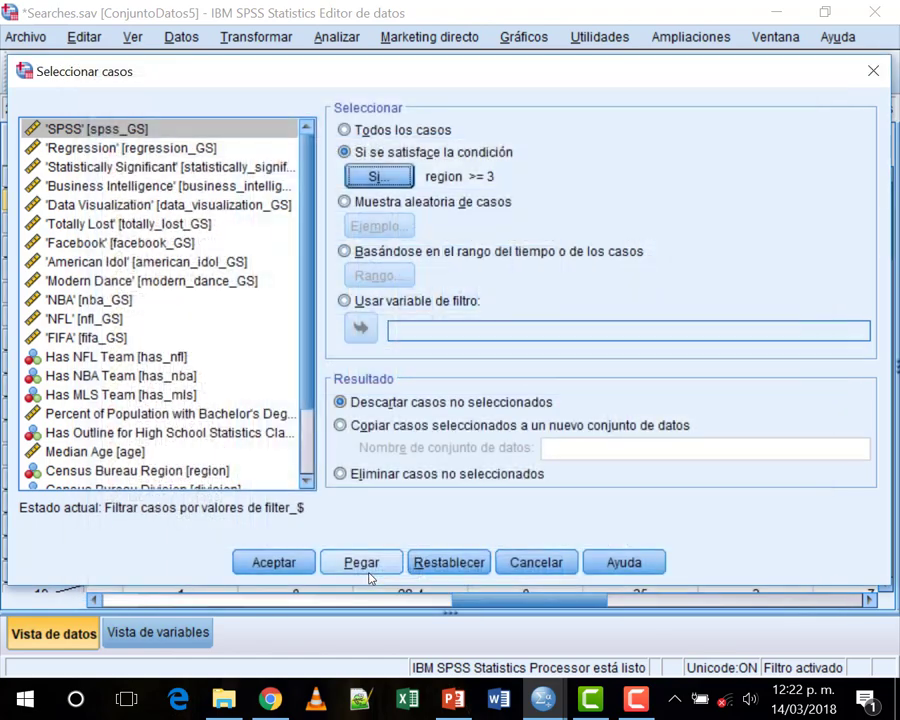
click(266, 560)
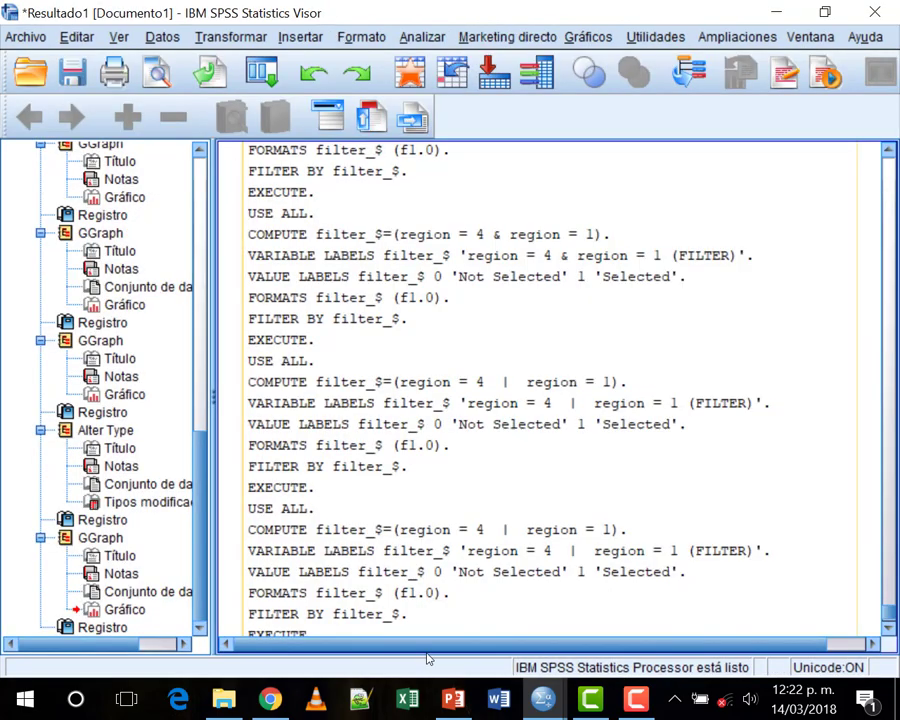
mouse_move(543, 698)
click(577, 647)
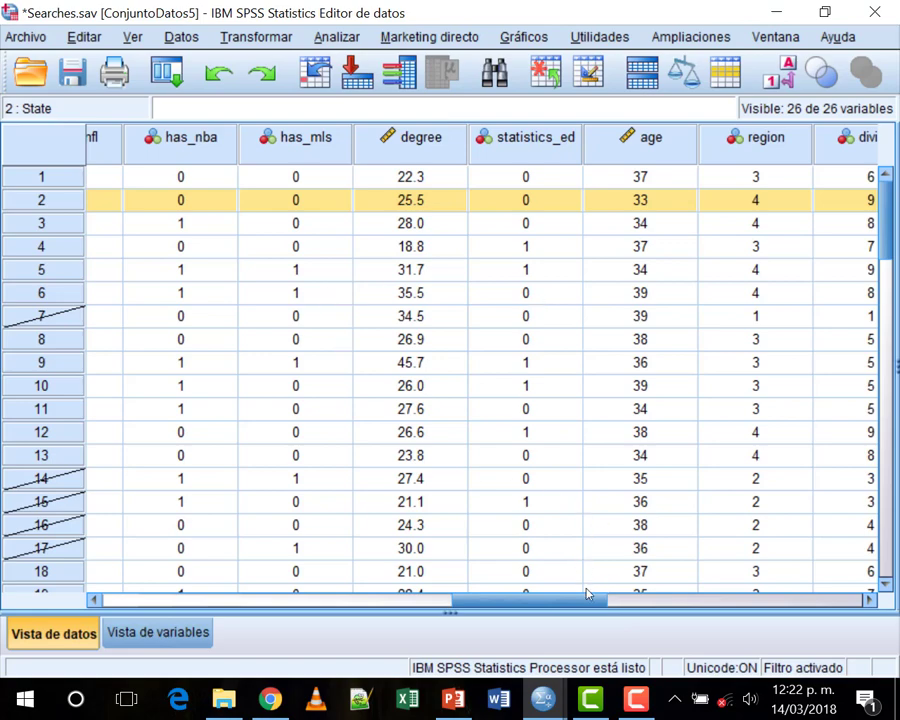
drag(537, 600, 657, 599)
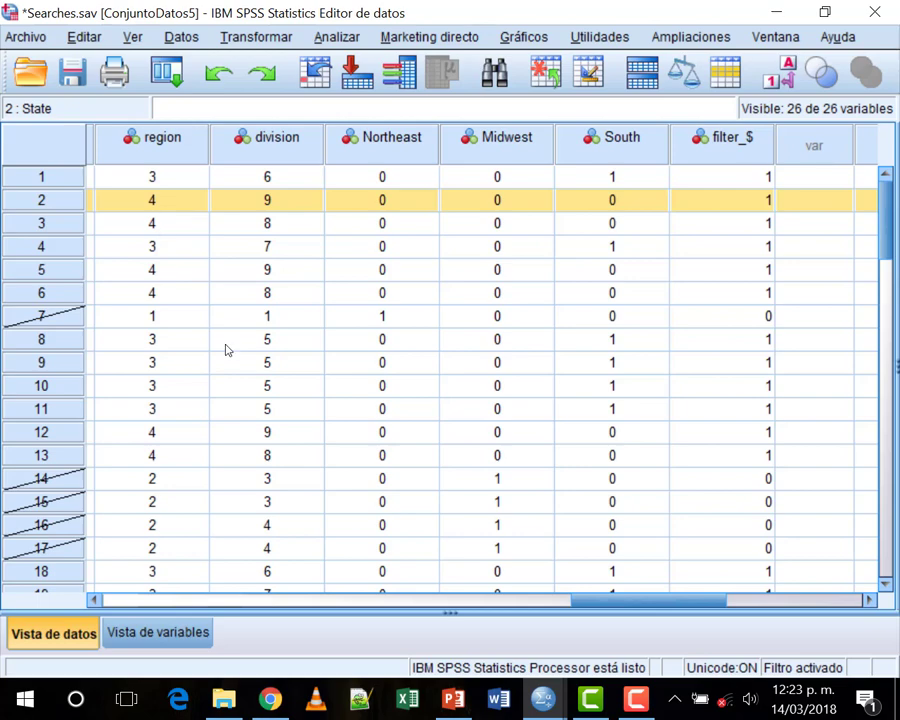
click(165, 269)
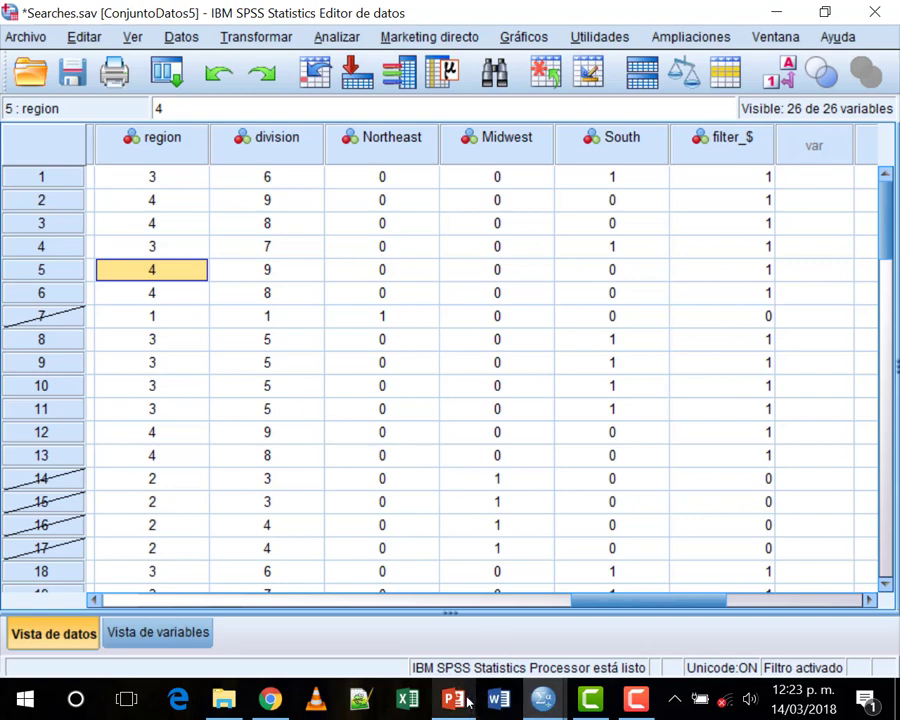
Step: Look at the "Seleccionar Datos" slide in PowerPoint and return to the Searches.sav data editor in SPSS
mouse_move(468, 703)
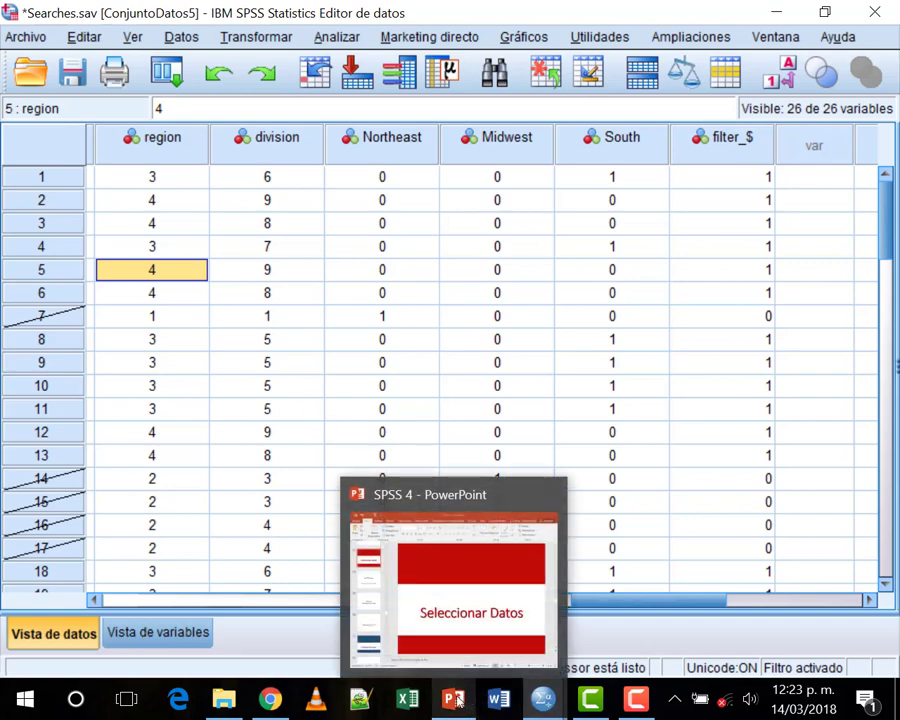
click(472, 597)
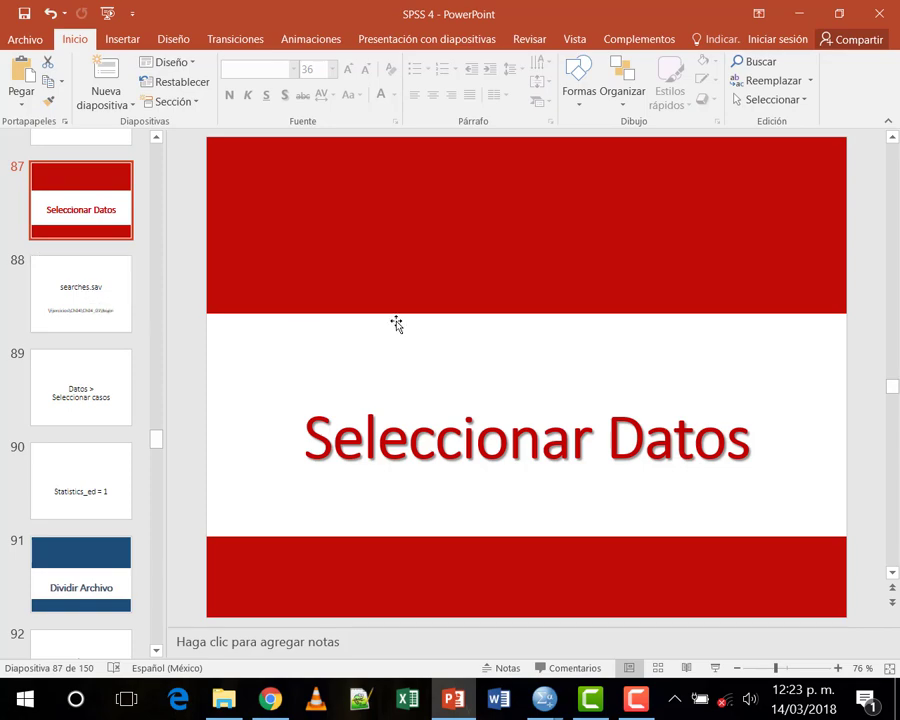
mouse_move(550, 705)
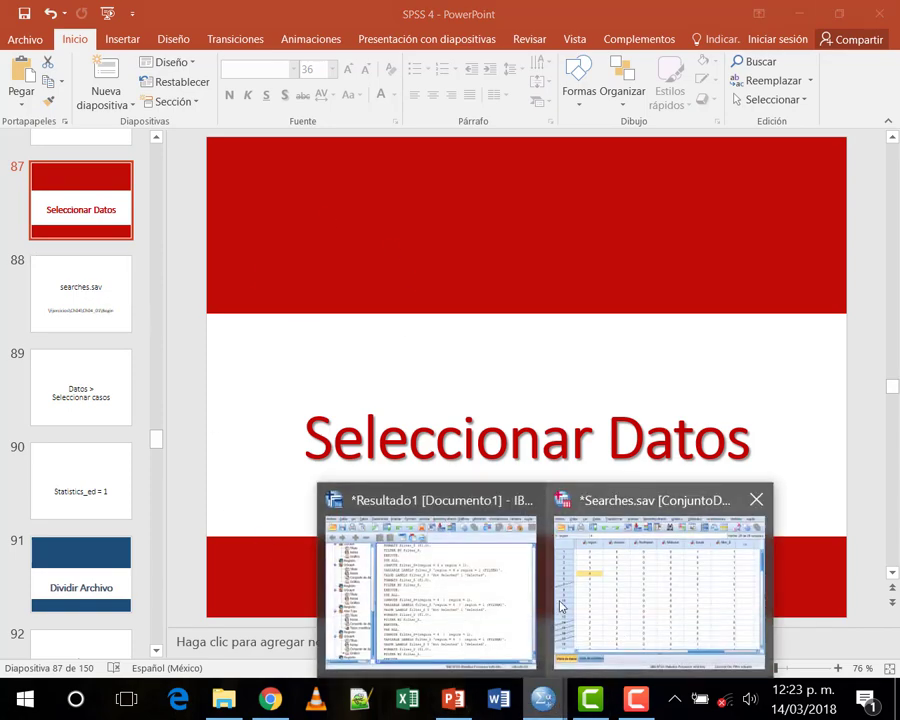
click(430, 590)
click(659, 597)
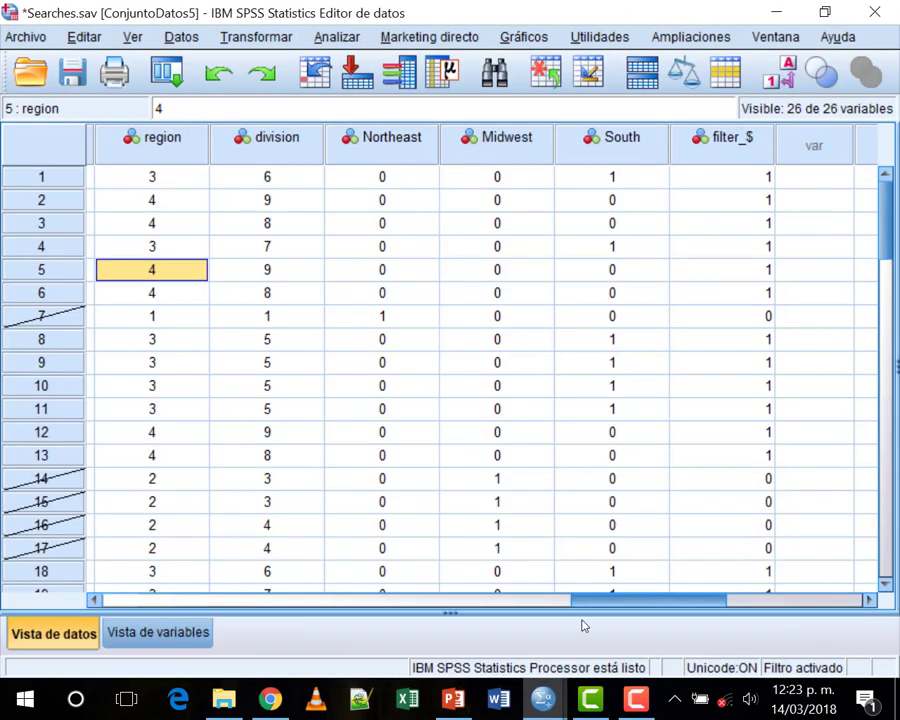
Step: Switch to the output viewer and generate the 'SPSS' boxplot with State Code point labels for the filtered cases using the Chart Builder
click(480, 610)
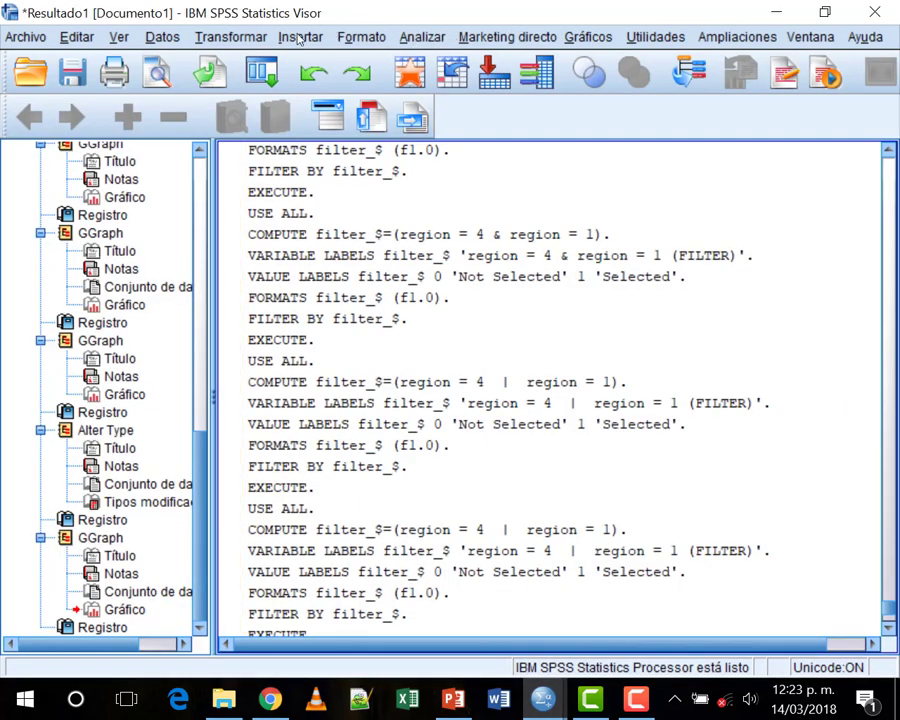
click(232, 37)
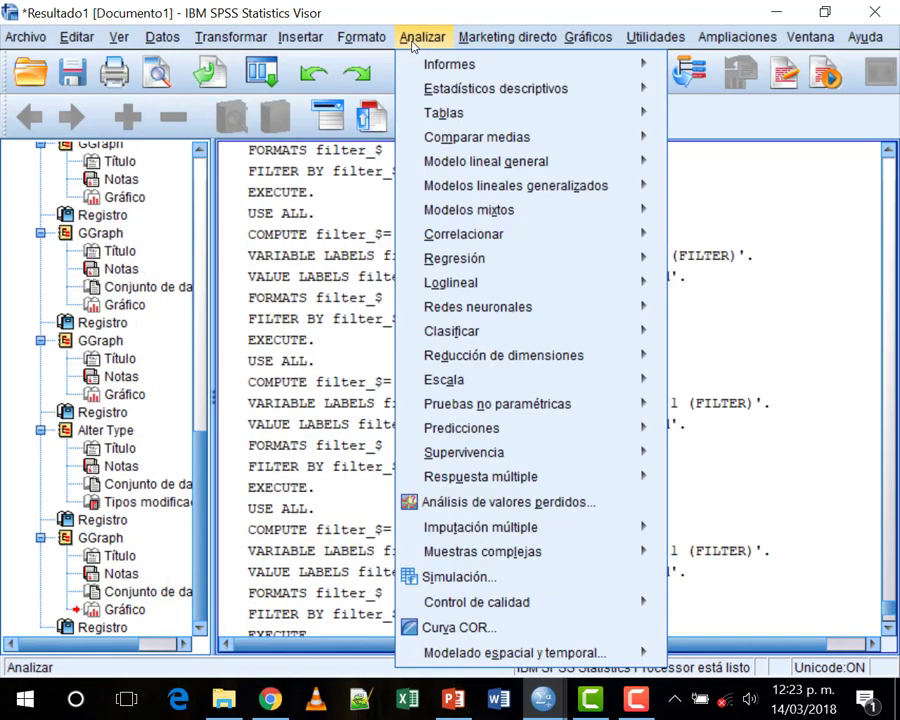
mouse_move(568, 47)
click(630, 65)
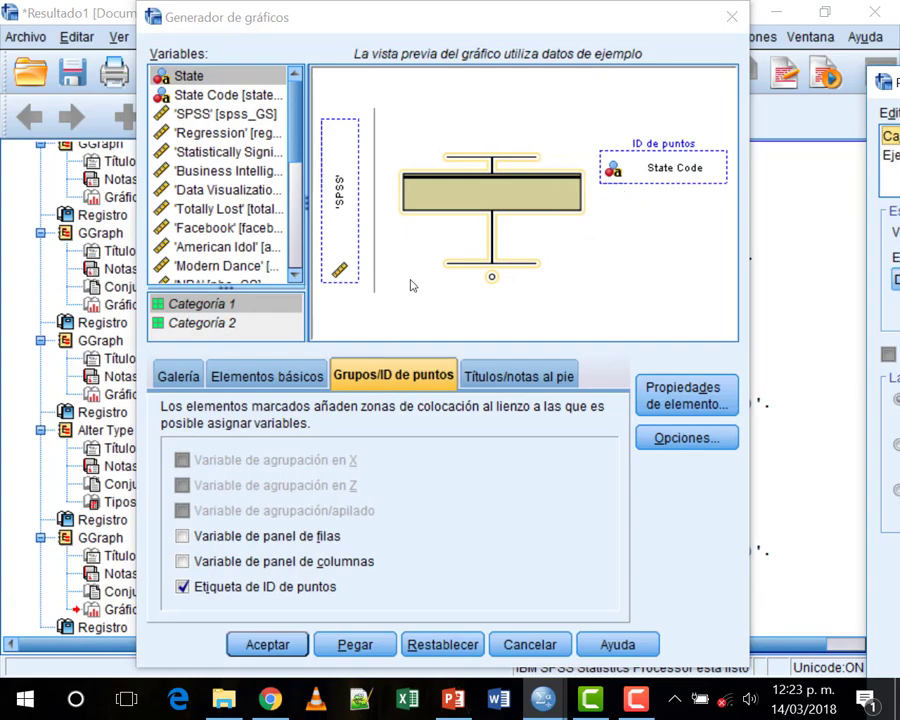
click(283, 643)
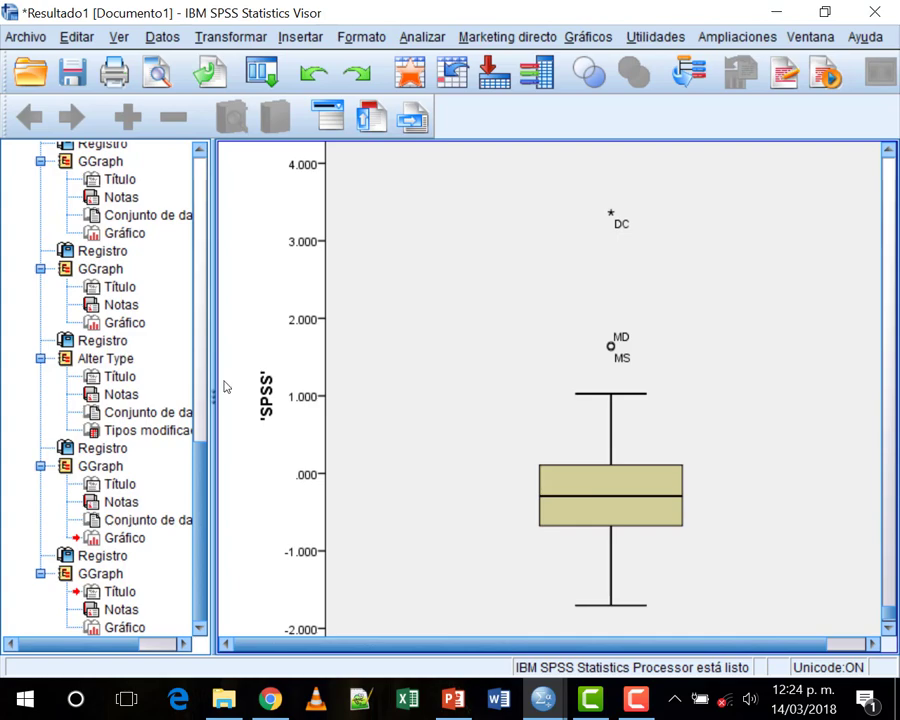
scroll(388, 366, up, 3)
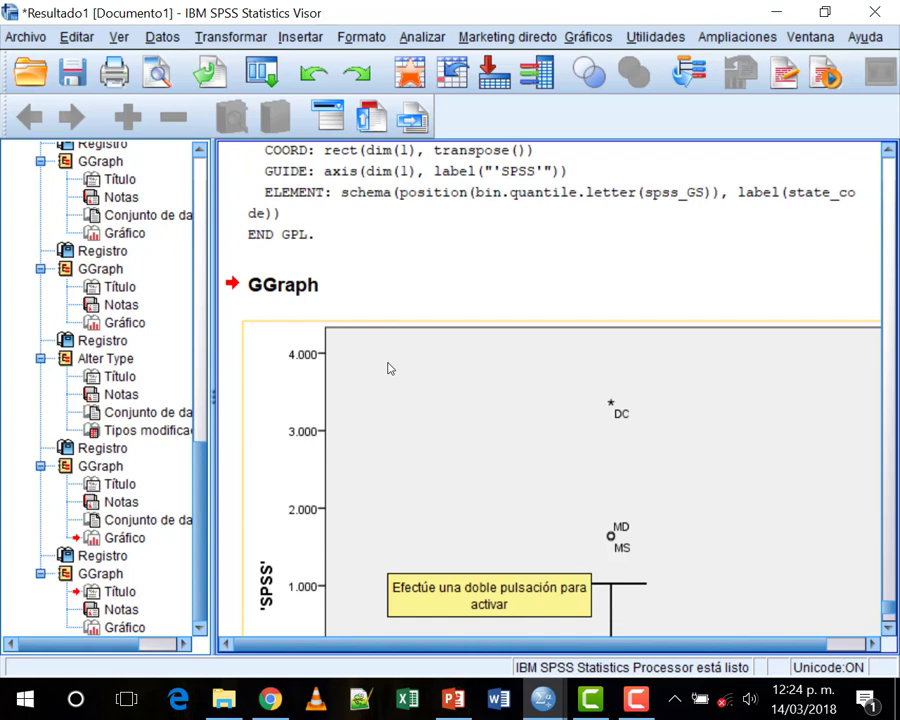
Step: Examine the outliers and their State Code labels in the newest 'SPSS' boxplot
scroll(390, 369, up, 2)
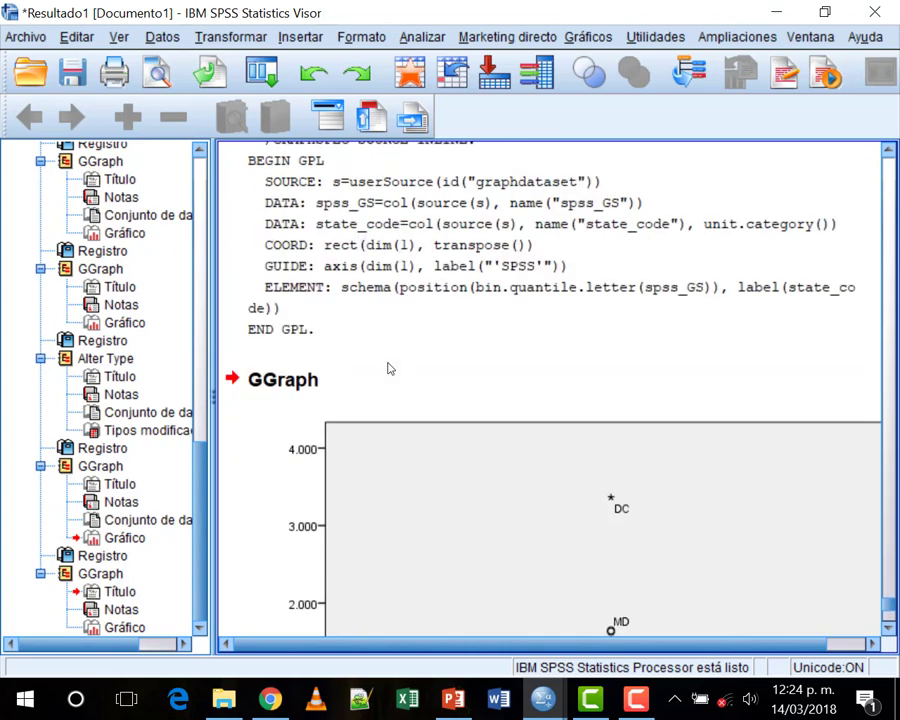
scroll(390, 369, down, 7)
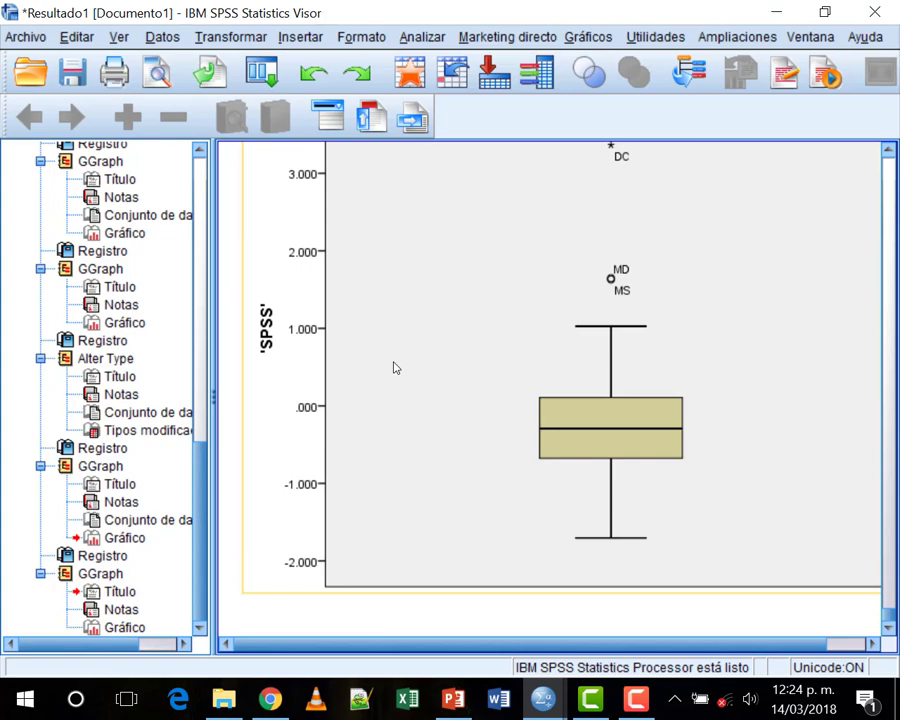
scroll(390, 366, up, 4)
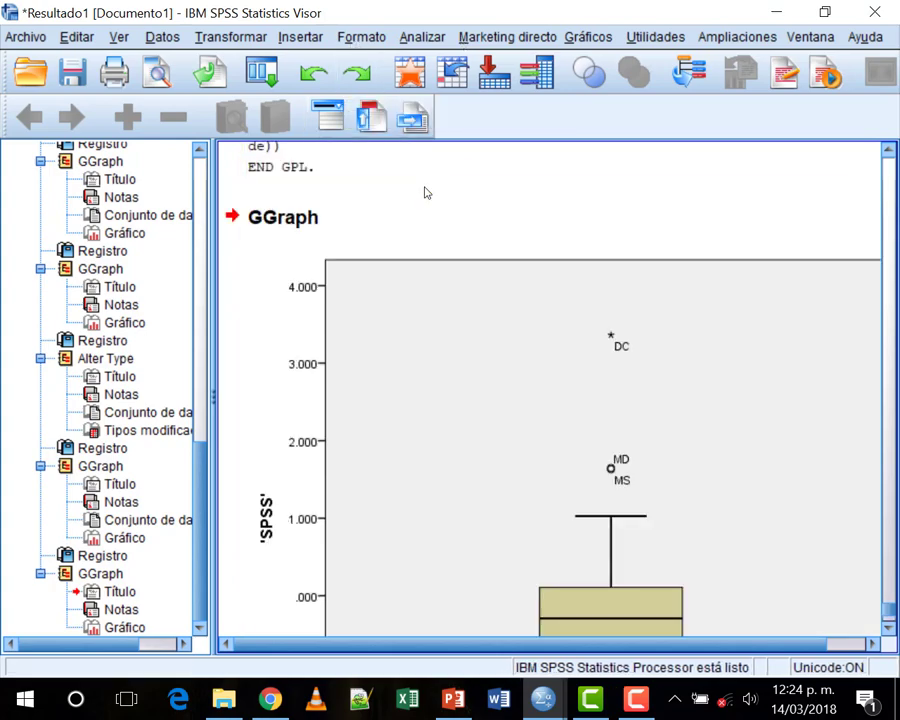
scroll(450, 215, down, 4)
scroll(461, 283, up, 2)
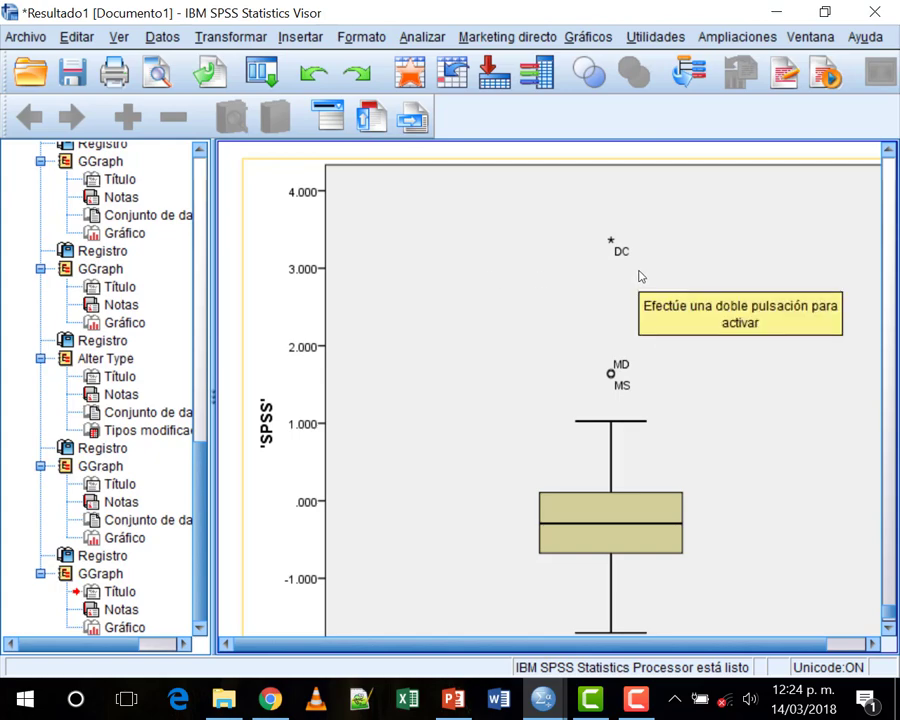
Step: Set up a one-dimensional boxplot without point labels in the Chart Builder, with 'SPSS' as its variable
click(594, 42)
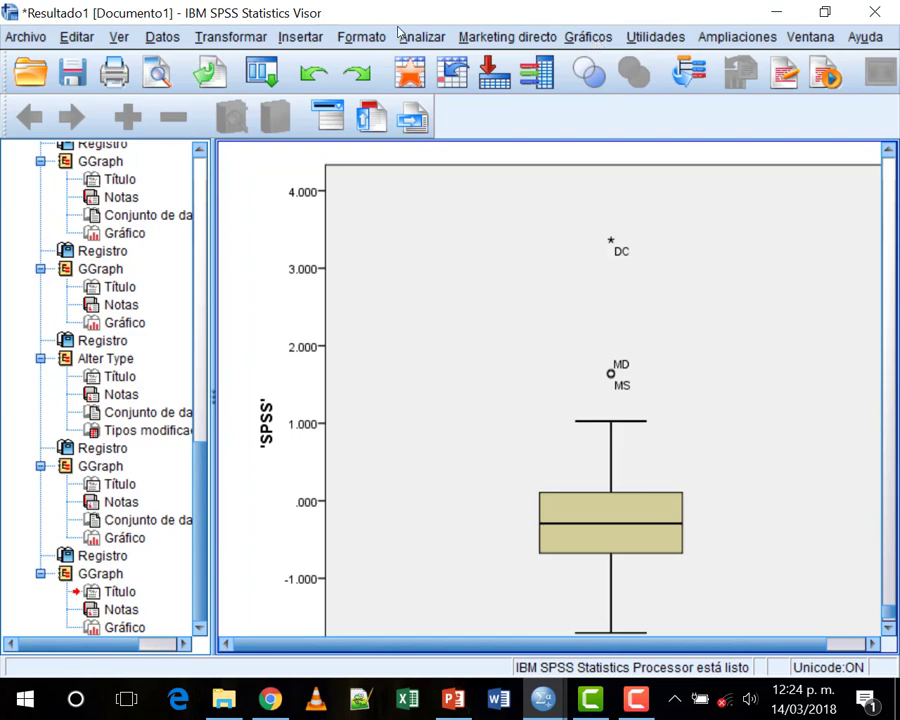
key(Down)
key(Return)
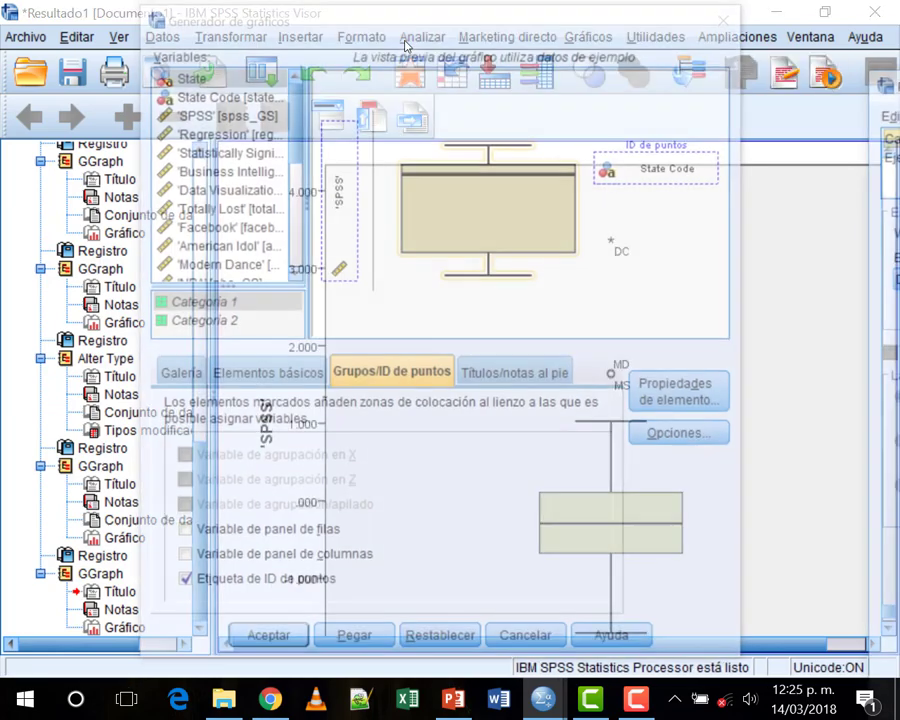
click(195, 380)
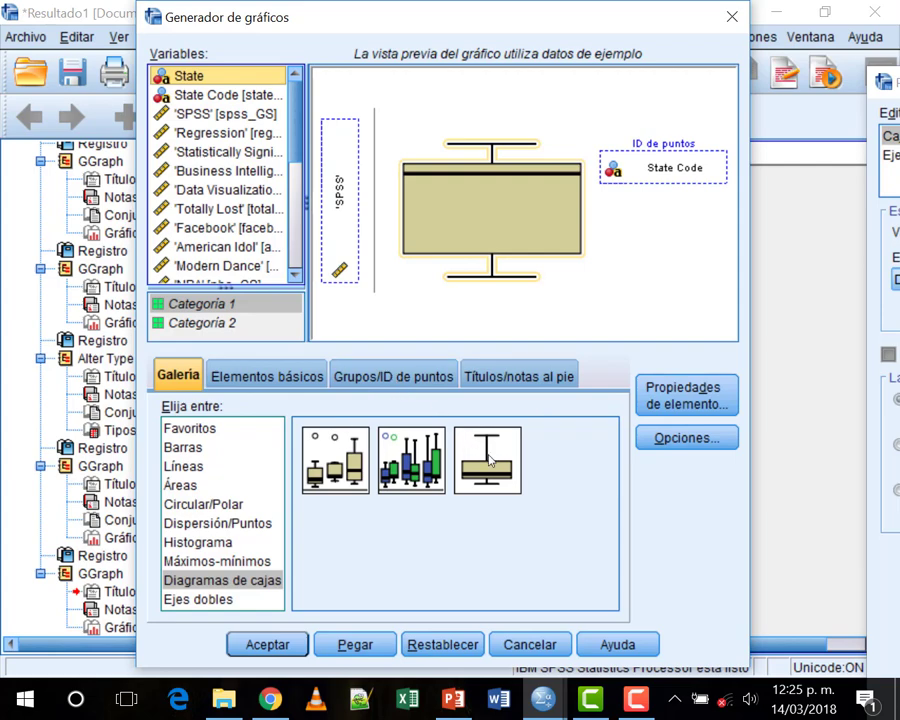
drag(484, 460, 318, 166)
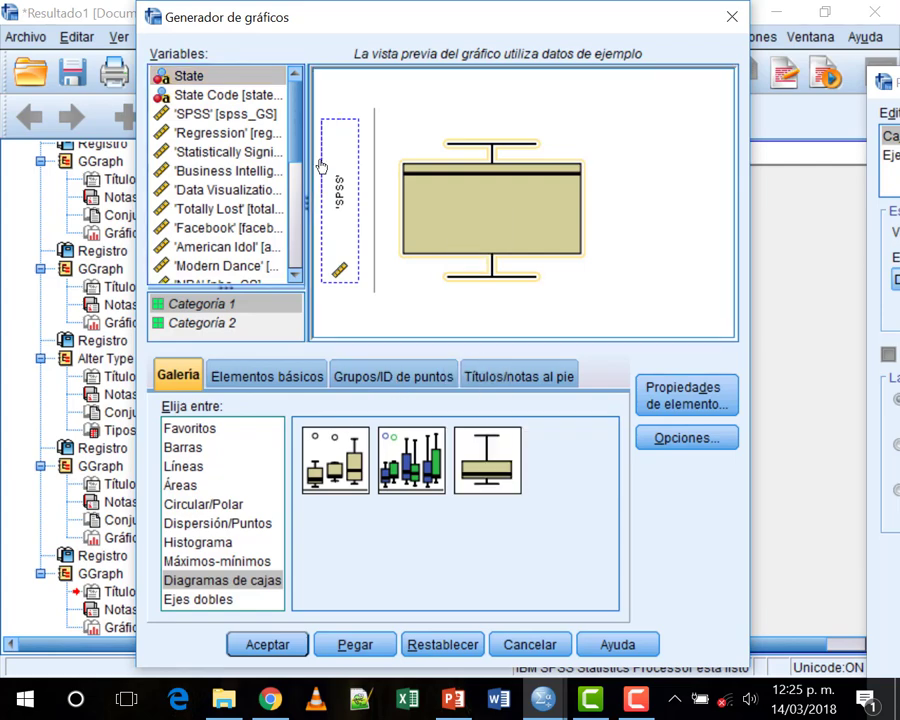
click(205, 114)
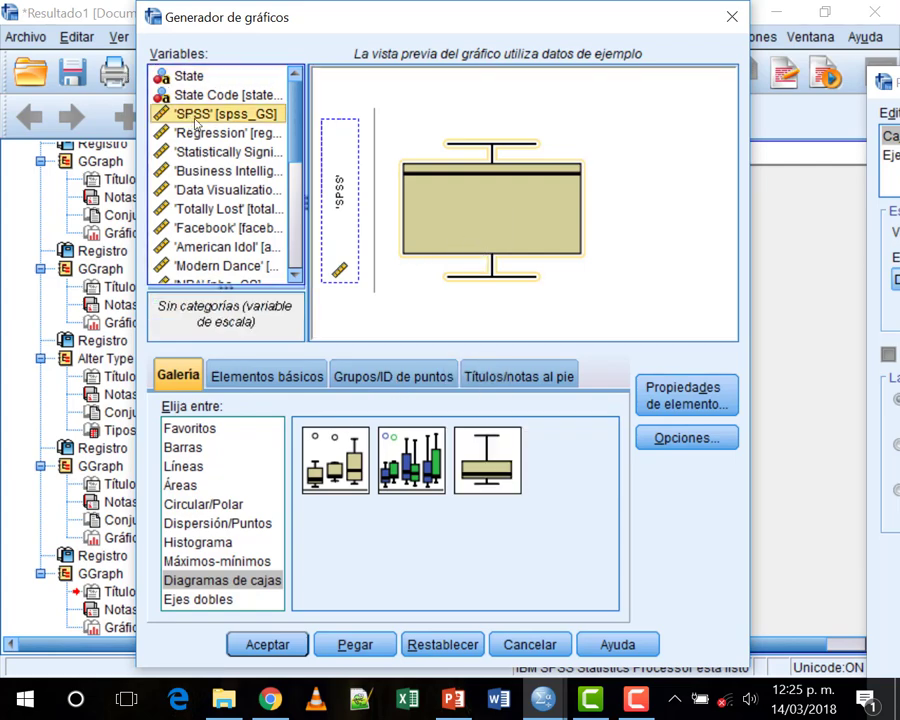
drag(205, 114, 342, 205)
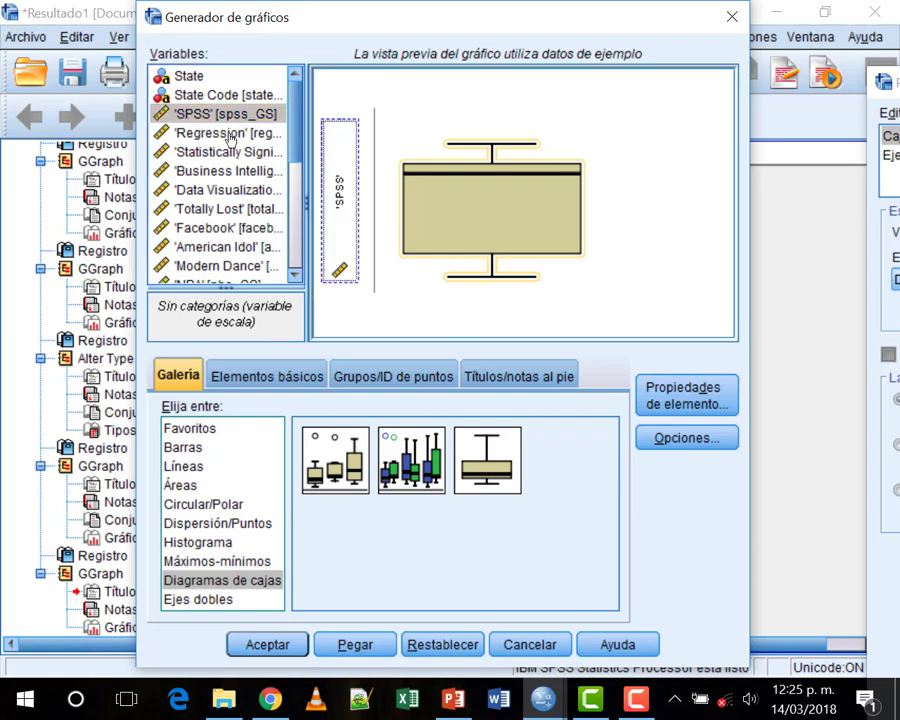
Step: Add a point ID label to the boxplot, assign State to it and generate the chart
click(393, 377)
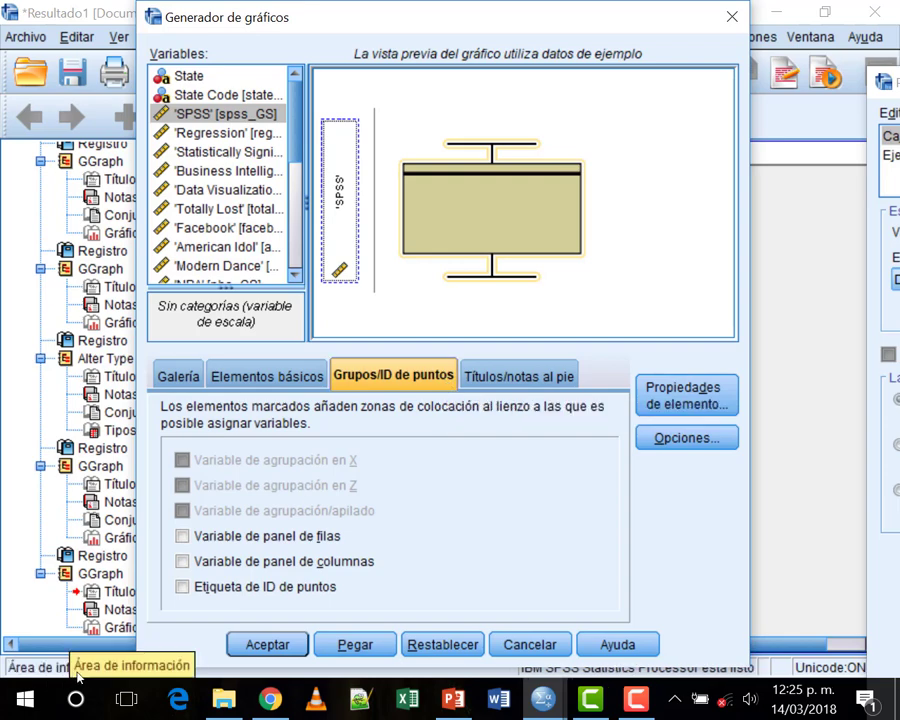
click(205, 587)
click(214, 588)
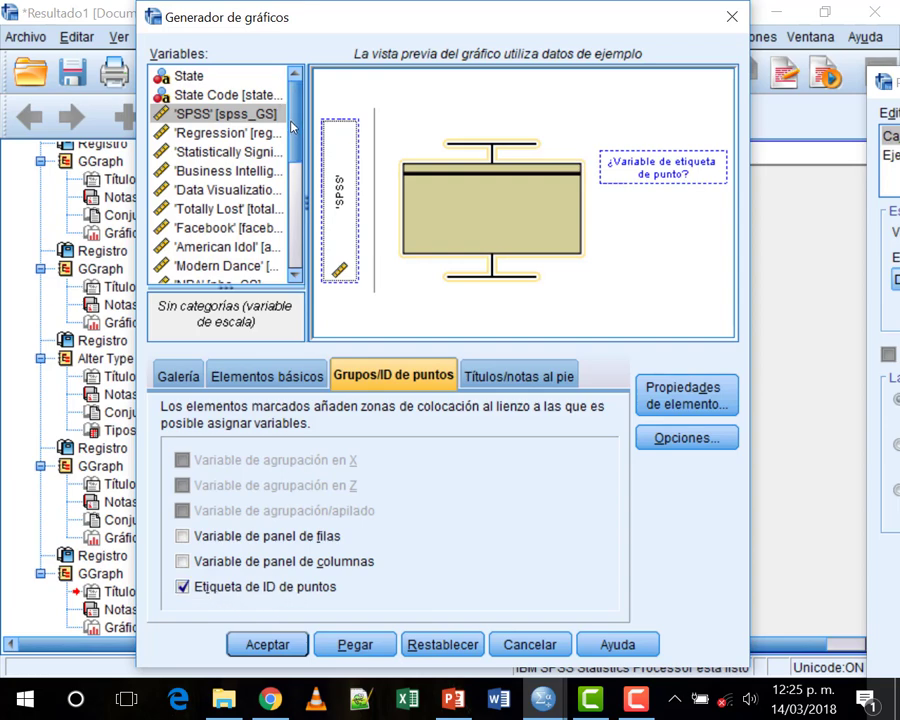
click(190, 76)
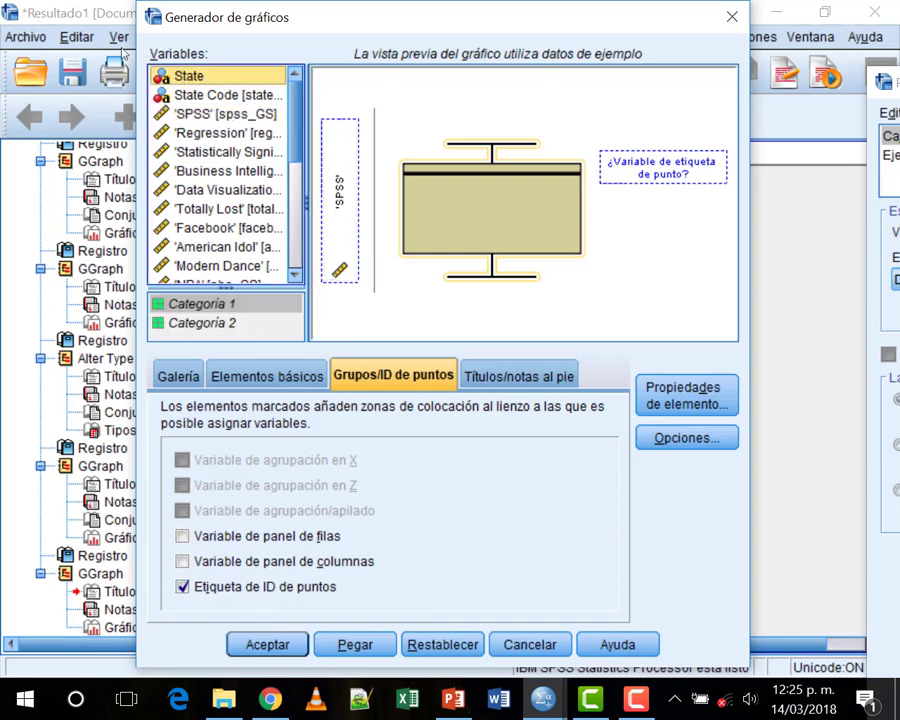
drag(160, 74, 630, 177)
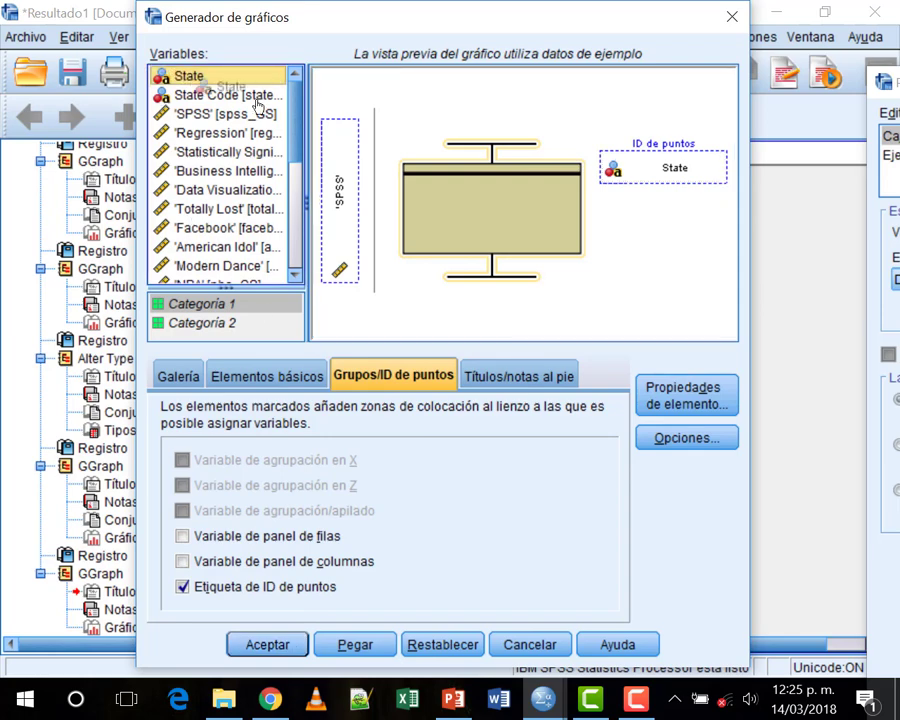
drag(152, 76, 640, 168)
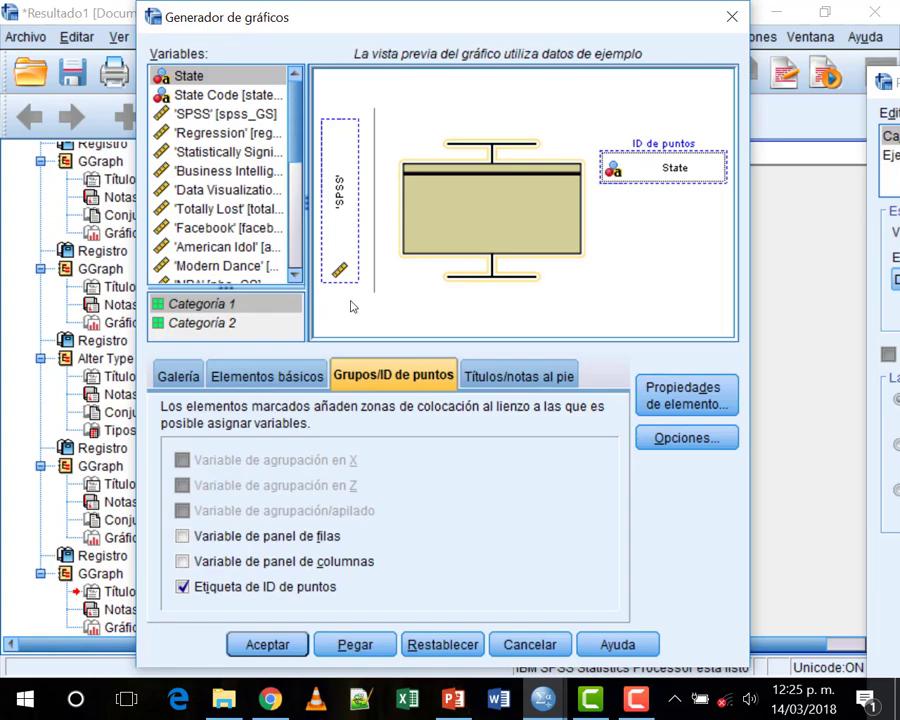
scroll(296, 228, down, 3)
scroll(296, 228, down, 2)
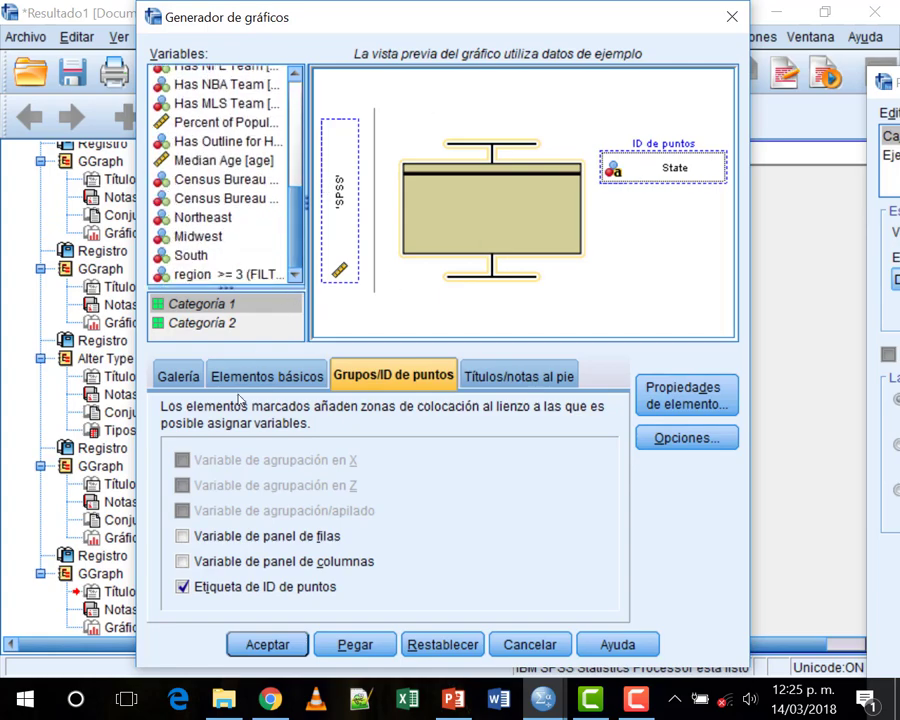
click(268, 644)
key(Return)
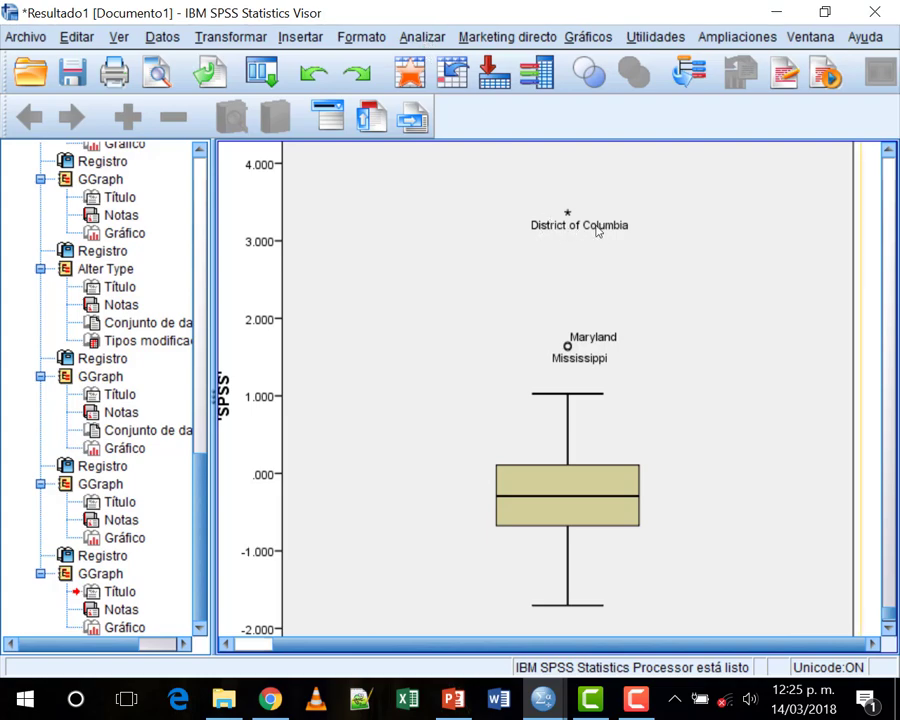
Step: Generate the 'SPSS' boxplot again with South as the point ID label variable
click(588, 37)
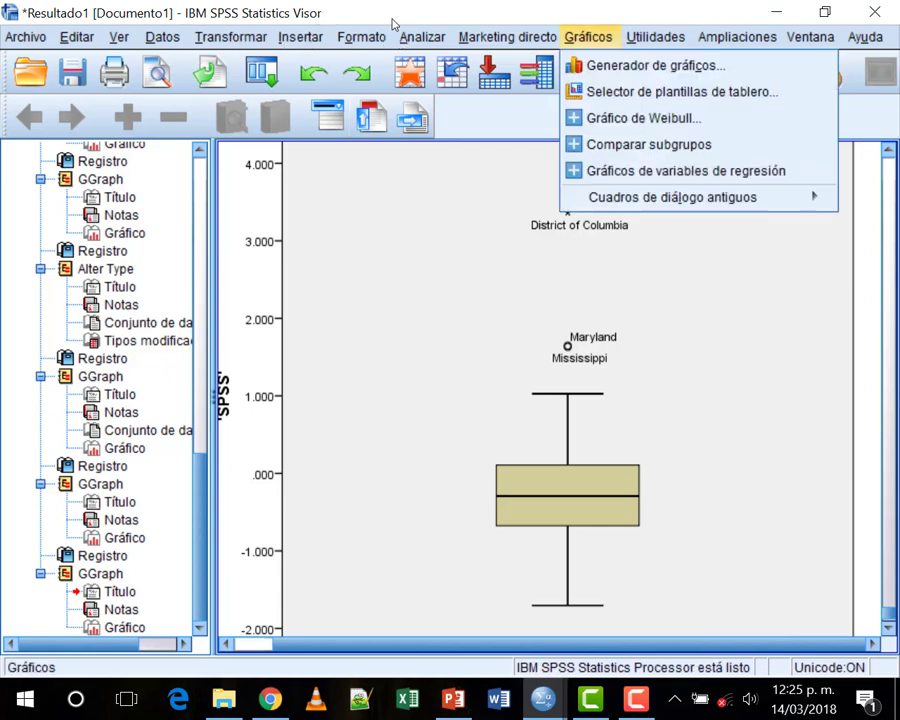
click(594, 62)
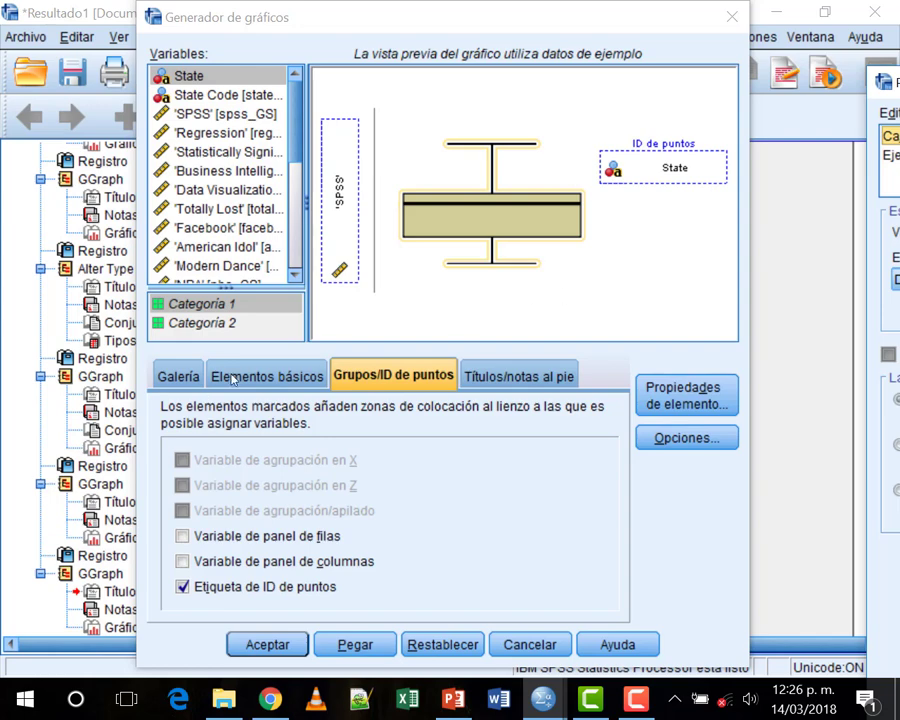
drag(295, 110, 297, 300)
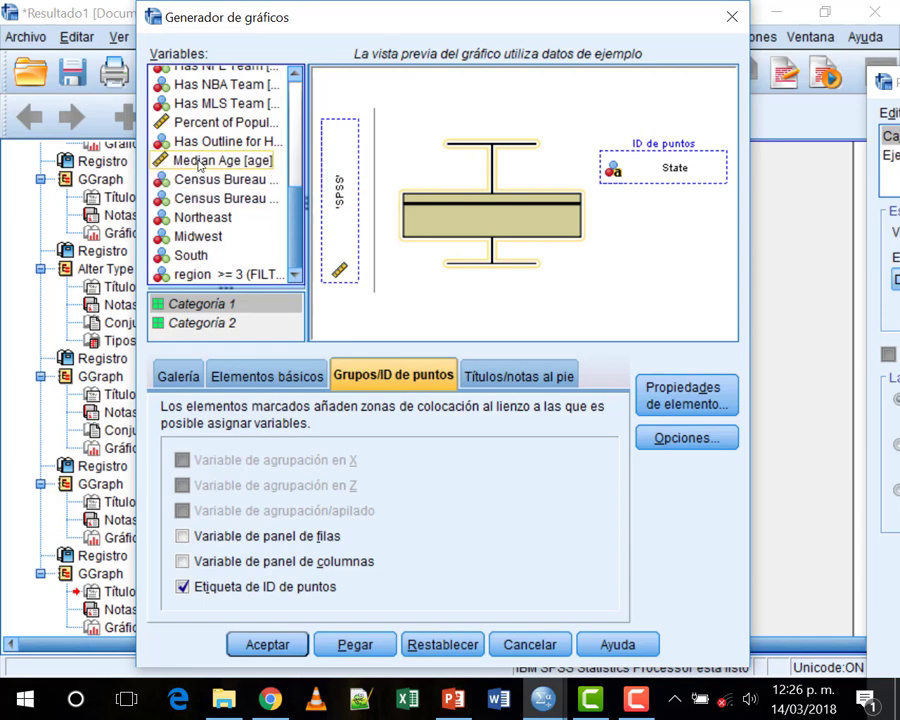
drag(189, 262, 633, 176)
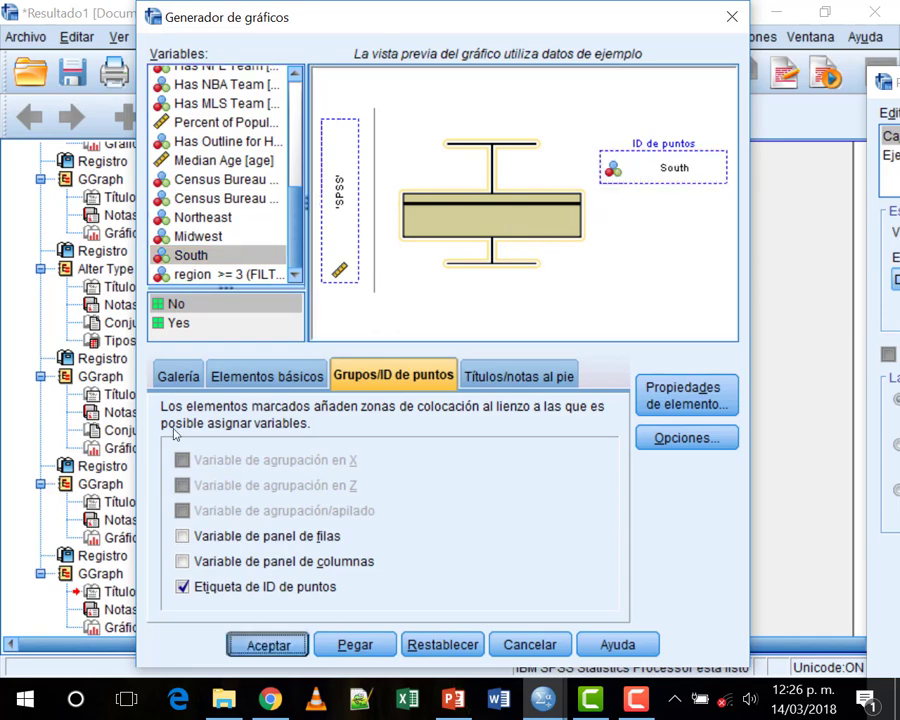
key(Return)
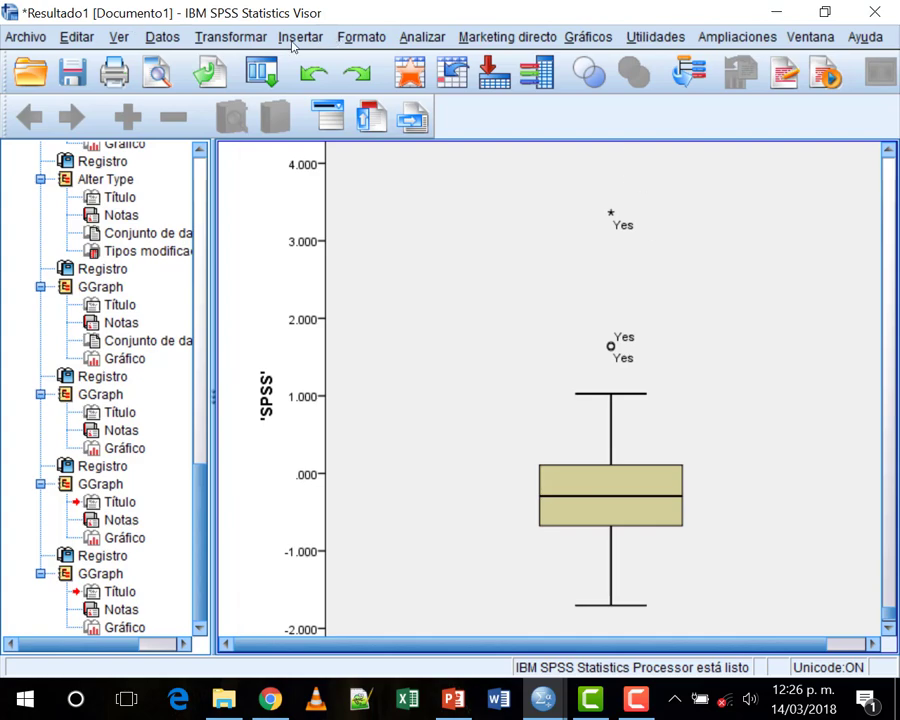
Step: Turn off the point ID label in the Chart Builder and generate the 'SPSS' boxplot without it
click(588, 37)
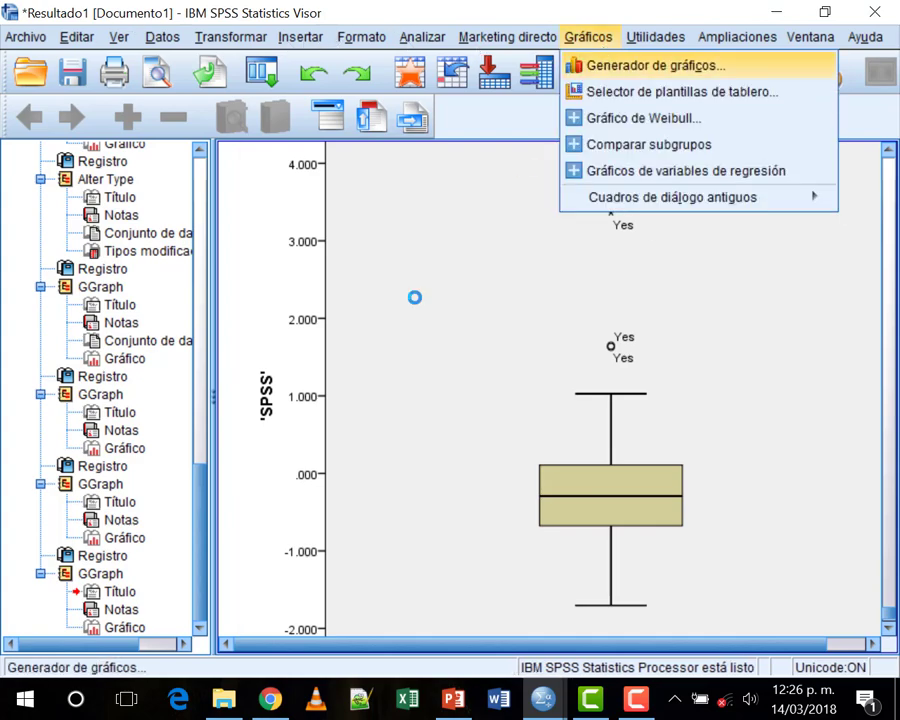
click(600, 67)
click(182, 586)
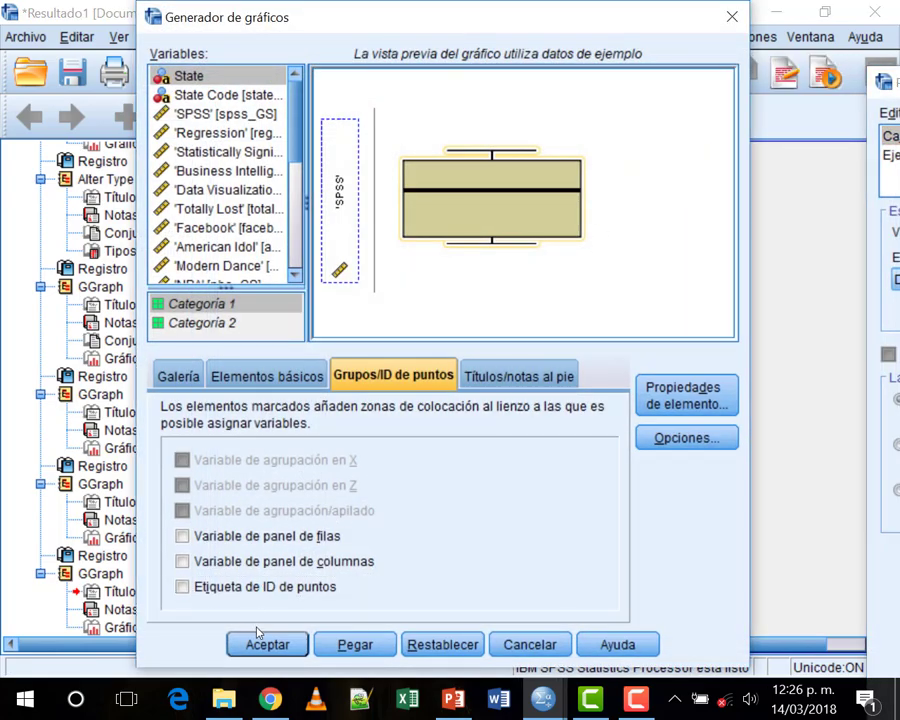
click(267, 645)
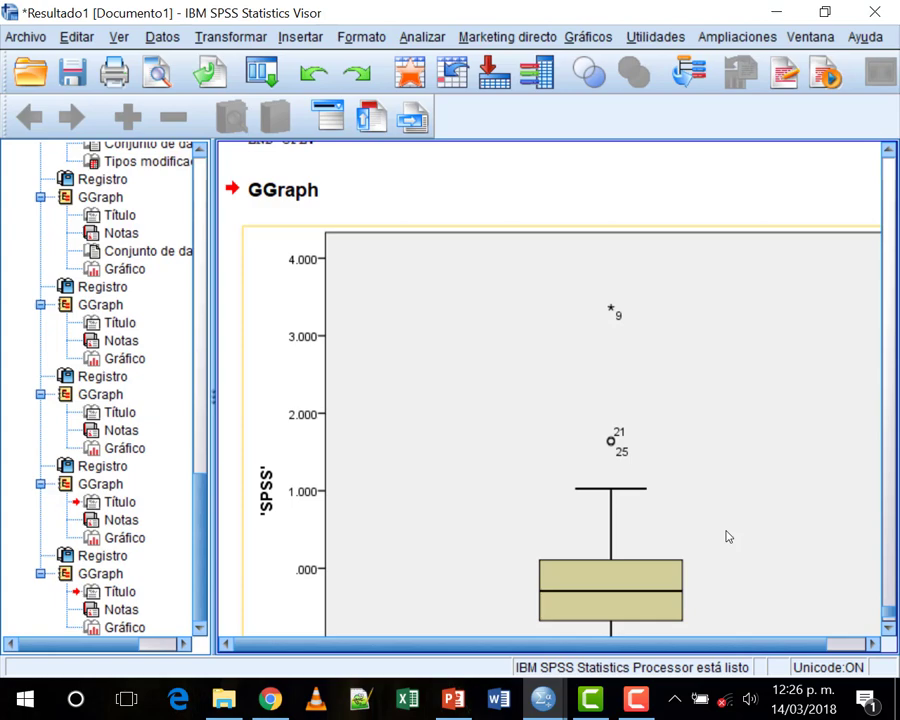
Step: Switch to the Searches.sav data editor and look up the state of case 9
click(543, 698)
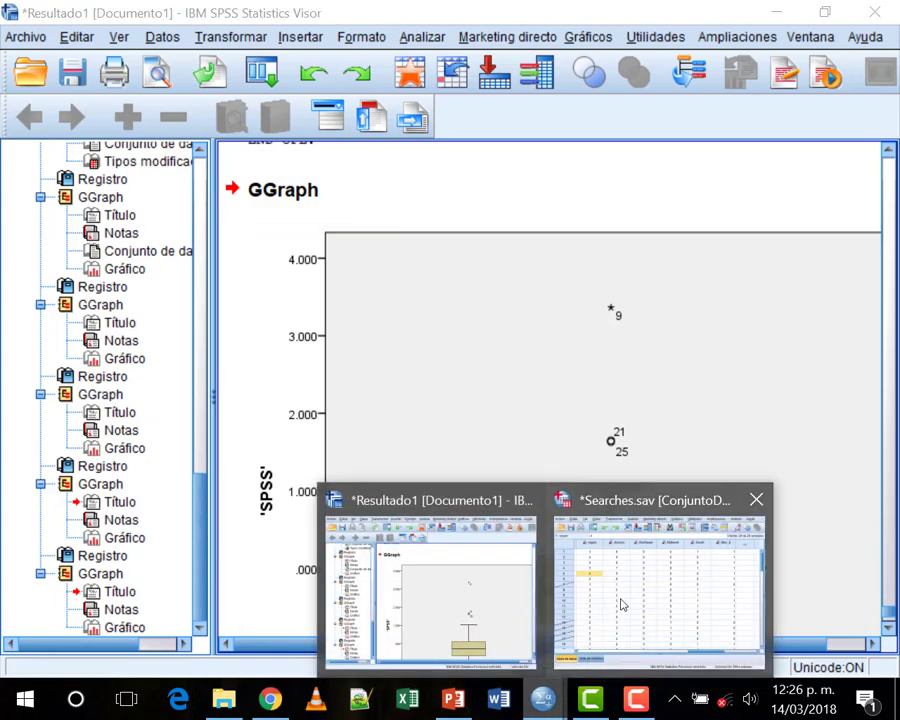
click(621, 604)
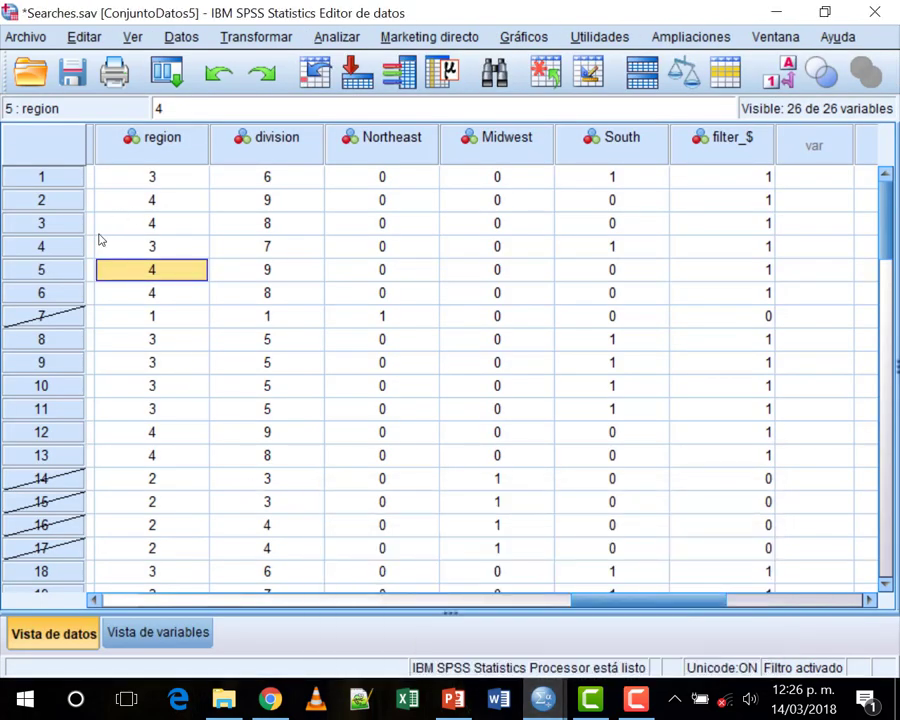
click(66, 368)
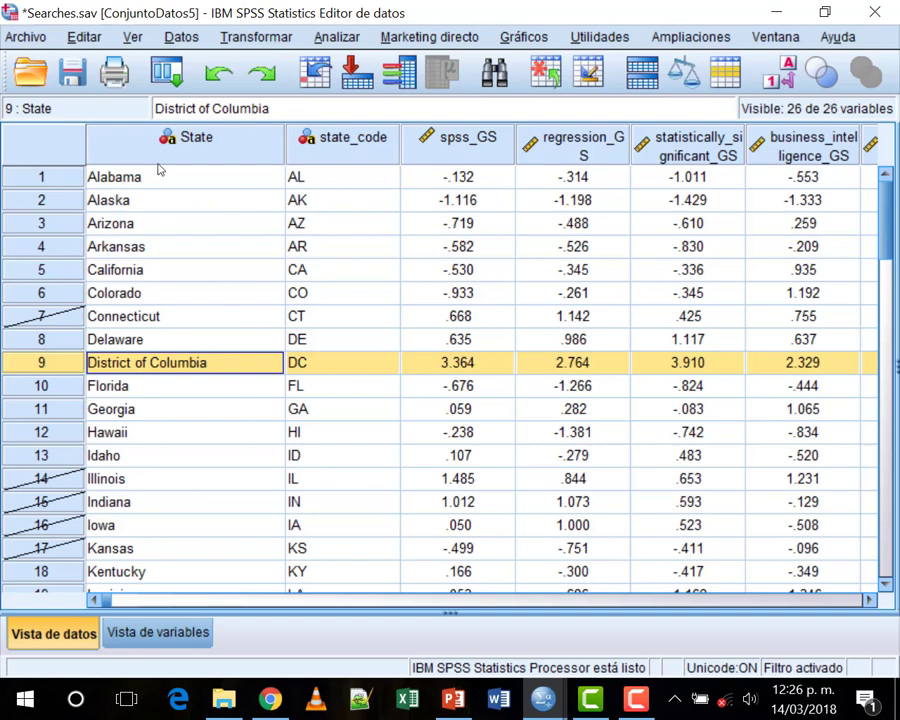
key(alt+g)
key(Down)
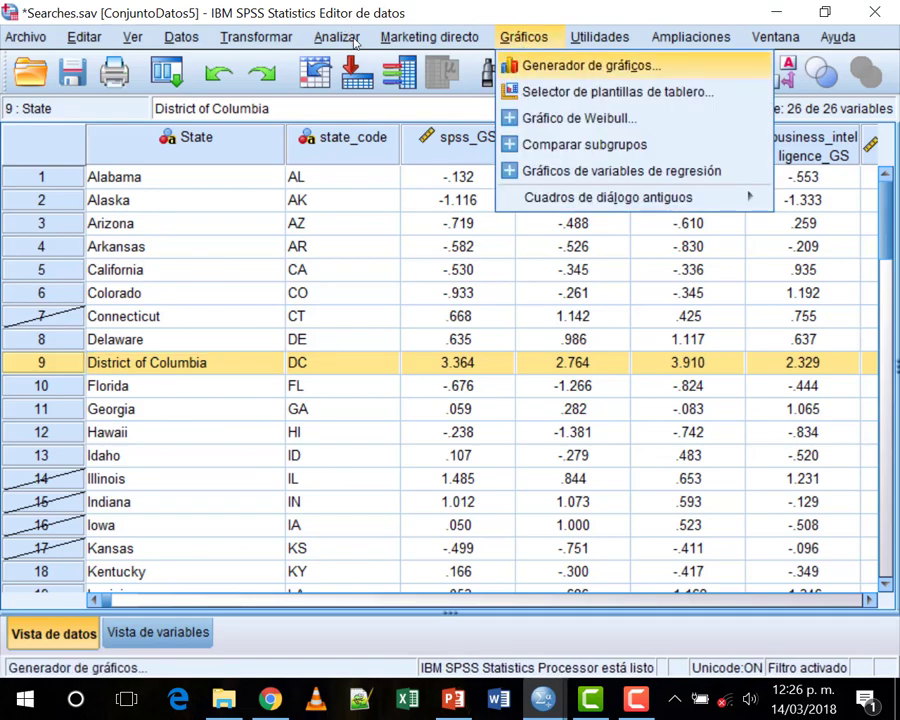
key(Return)
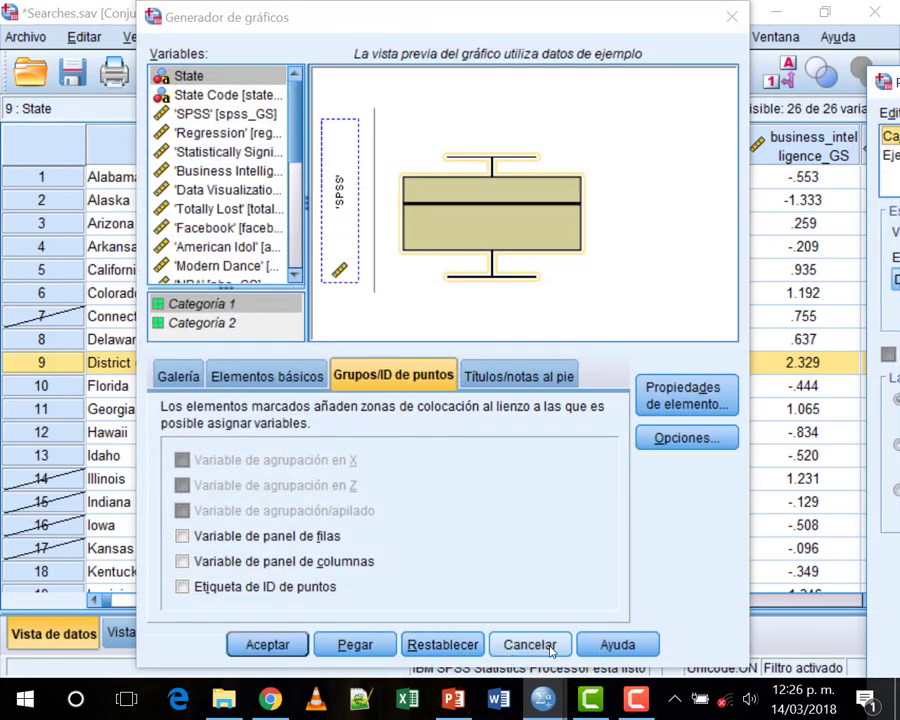
click(560, 644)
Step: Show value labels instead of codes in the data editor and select the has_nba column
click(368, 600)
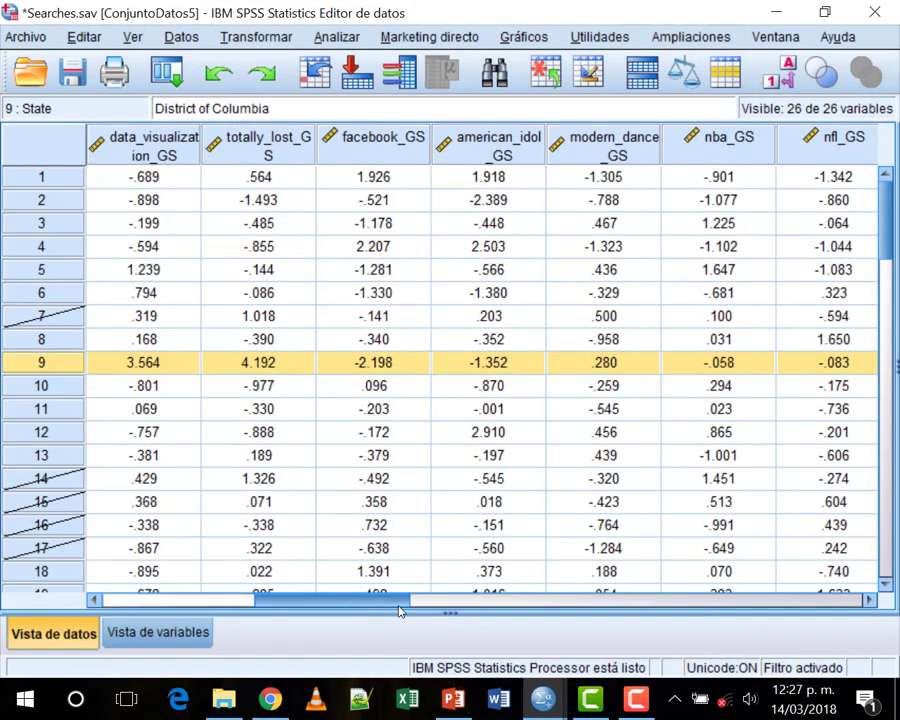
click(368, 600)
mouse_move(452, 602)
mouse_down()
mouse_move(524, 602)
mouse_move(448, 598)
mouse_move(447, 613)
mouse_up()
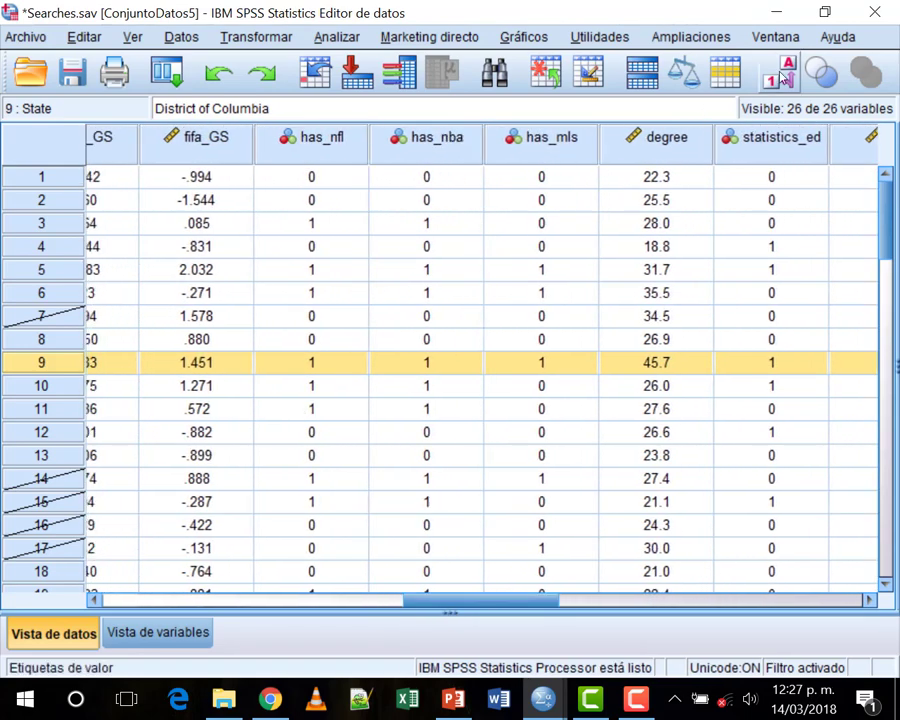
click(779, 72)
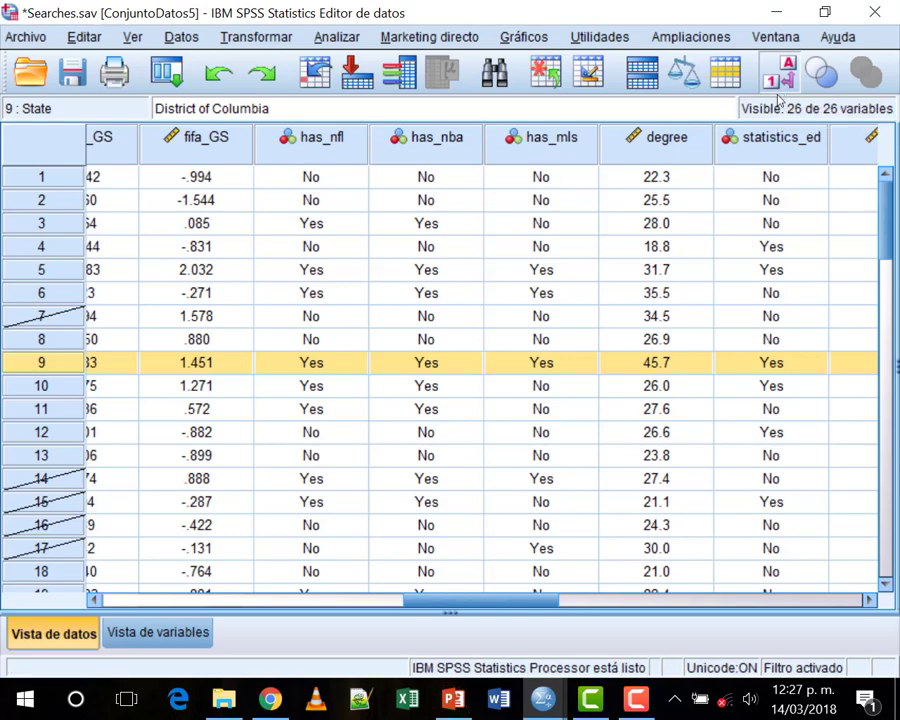
click(452, 152)
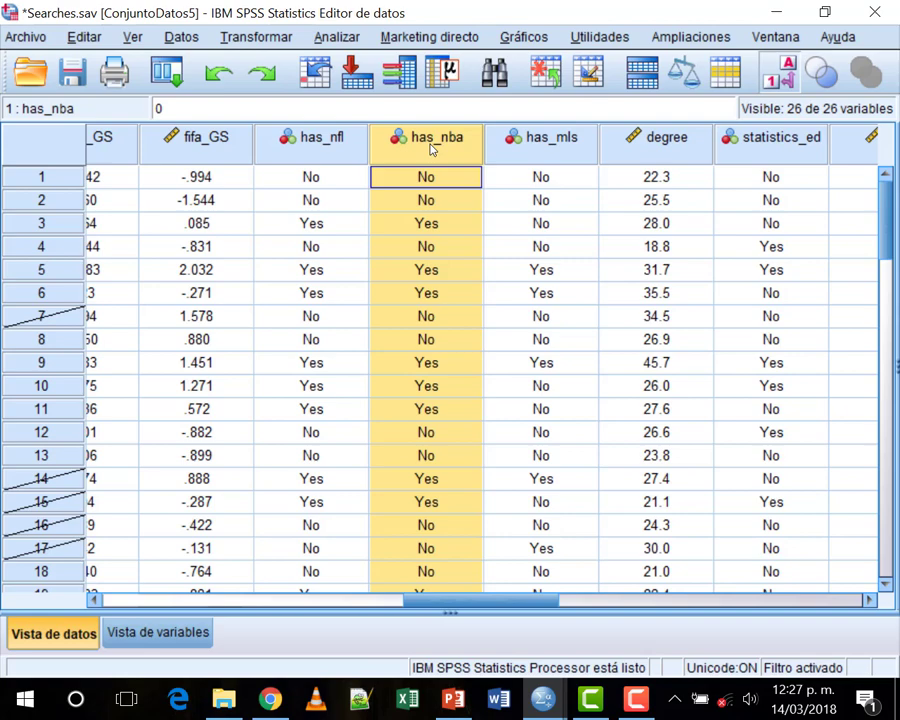
mouse_move(432, 156)
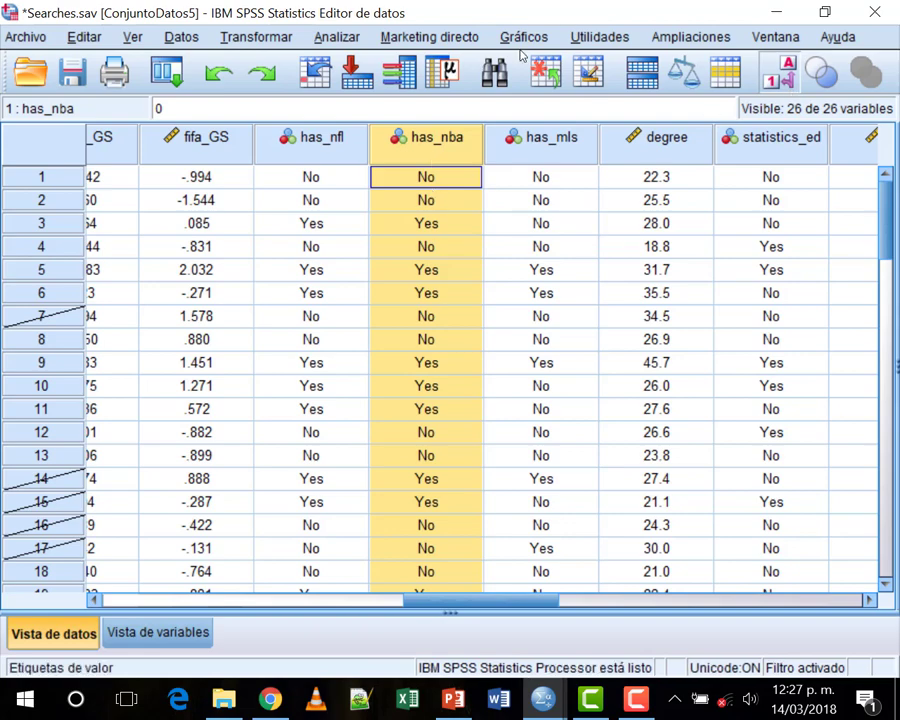
Step: Compare the numeric codes with the value labels of has_nba in the data editor, ending on the labels
click(780, 72)
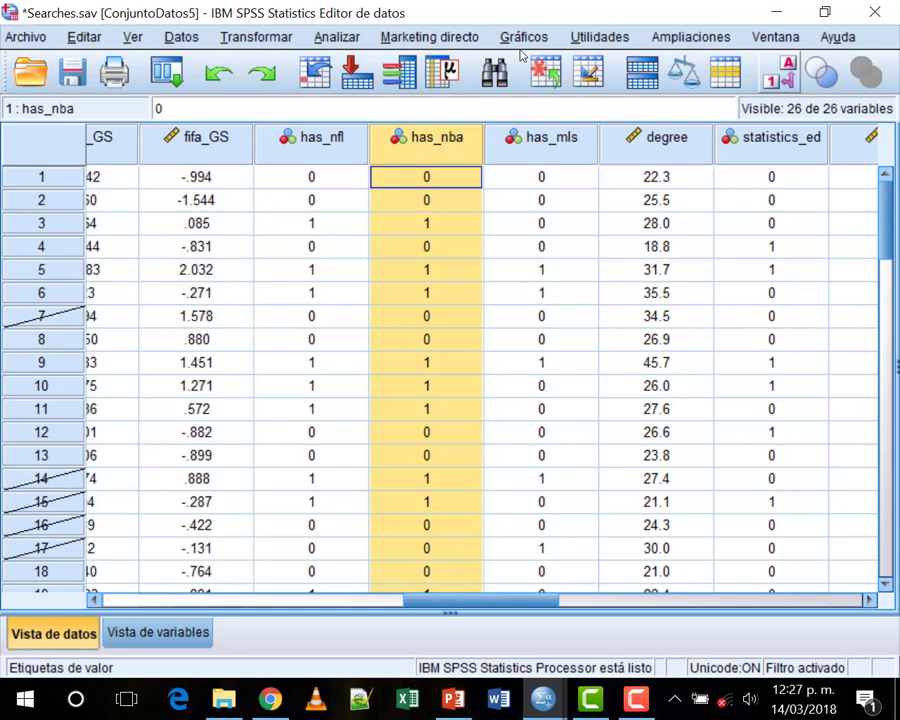
click(780, 72)
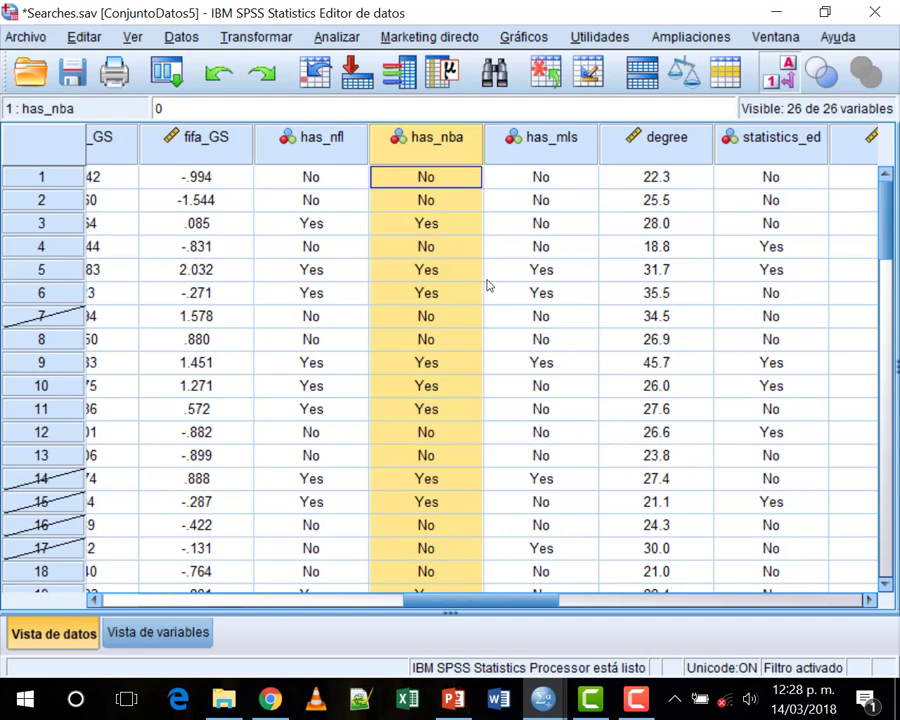
click(185, 35)
key(Down)
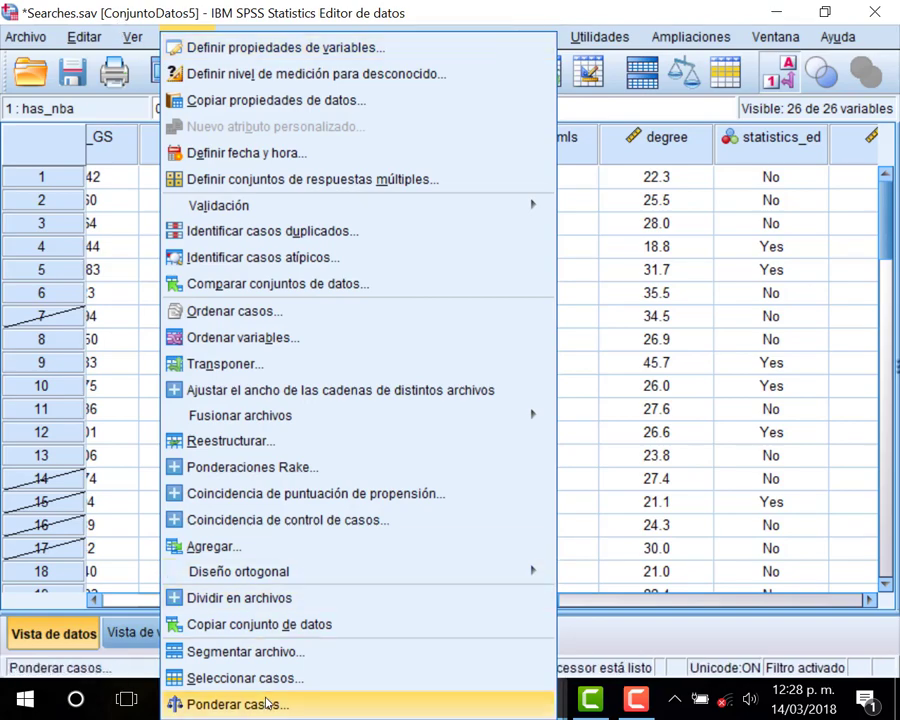
click(262, 680)
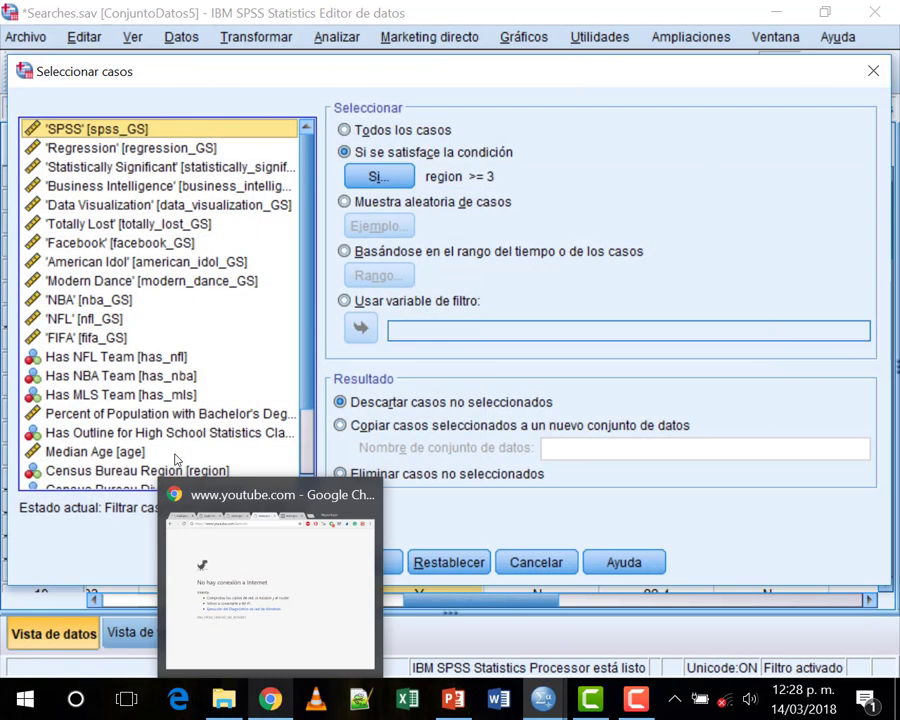
click(380, 176)
drag(348, 140, 411, 141)
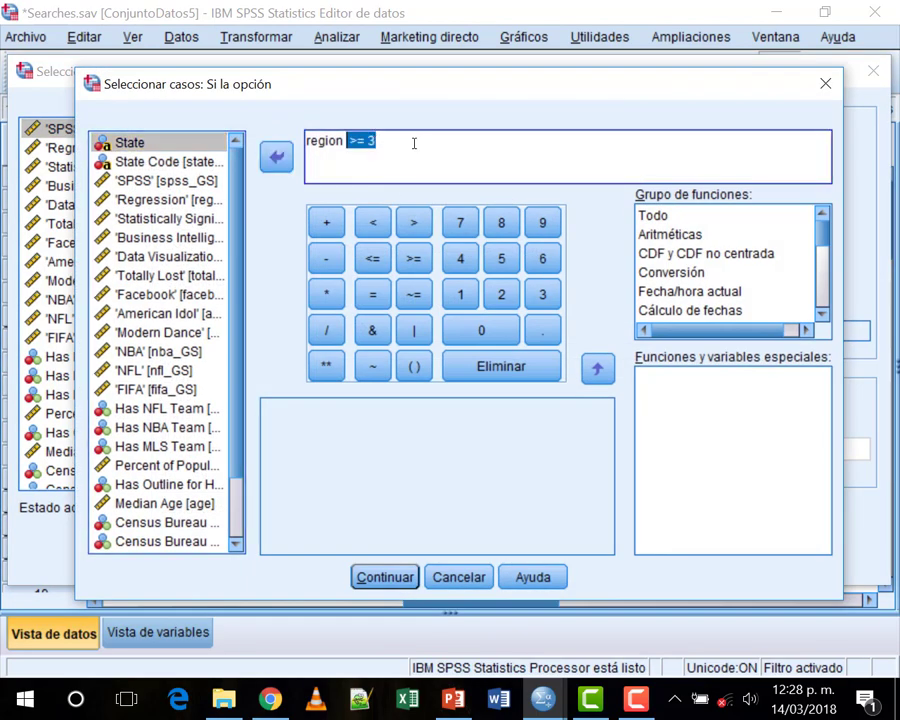
click(403, 142)
key(BackSpace)
key(BackSpace)
key(BackSpace)
key(BackSpace)
key(BackSpace)
key(BackSpace)
key(BackSpace)
key(BackSpace)
key(BackSpace)
key(BackSpace)
key(BackSpace)
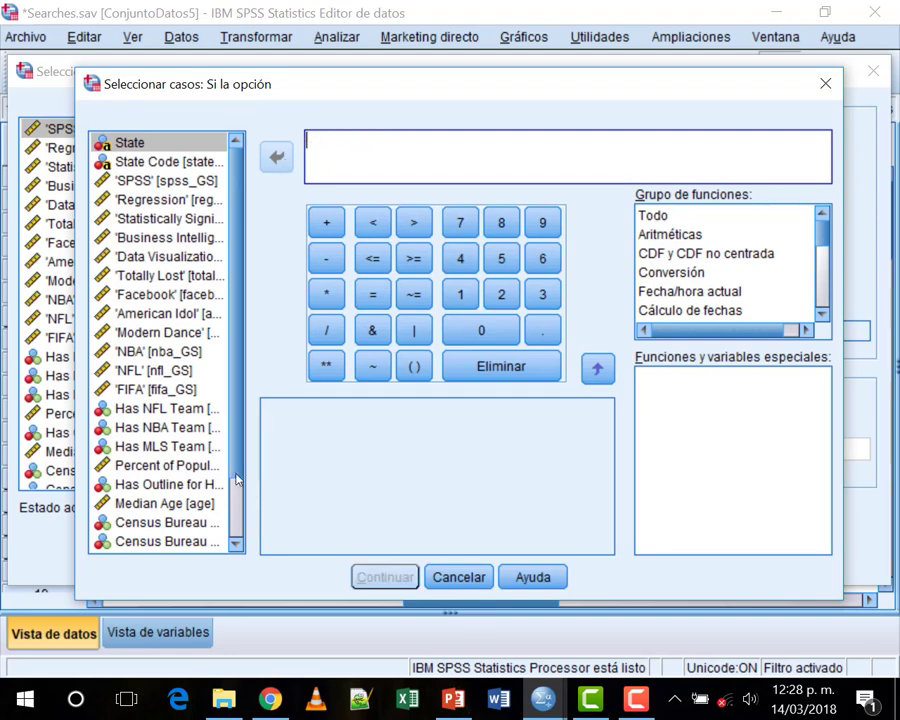
scroll(240, 535, down, 2)
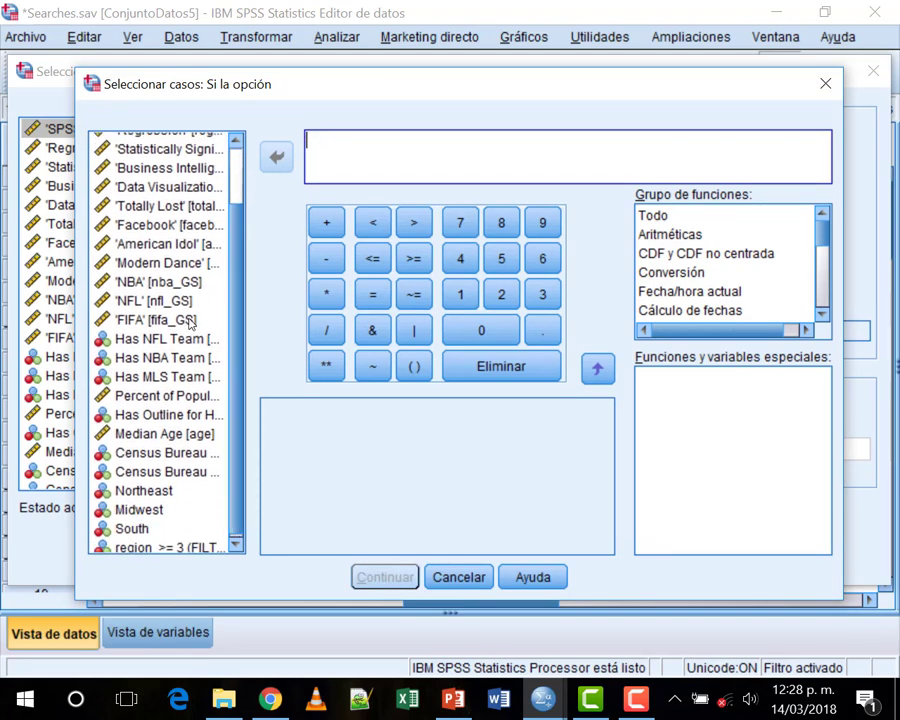
click(165, 282)
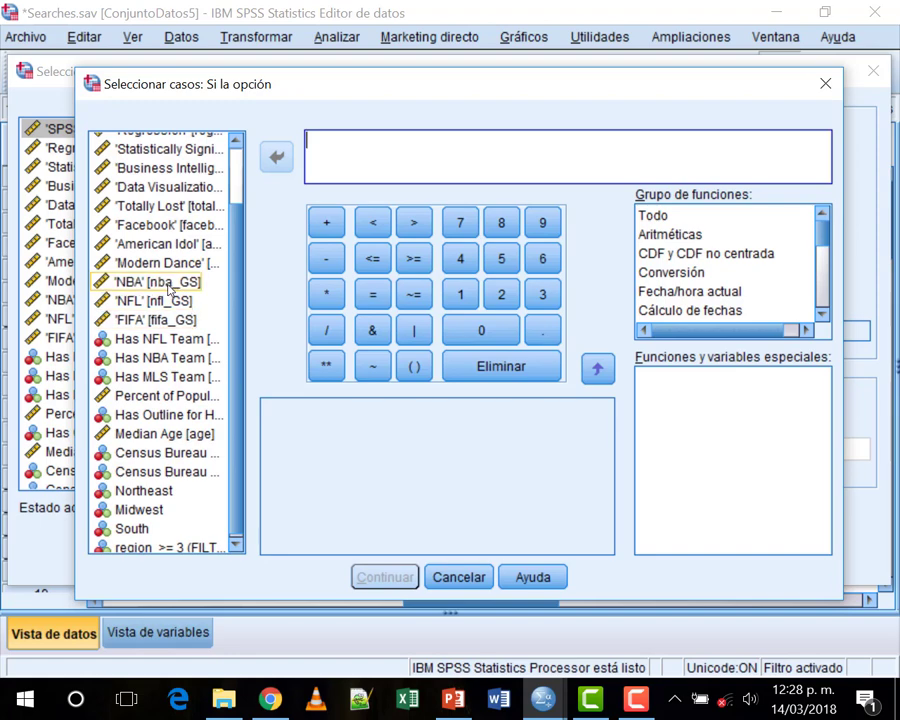
double_click(165, 282)
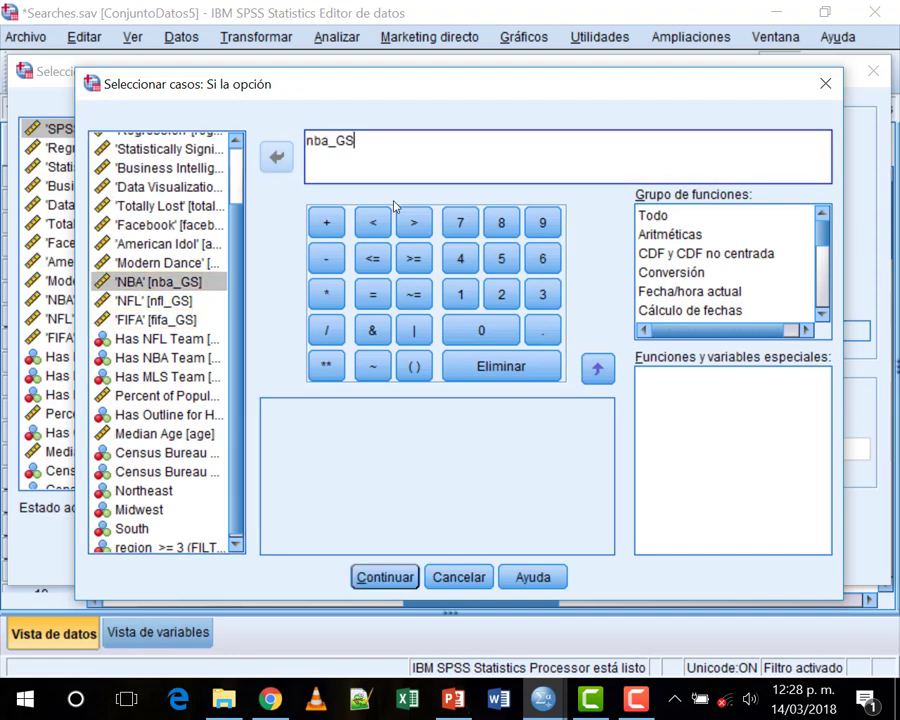
text(=1)
scroll(232, 262, down, 1)
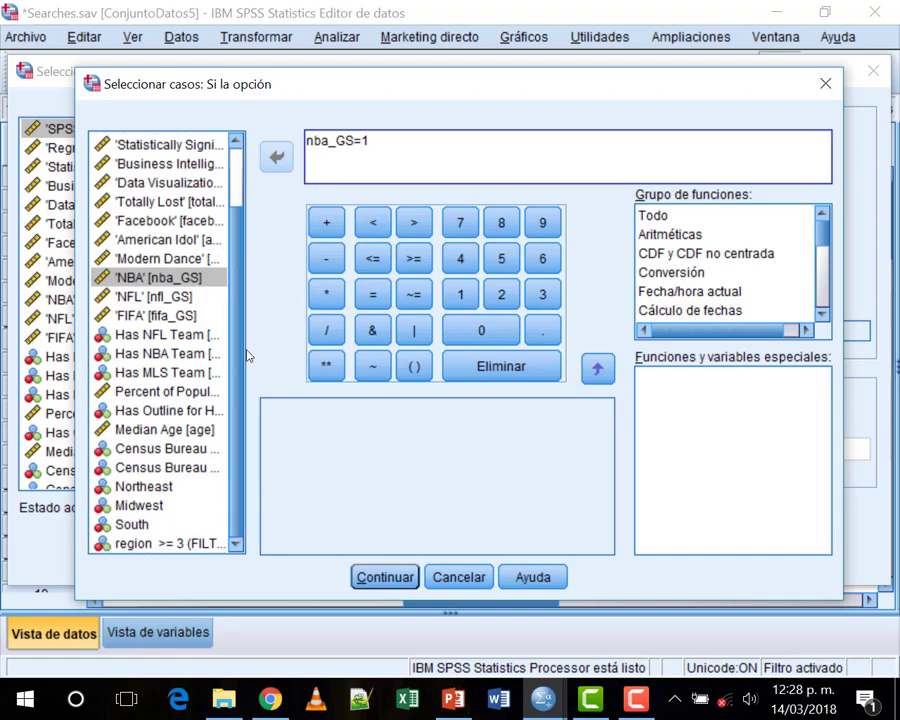
drag(413, 69, 310, 66)
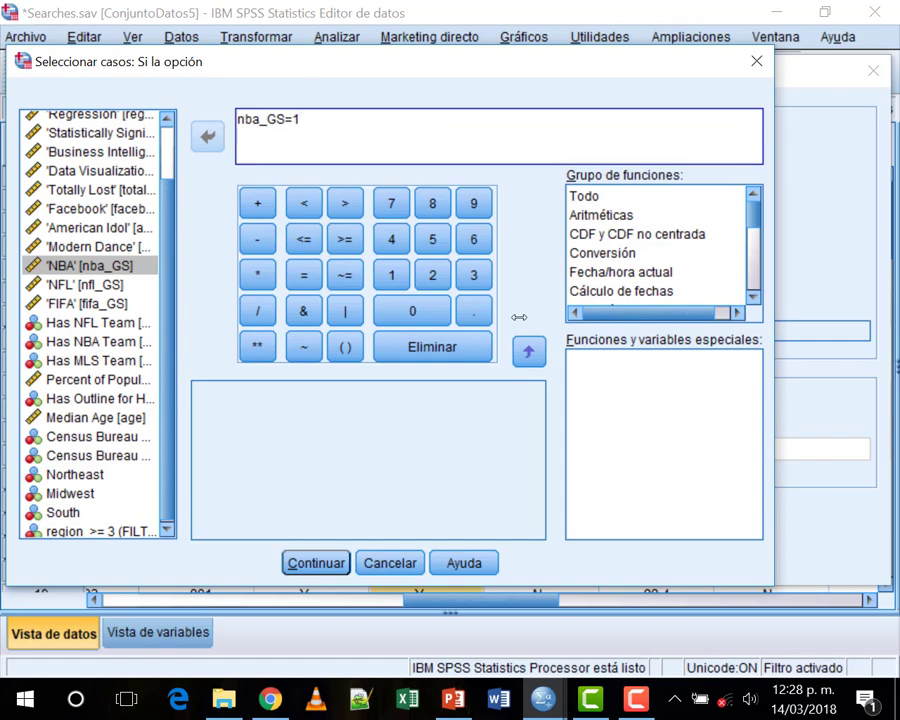
drag(773, 320, 893, 453)
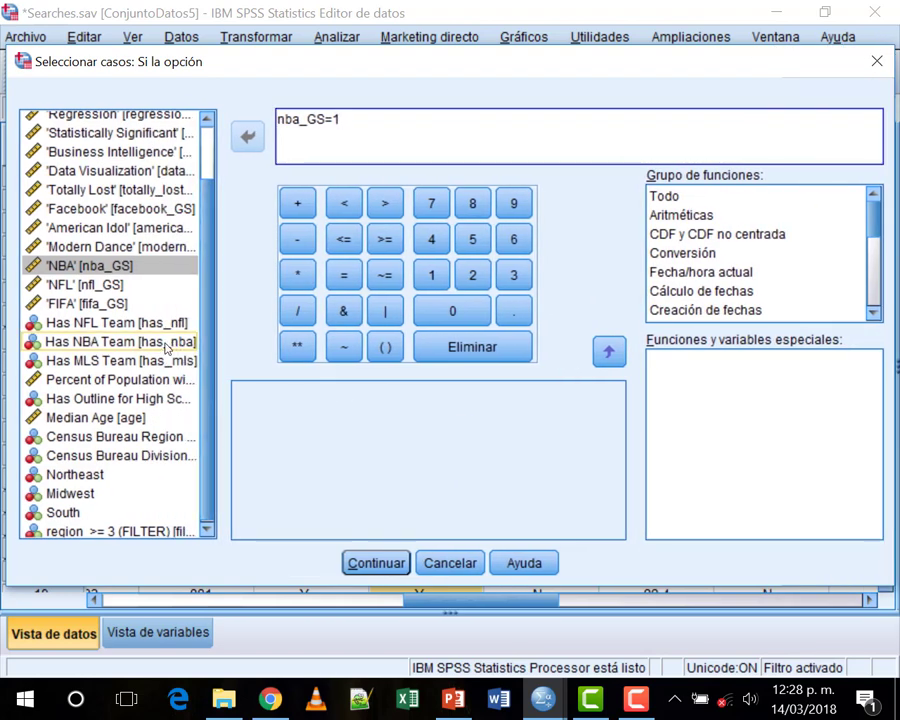
click(56, 343)
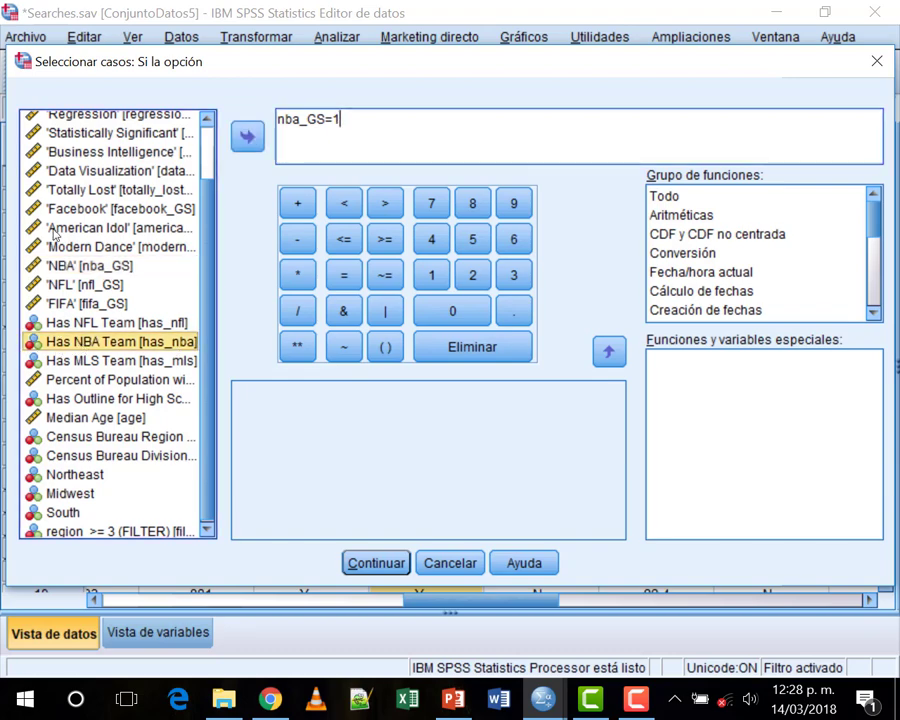
drag(341, 119, 277, 119)
key(BackSpace)
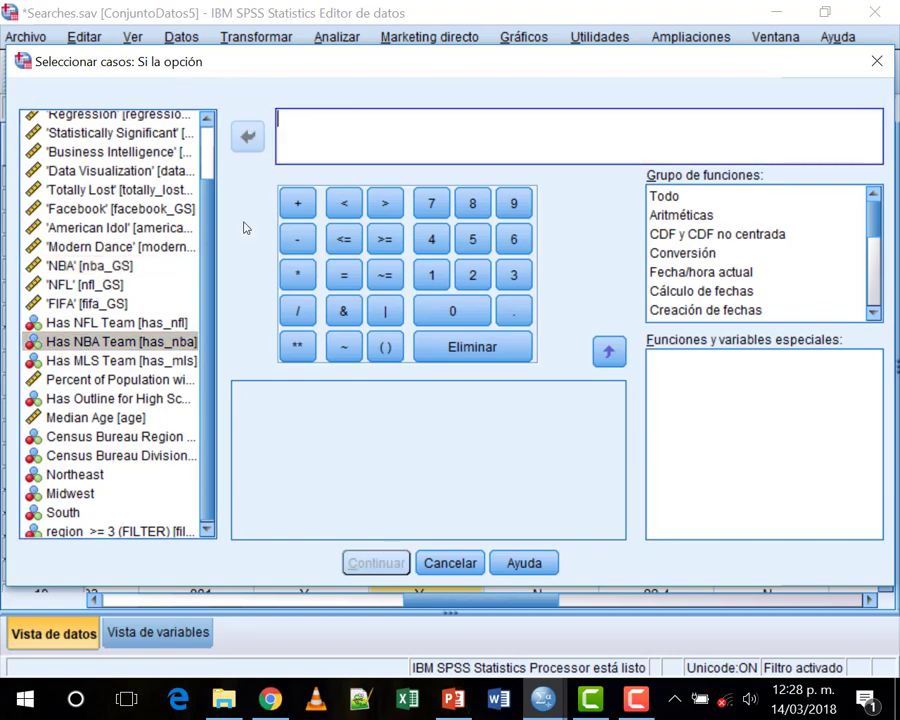
drag(113, 340, 290, 135)
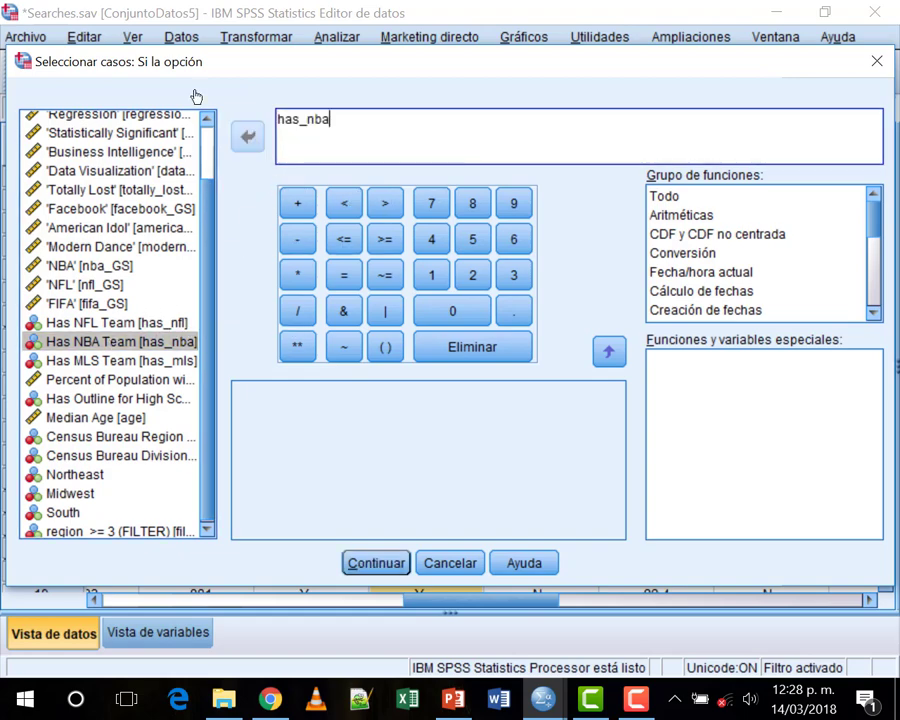
text(=1)
click(872, 62)
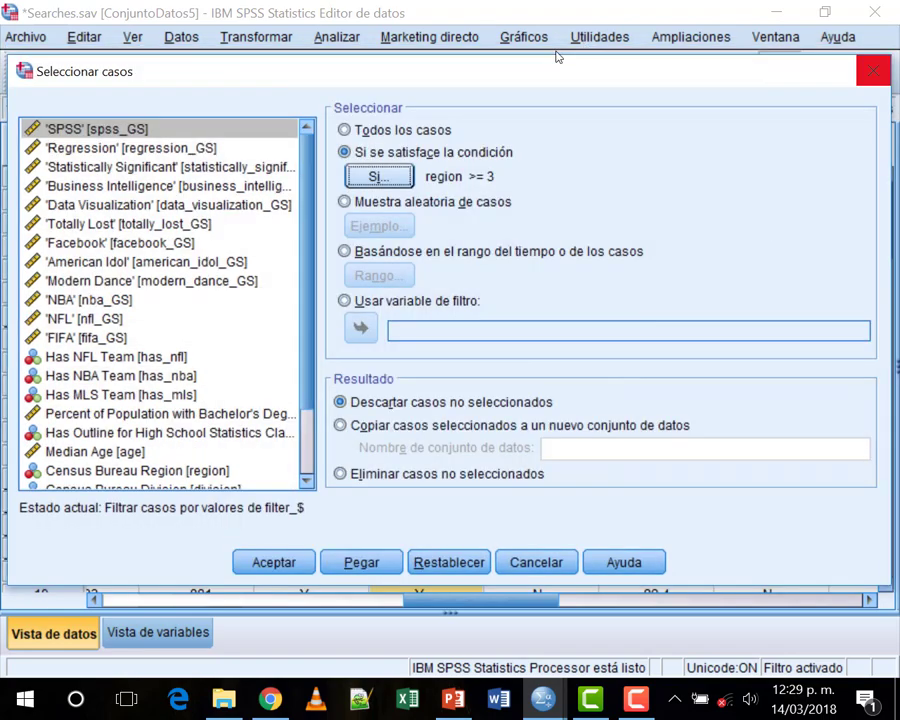
click(858, 70)
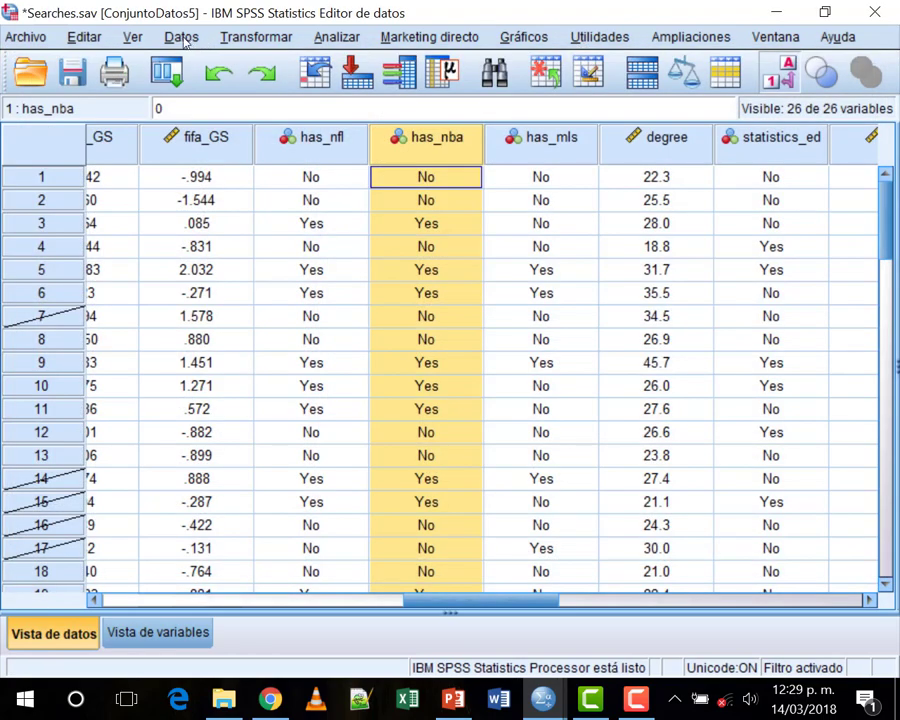
Step: Reopen the Select Cases condition and clear the existing region >= 3 expression
double_click(456, 223)
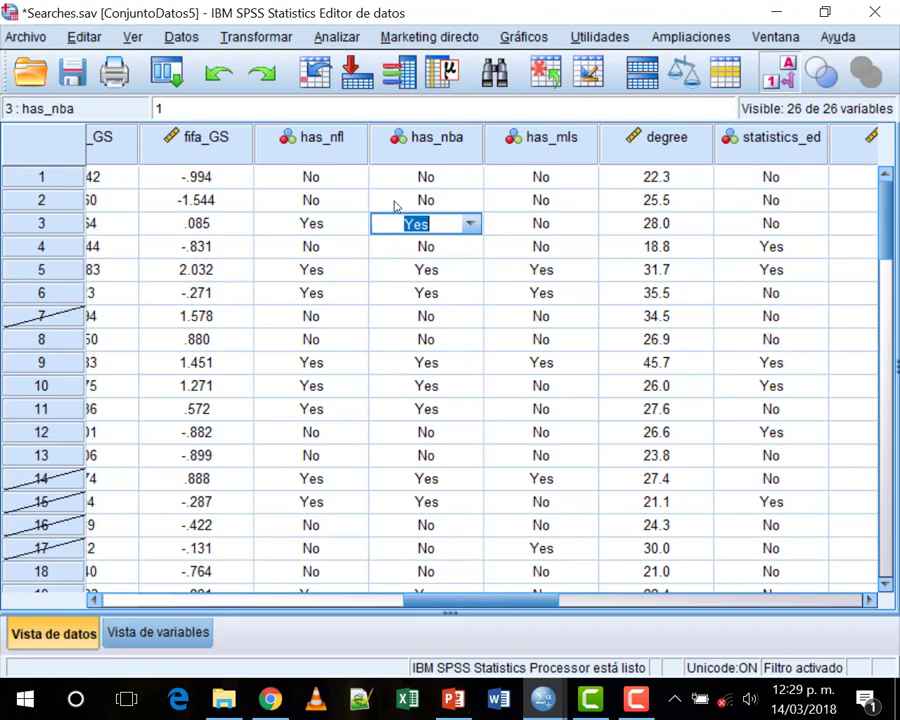
click(183, 38)
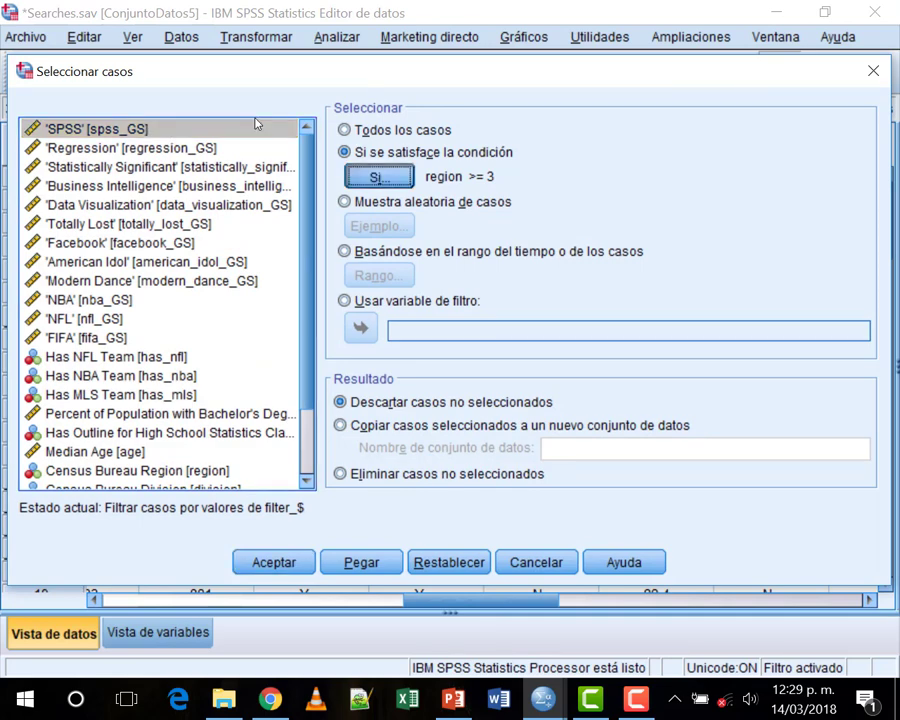
click(381, 179)
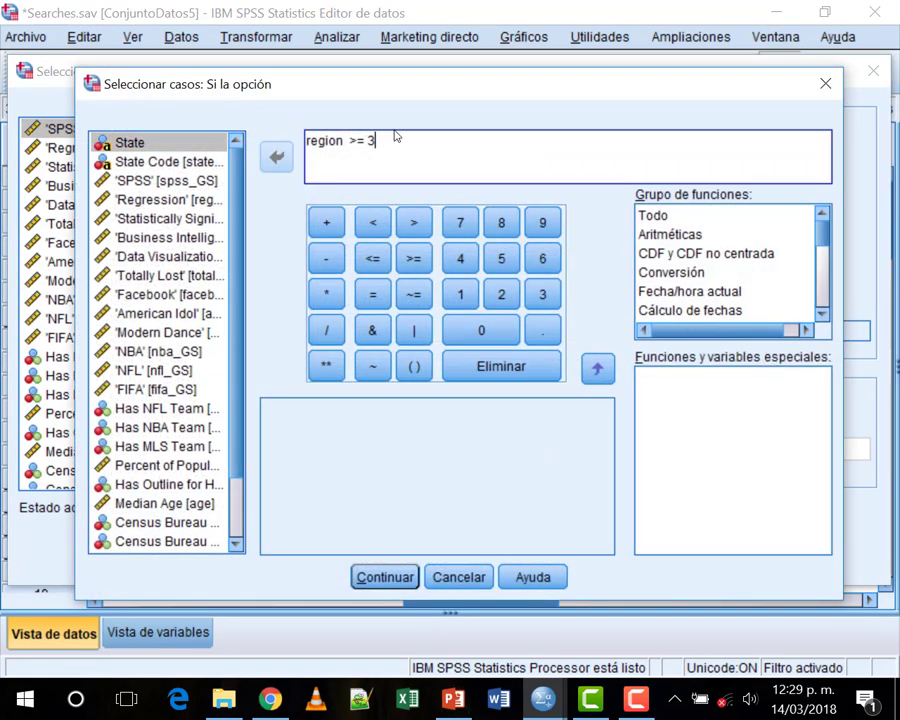
drag(368, 140, 307, 140)
key(Delete)
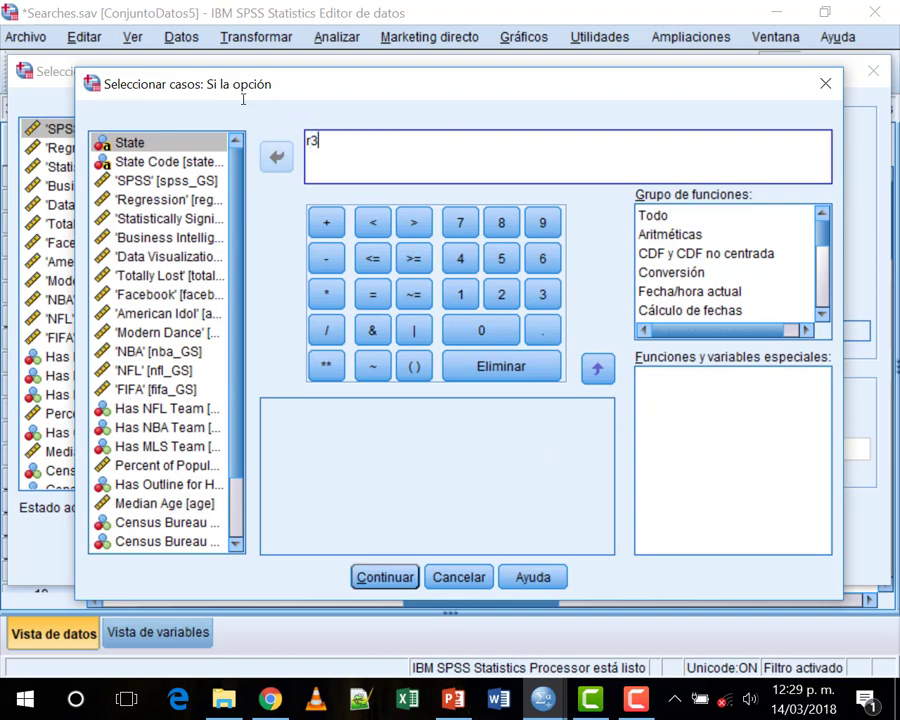
key(Delete)
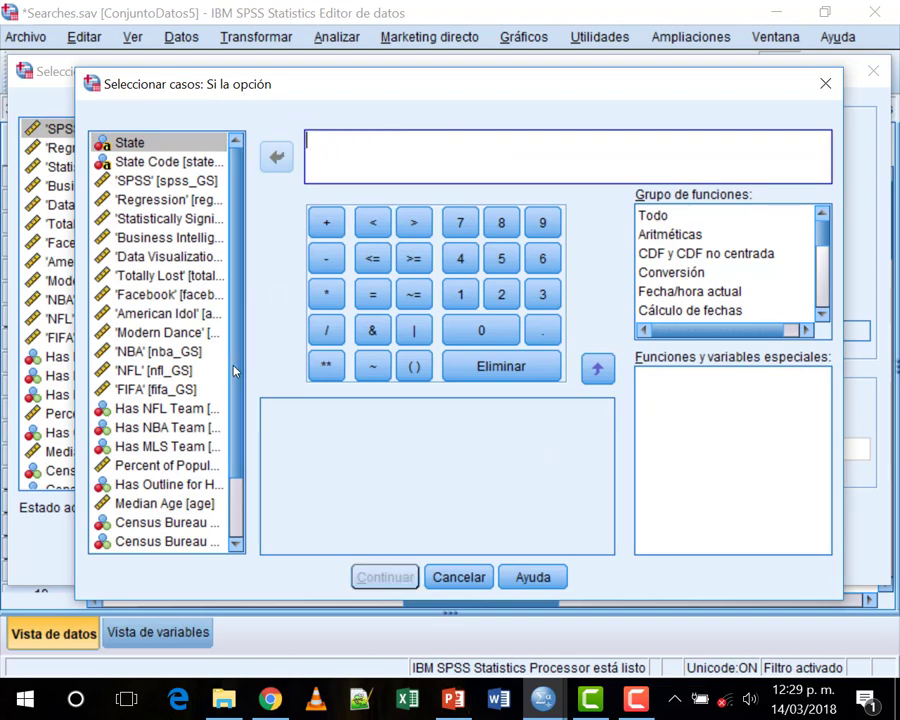
Step: Set the case selection condition to has_nba = 1, using the Has NBA Team variable
scroll(237, 368, down, 2)
click(172, 356)
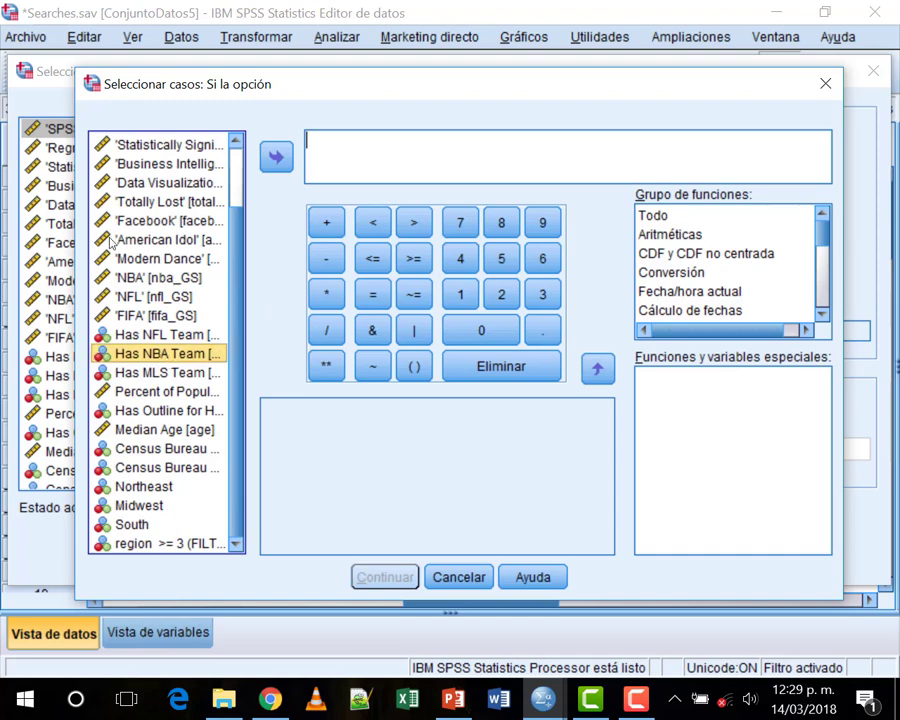
drag(160, 353, 357, 177)
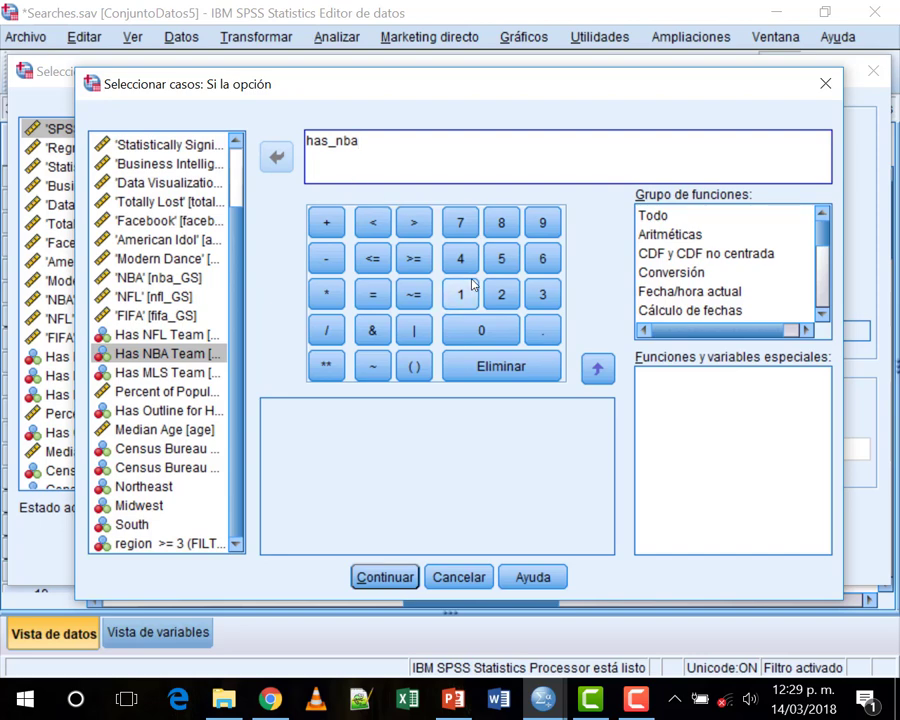
click(372, 293)
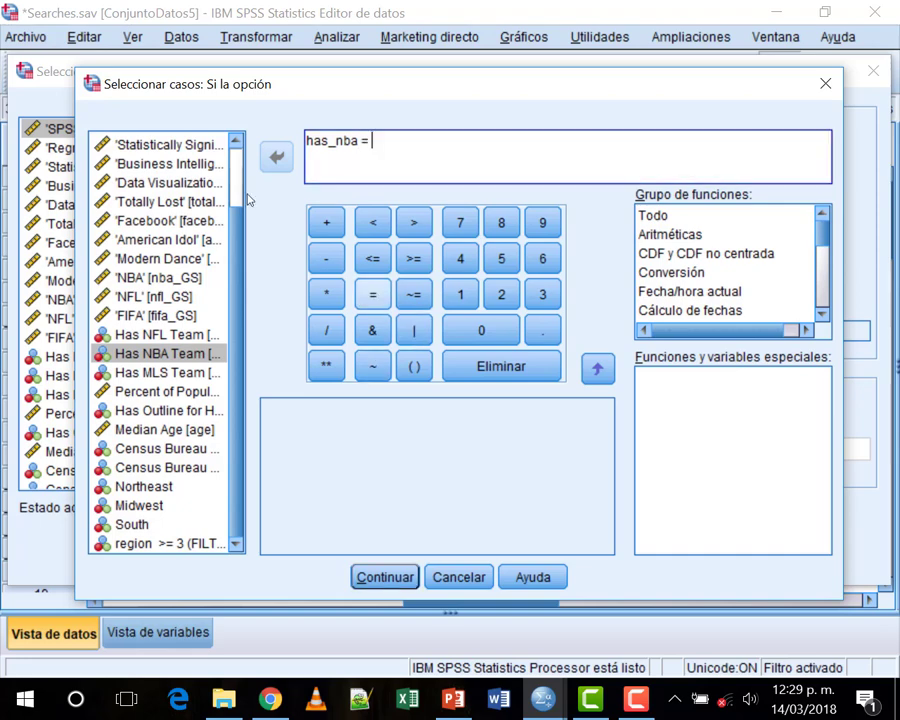
text(1)
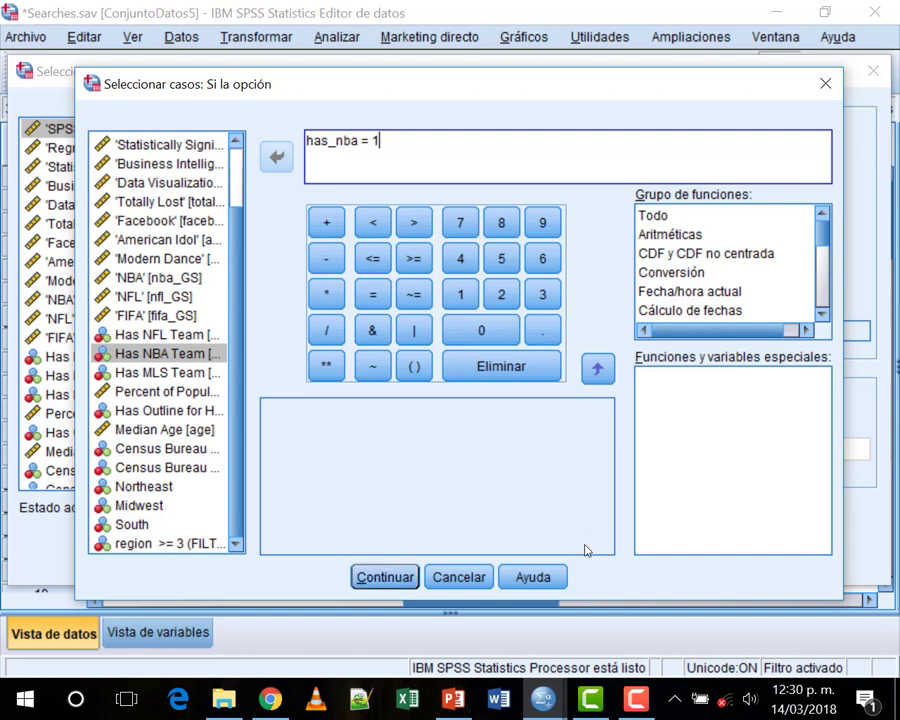
click(380, 588)
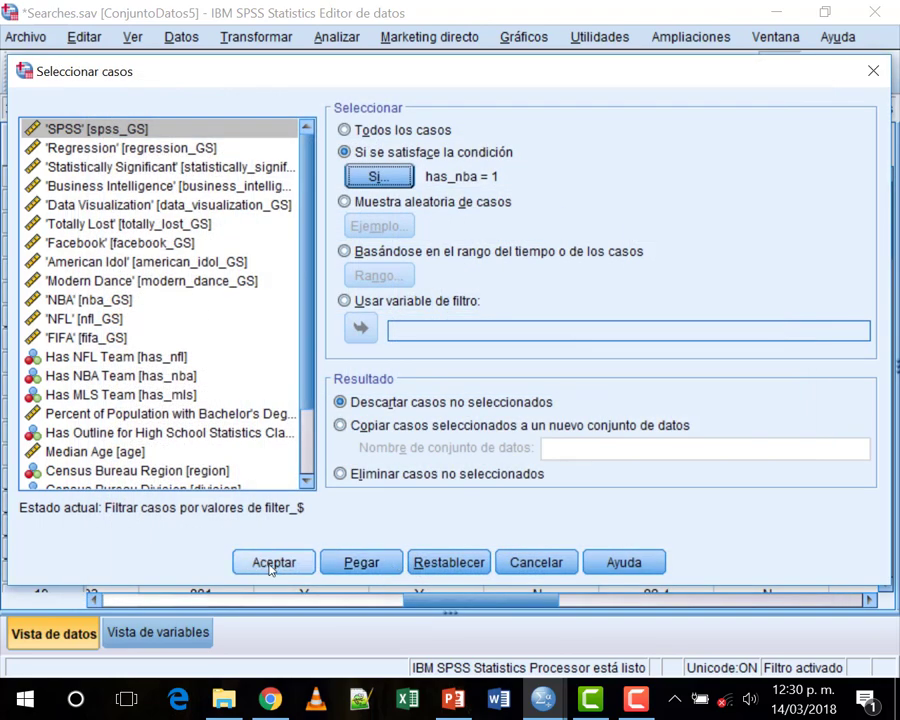
Step: Apply the case selection and return to the Searches.sav data editor
click(272, 563)
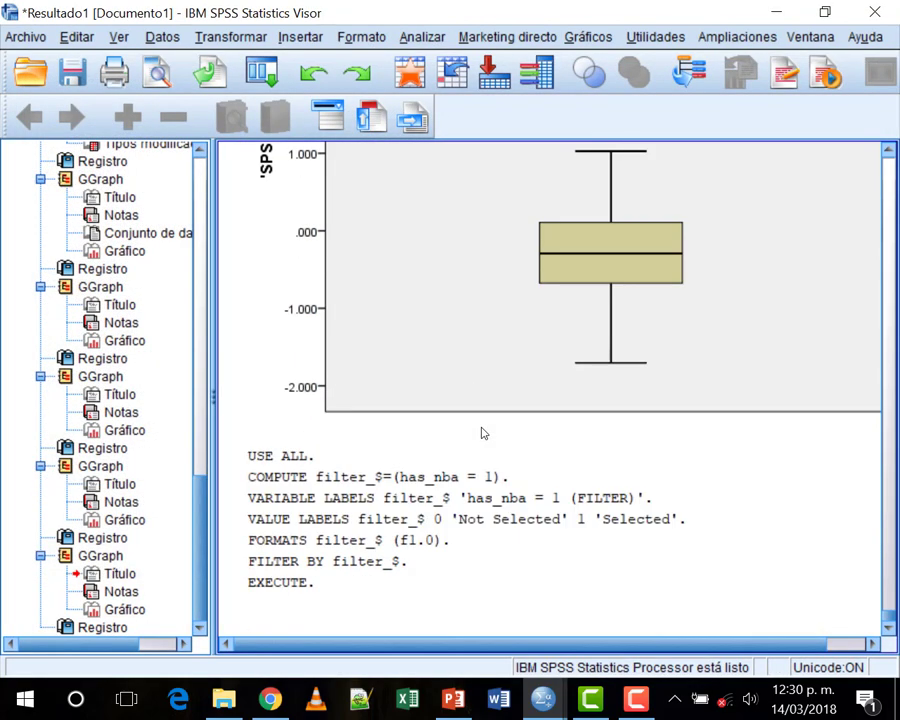
click(542, 699)
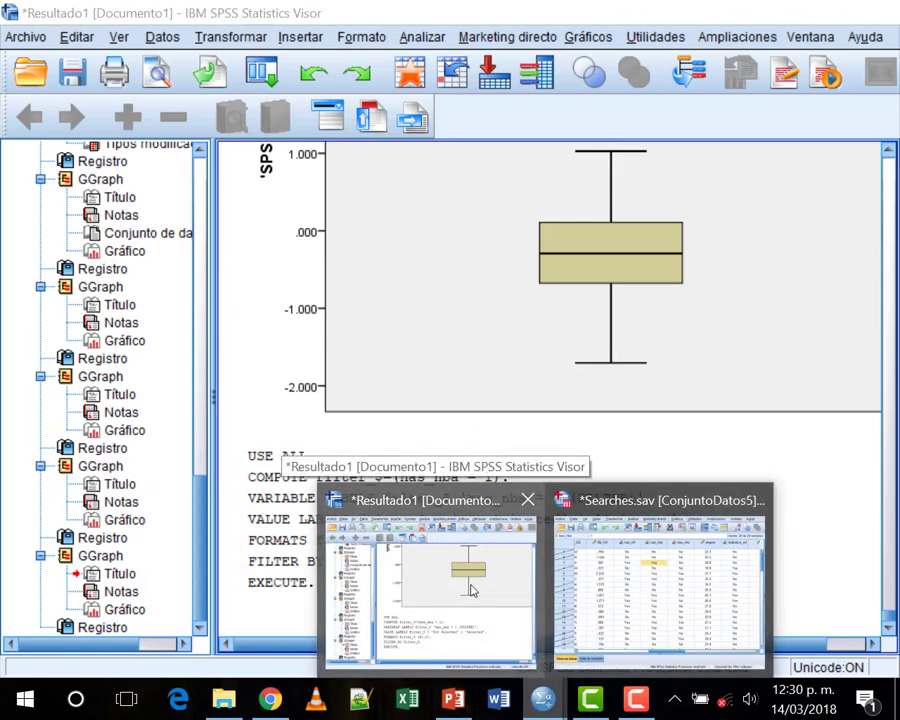
click(626, 545)
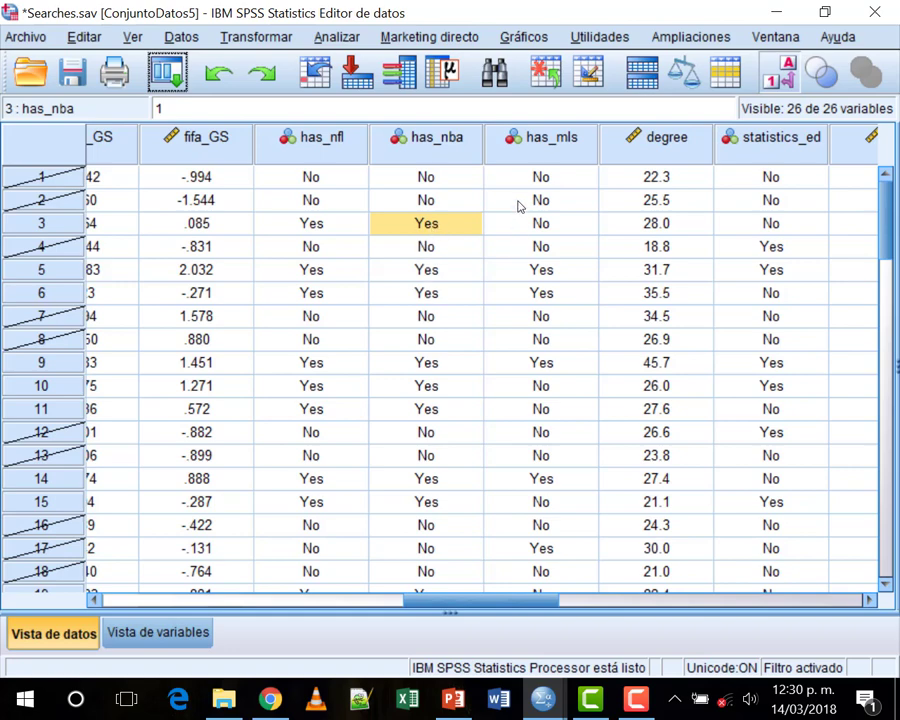
Step: Generate a simple boxplot of 'SPSS' for the selected cases, adding a point ID label that uses the State variable
click(524, 37)
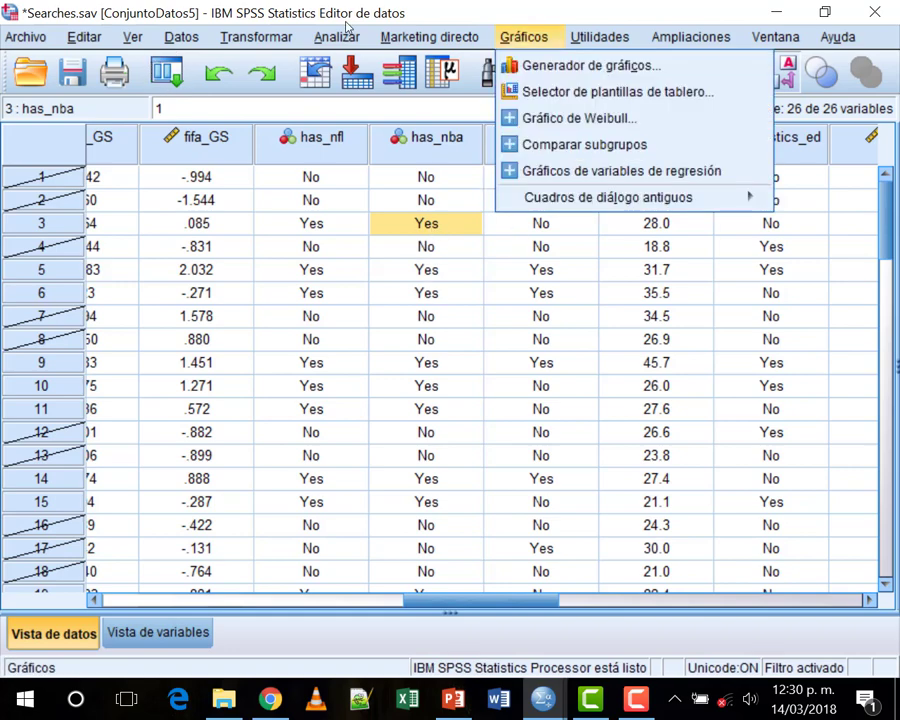
mouse_move(450, 33)
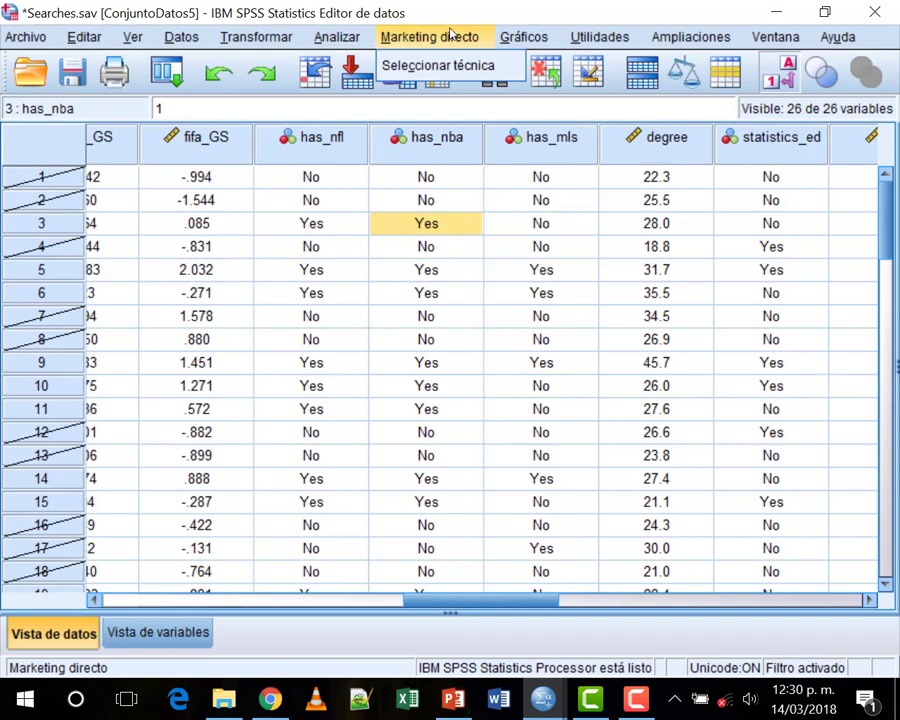
mouse_move(535, 42)
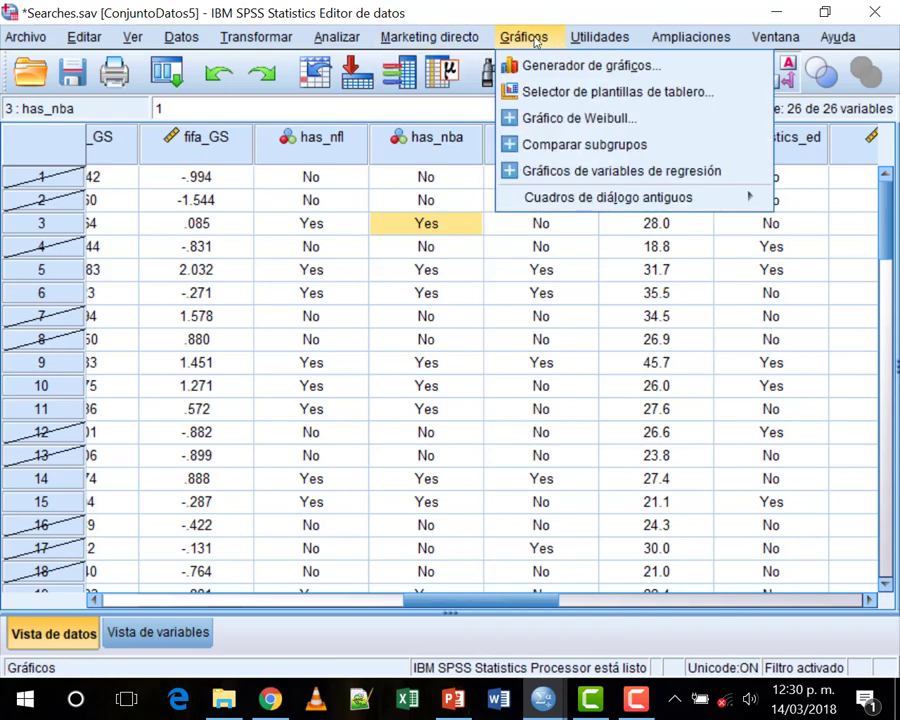
click(525, 65)
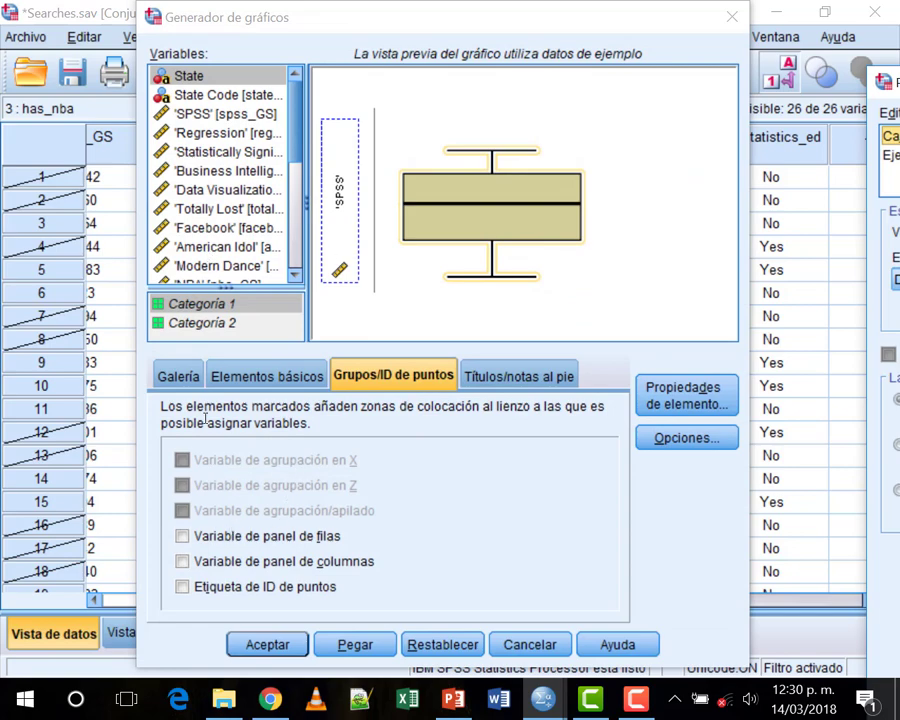
click(180, 376)
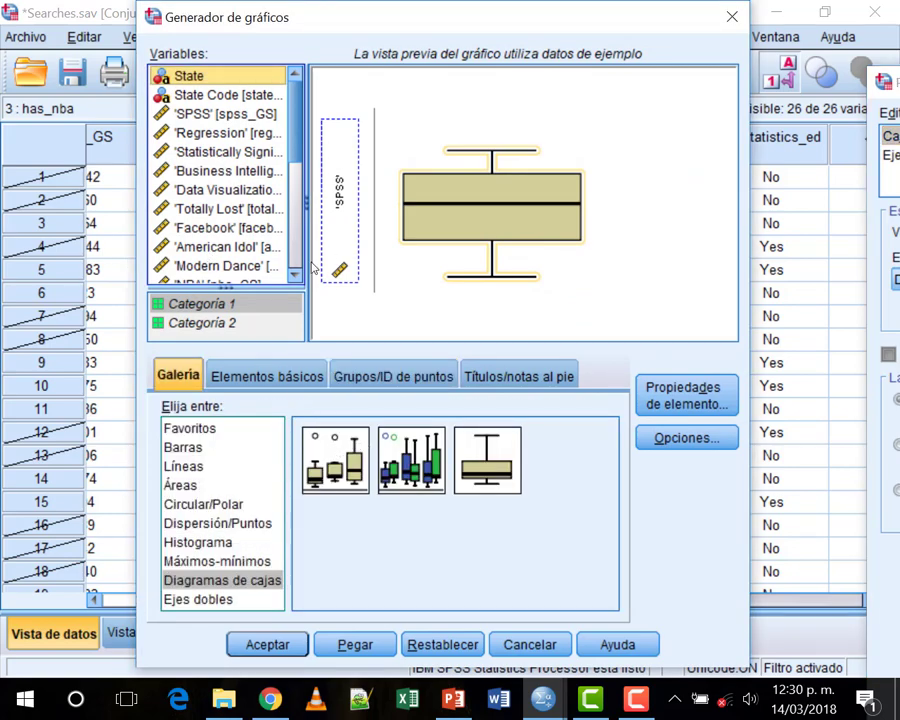
click(396, 380)
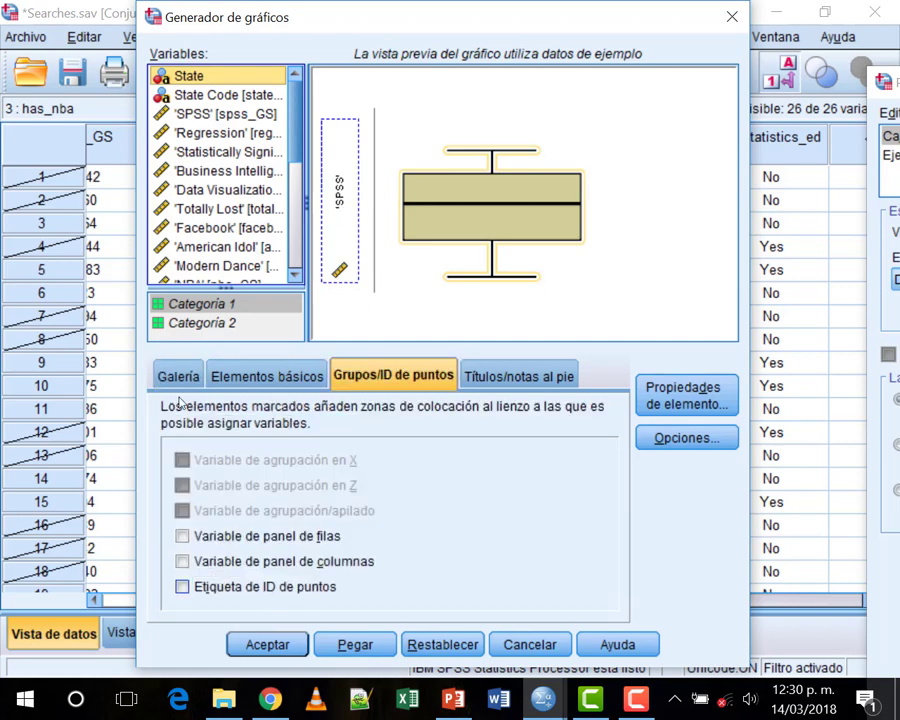
click(280, 590)
drag(183, 78, 676, 167)
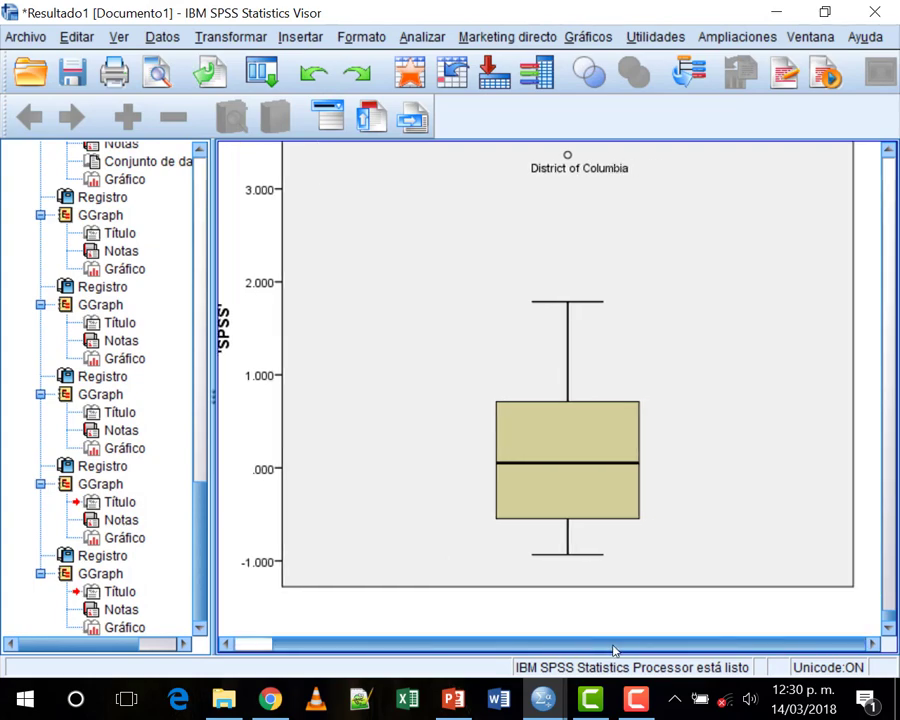
Step: Examine the 'SPSS' boxplot for the has_nba = 1 cases, including its median, whiskers and labelled outlier
scroll(437, 457, up, 2)
scroll(652, 575, down, 2)
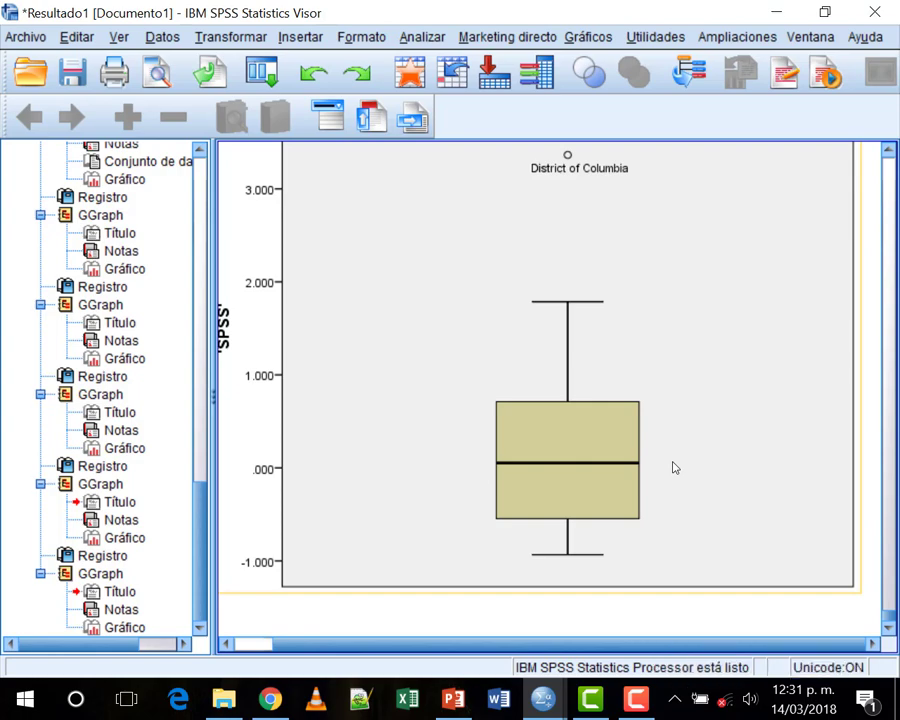
scroll(545, 268, up, 2)
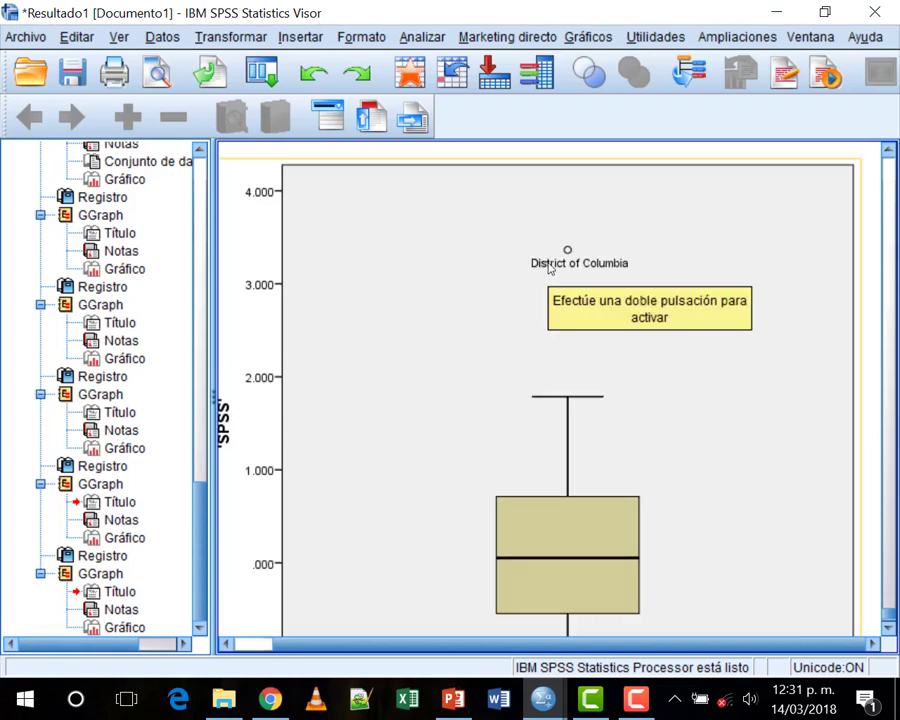
scroll(597, 402, down, 2)
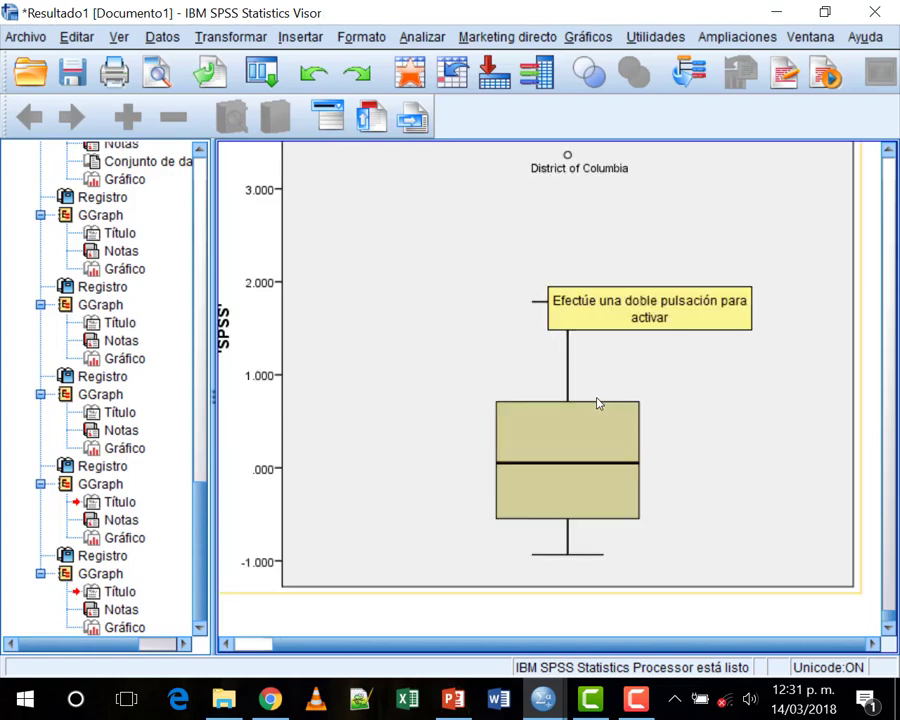
scroll(686, 452, up, 2)
scroll(686, 452, down, 2)
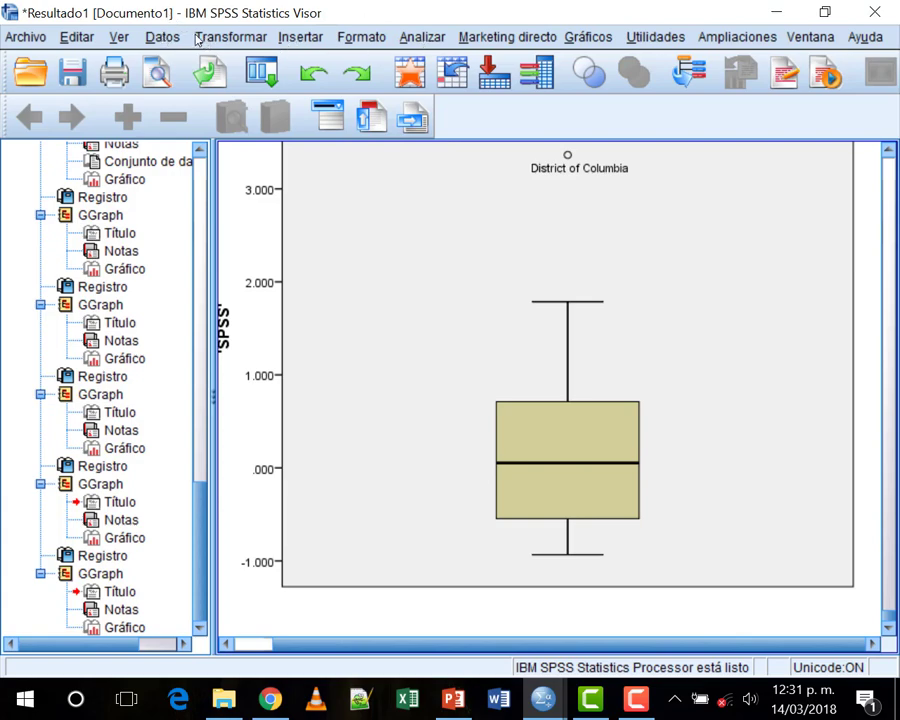
Step: Change the case selection condition to has_nba = 0 and apply it, keeping unselected cases filtered out
click(160, 37)
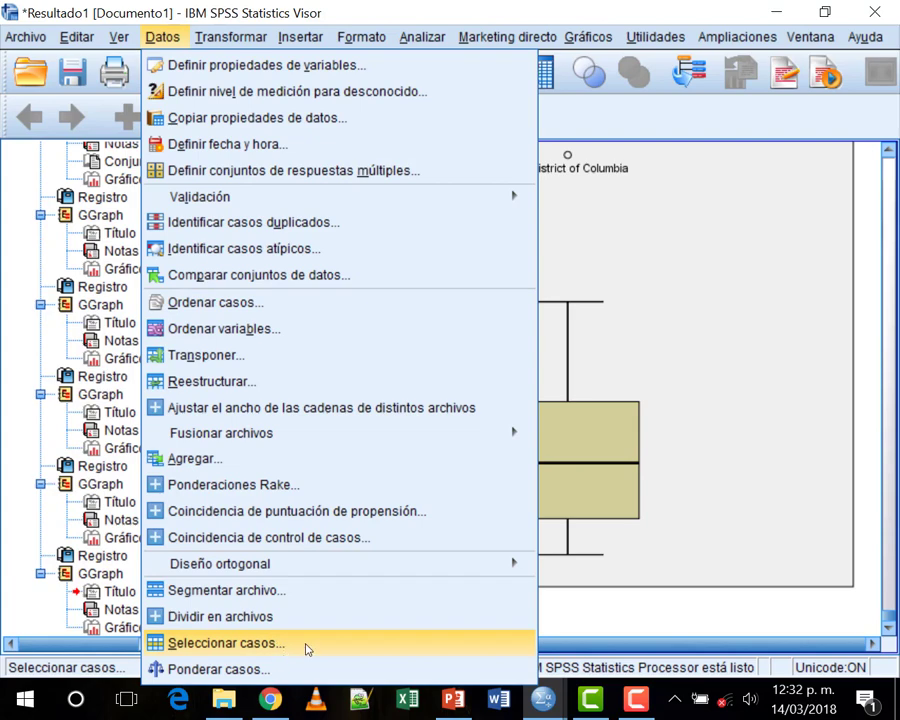
click(307, 648)
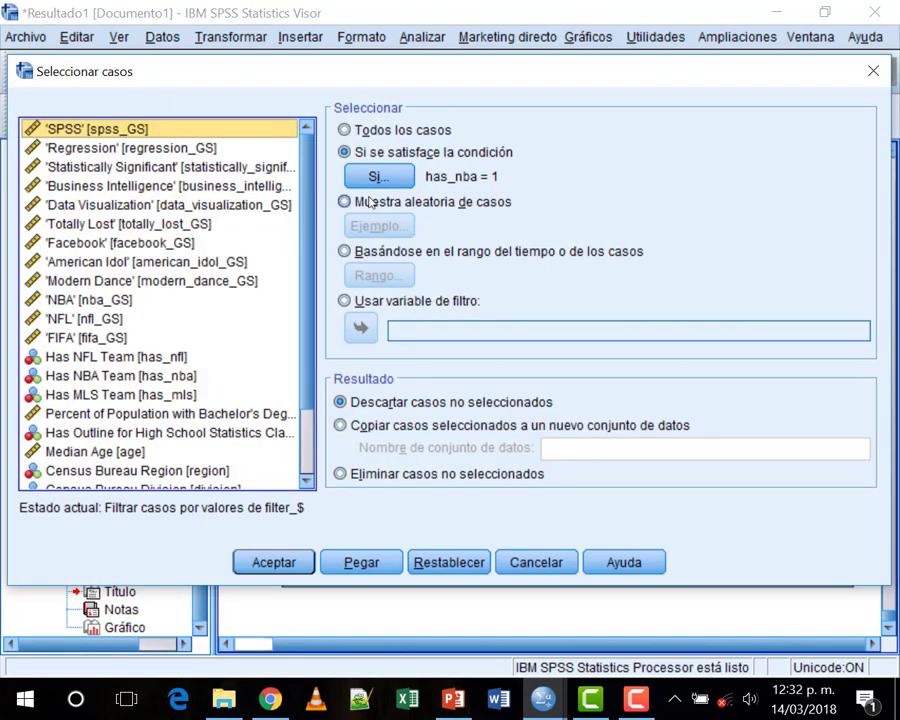
click(392, 568)
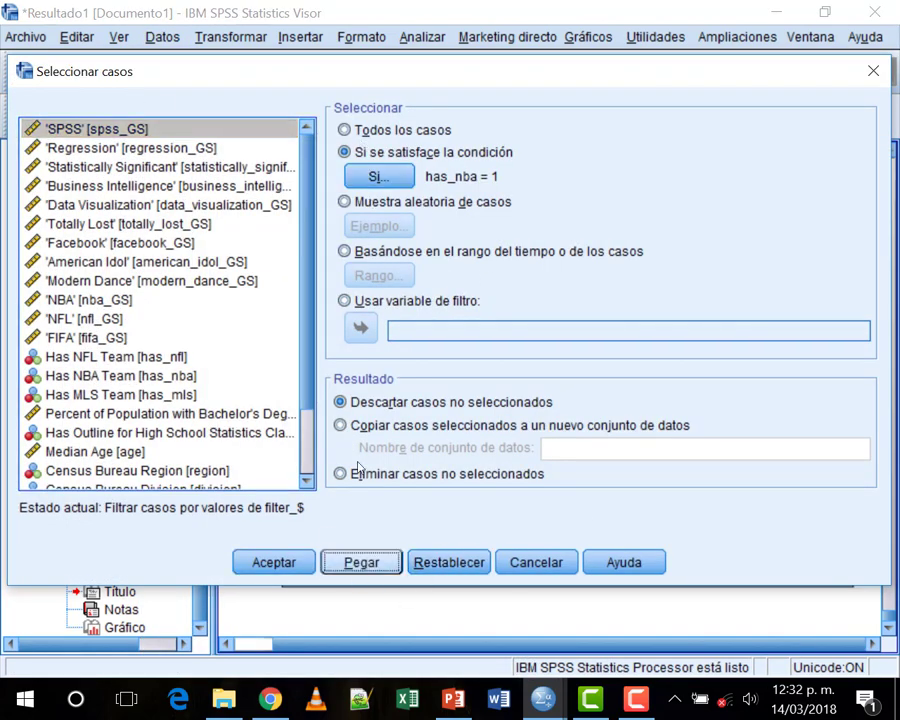
click(379, 176)
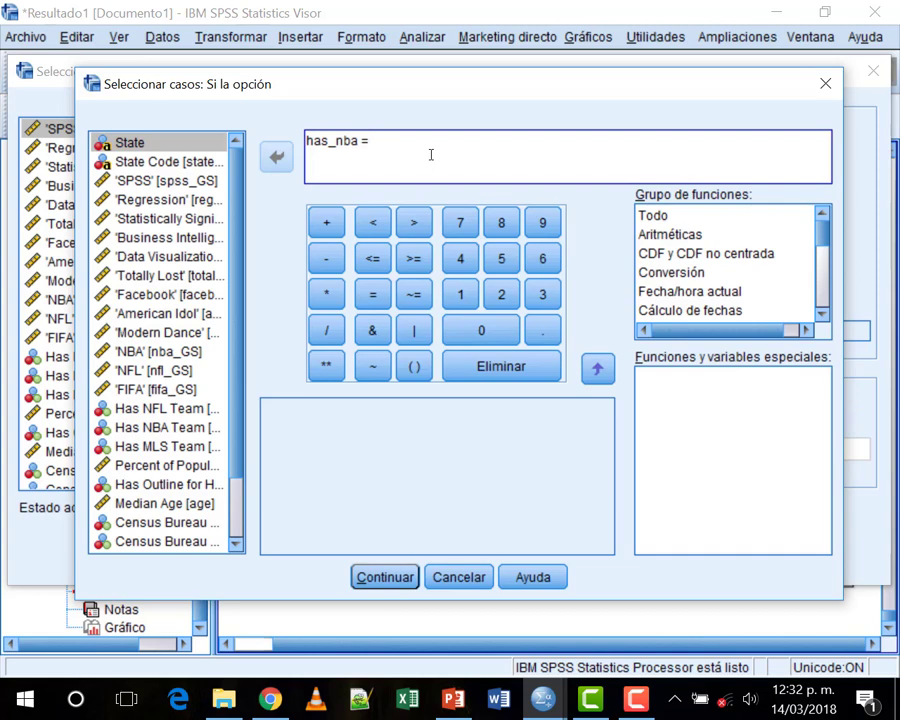
text(0)
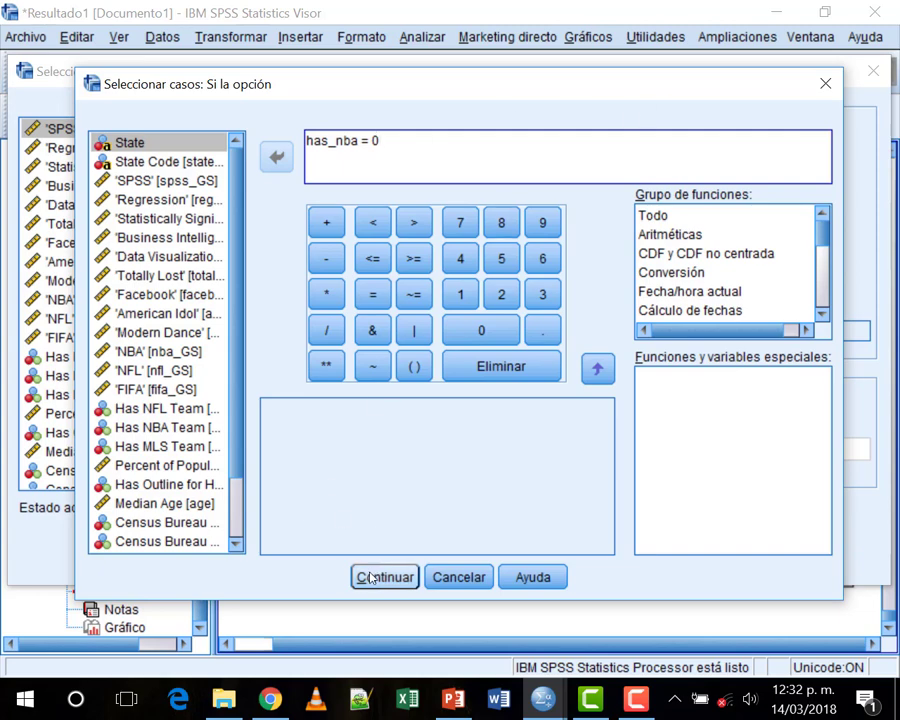
key(Return)
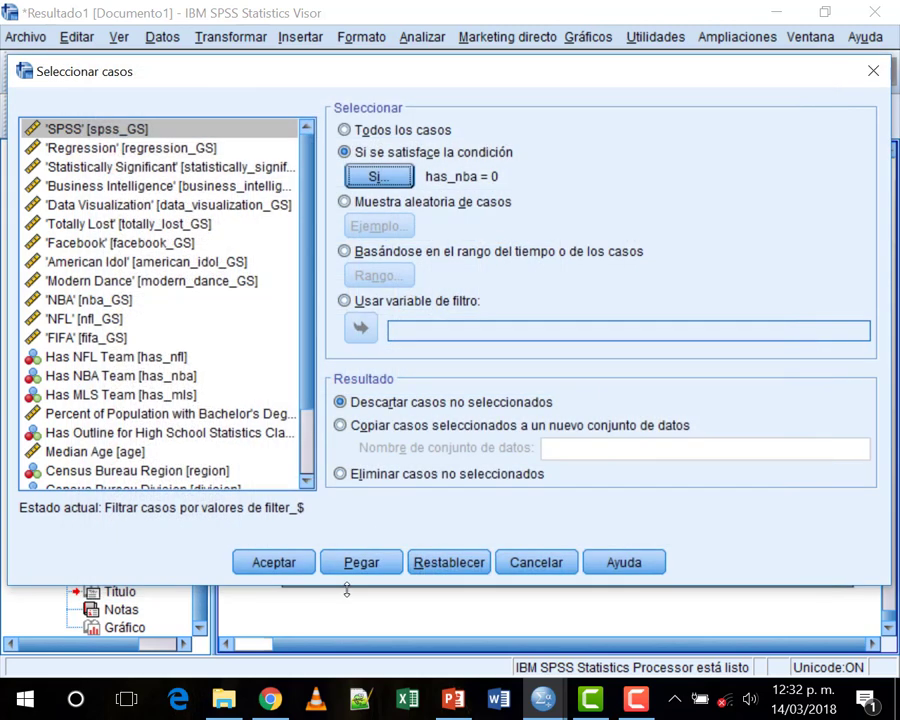
click(268, 563)
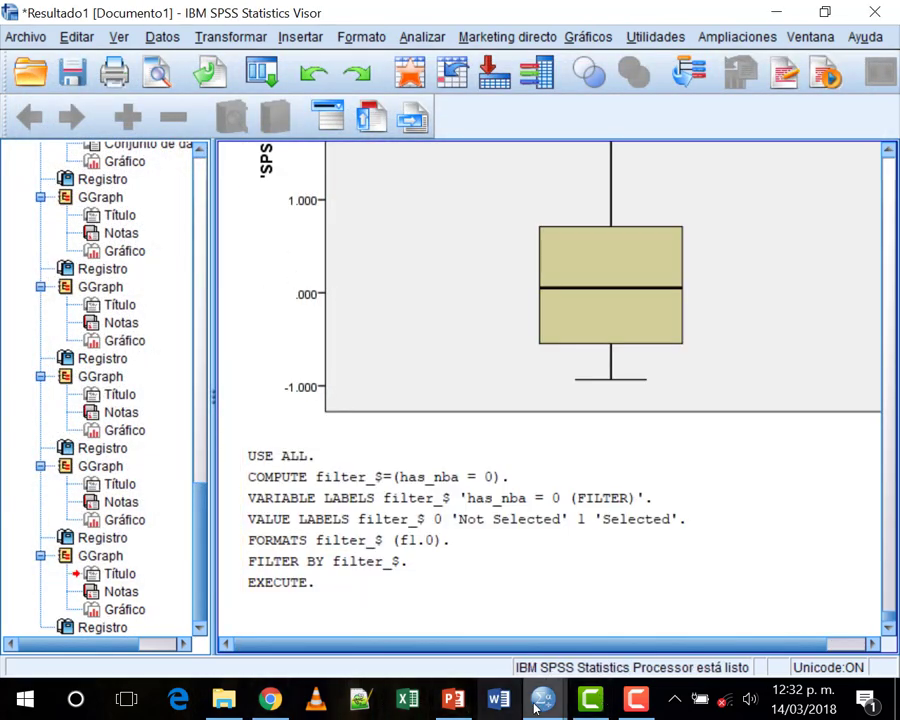
Step: From the Searches.sav data editor, generate the 'SPSS' boxplot again for the has_nba = 0 cases, with State as point ID
mouse_move(538, 706)
click(600, 590)
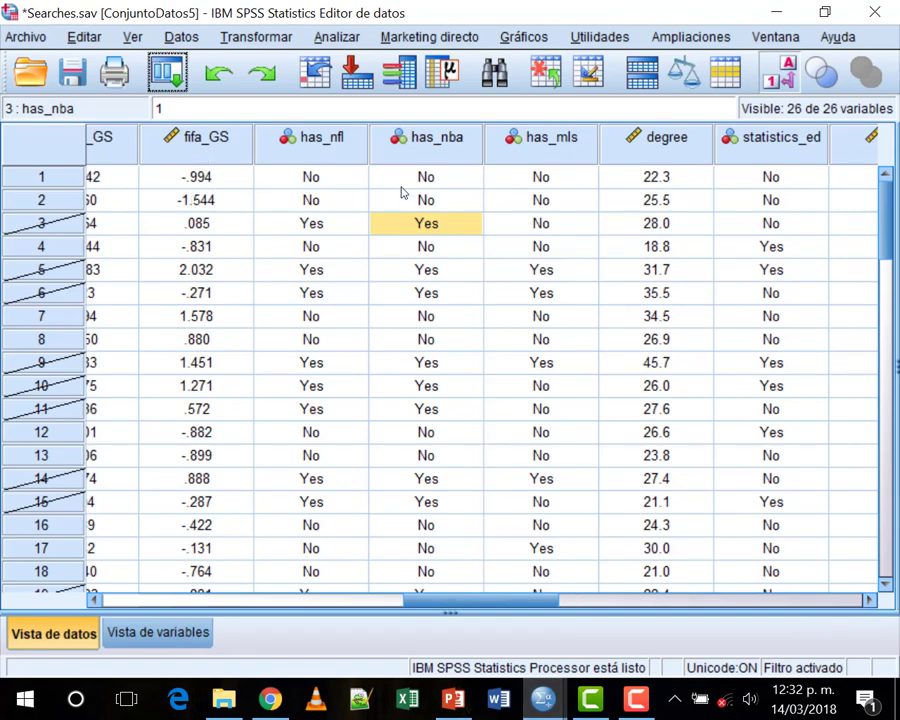
click(524, 36)
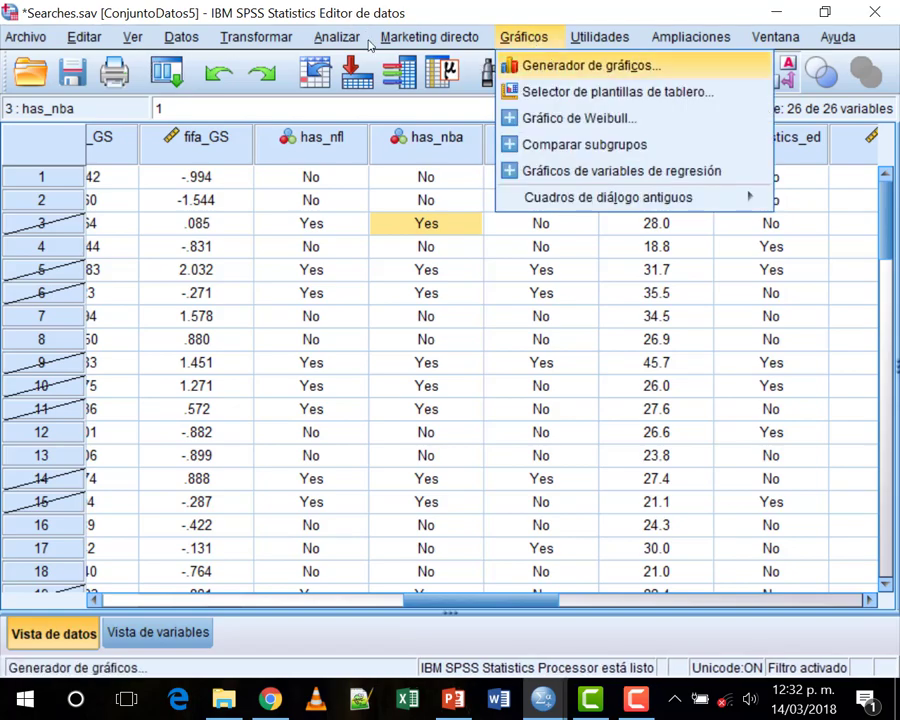
click(585, 64)
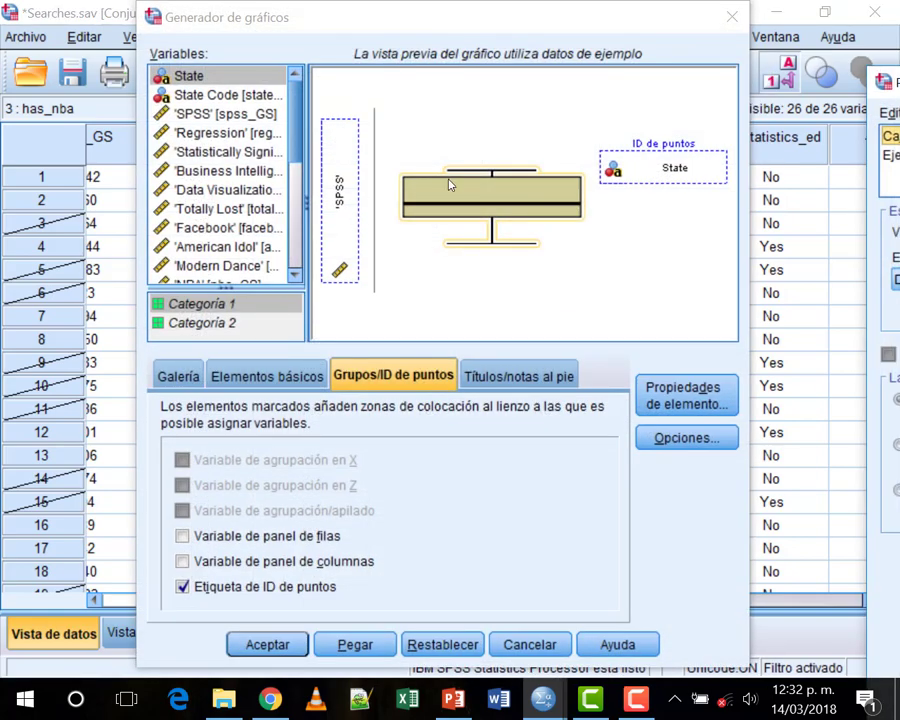
click(245, 645)
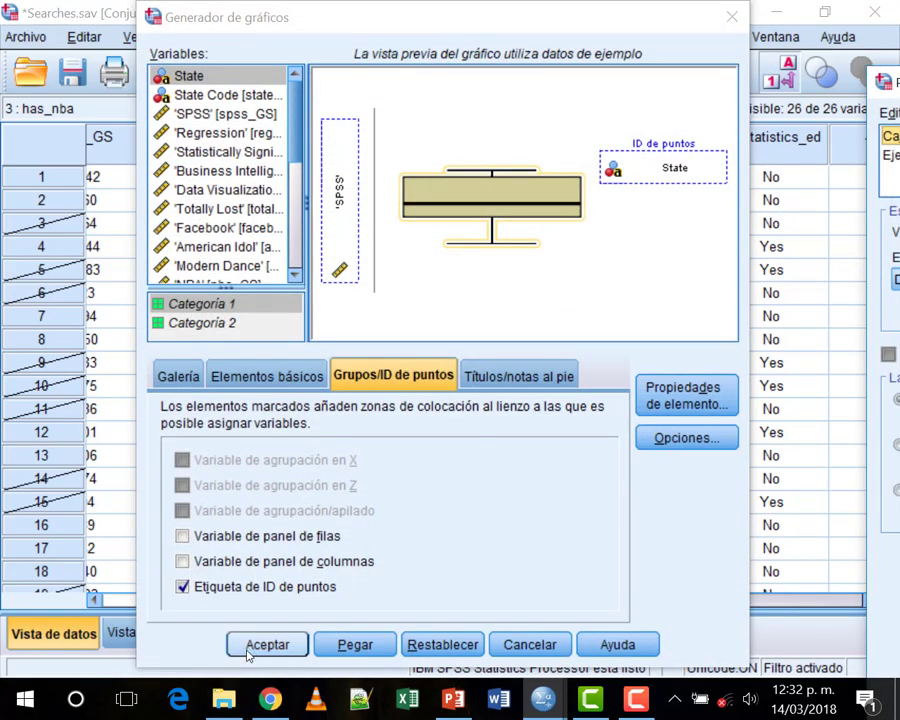
Step: Compare the median, box and whiskers of the has_nba = 0 boxplot with those of the preceding has_nba = 1 boxplot
scroll(405, 470, down, 8)
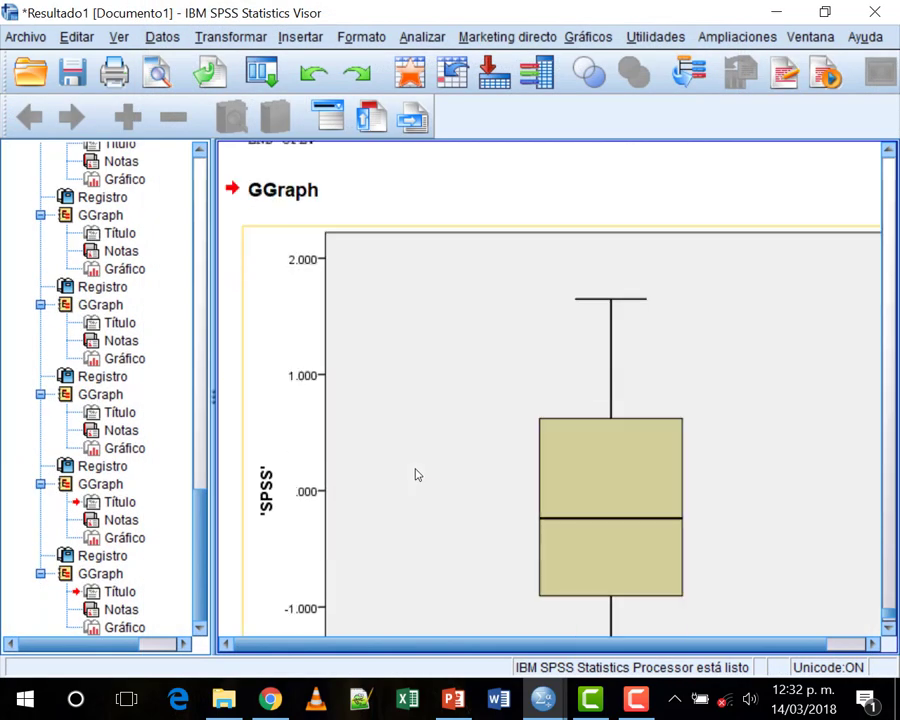
scroll(417, 474, up, 2)
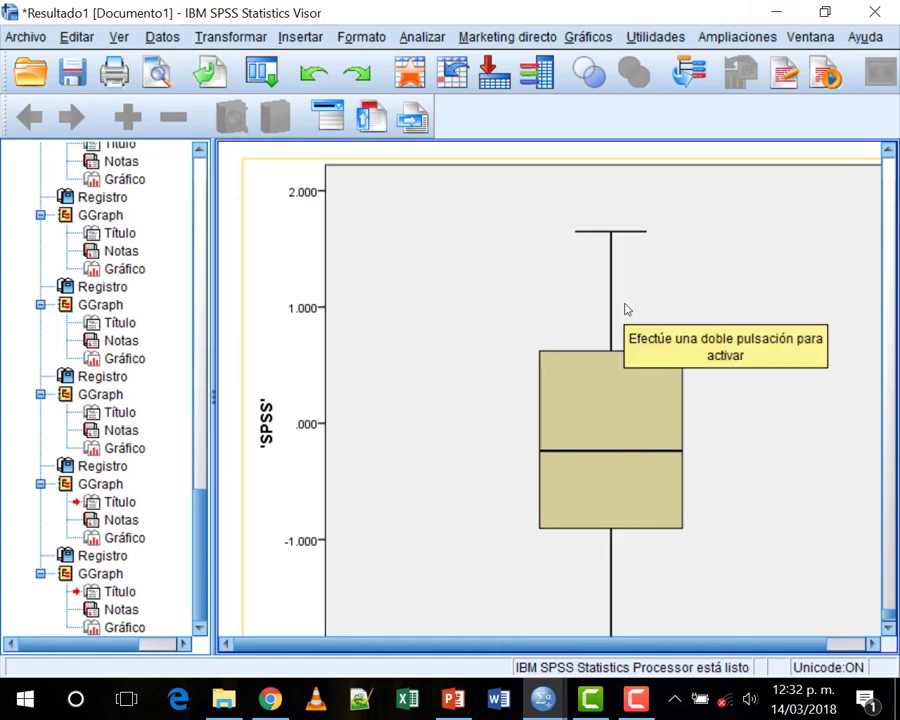
scroll(625, 309, up, 15)
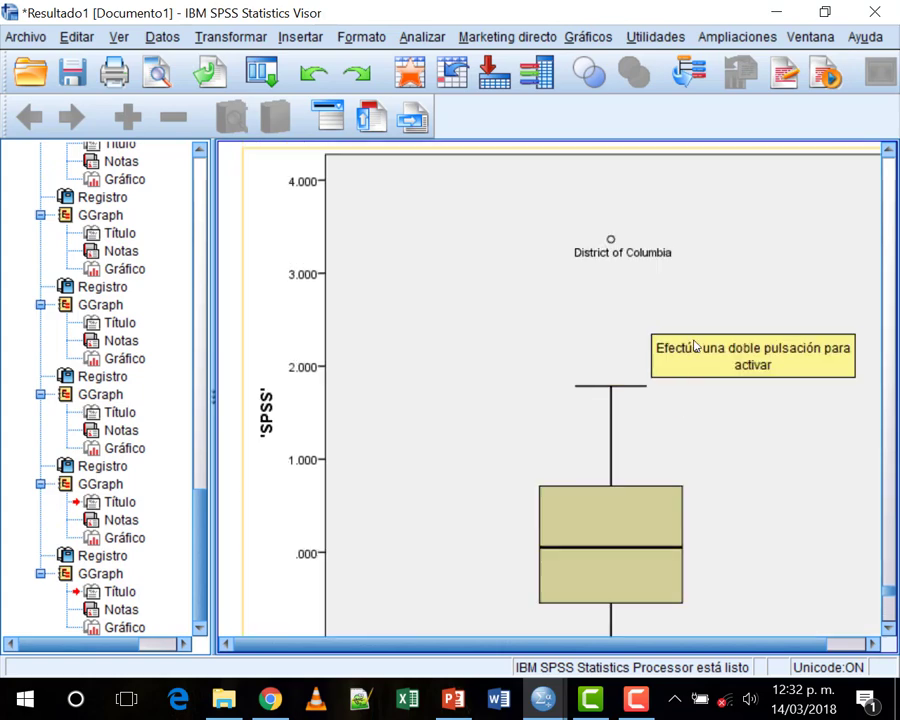
scroll(695, 345, down, 2)
scroll(695, 345, up, 2)
scroll(695, 345, down, 4)
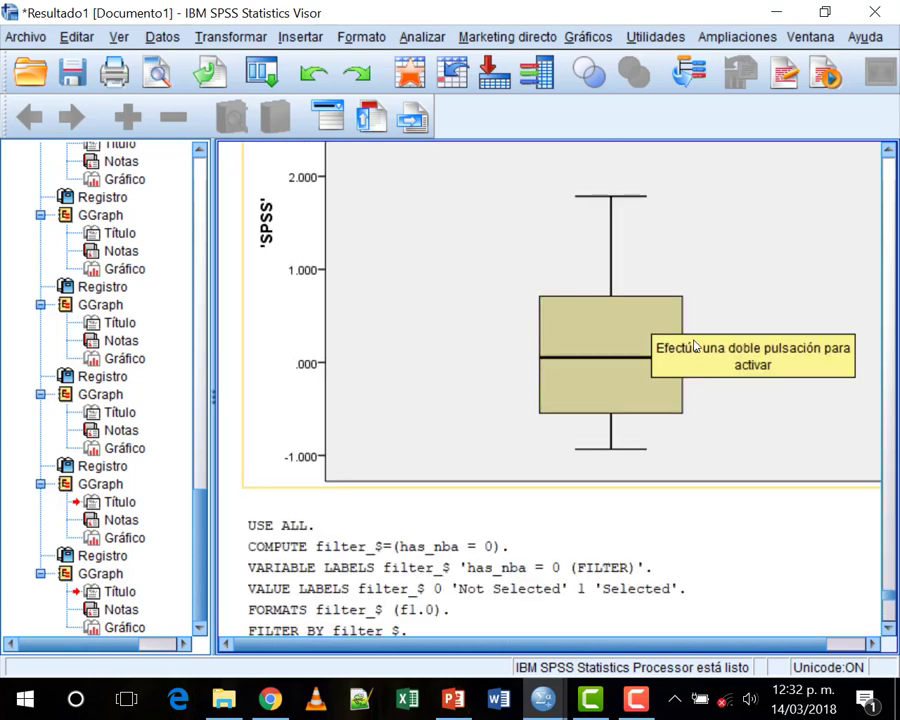
scroll(695, 346, up, 2)
scroll(695, 346, down, 20)
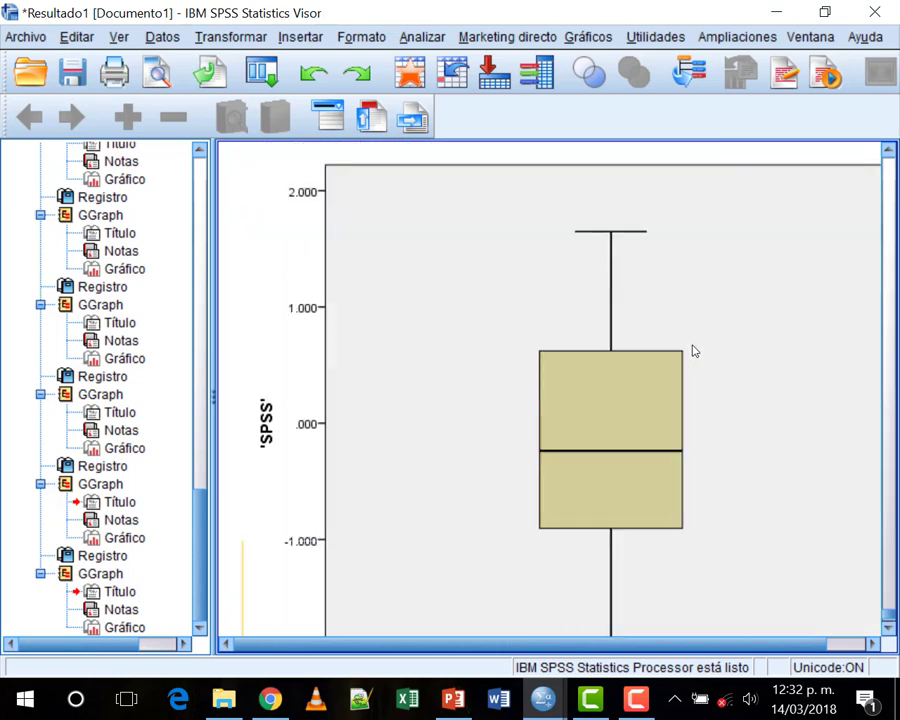
scroll(695, 350, up, 2)
scroll(695, 350, down, 2)
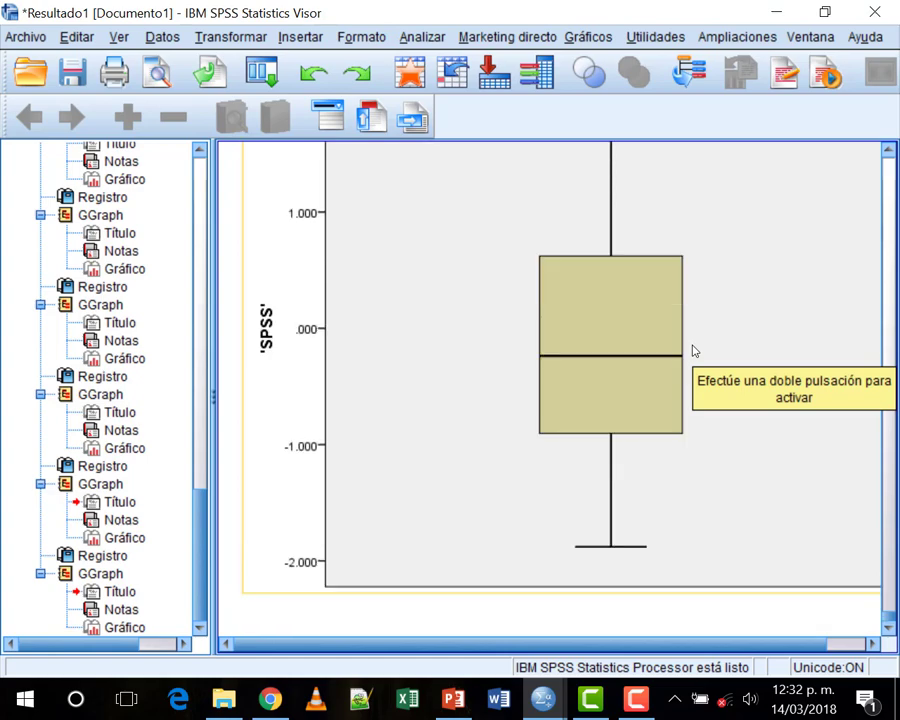
scroll(695, 350, up, 4)
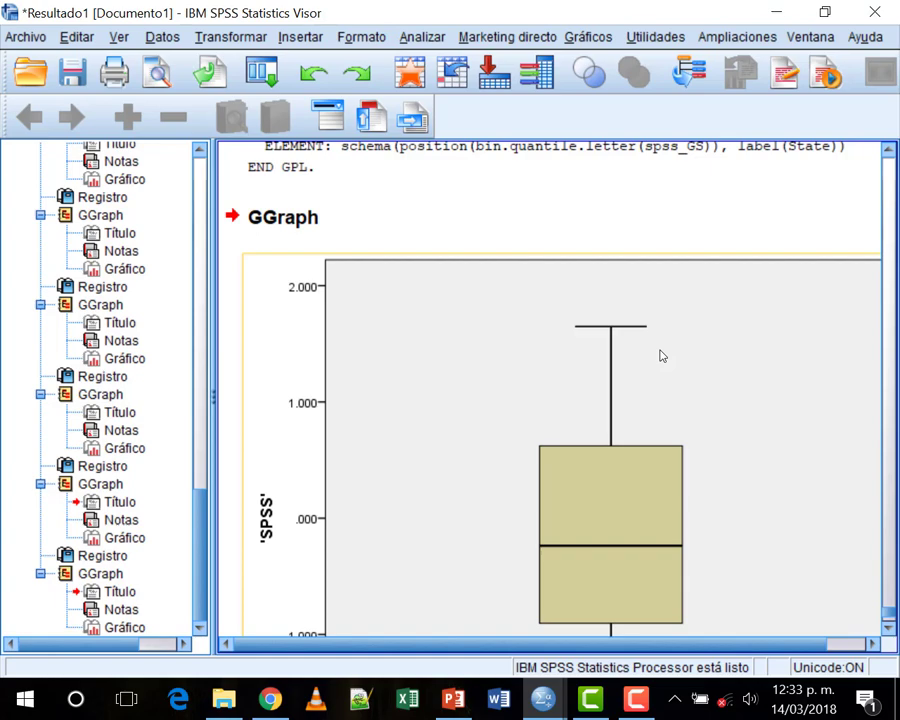
scroll(662, 357, down, 2)
scroll(664, 359, up, 3)
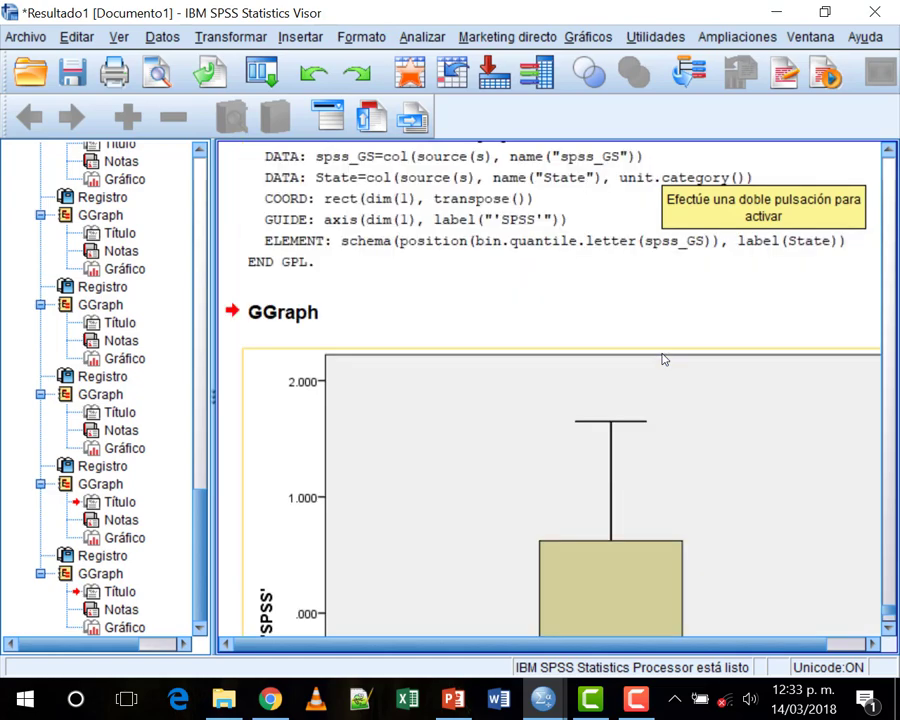
scroll(402, 270, down, 3)
click(402, 270)
scroll(604, 406, down, 1)
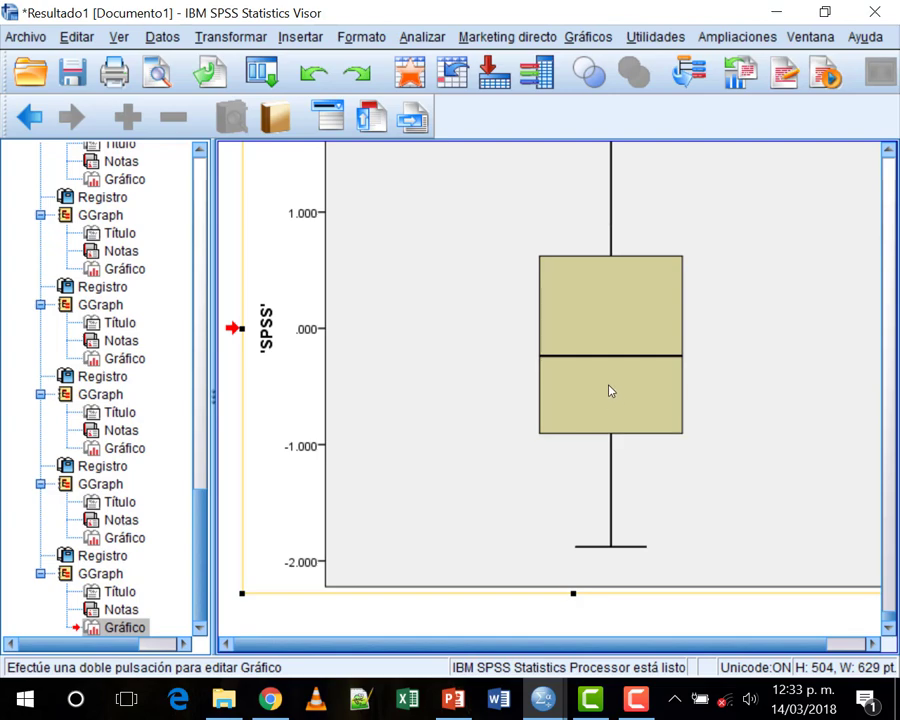
scroll(454, 416, up, 1)
scroll(522, 418, down, 1)
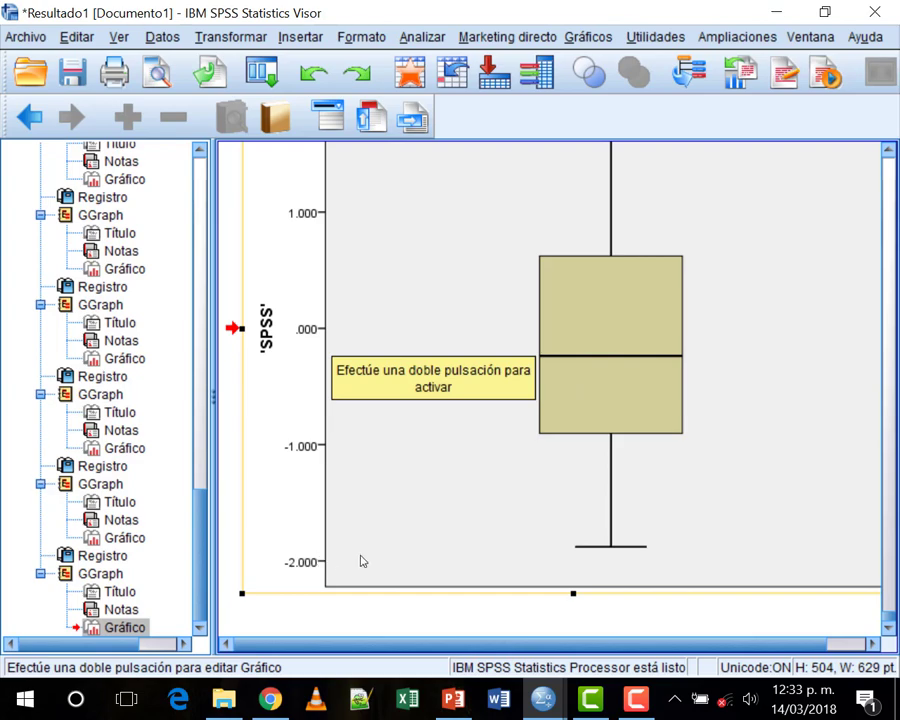
scroll(628, 480, up, 5)
scroll(628, 480, down, 5)
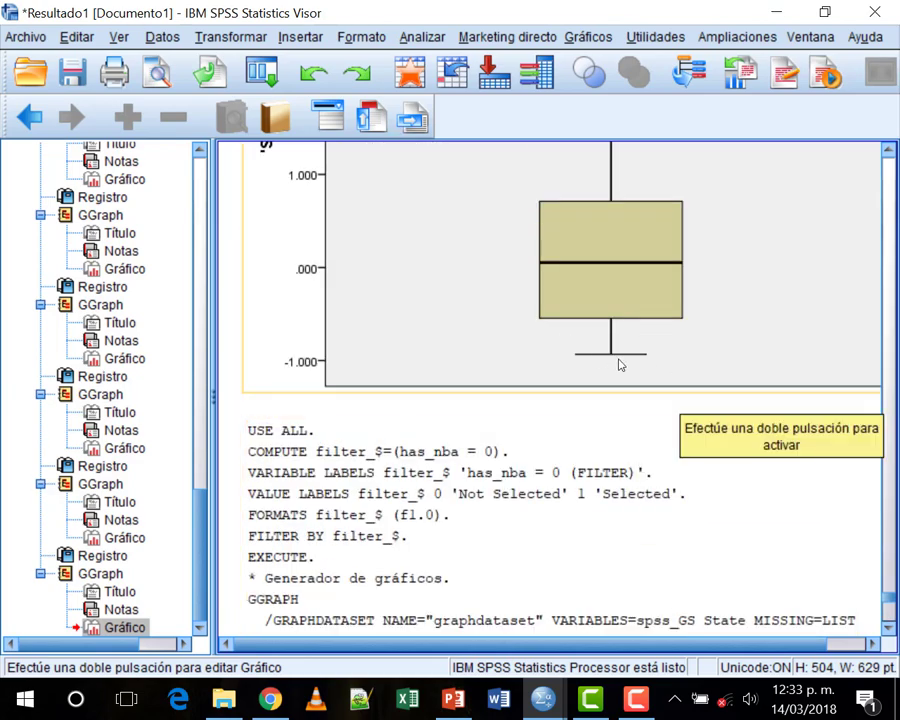
scroll(644, 468, up, 3)
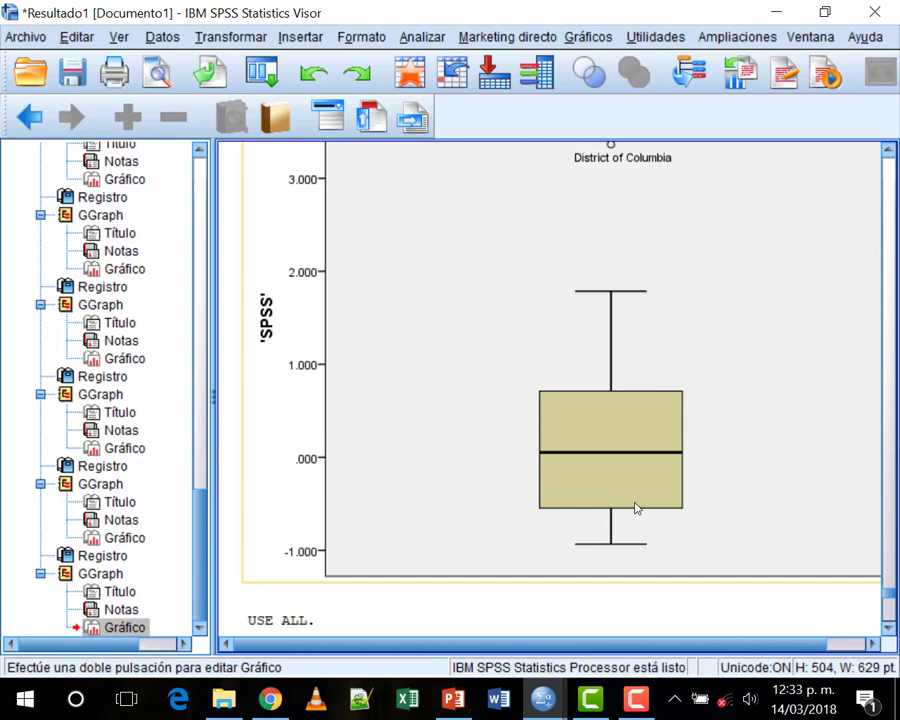
scroll(630, 506, down, 10)
scroll(624, 504, up, 1)
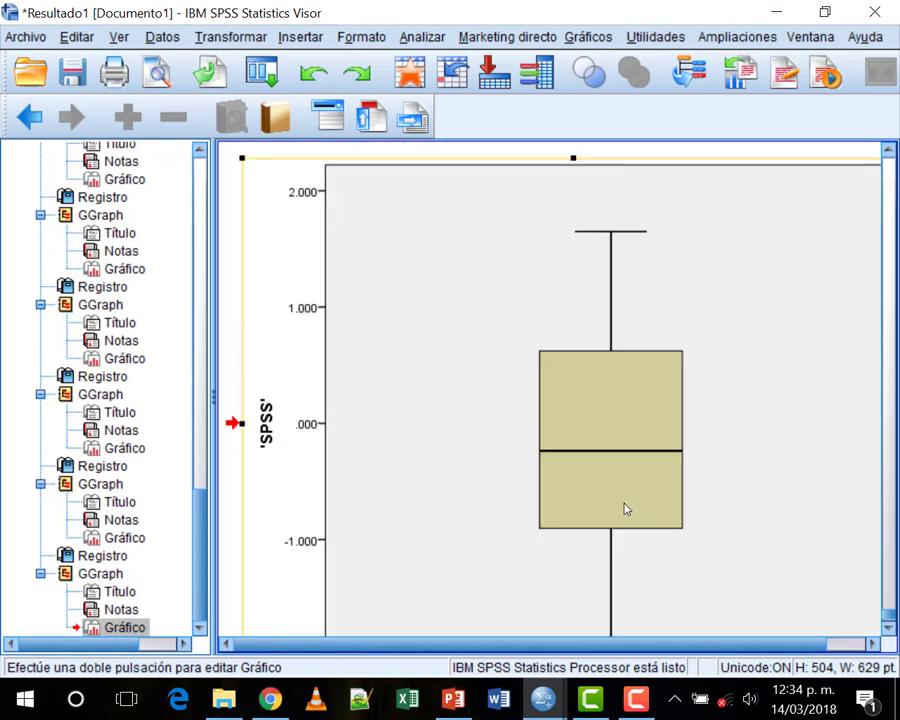
Step: Review the box and both whiskers of the 'SPSS' boxplot for the has_nba = 0 cases once more
scroll(624, 506, down, 1)
scroll(623, 507, up, 1)
scroll(603, 240, down, 1)
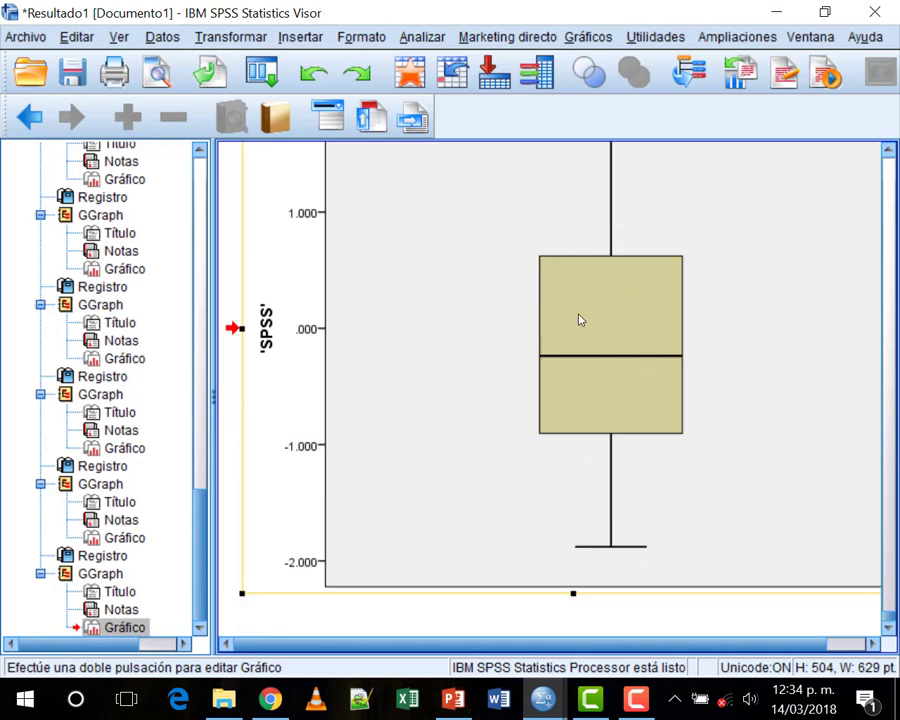
scroll(599, 396, up, 1)
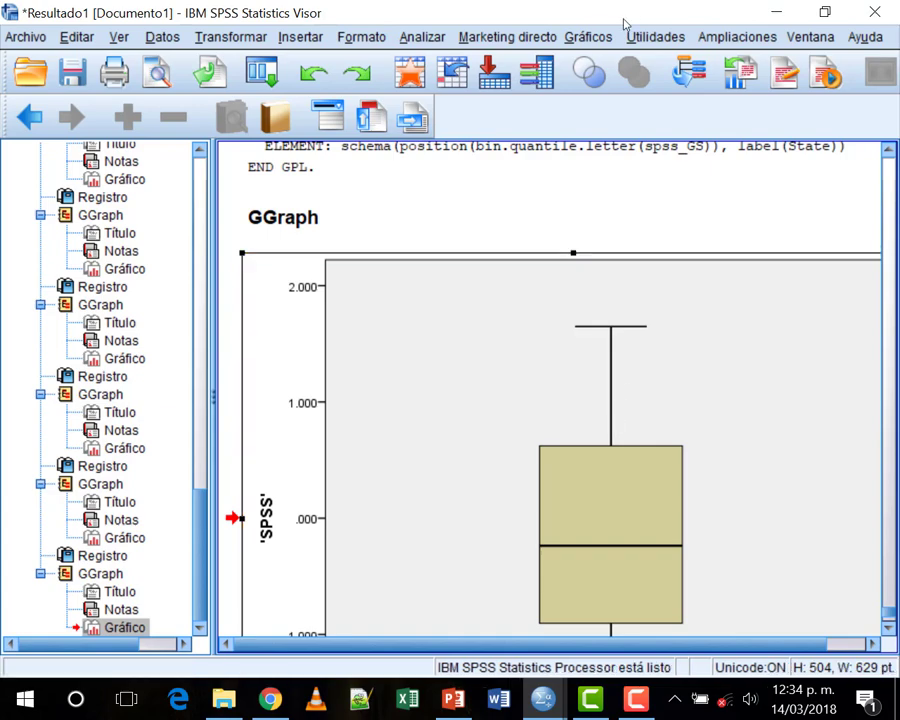
Step: Open the Chart Builder, look through its variables and try to assign State to the boxplot's axis
click(598, 37)
click(612, 68)
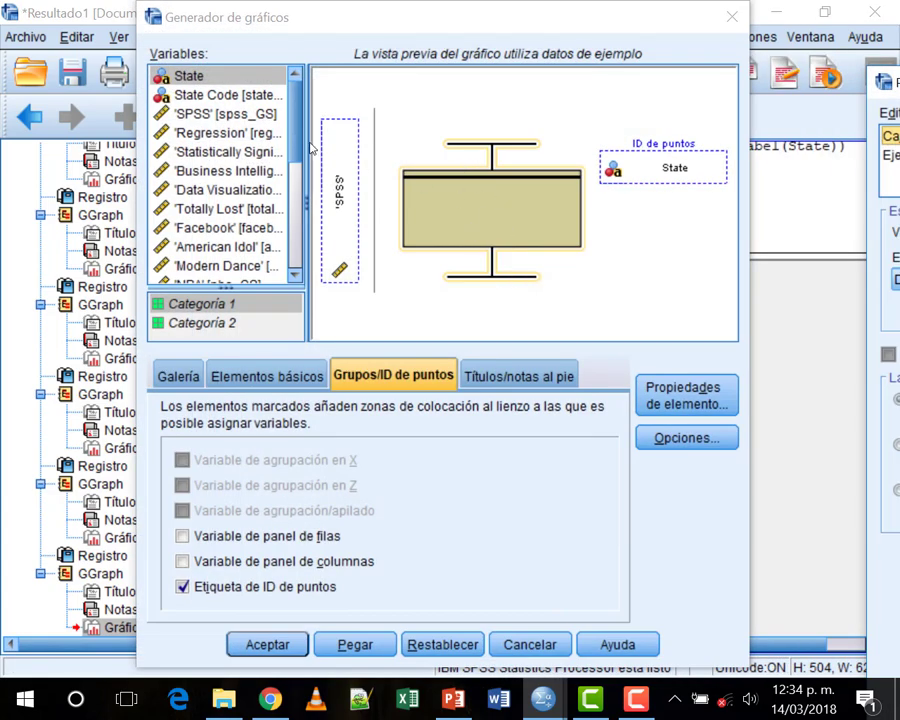
scroll(300, 210, down, 1)
scroll(300, 210, down, 5)
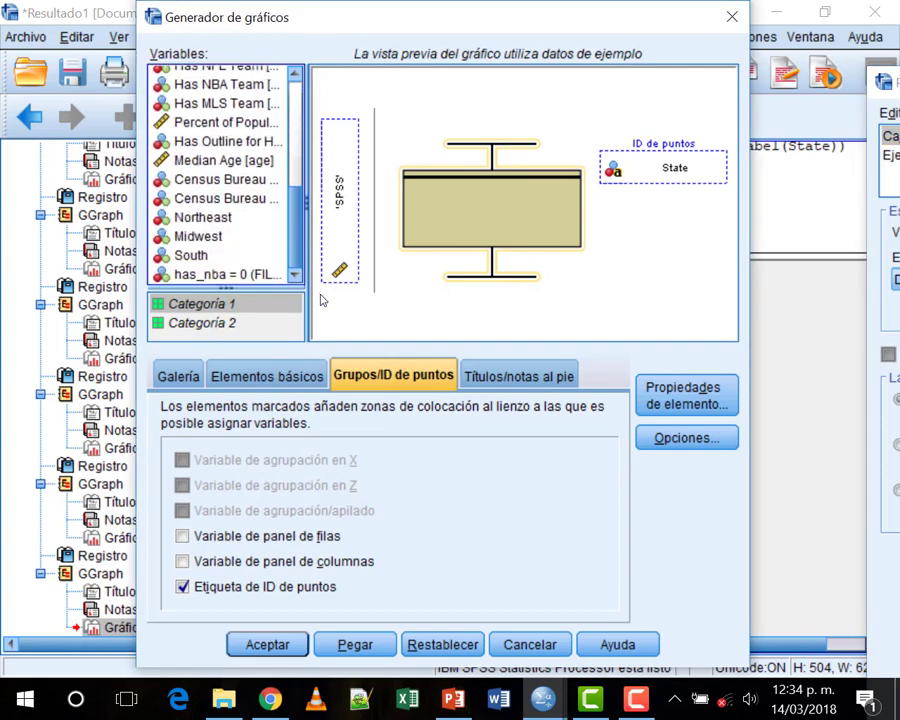
scroll(290, 124, up, 10)
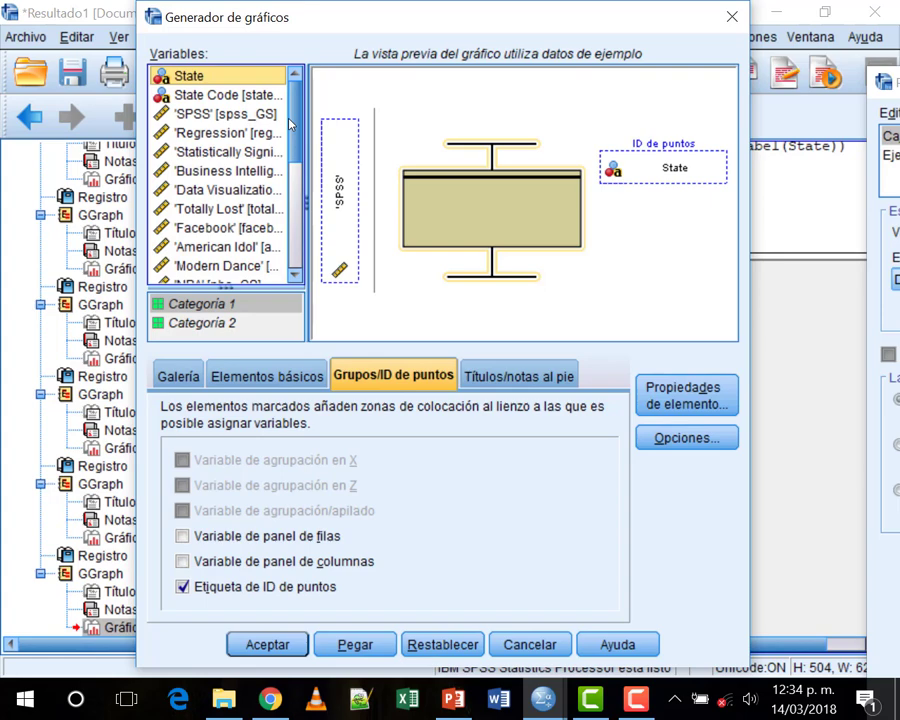
scroll(288, 128, down, 4)
scroll(280, 140, up, 4)
drag(176, 76, 347, 186)
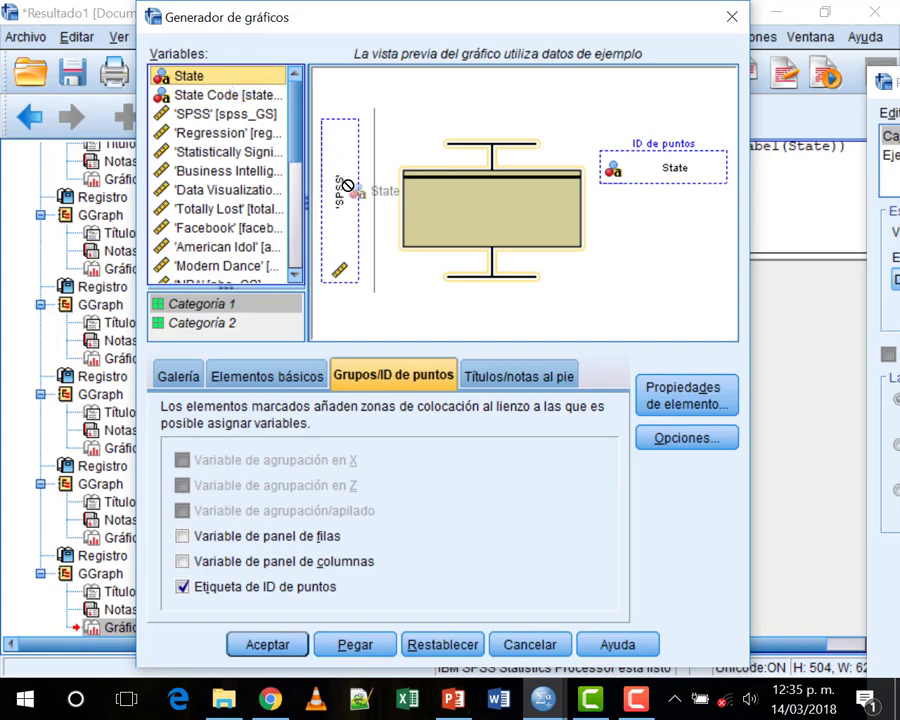
drag(347, 186, 476, 243)
Step: Replace the boxplot with a simple histogram, put State on the horizontal axis and generate the chart
click(178, 376)
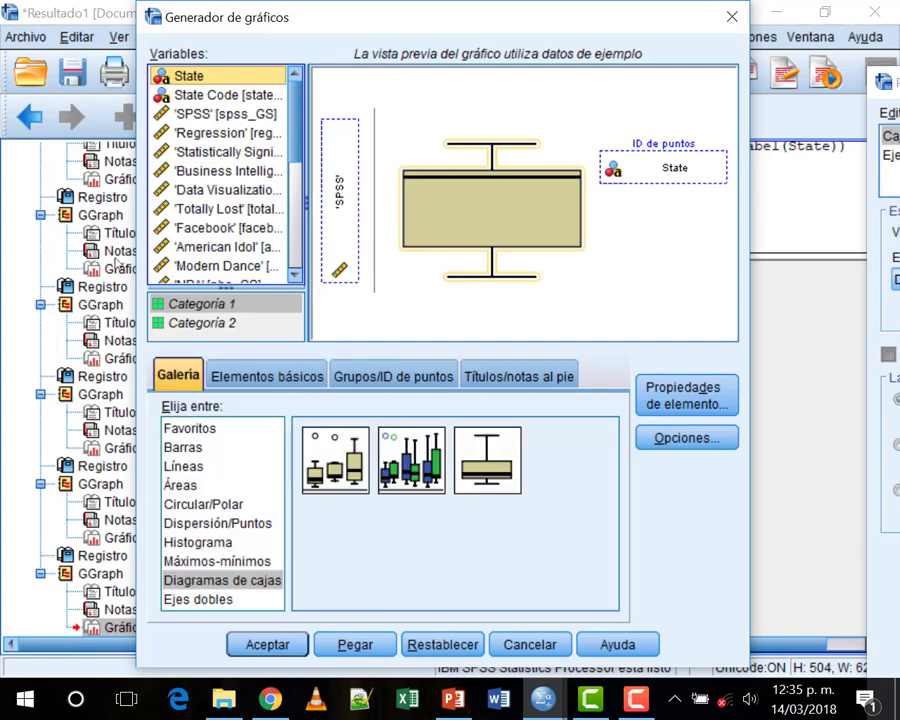
click(200, 544)
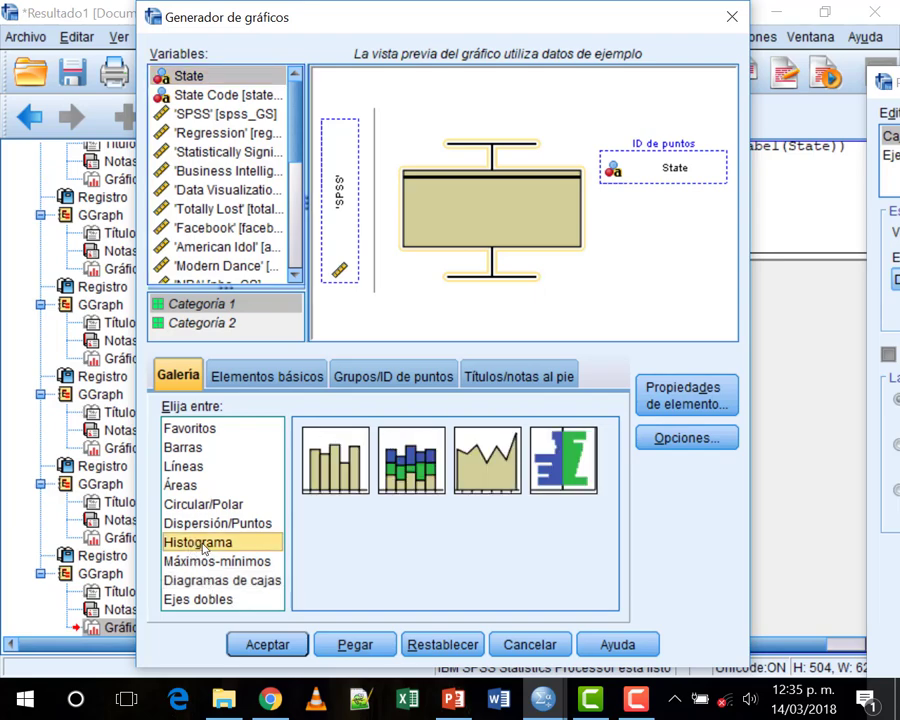
drag(335, 460, 452, 206)
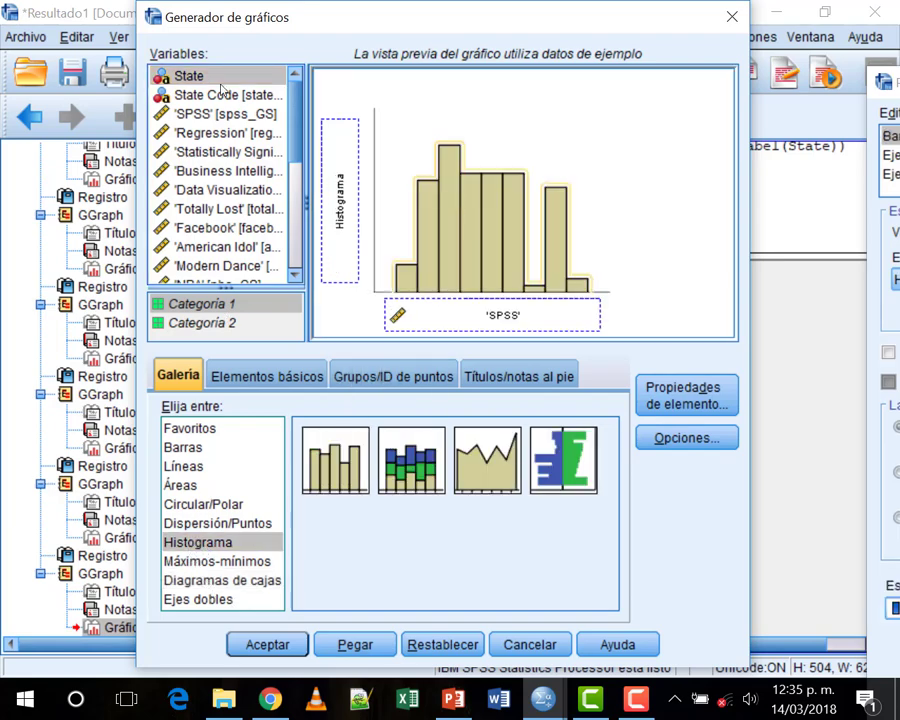
drag(220, 86, 488, 314)
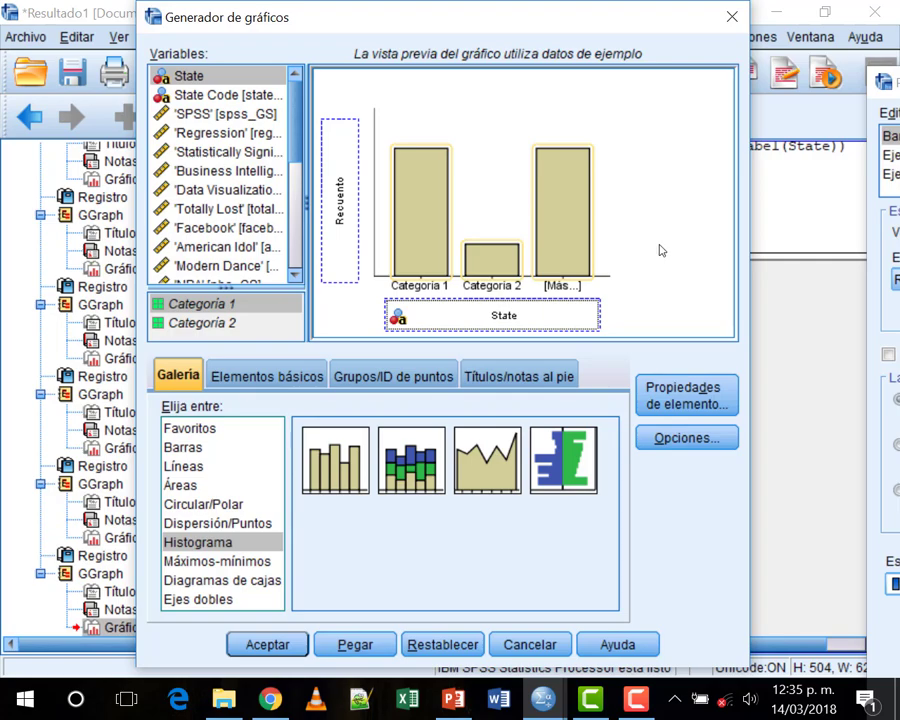
click(262, 645)
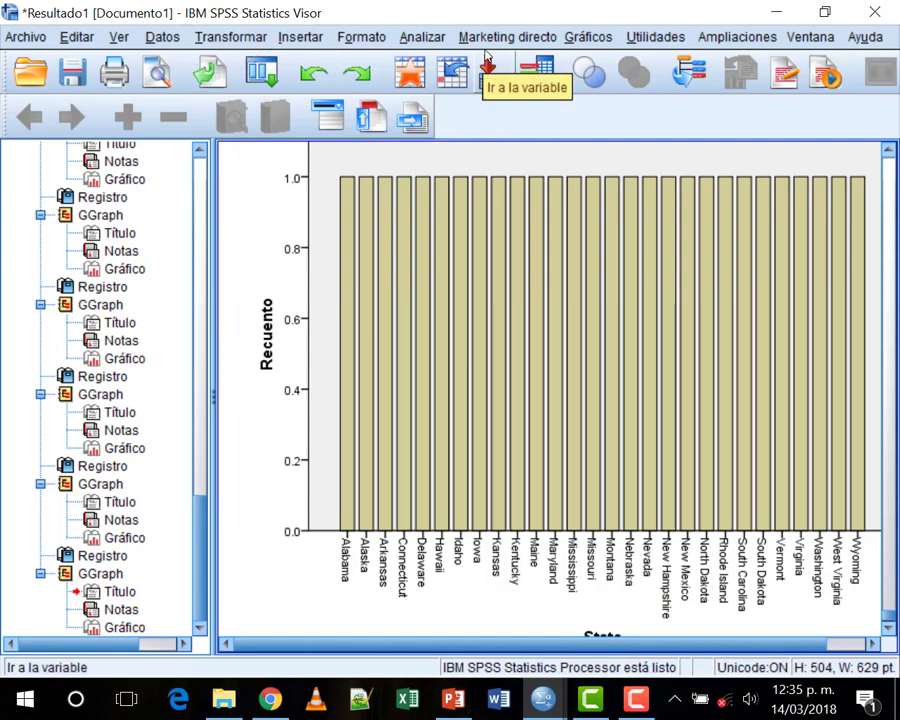
Step: Generate a one-dimensional boxplot of the 'NBA' variable (nba_GS) with the Chart Builder
click(583, 36)
click(600, 66)
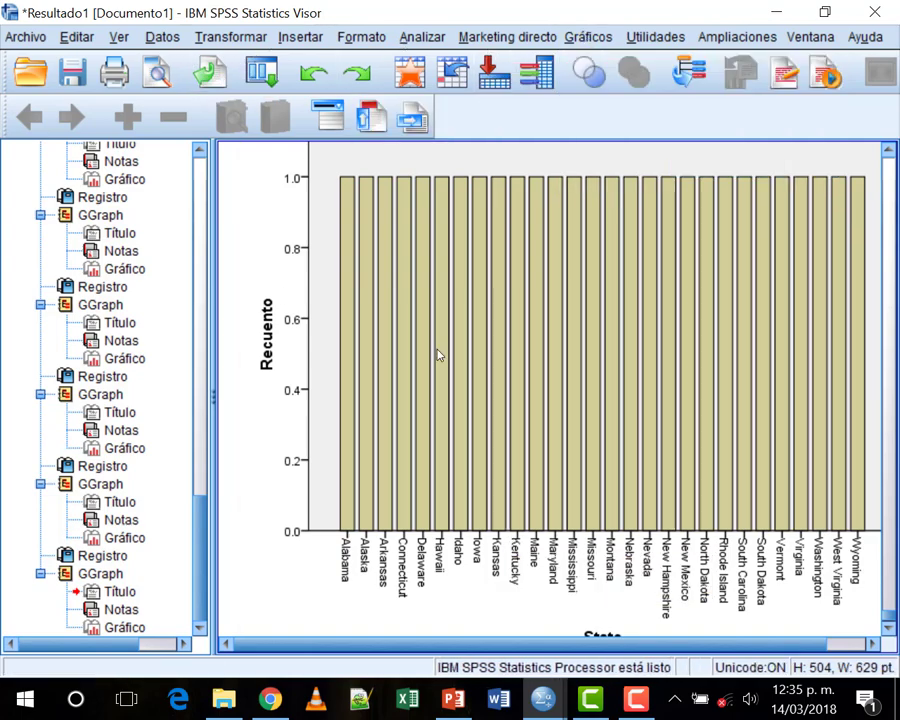
click(226, 581)
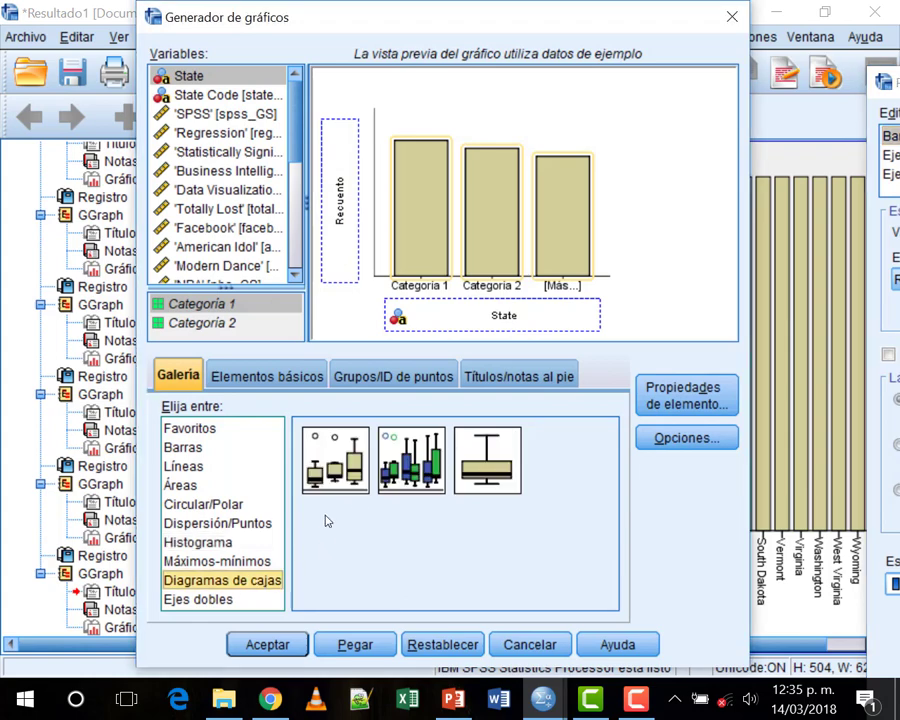
drag(490, 487, 459, 262)
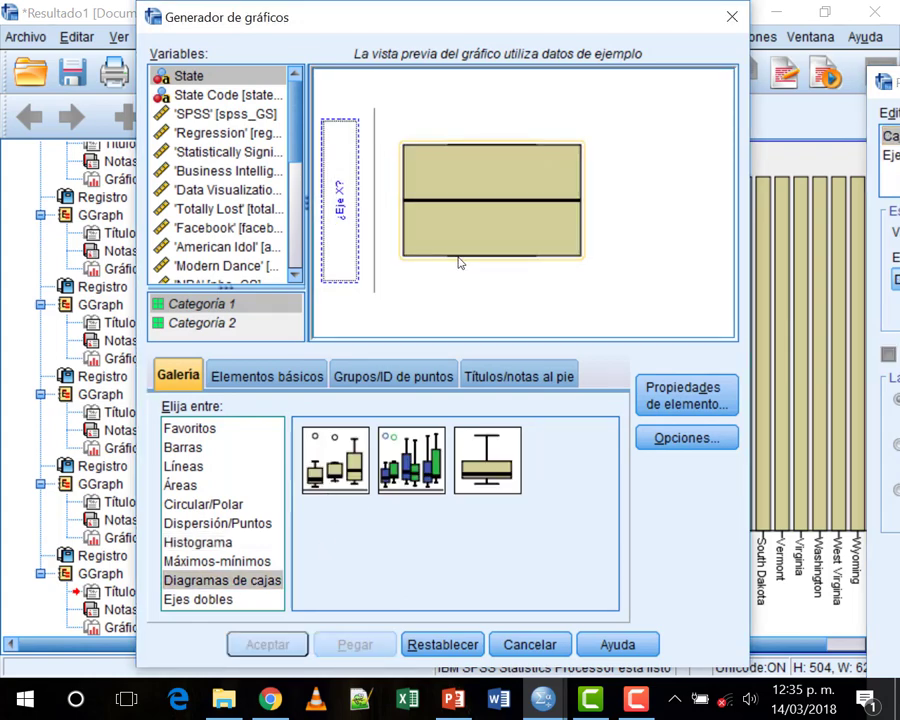
scroll(284, 120, down, 4)
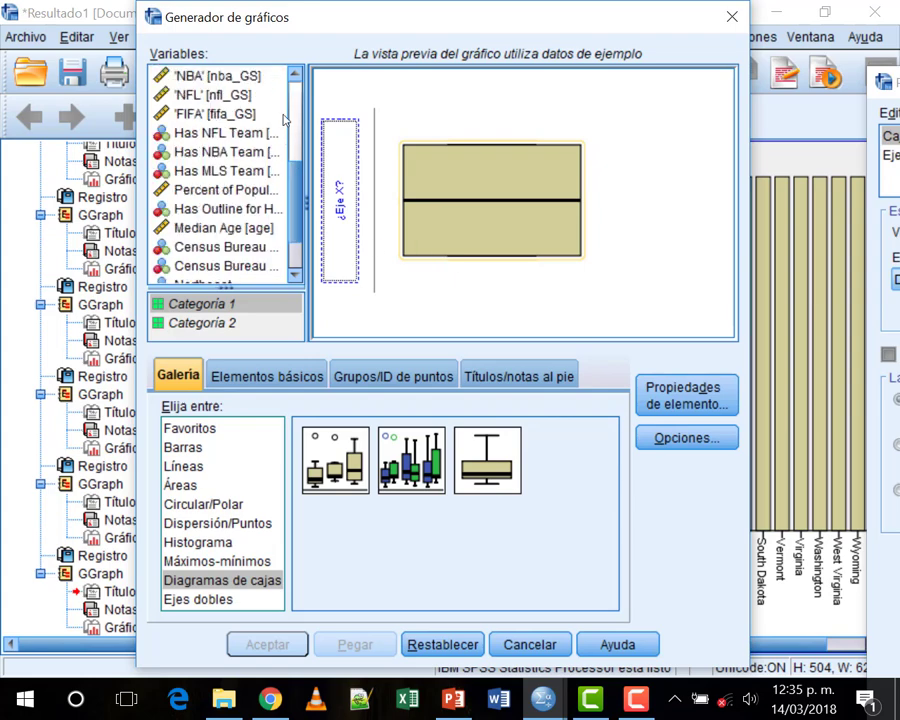
click(166, 76)
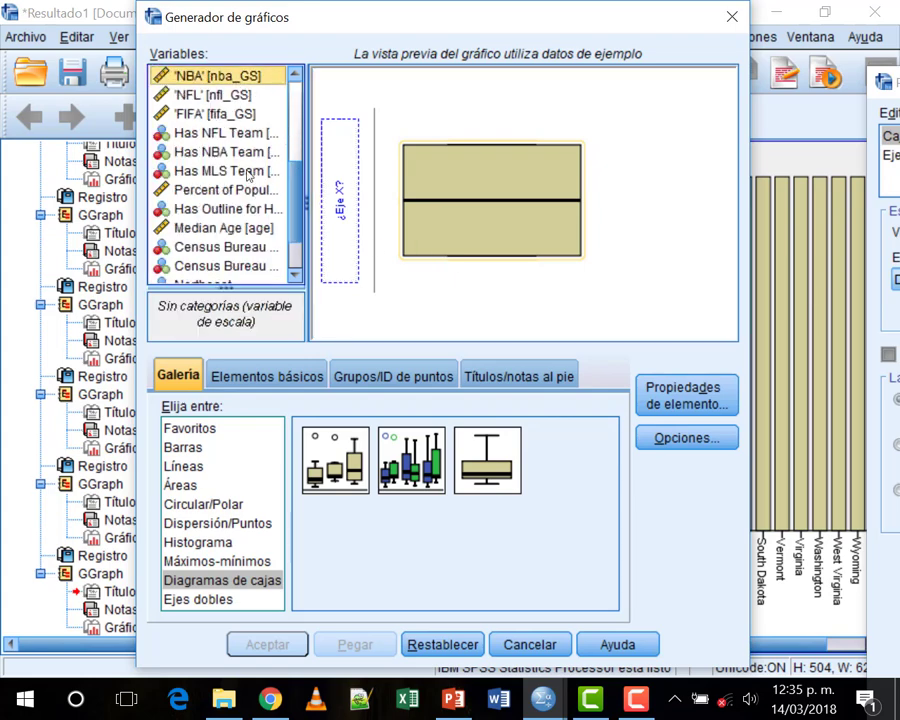
scroll(248, 175, up, 2)
drag(212, 190, 330, 200)
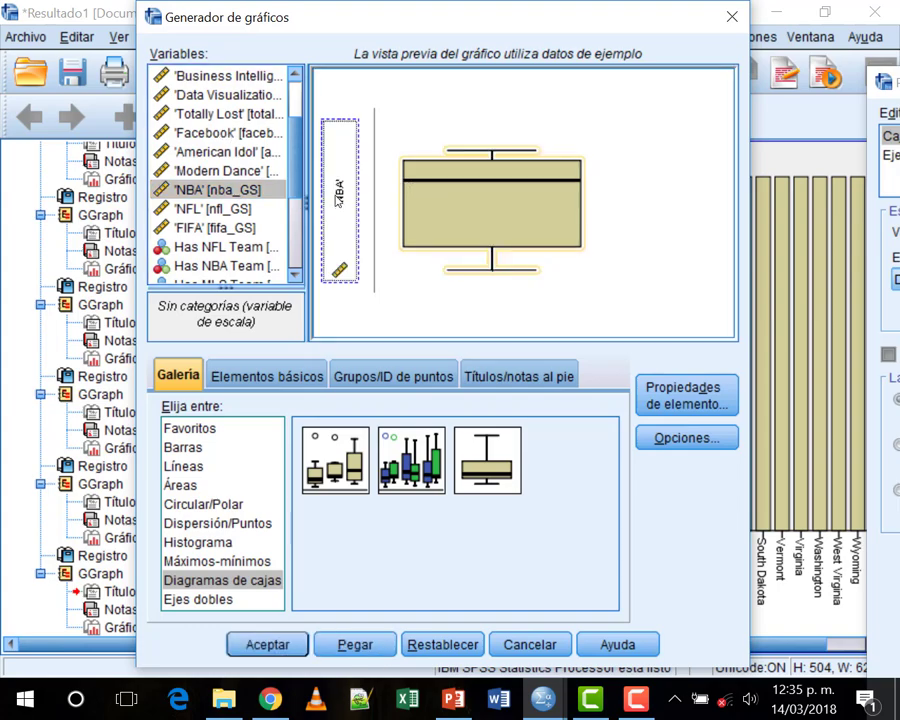
click(263, 645)
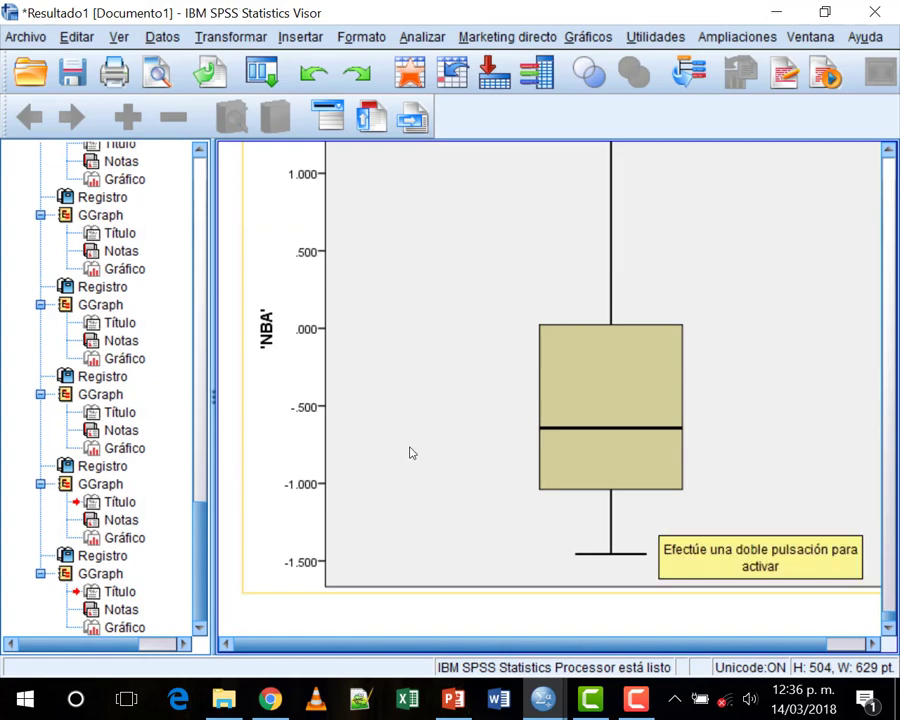
Step: Examine the median, box and whiskers of the 'NBA' boxplot for the has_nba = 0 cases
scroll(409, 453, up, 2)
scroll(410, 453, down, 2)
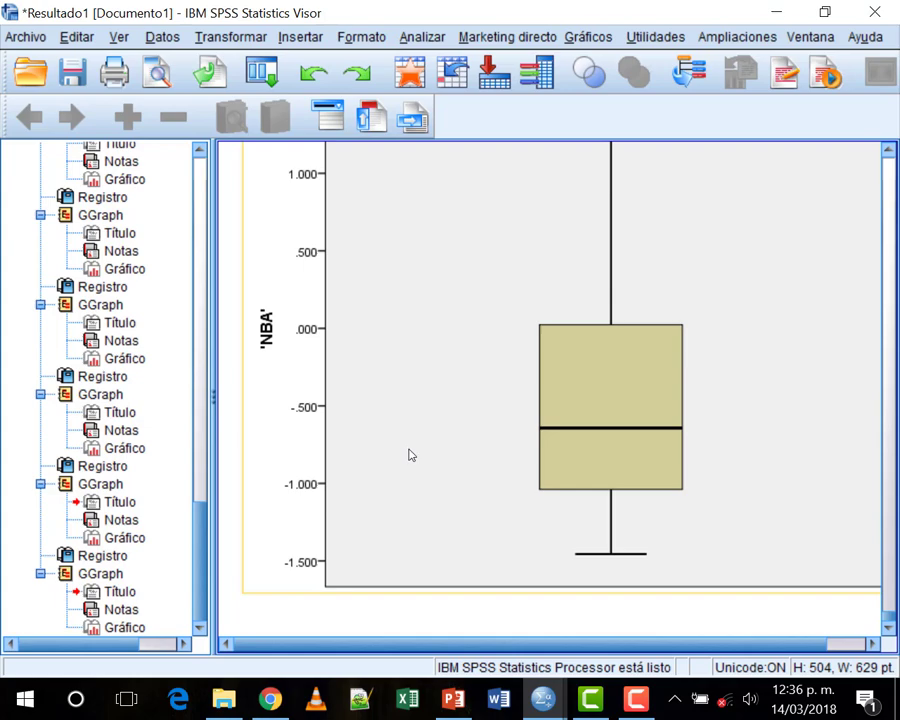
scroll(378, 434, up, 3)
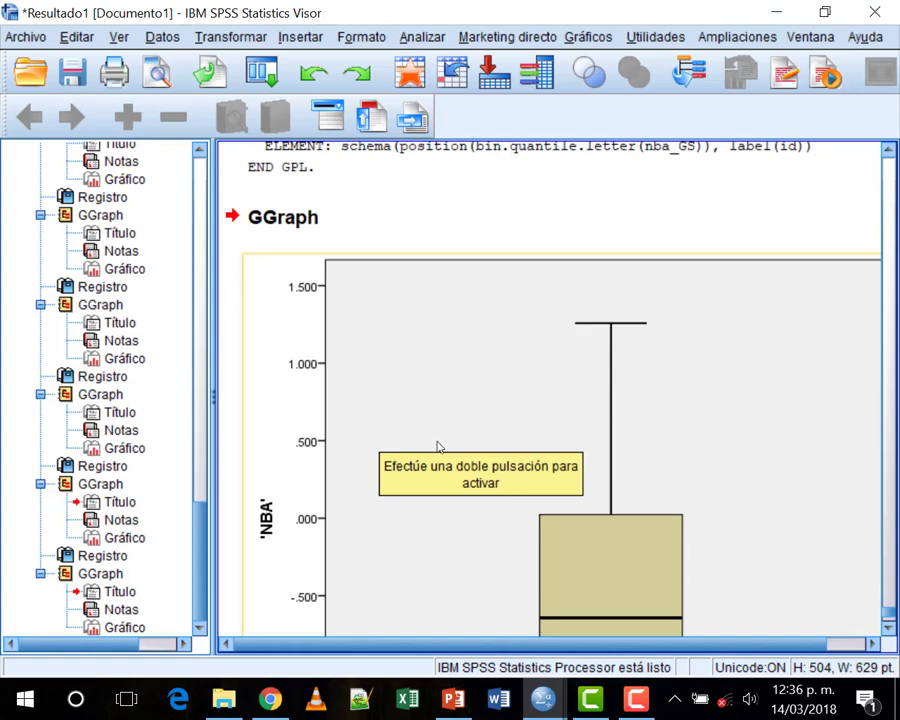
scroll(364, 470, down, 3)
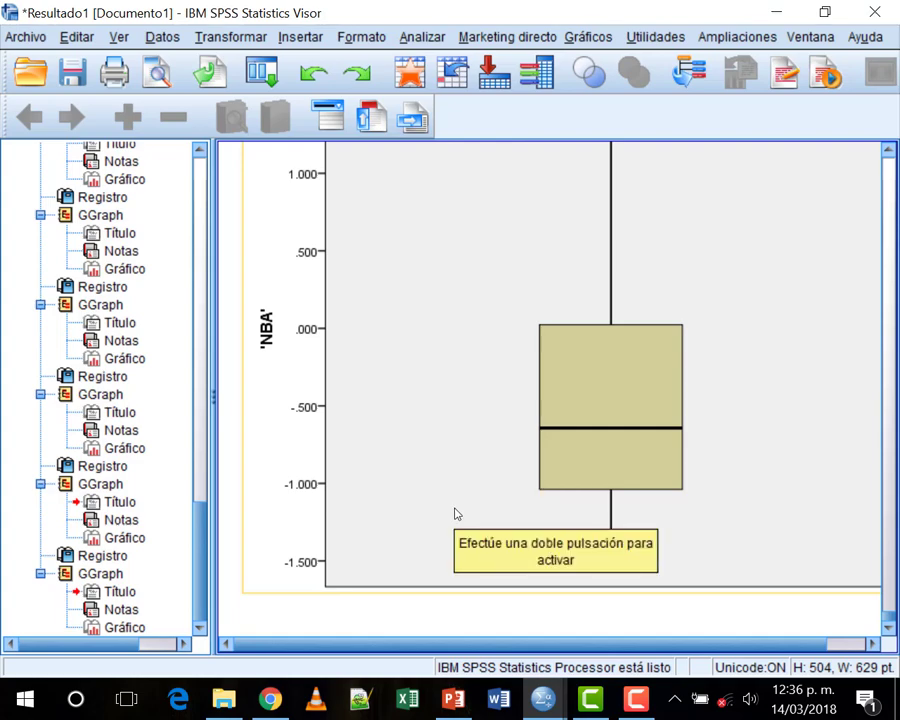
scroll(414, 510, up, 1)
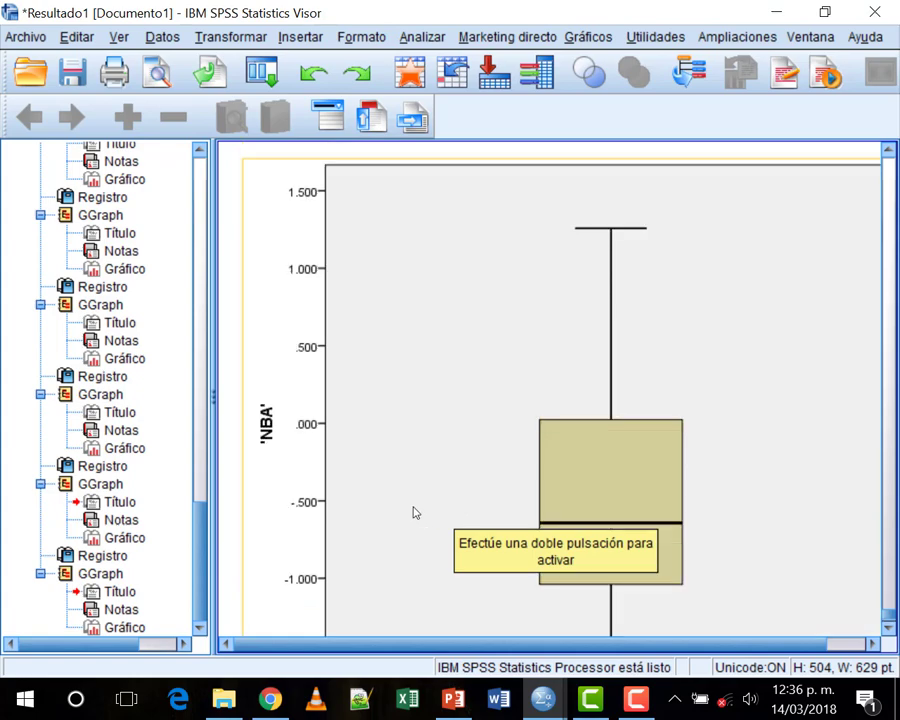
scroll(414, 510, down, 1)
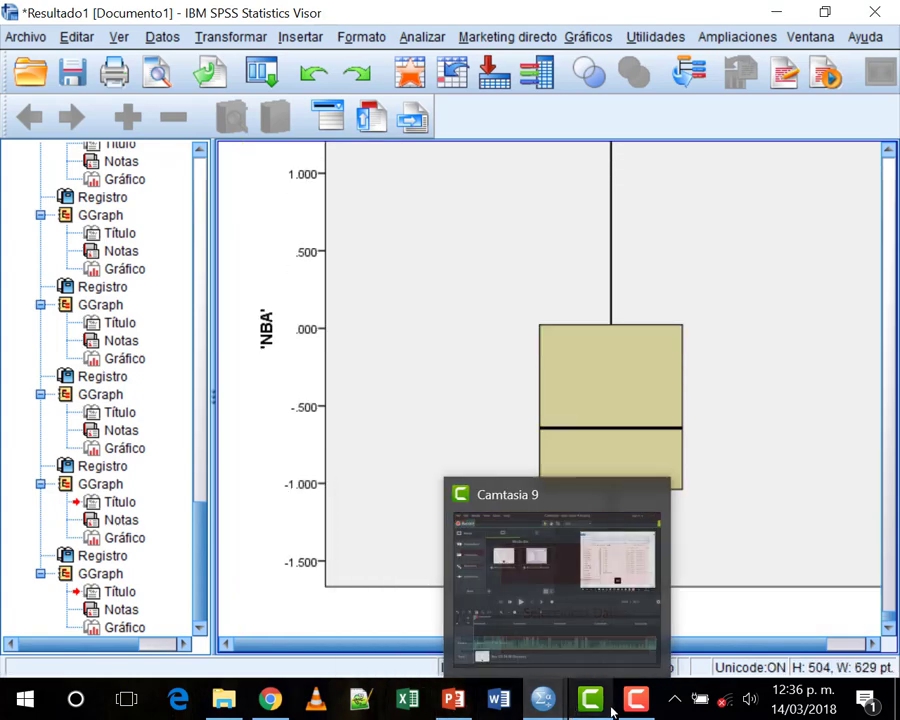
click(636, 698)
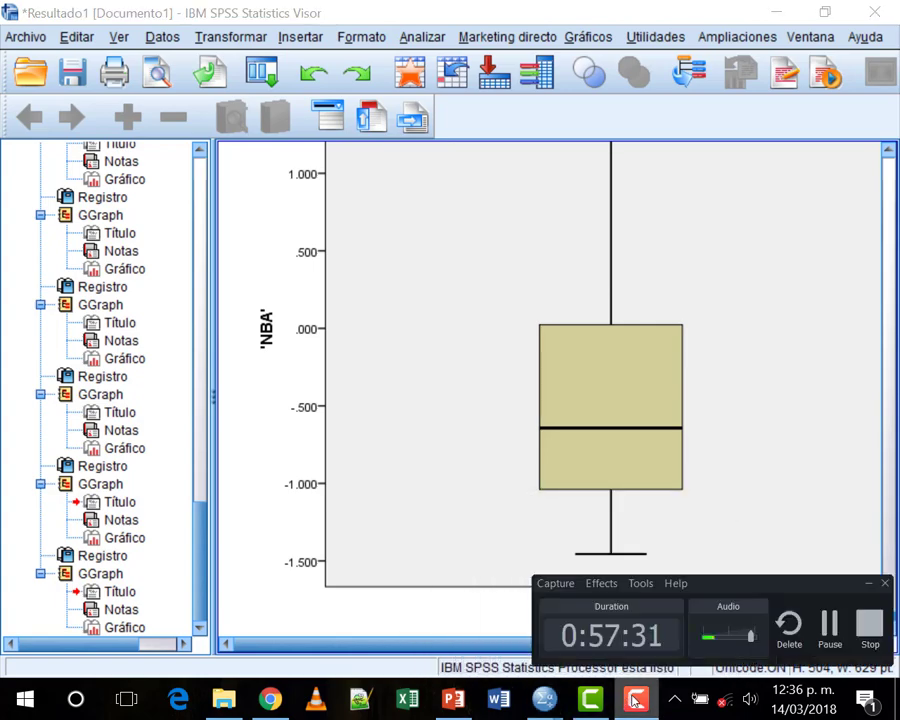
click(234, 362)
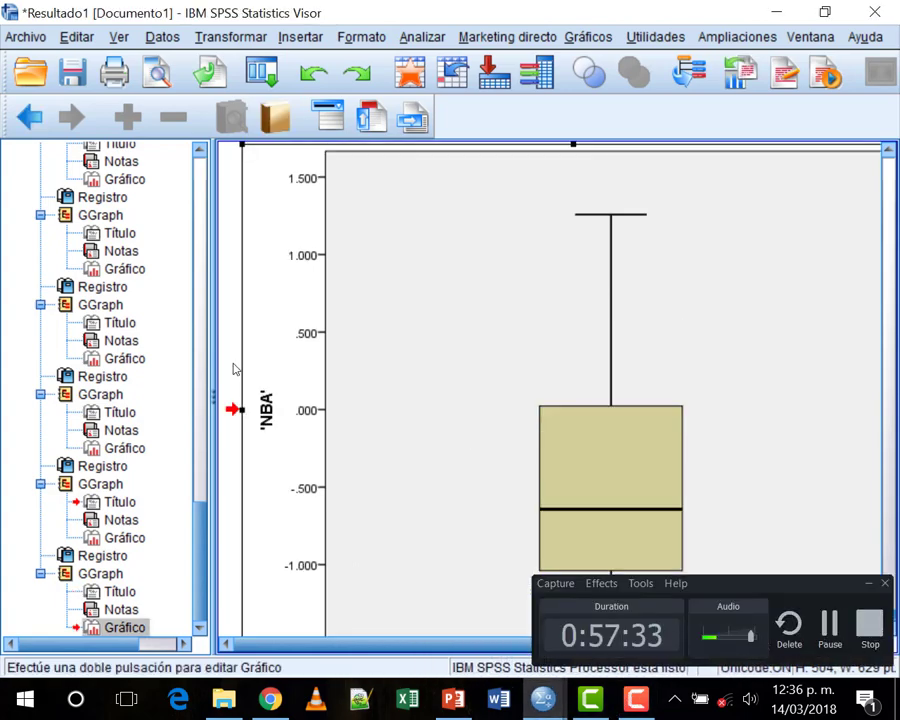
click(867, 584)
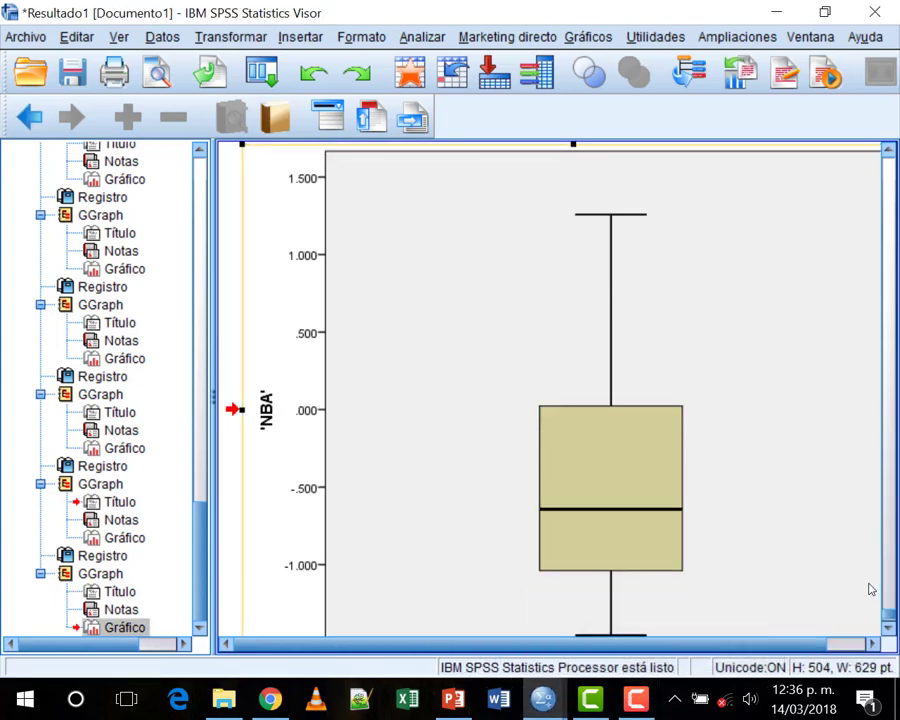